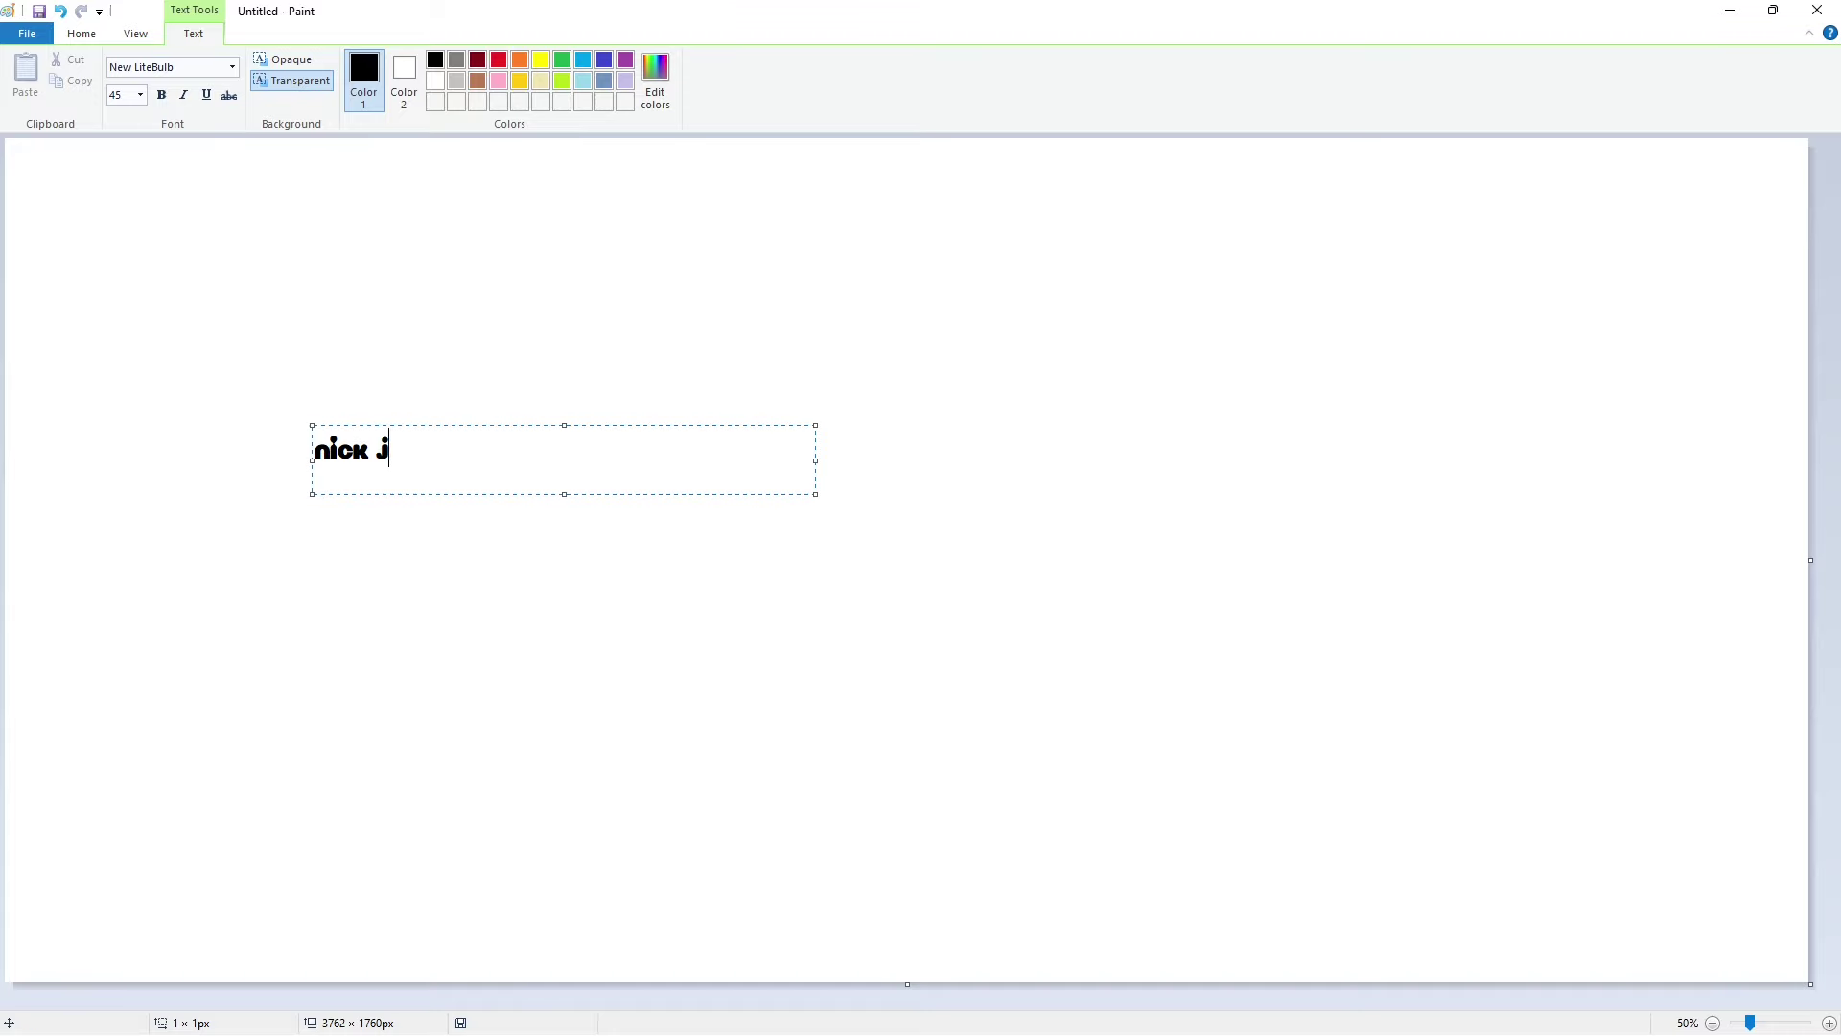
Step: Enlarge the text box across most of the canvas and set the "nick jr" text to size 700
drag(814, 431, 1670, 270)
drag(312, 493, 67, 925)
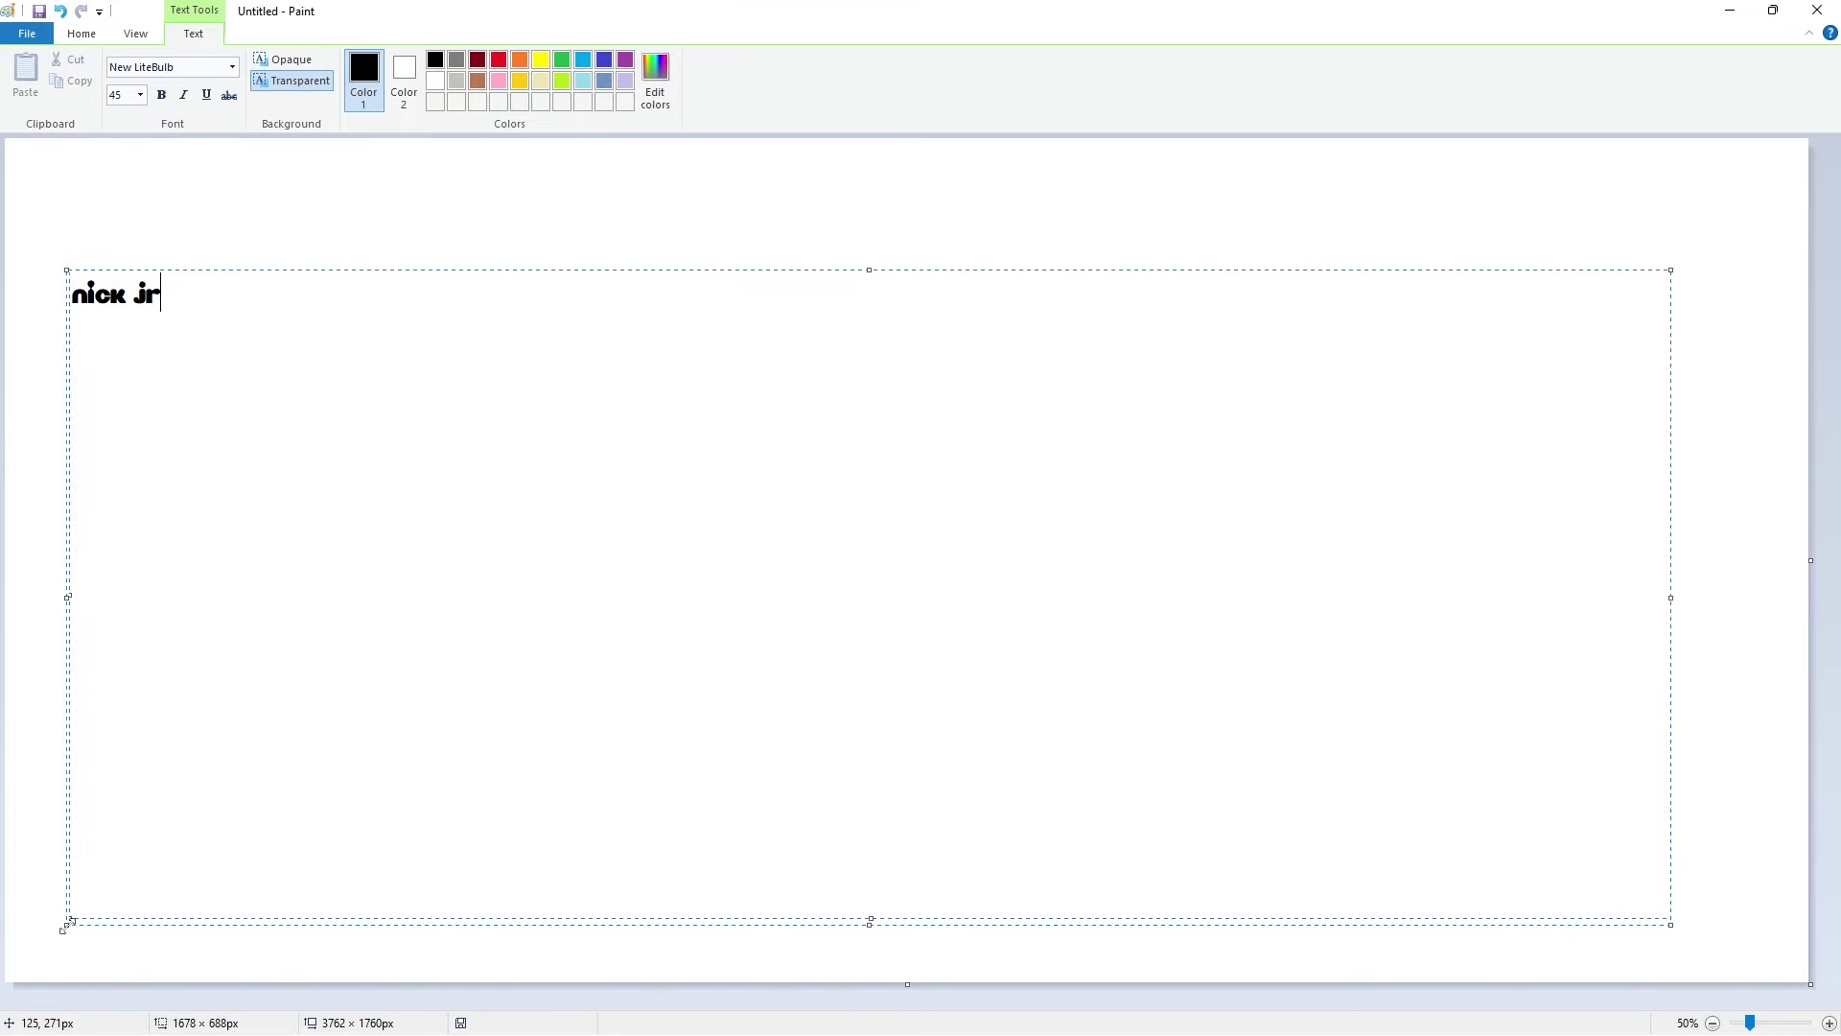
key(ctrl+a)
click(140, 95)
text(500)
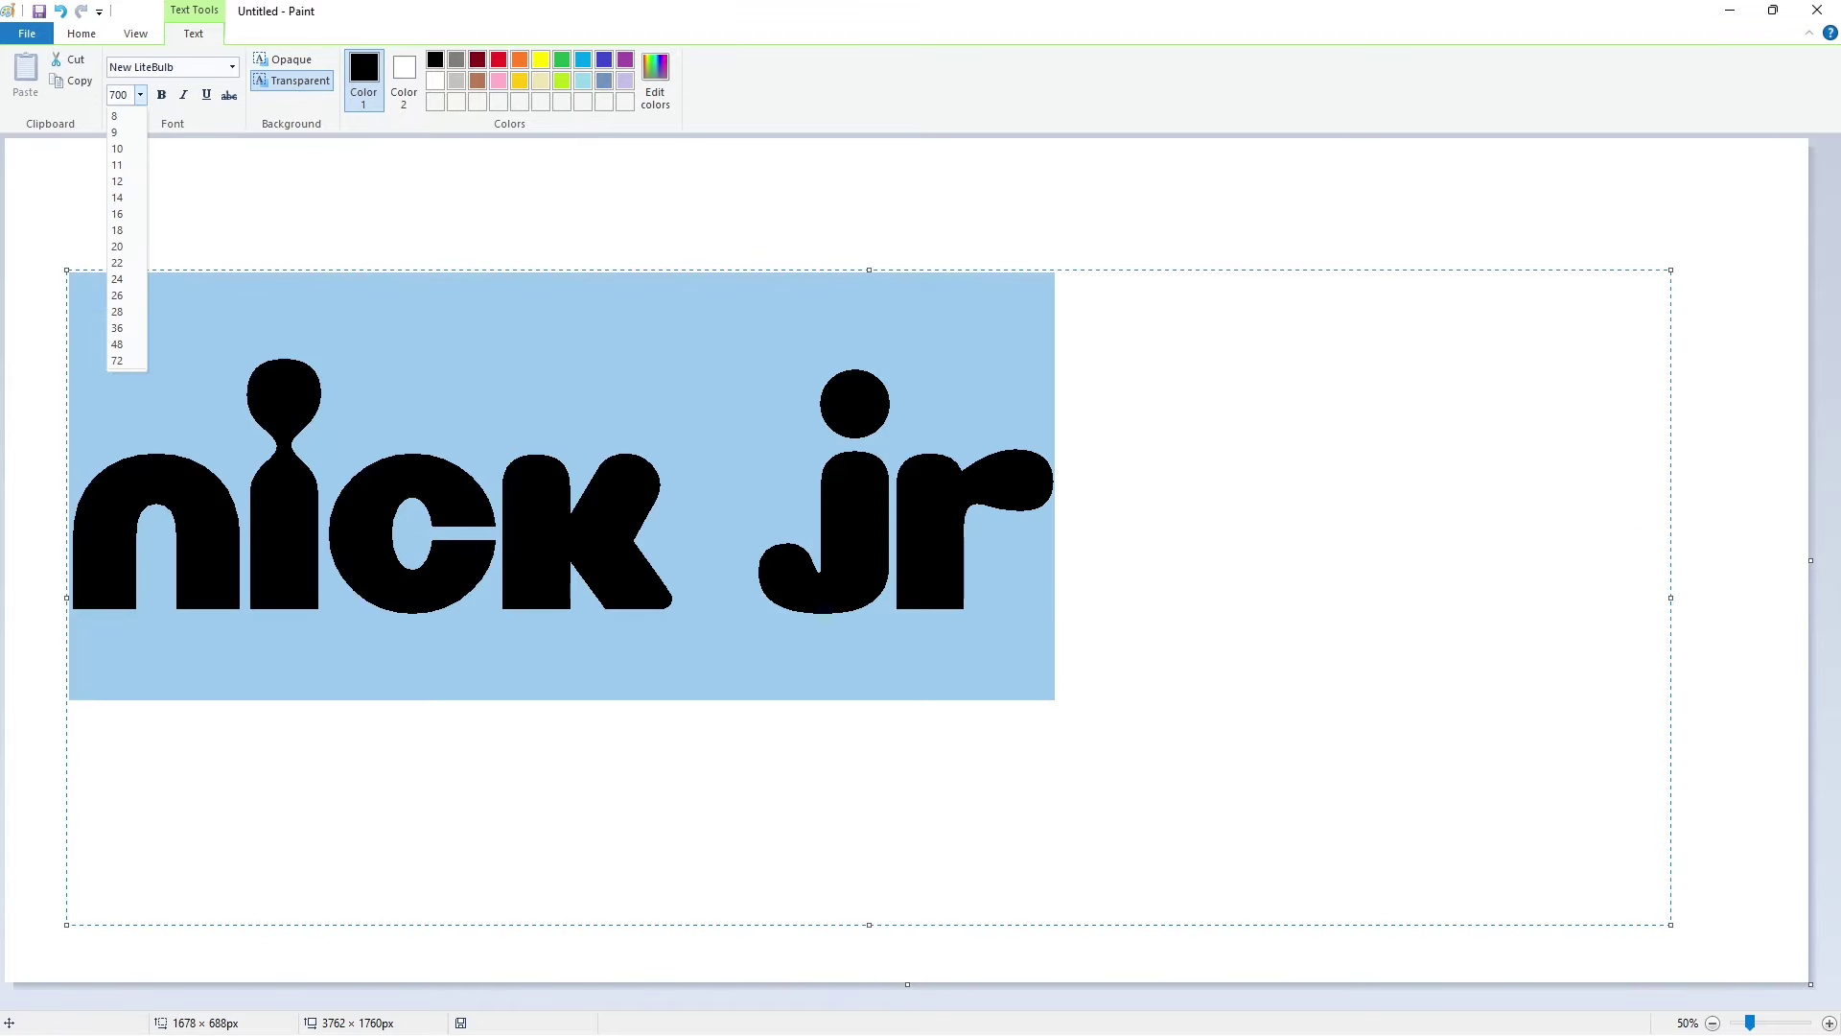
key(Return)
Step: Remove the space between "nick" and "jr" and set the whole text's font size to 800
click(1056, 625)
key(BackSpace)
key(ctrl+a)
click(141, 99)
text(800)
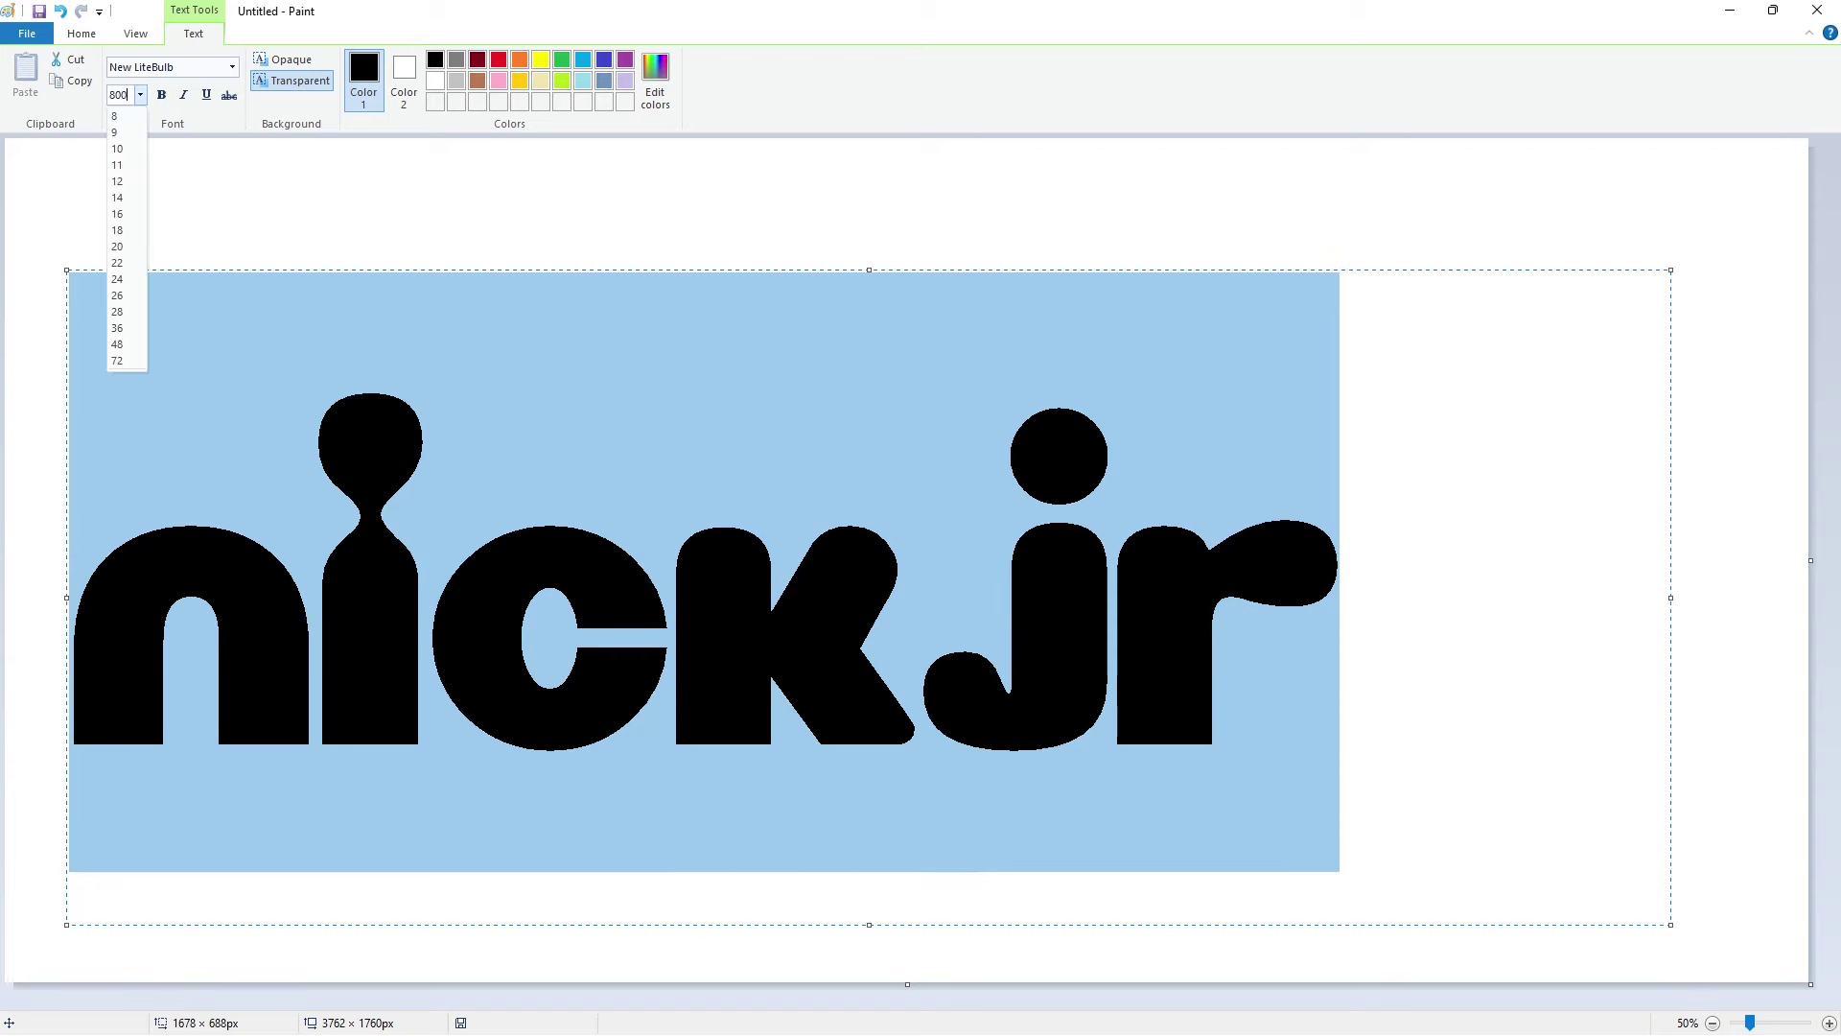
key(Return)
Step: Move the text box so the "nickjr" wordmark is roughly centred on the canvas and commit the text
click(752, 575)
drag(66, 270, 171, 202)
click(90, 290)
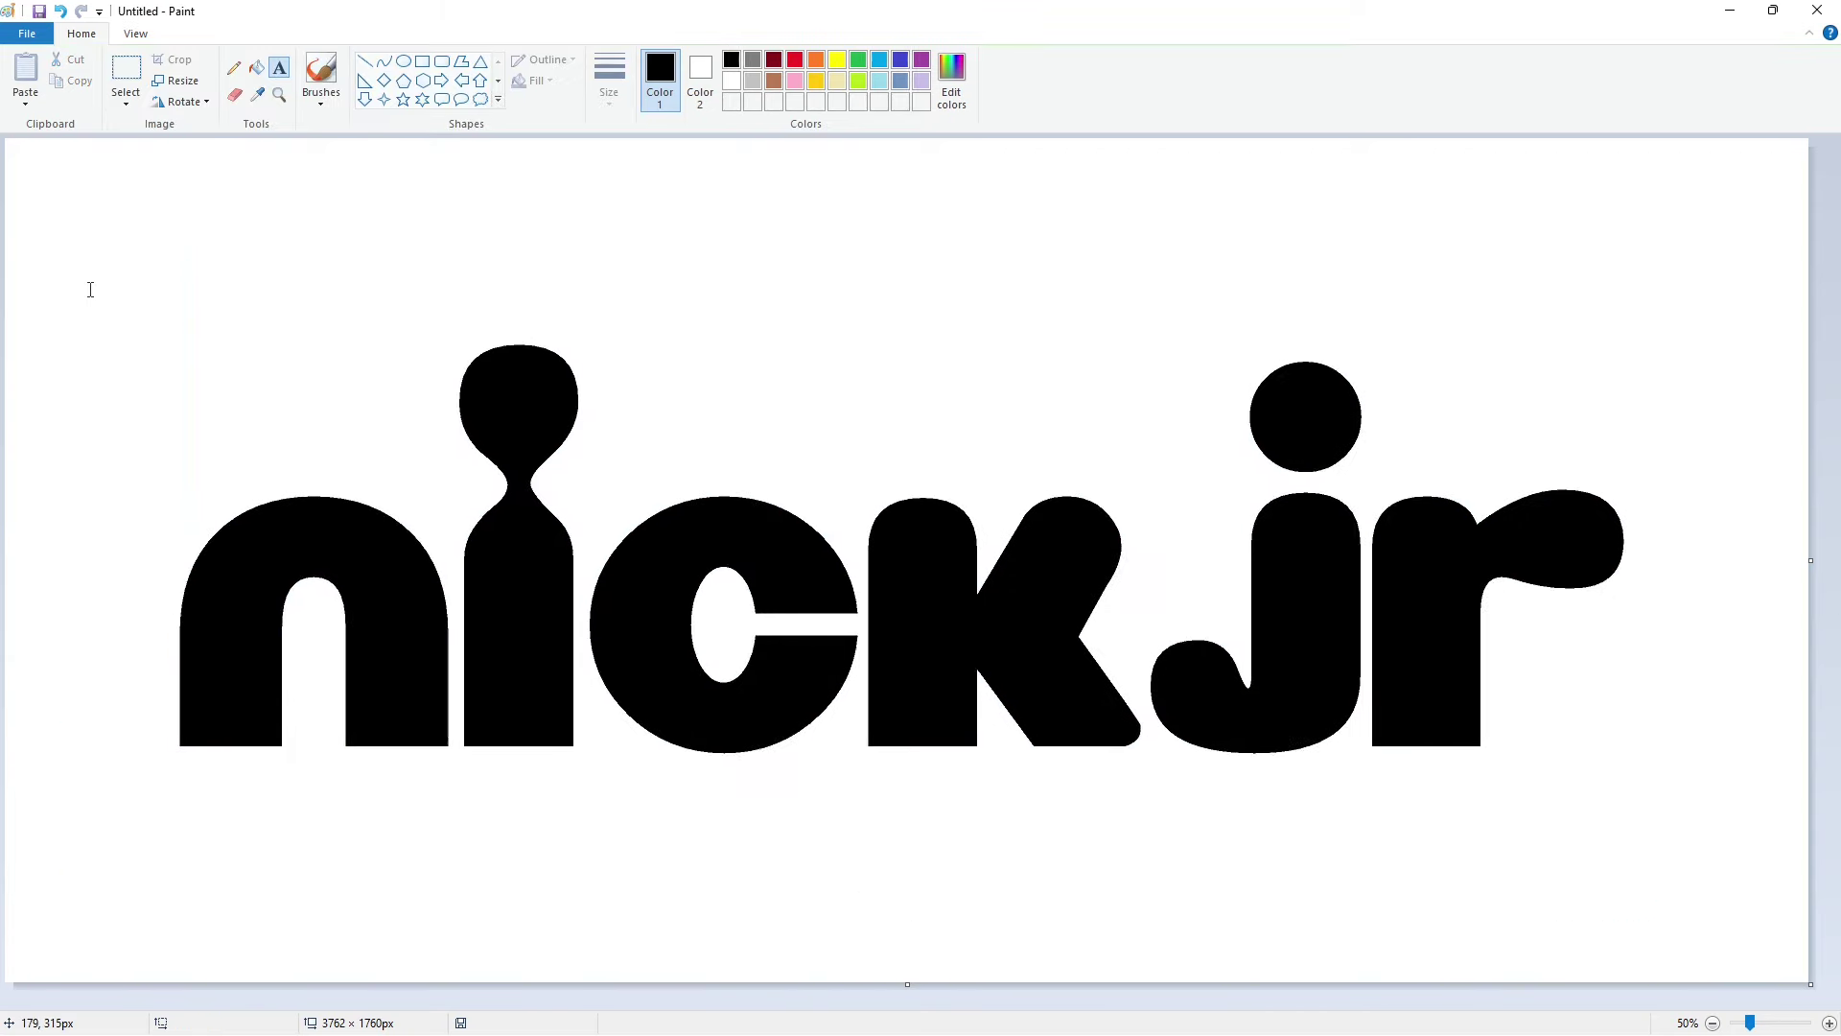
Step: Draw a purple ellipse outline over the rounded head of the i and stretch it to match the head's edges
click(1830, 1023)
click(922, 60)
click(404, 62)
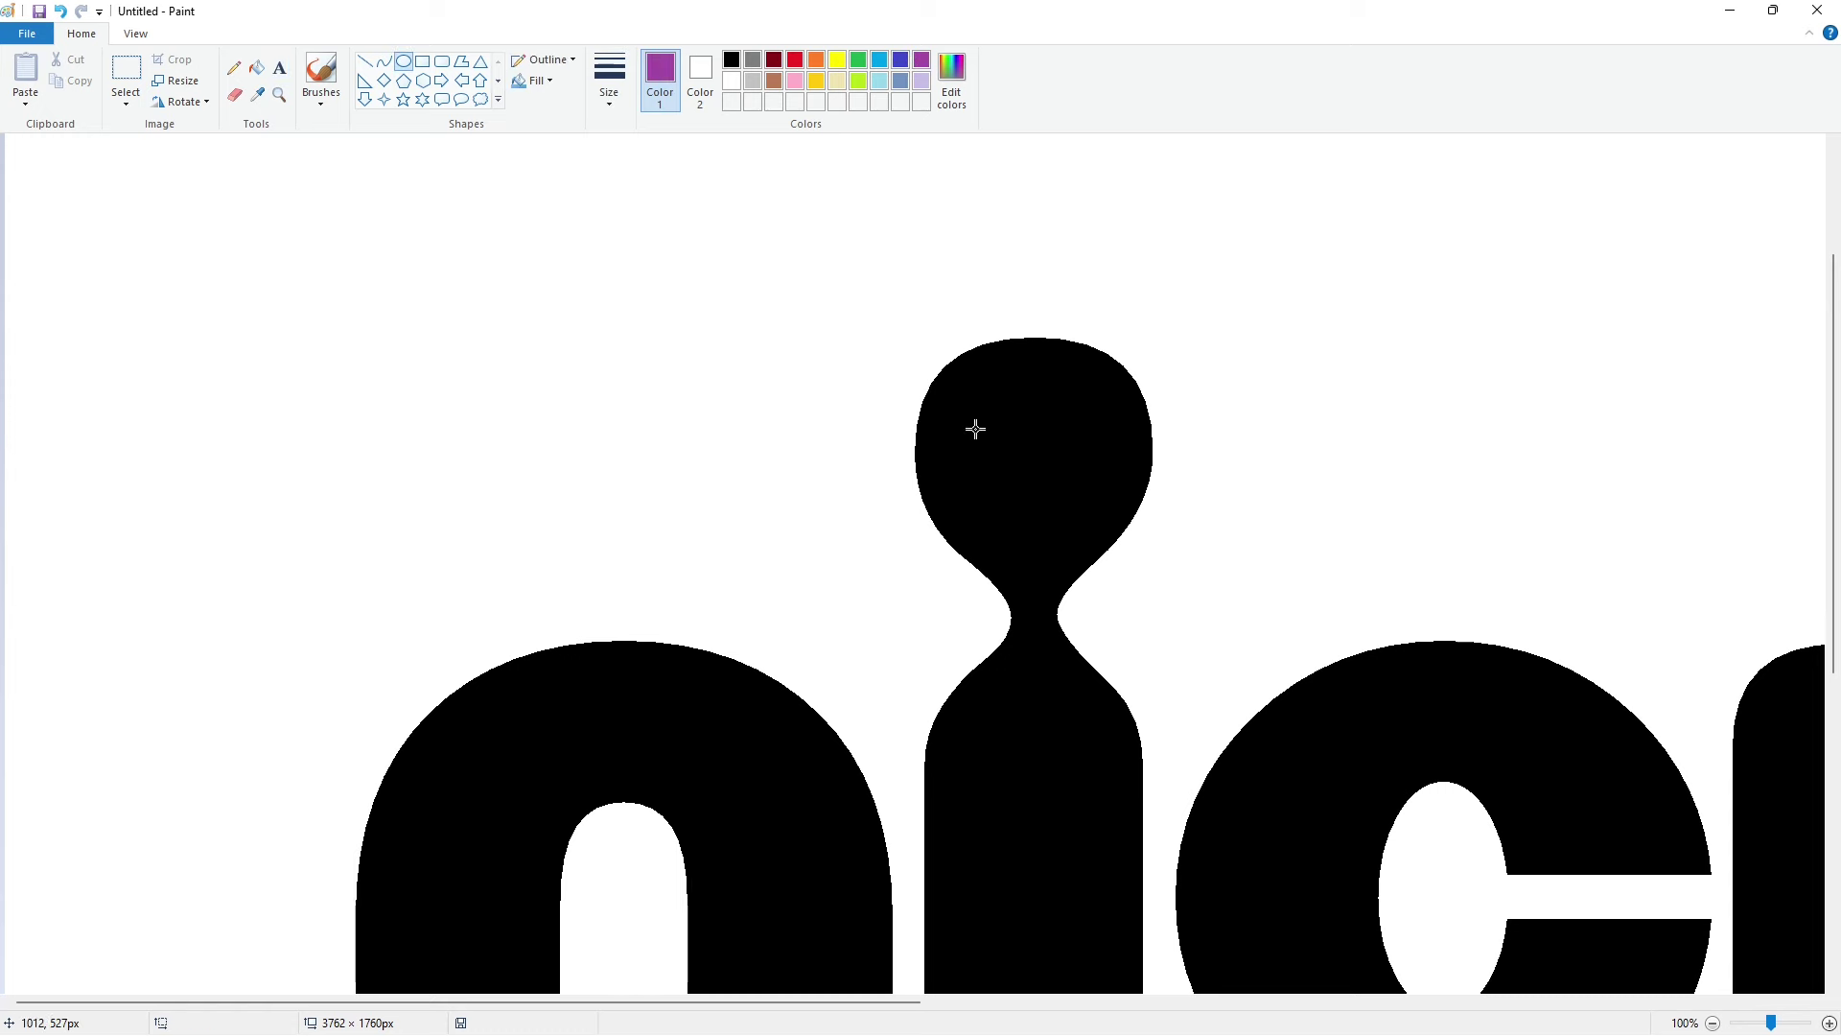
drag(928, 366, 1142, 546)
drag(1028, 469, 1028, 442)
drag(1035, 519, 1037, 575)
drag(1141, 457, 1152, 458)
drag(927, 459, 916, 468)
drag(1036, 575, 1205, 560)
drag(1152, 450, 1150, 463)
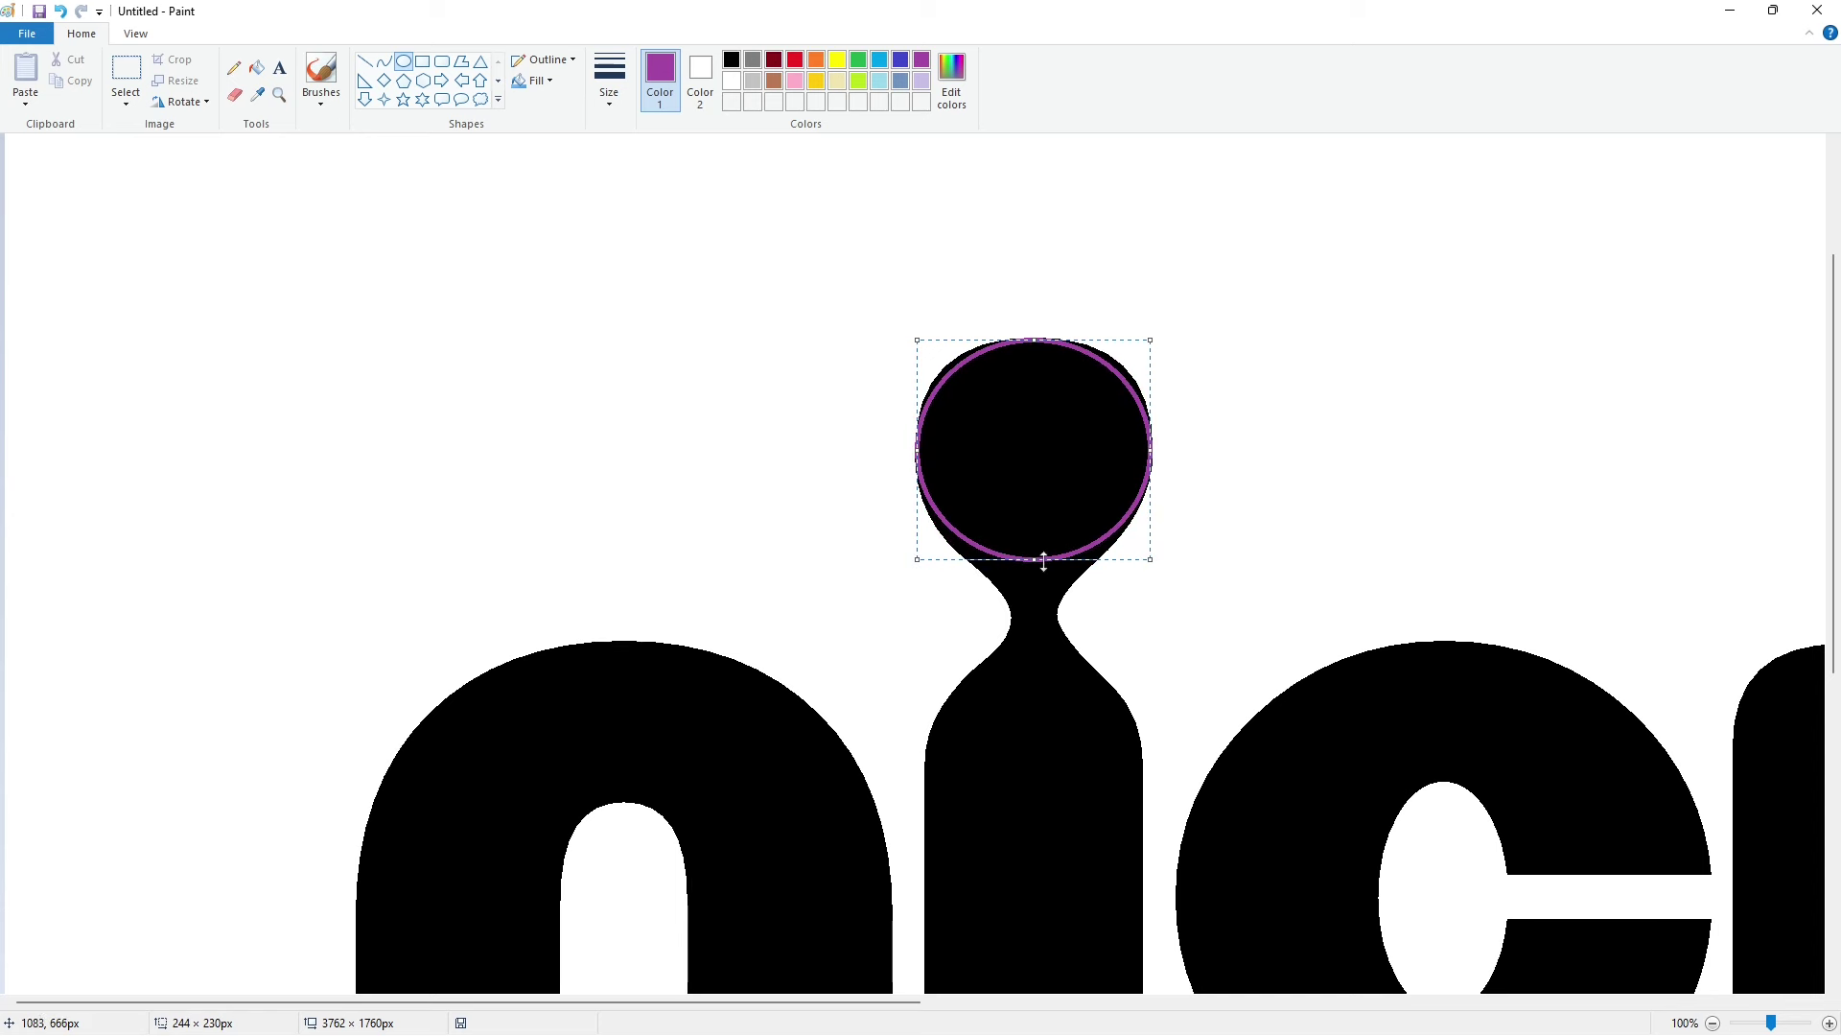
Step: Fill the i, including its head, and the letters n and c with purple
click(256, 67)
click(1033, 450)
click(1034, 815)
click(711, 748)
click(1326, 849)
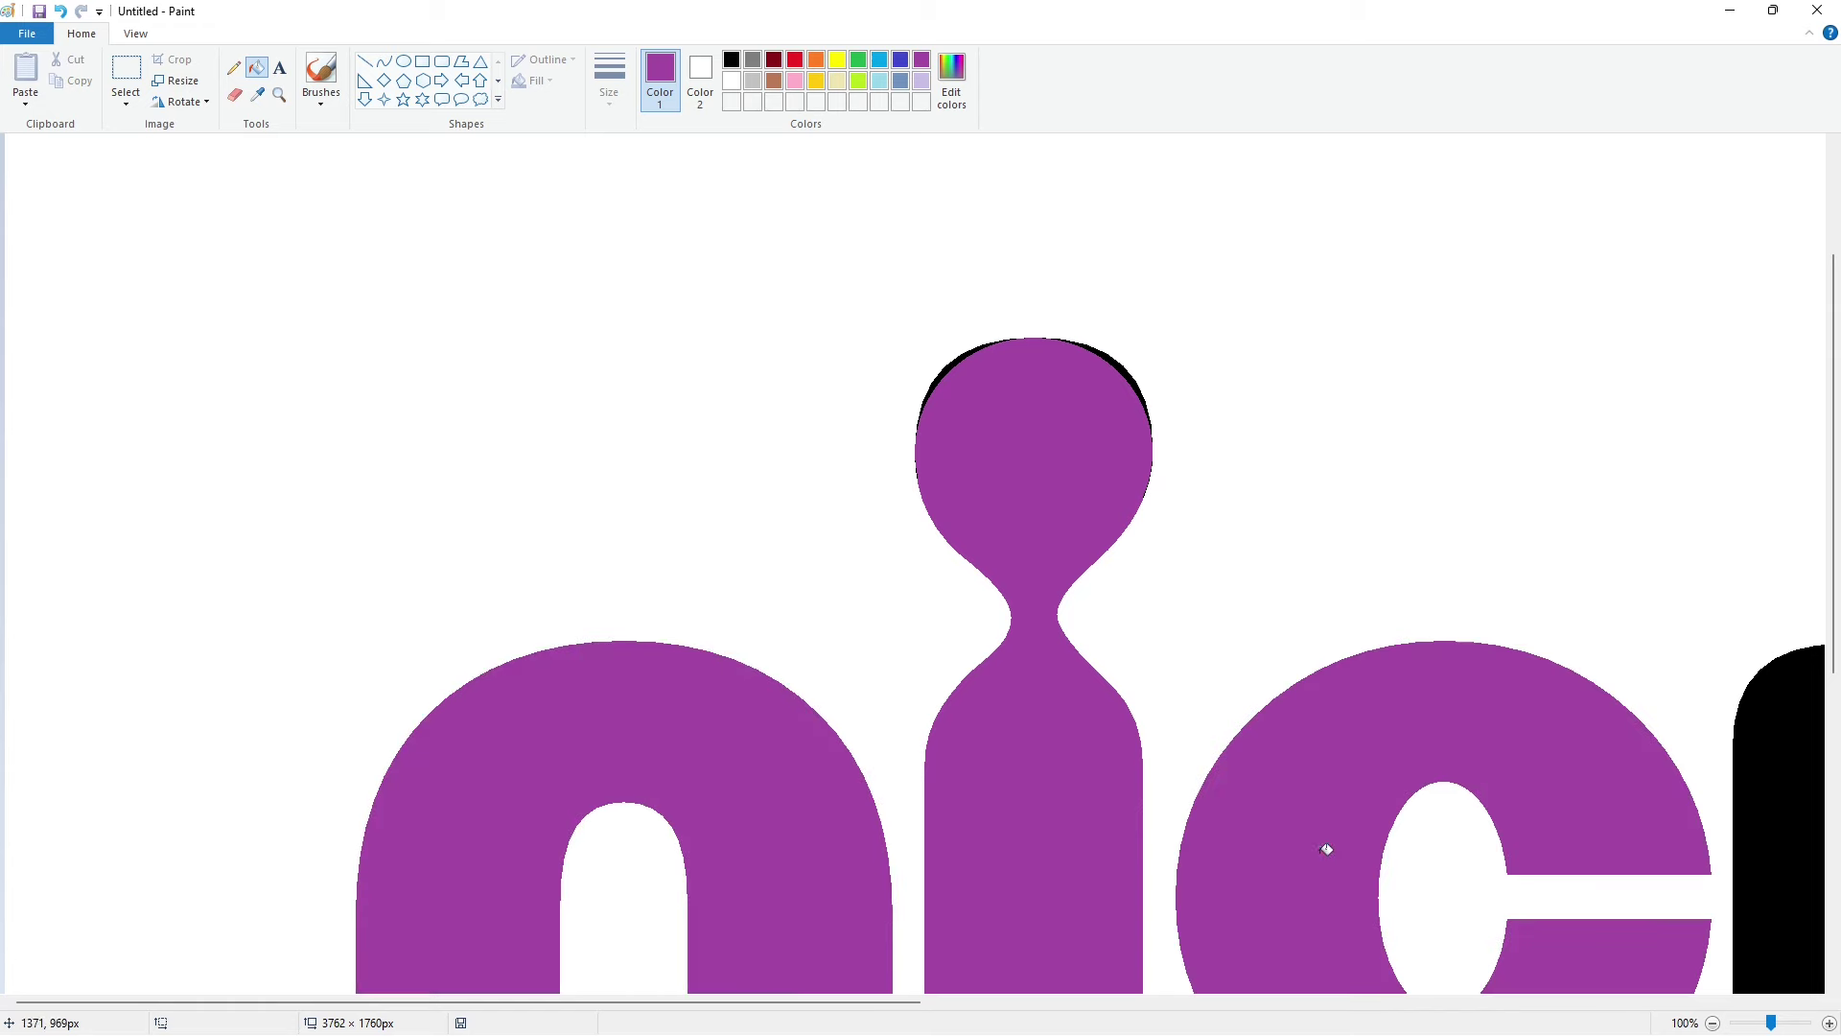
Step: Fill the k, the j with its dot, and the r with purple
click(1713, 1024)
click(925, 633)
click(1306, 604)
click(1294, 427)
click(1427, 585)
Step: Flood the background with black and turn it back to white to clear the black slivers around the i's head
click(732, 60)
click(807, 291)
click(732, 81)
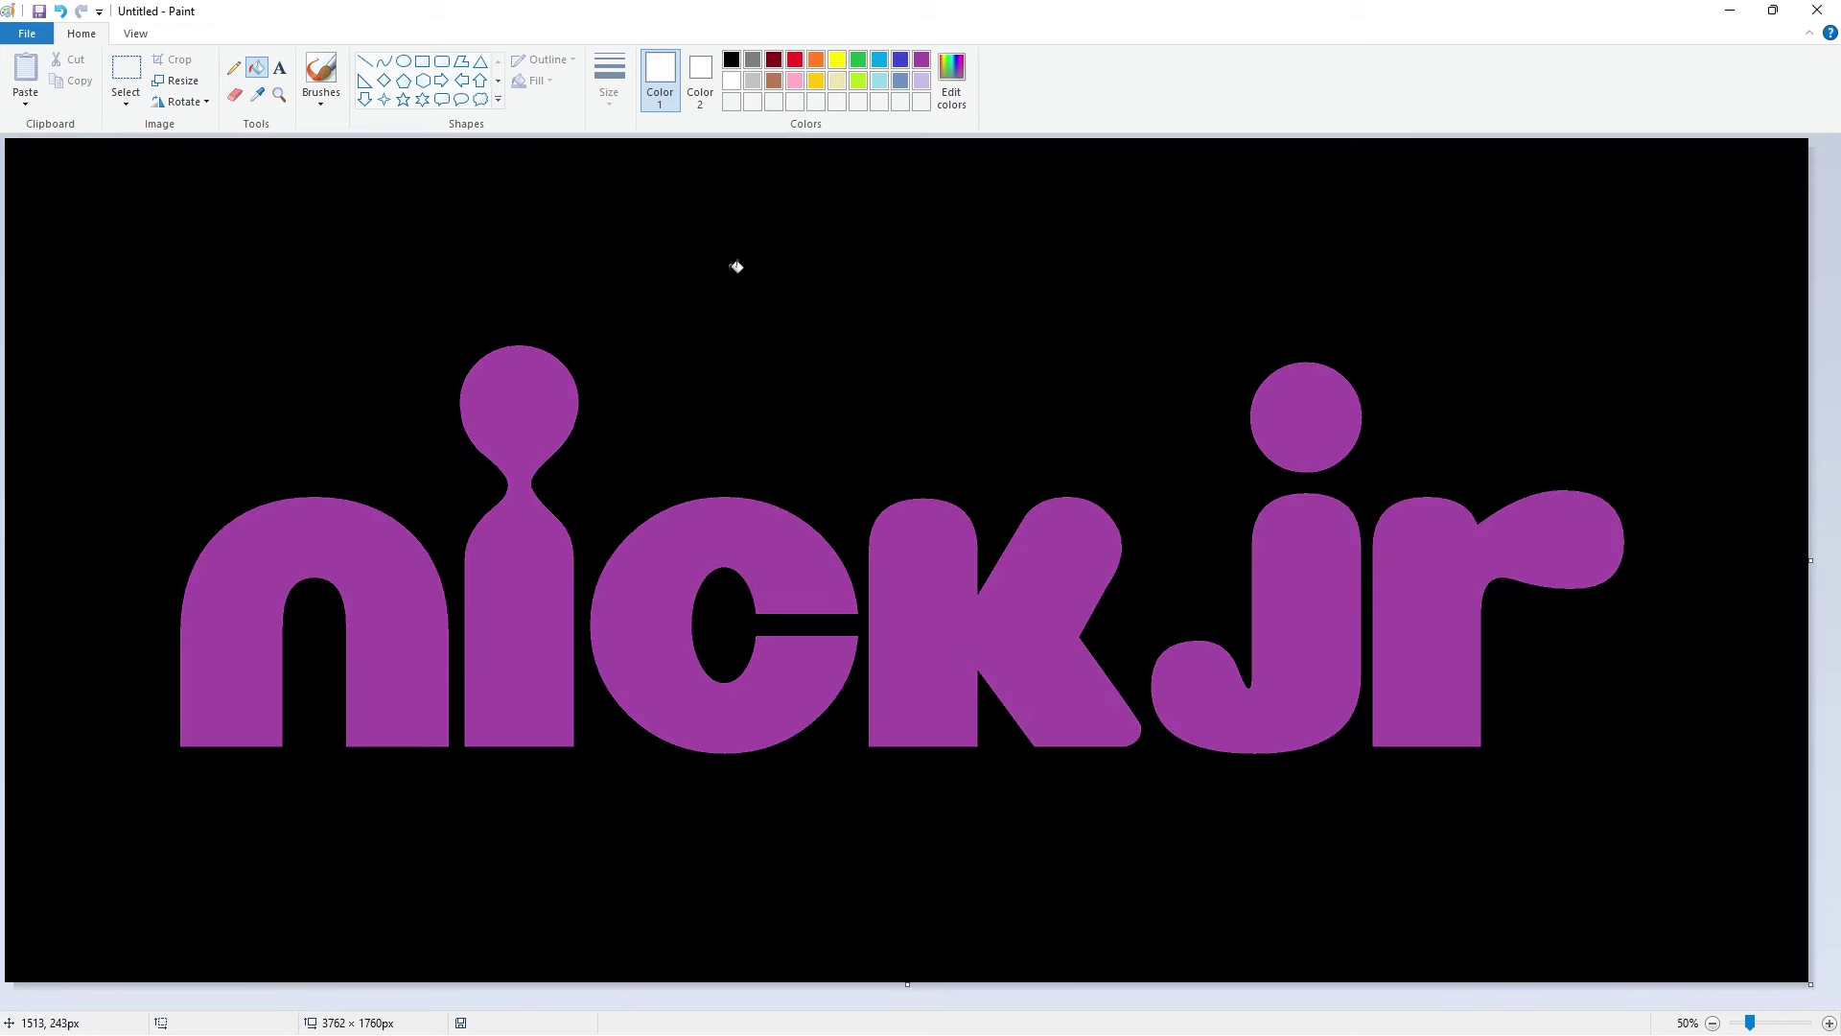
key(ctrl+z)
Step: Set up the Line tool with black and a different line thickness for work on the letter n
click(1829, 1022)
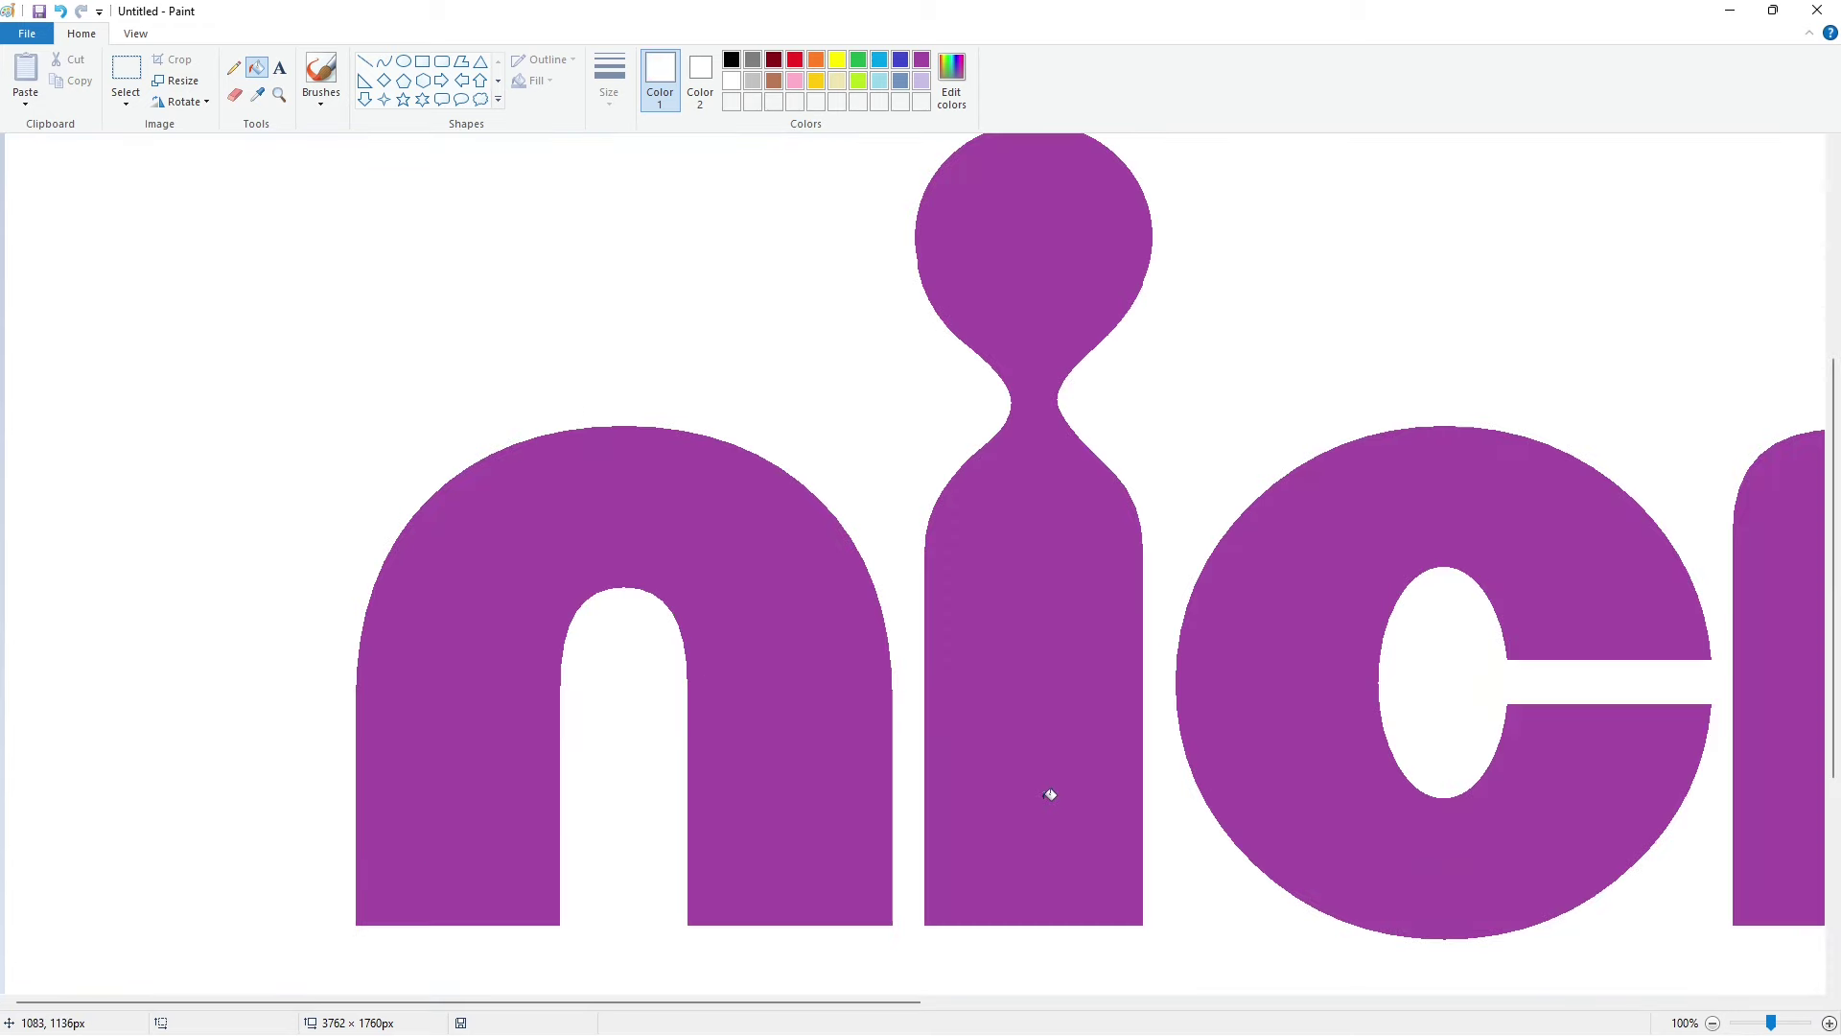
scroll(1050, 794, down, 3)
click(364, 61)
click(610, 77)
click(610, 192)
click(730, 59)
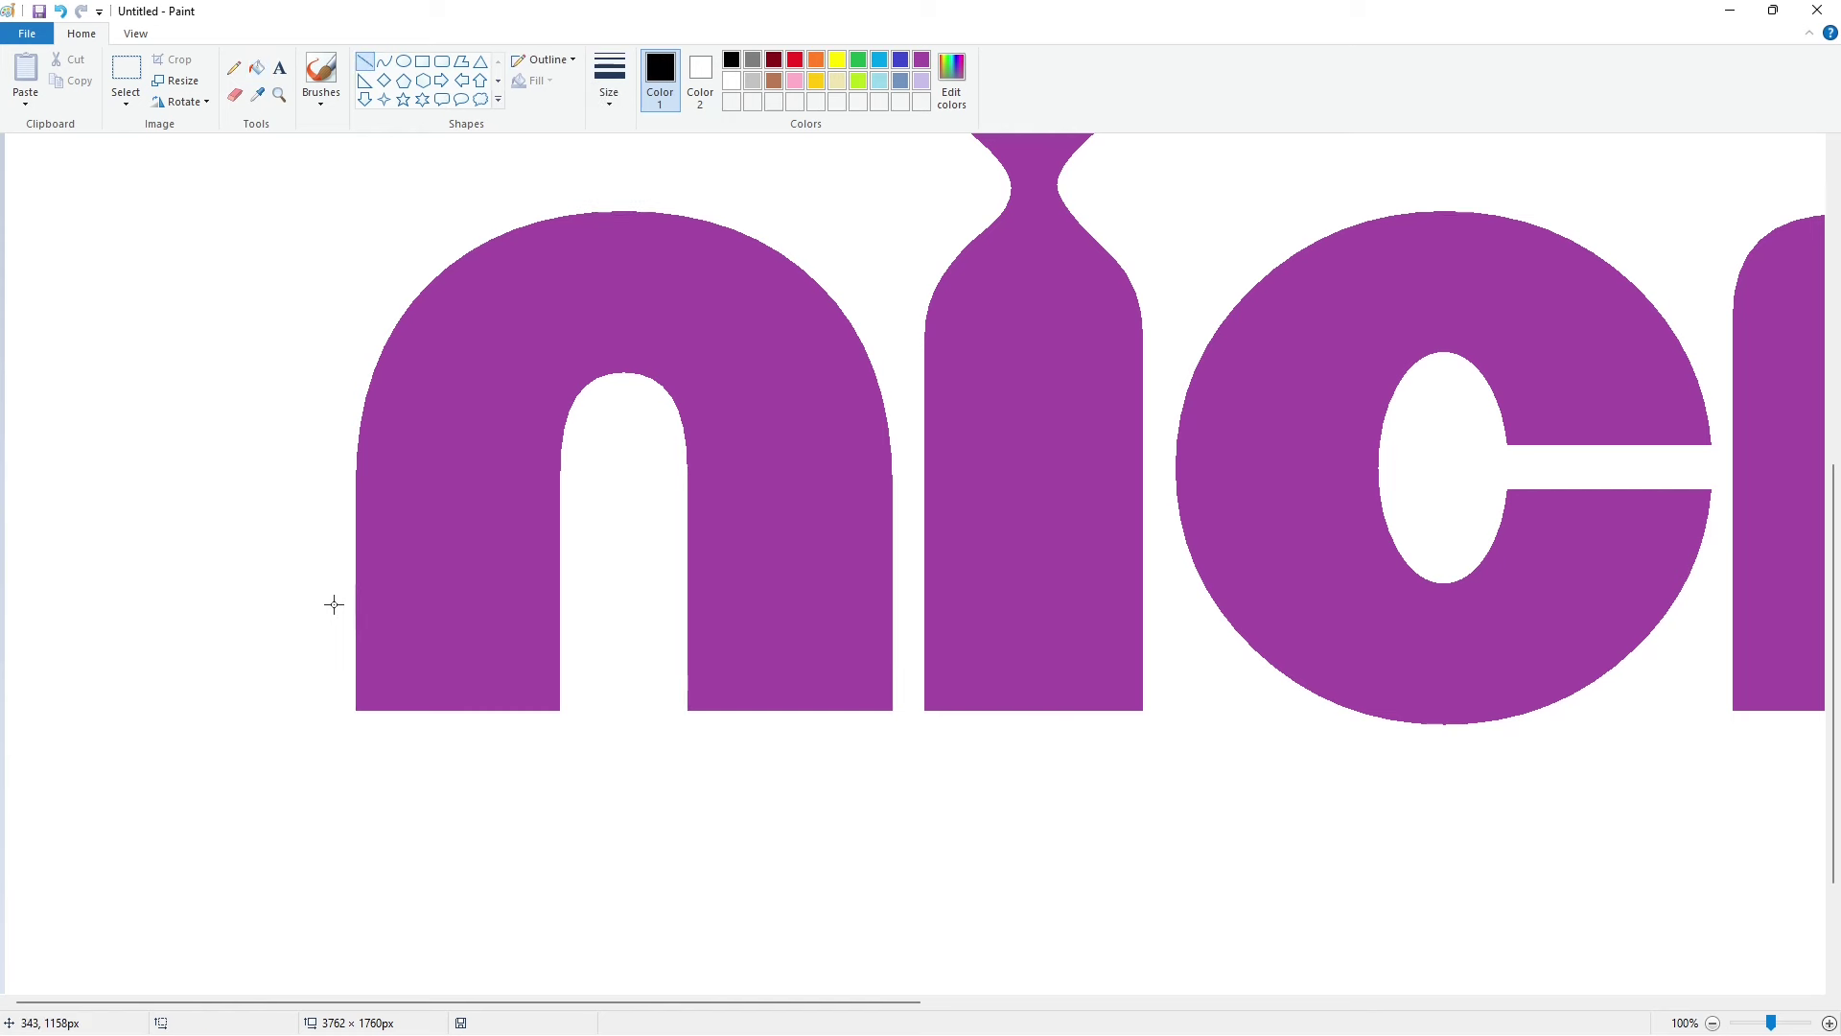
drag(334, 604, 907, 604)
drag(346, 507, 882, 507)
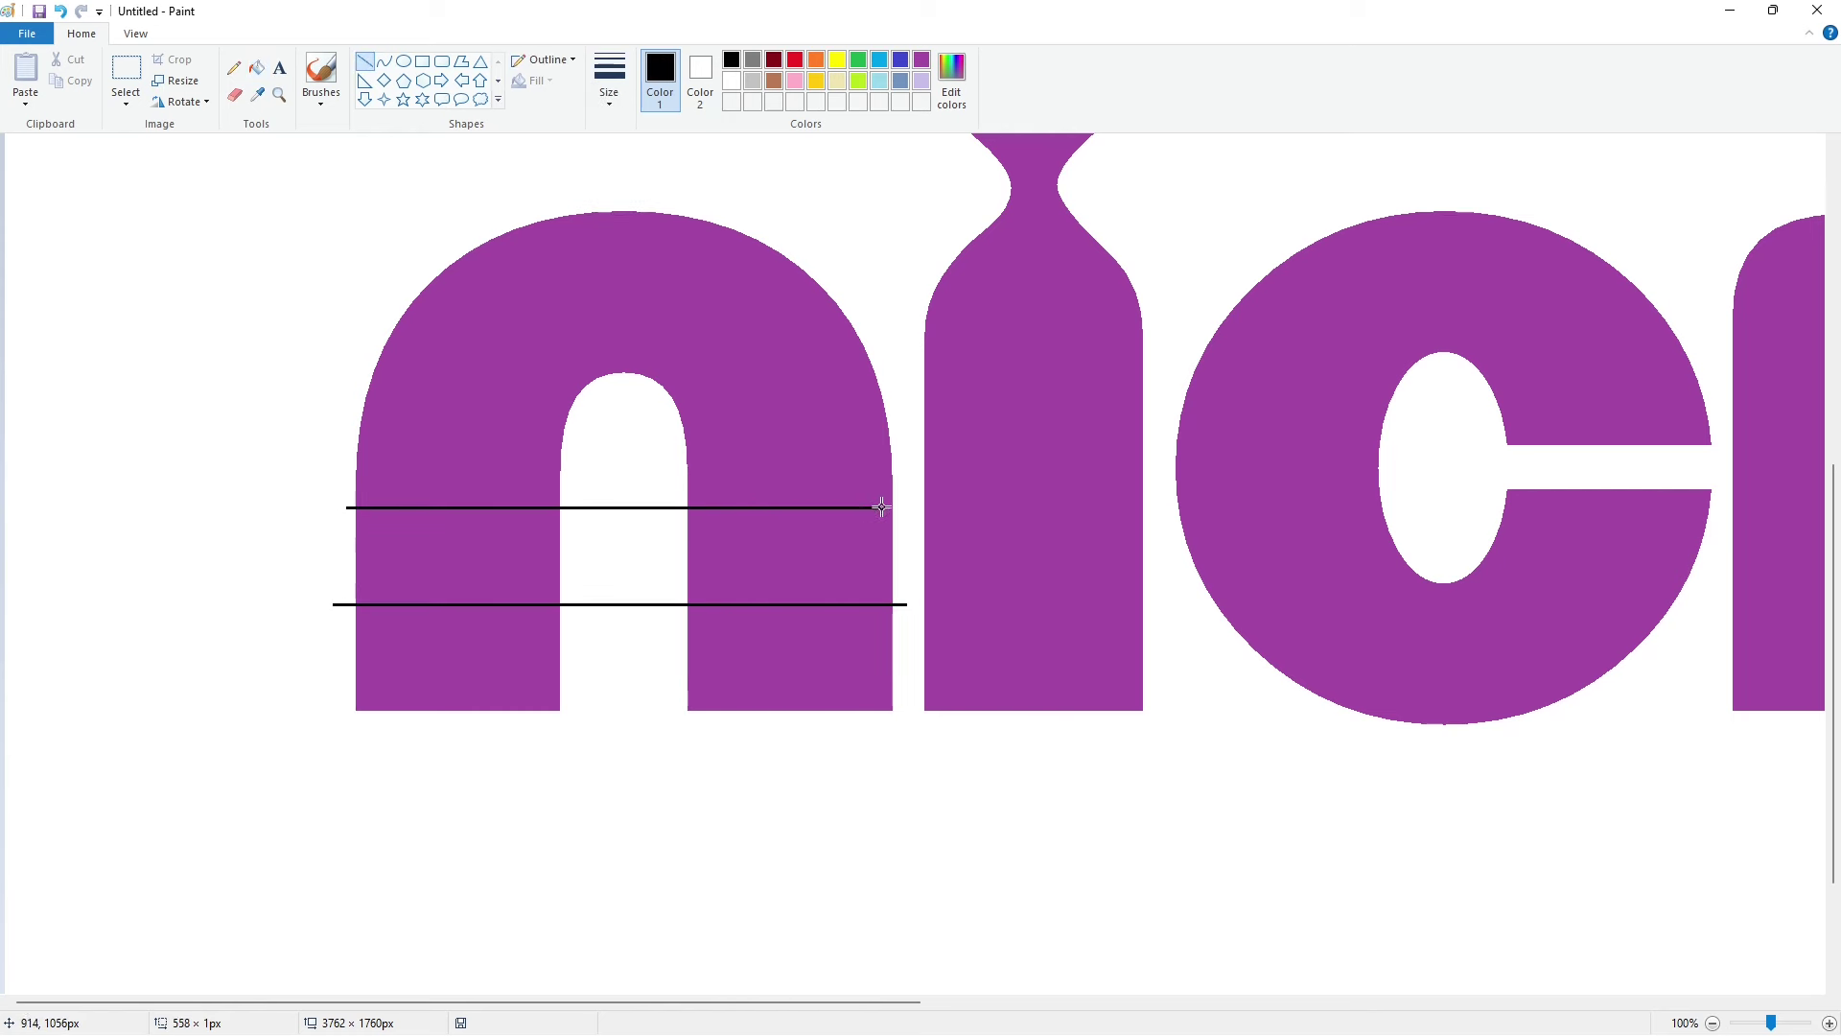
key(ctrl+z)
key(ctrl+z)
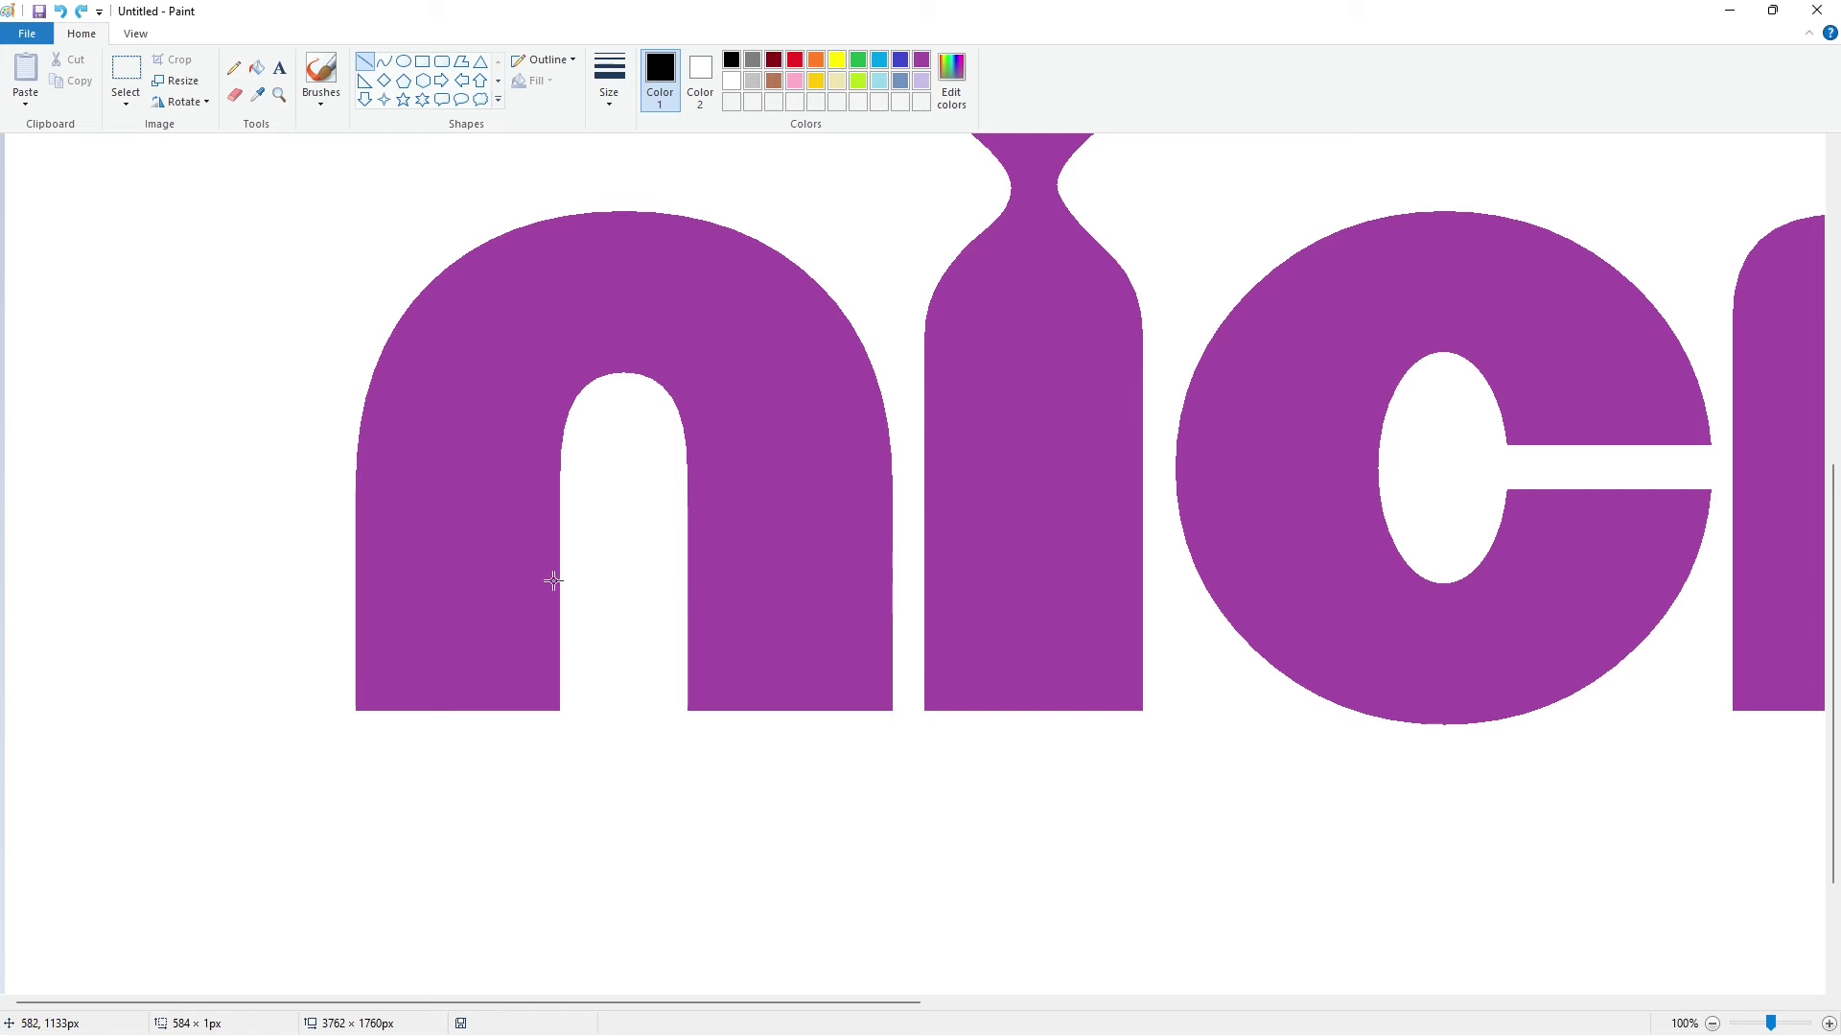
Step: Draw a black horizontal line across both legs of the n and nudge it up to mark off the feet
drag(334, 635, 909, 628)
key(Up)
key(Up)
key(Up)
key(Up)
key(Up)
key(Up)
key(Up)
key(Up)
key(Up)
key(Up)
key(Up)
key(Up)
key(Up)
key(Up)
key(Up)
key(Up)
key(Up)
key(Up)
key(Up)
key(Up)
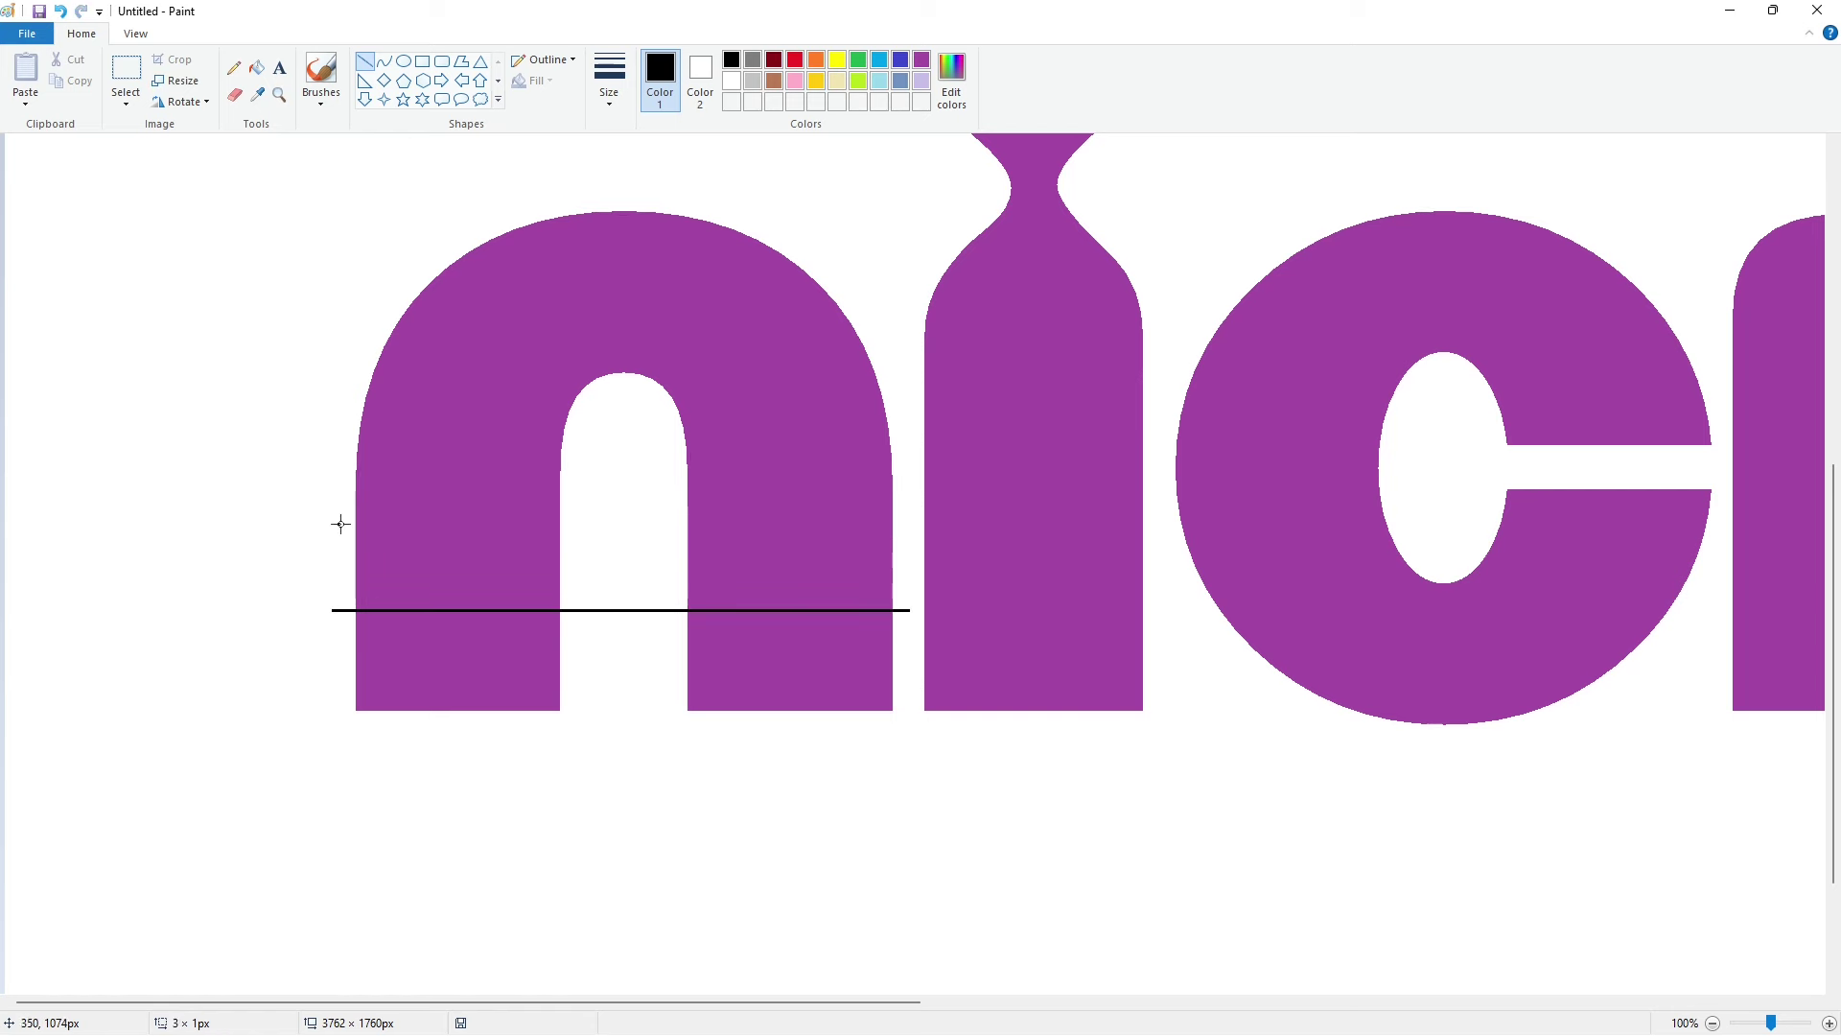
Step: Draw a second black horizontal line across both legs of the n, nudged up to sit above the first
drag(340, 523, 912, 525)
key(Up)
key(Up)
key(Up)
key(Up)
key(Up)
key(Up)
key(Up)
key(Up)
key(Up)
key(Up)
key(Up)
Step: Draw white vertical lines along the inner and outer edges of the n's legs to cut through the black lines
click(732, 81)
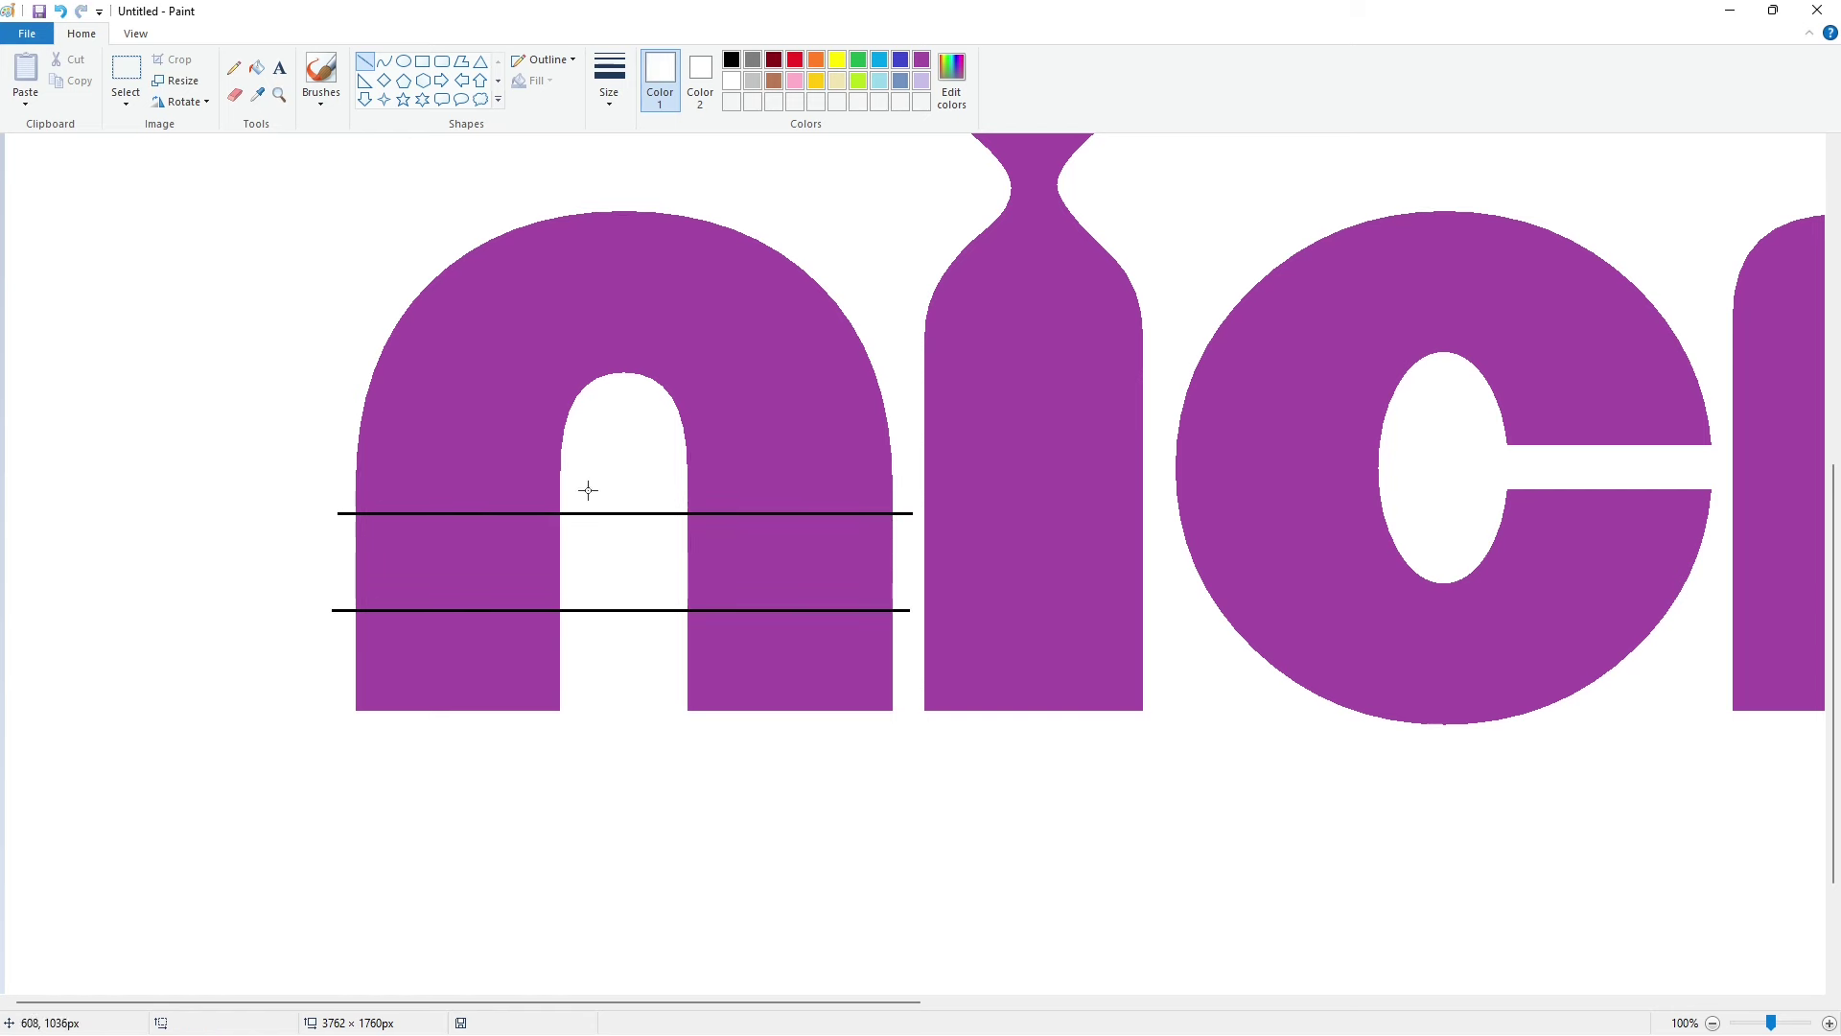
drag(564, 500, 564, 655)
drag(679, 501, 678, 601)
drag(351, 627, 351, 701)
key(Right)
key(Right)
key(Right)
key(Right)
key(Right)
click(492, 609)
drag(899, 500, 899, 659)
Step: Fill the black line pieces between and outside the n's legs with white
click(256, 68)
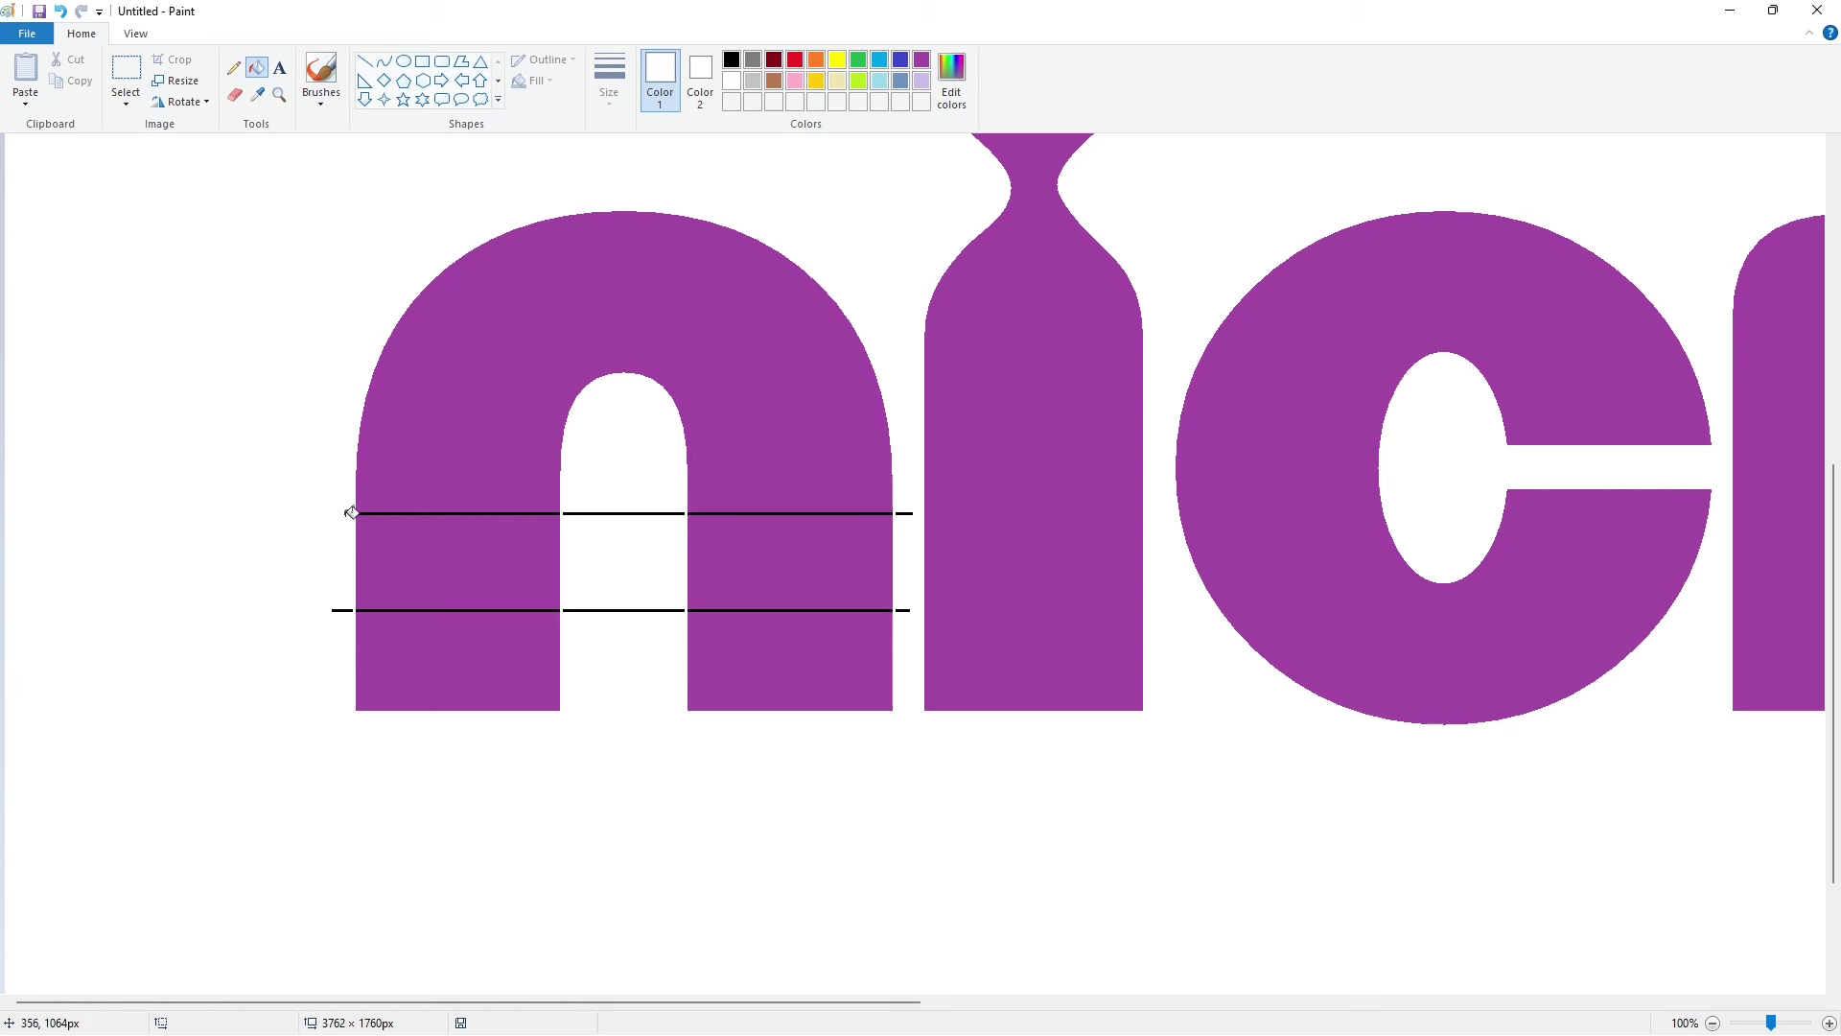
click(585, 512)
click(607, 610)
click(903, 611)
Step: Fill the n's upper section with black and its two foot sections with light lavender
click(731, 59)
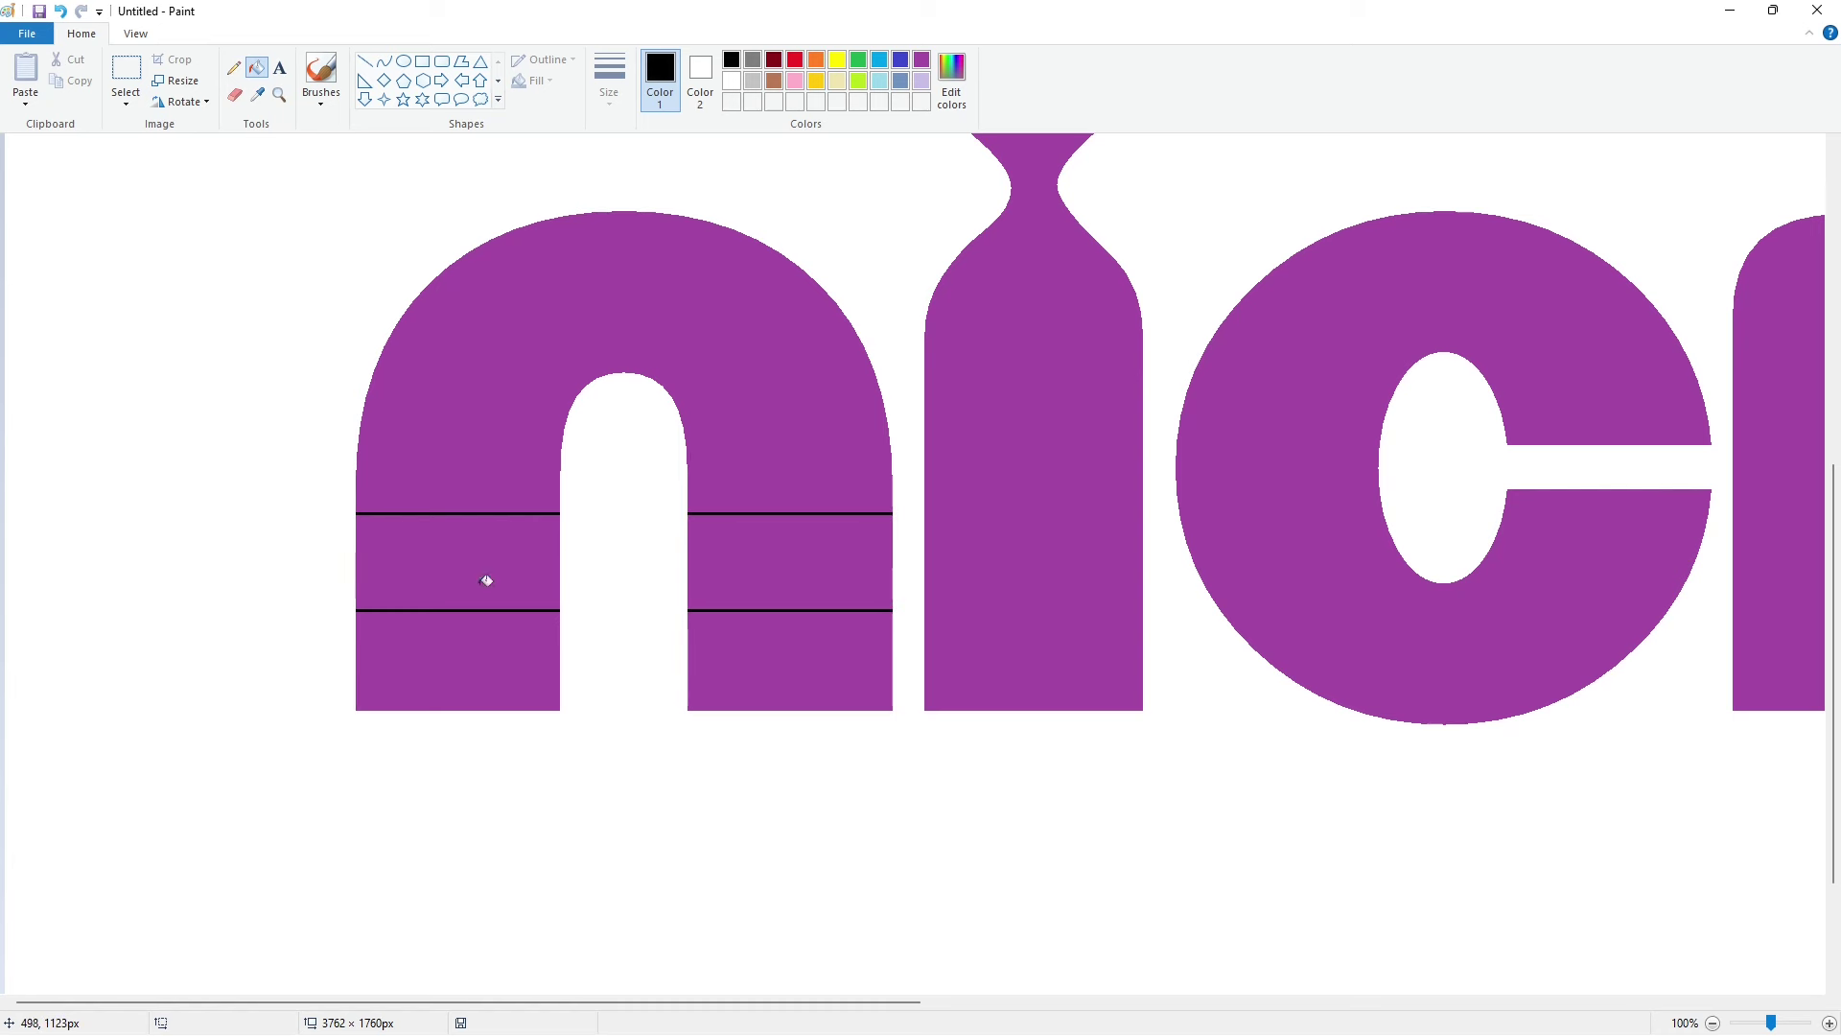
click(485, 652)
click(484, 388)
click(781, 662)
click(922, 80)
click(528, 652)
click(758, 657)
click(732, 60)
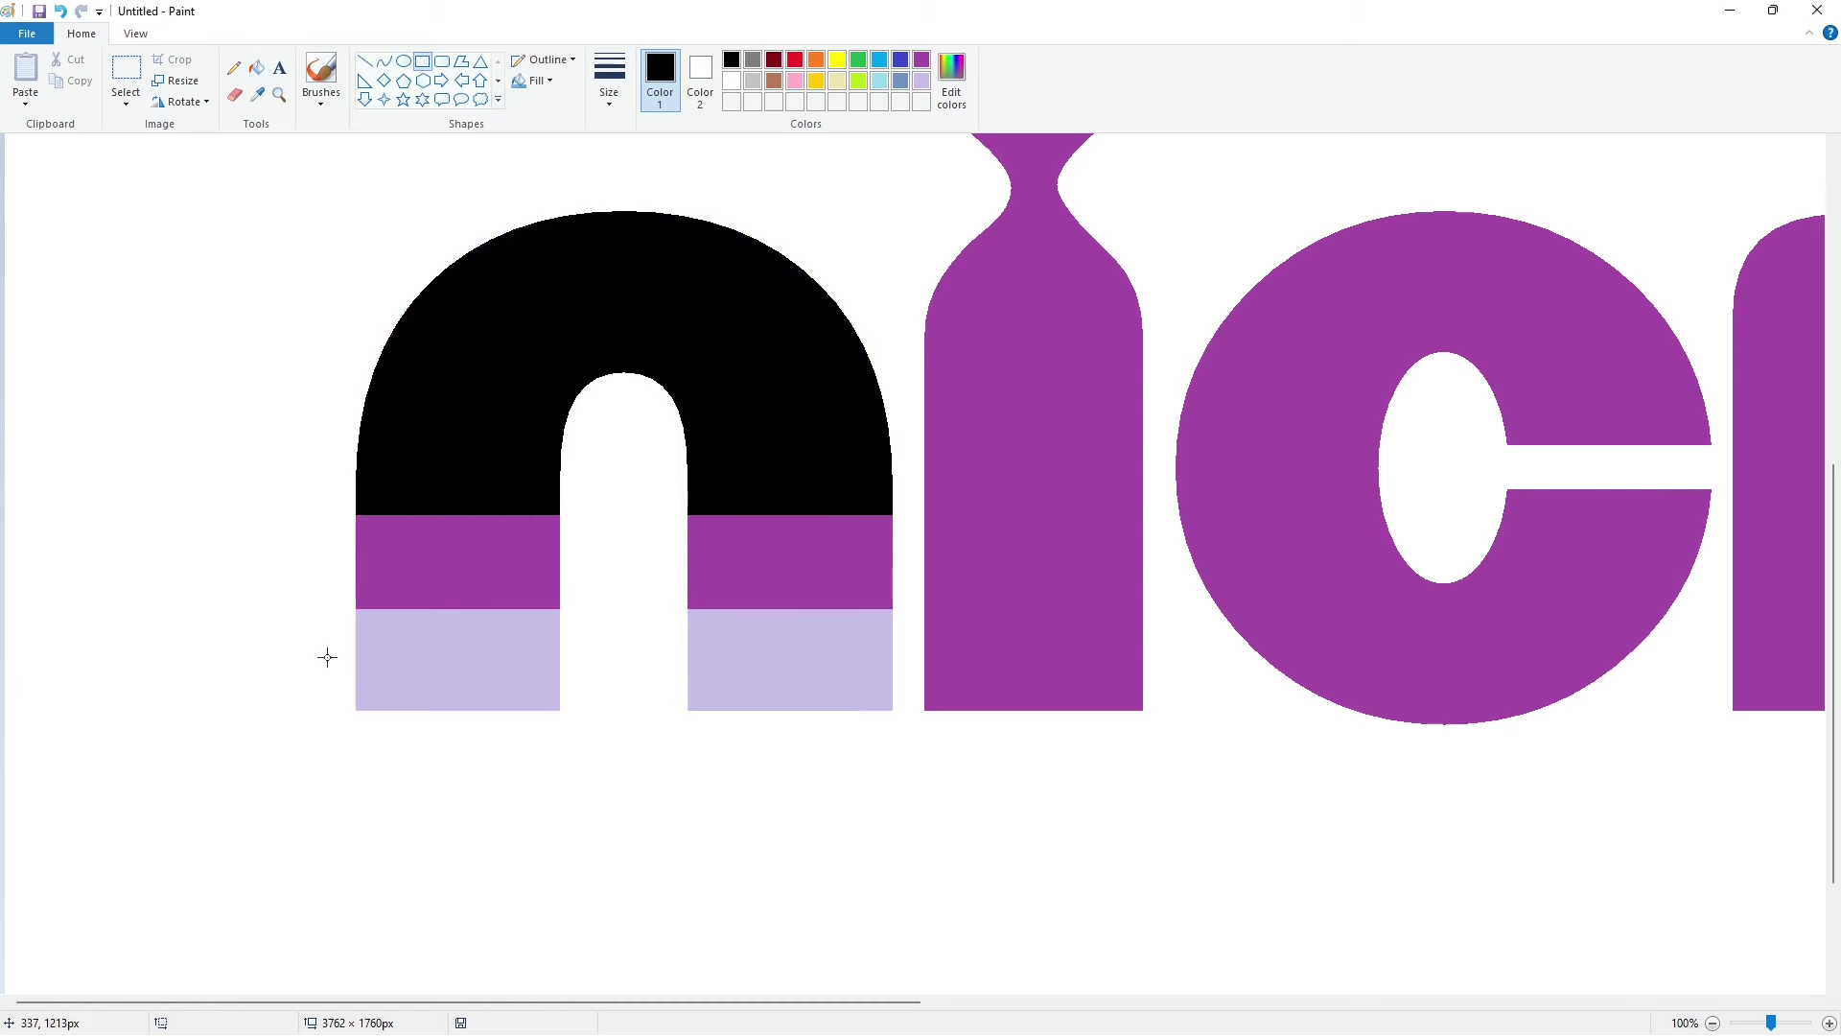
drag(370, 657, 430, 663)
key(Up)
key(Up)
key(Up)
key(Up)
key(Up)
key(Up)
click(500, 740)
click(257, 68)
key(ctrl+z)
Step: Draw a small horizontal rectangle, move it to the blank area left of the n's feet, and fill it black
click(422, 61)
drag(377, 649, 440, 666)
key(Left)
key(Left)
key(Left)
key(Left)
key(Left)
key(Left)
key(Left)
key(Left)
key(Left)
key(Left)
key(Left)
key(Left)
key(Left)
key(Left)
key(Left)
key(Left)
key(Left)
key(Left)
key(Left)
key(Left)
click(256, 67)
click(267, 658)
Step: Duplicate the black bar with a transparent selection and place the copy to its left at the same height
click(125, 69)
drag(179, 598, 325, 725)
key(ctrl+c)
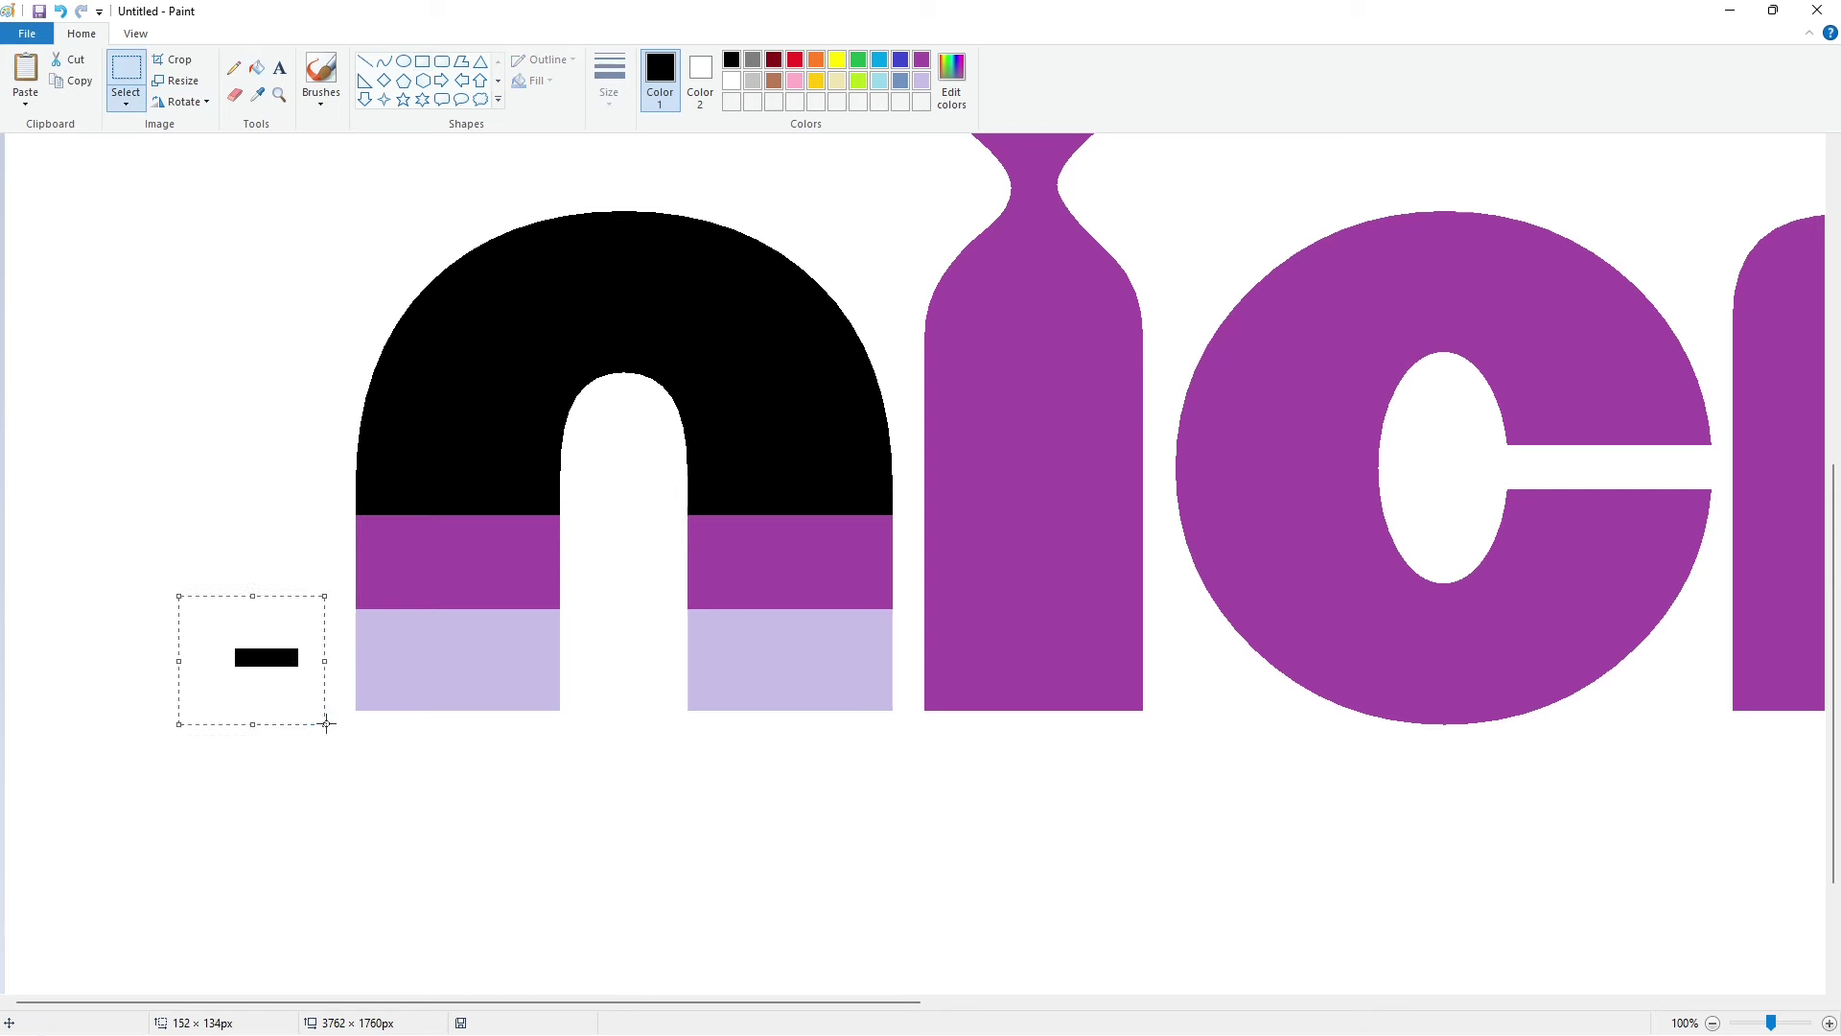
key(ctrl+v)
click(186, 102)
click(127, 99)
click(182, 277)
drag(80, 199, 180, 673)
key(Left)
key(Left)
Step: Copy the pair of black bars and place one pair on each lavender foot of the n
drag(90, 576, 319, 732)
key(ctrl+c)
key(ctrl+v)
drag(131, 228, 495, 675)
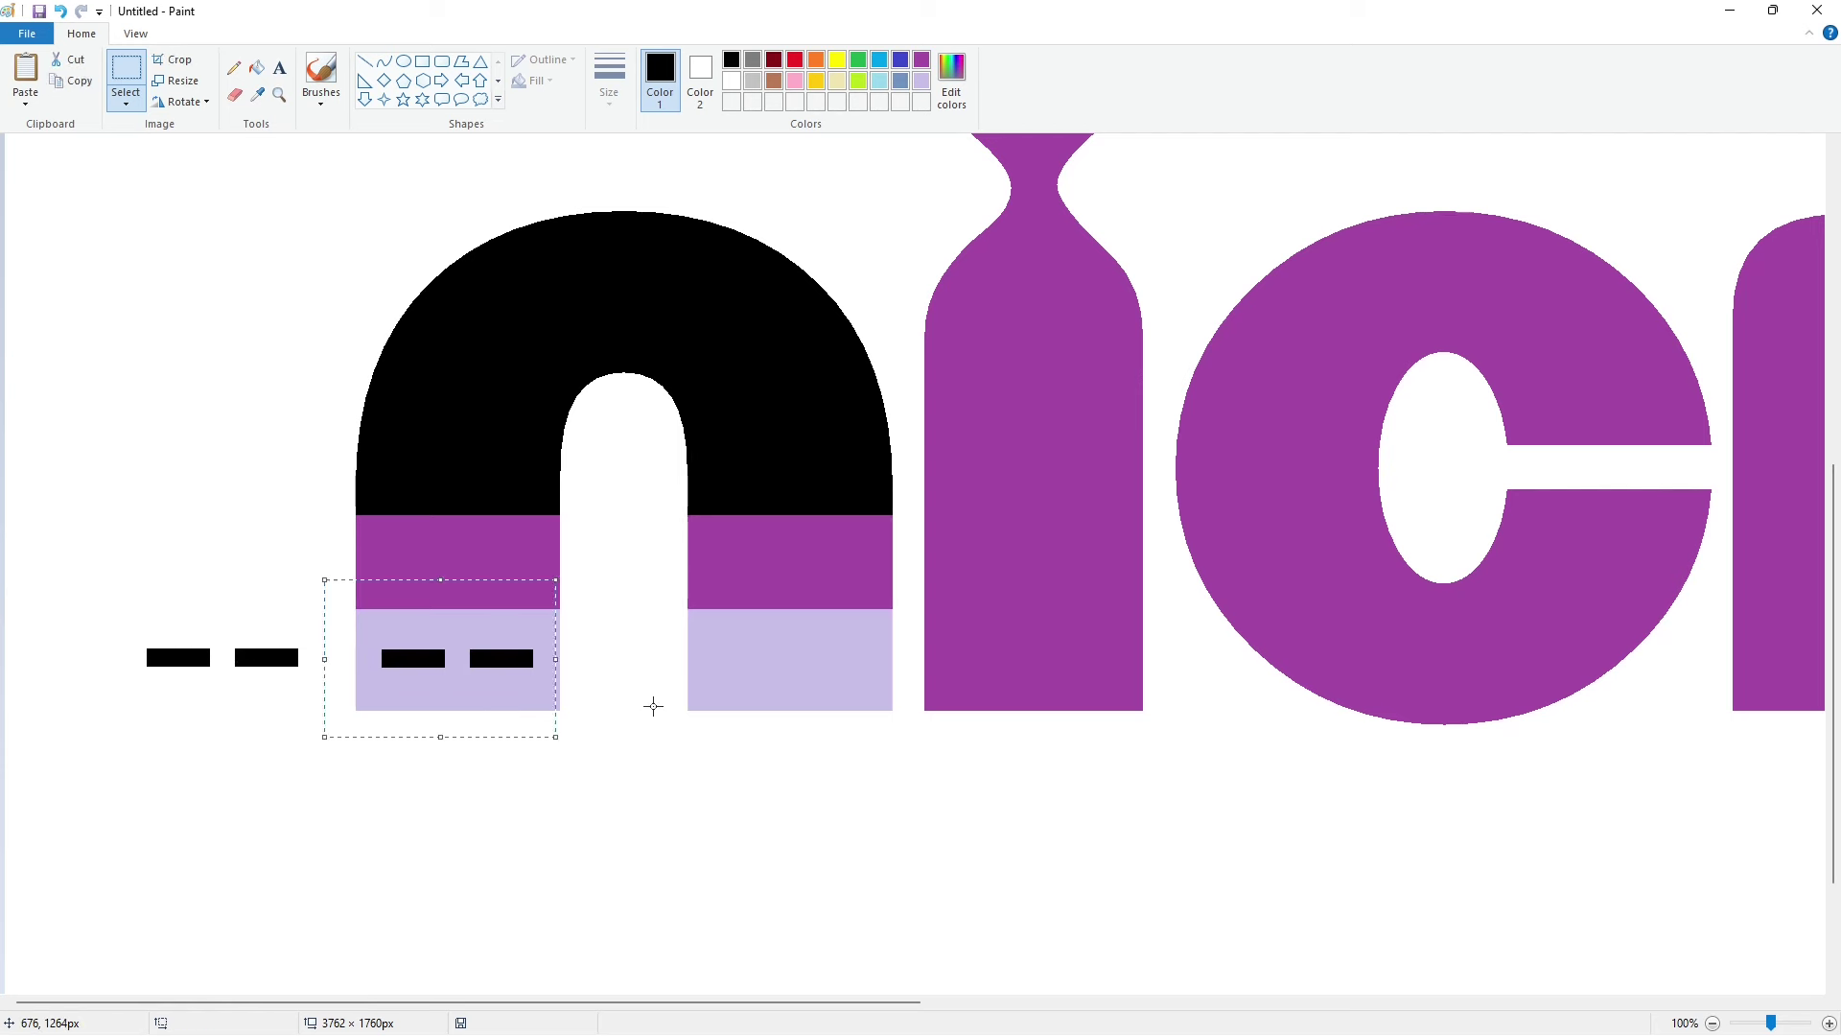
key(ctrl+v)
drag(56, 221, 768, 681)
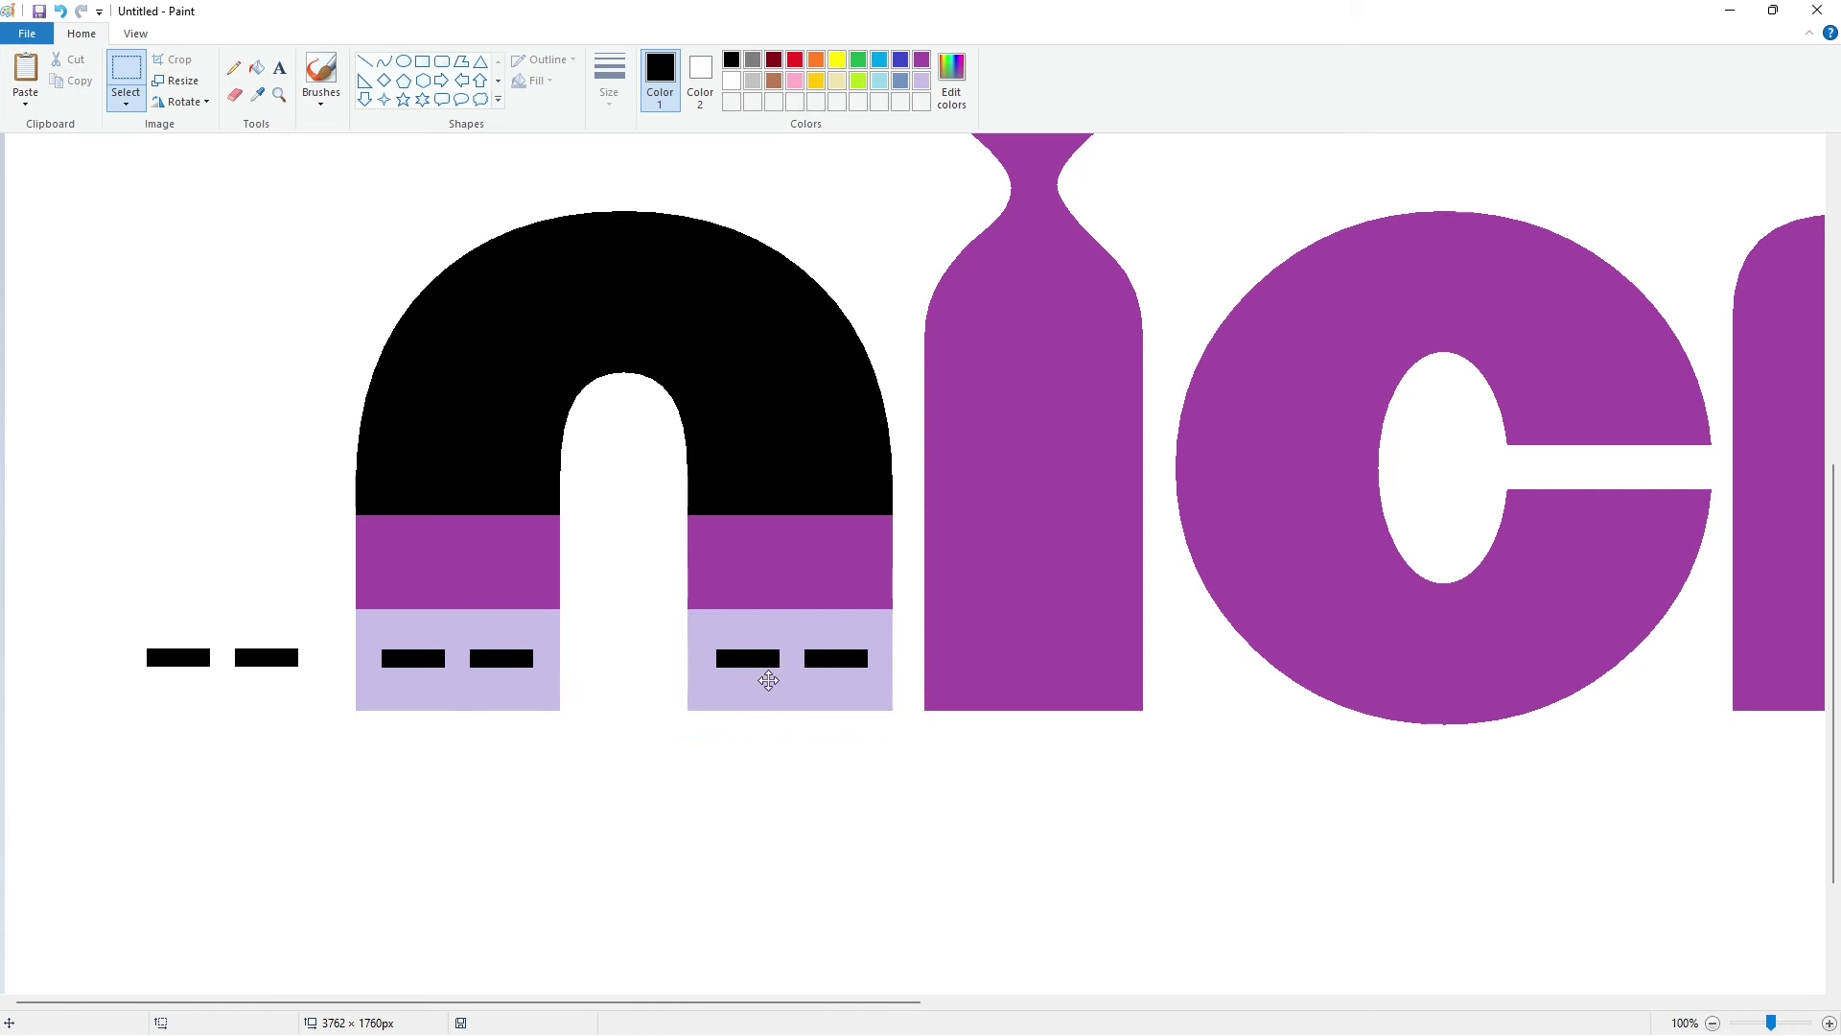
click(382, 501)
Step: Fill the two spare black bars beside the n with white and the n's upper section with light lavender
click(256, 67)
click(732, 80)
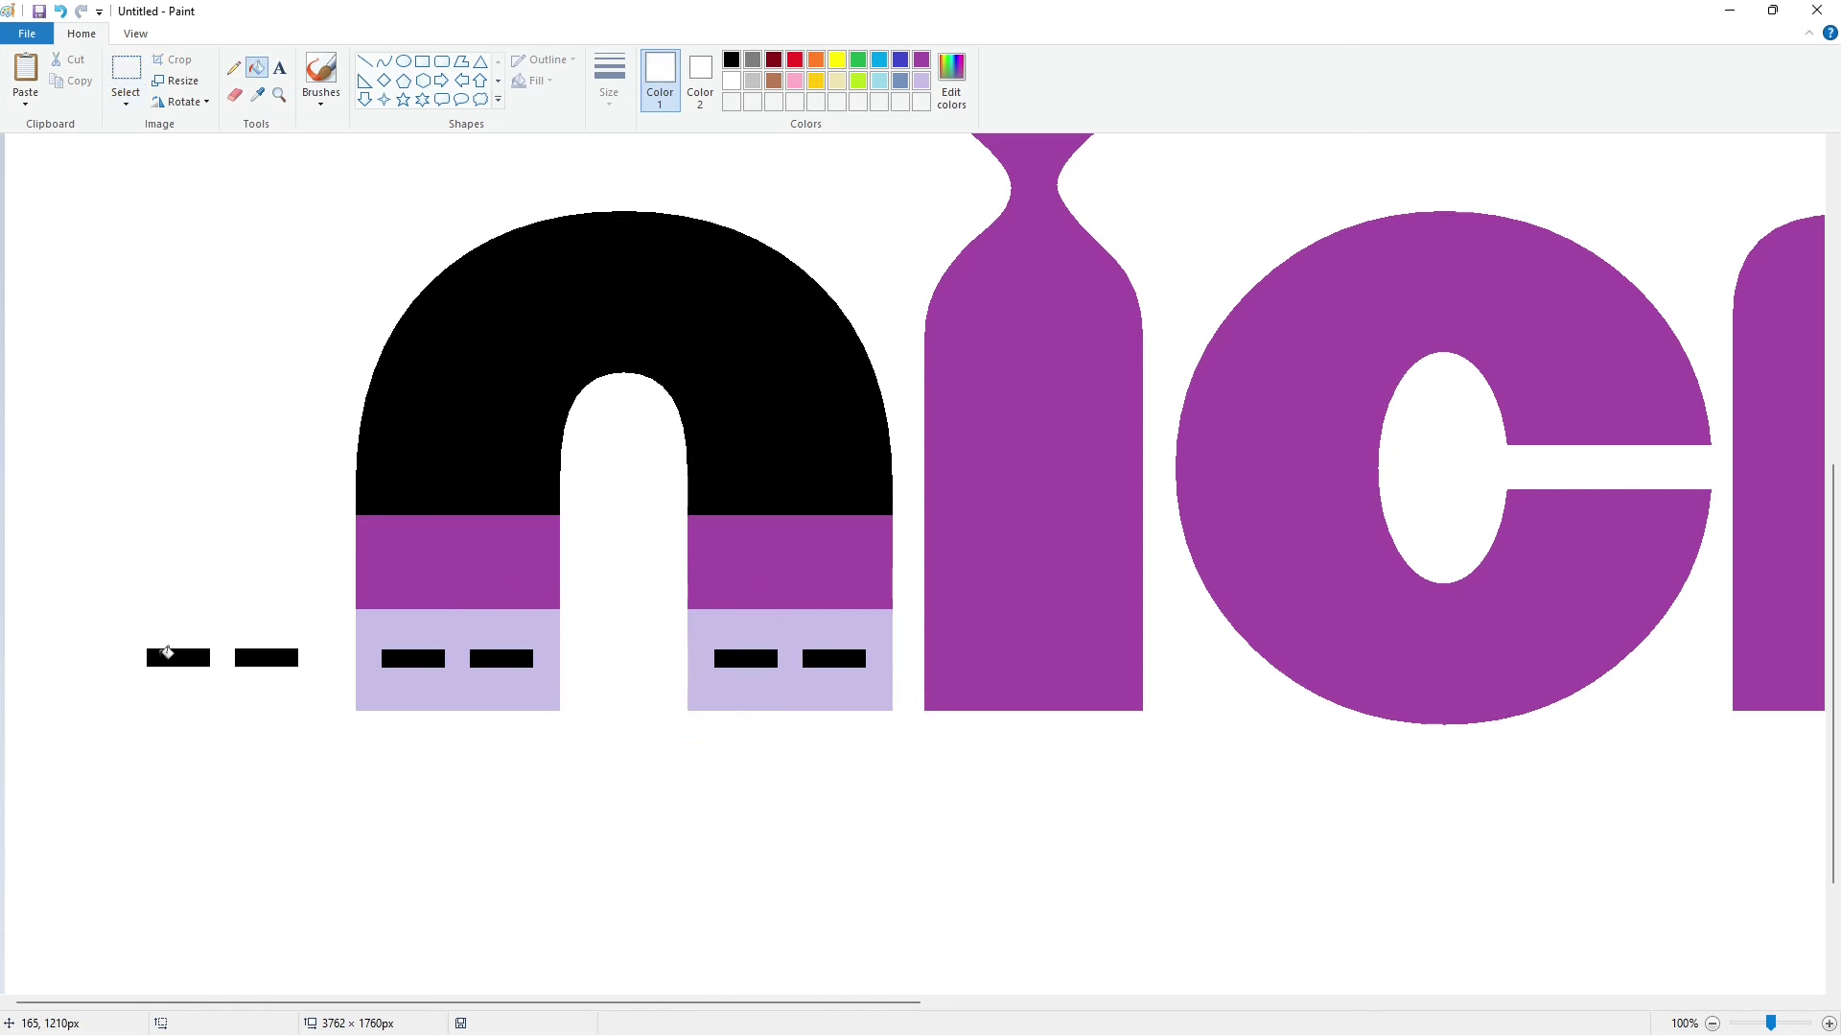
click(168, 658)
click(269, 658)
click(922, 81)
click(740, 392)
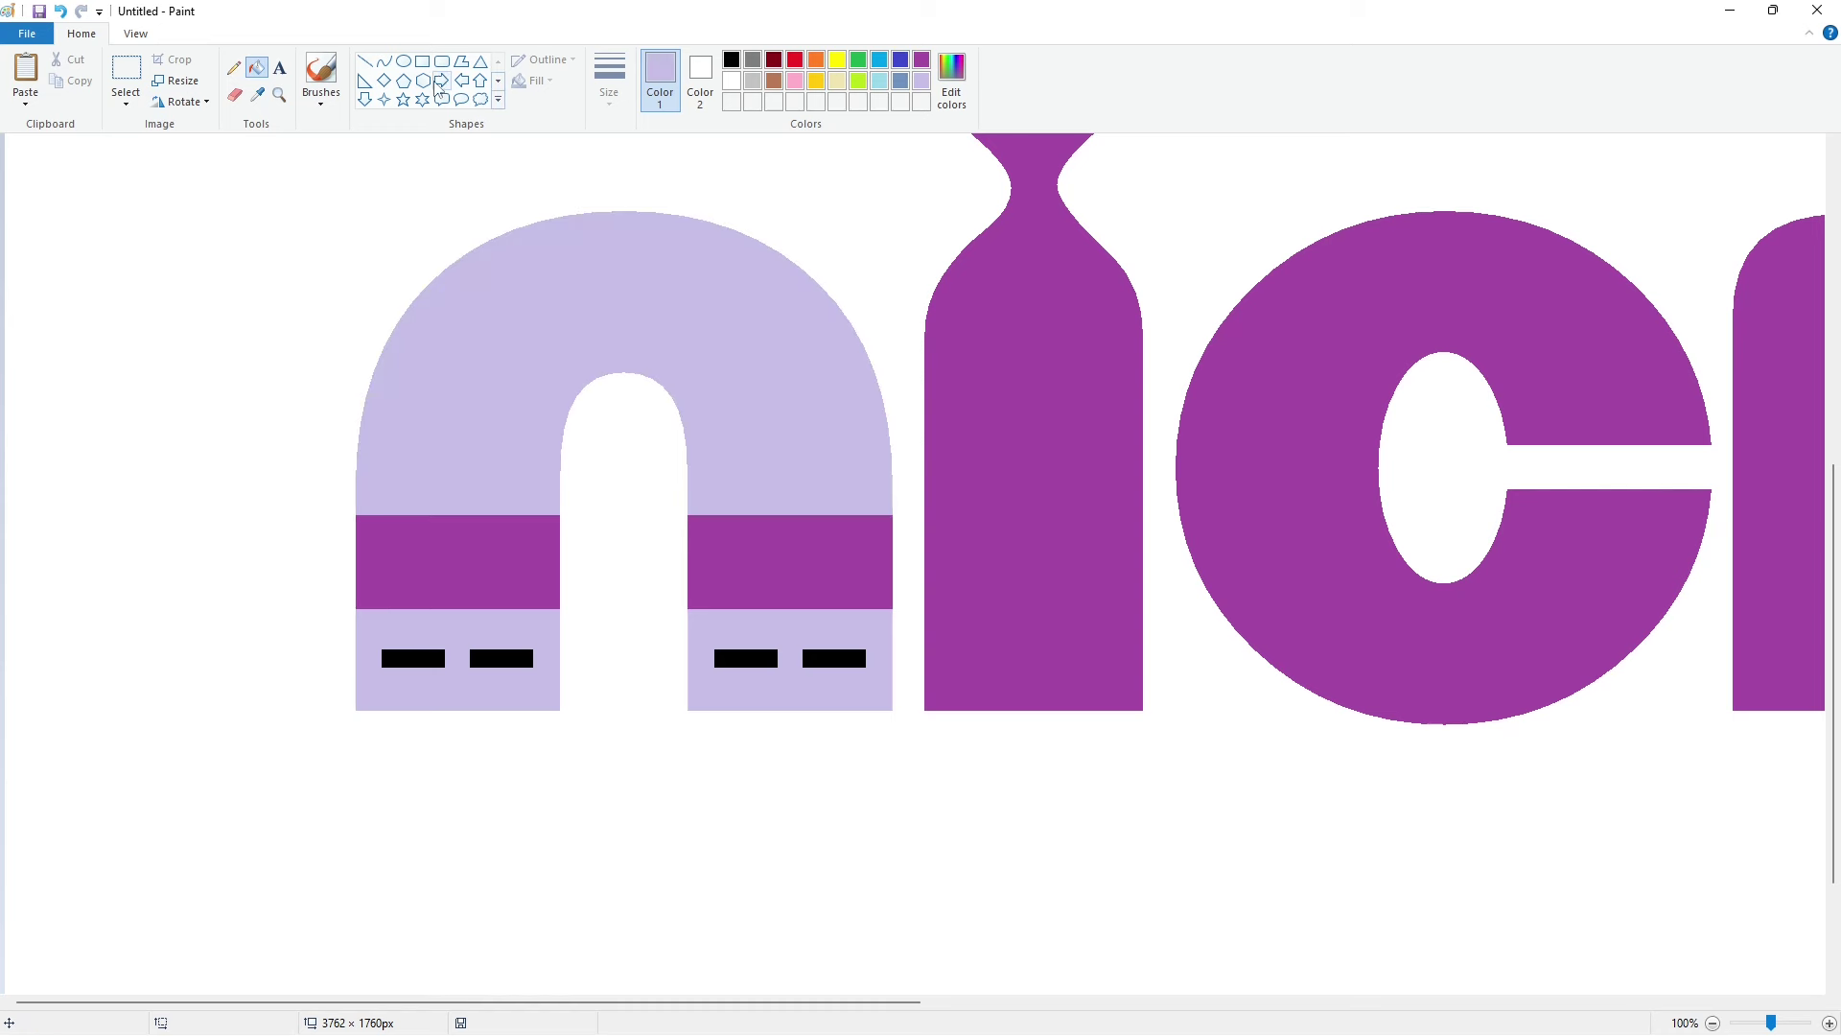
Step: Draw five small black-outlined circles of varying sizes scattered over the n's upper section, three on its left half and two on its right
click(404, 60)
click(731, 61)
drag(745, 441, 795, 492)
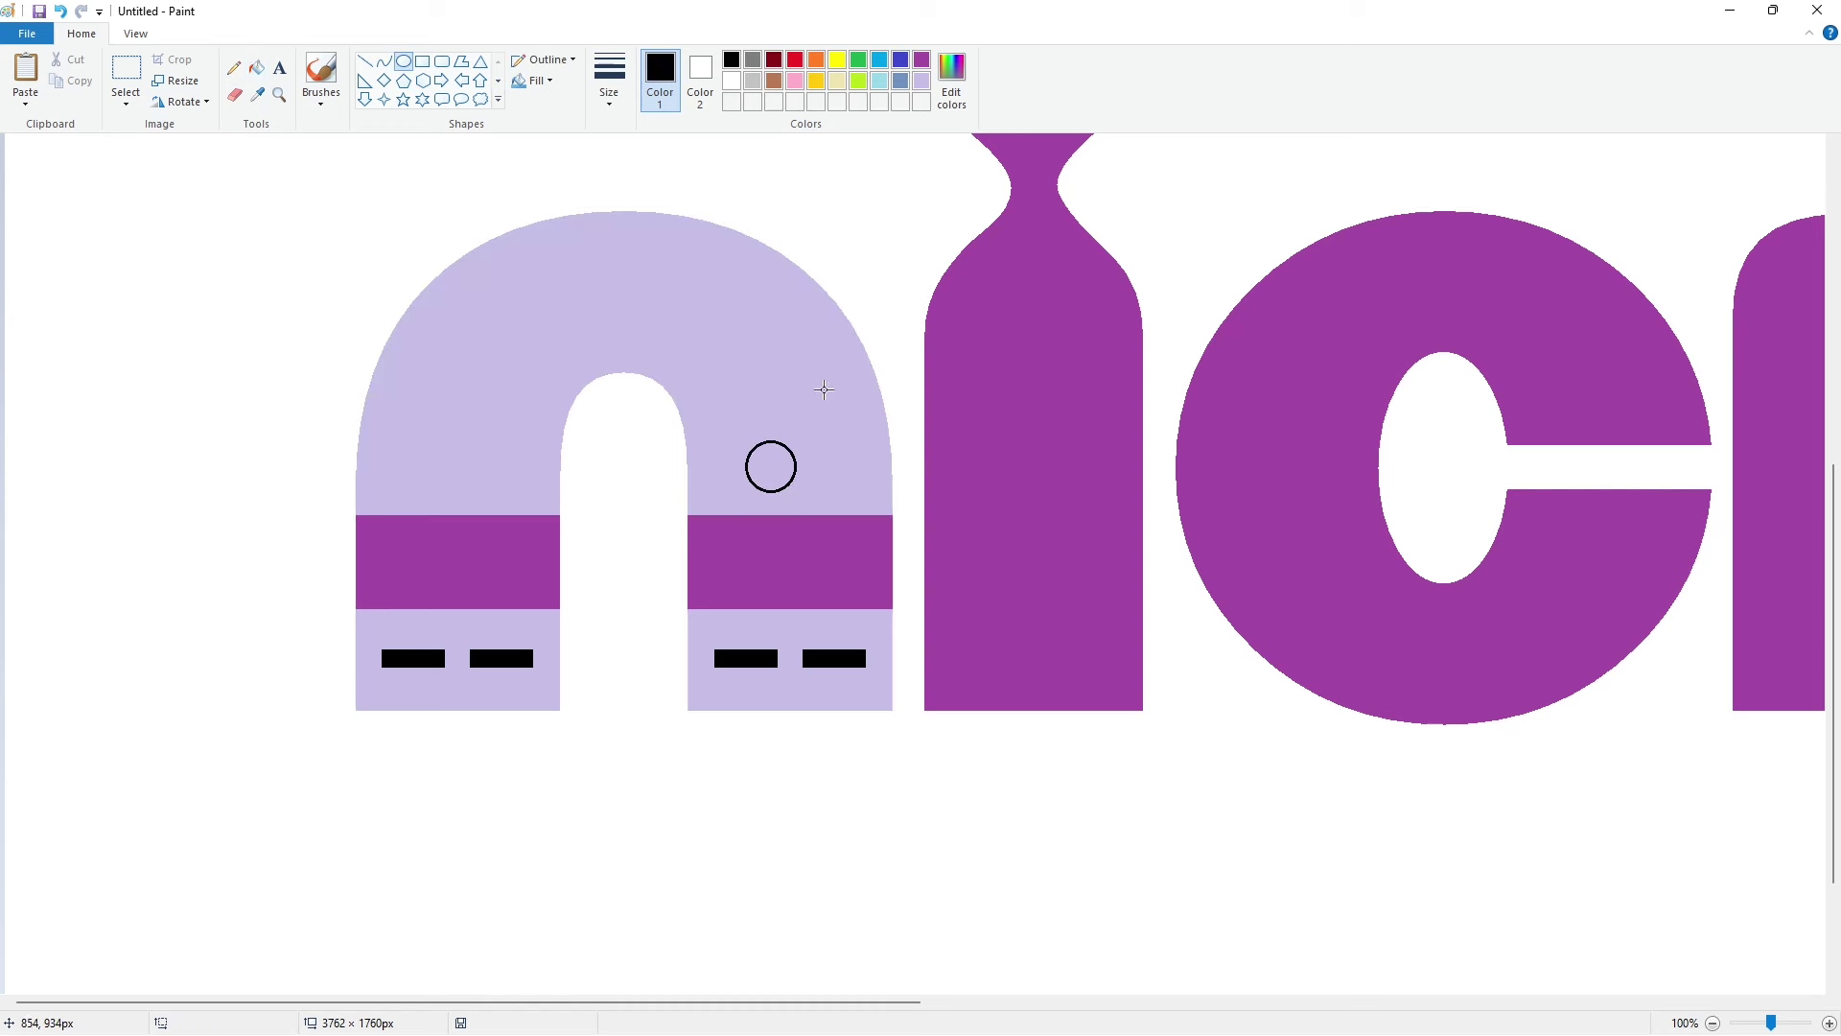
drag(824, 389, 851, 419)
drag(381, 434, 445, 496)
drag(508, 389, 531, 412)
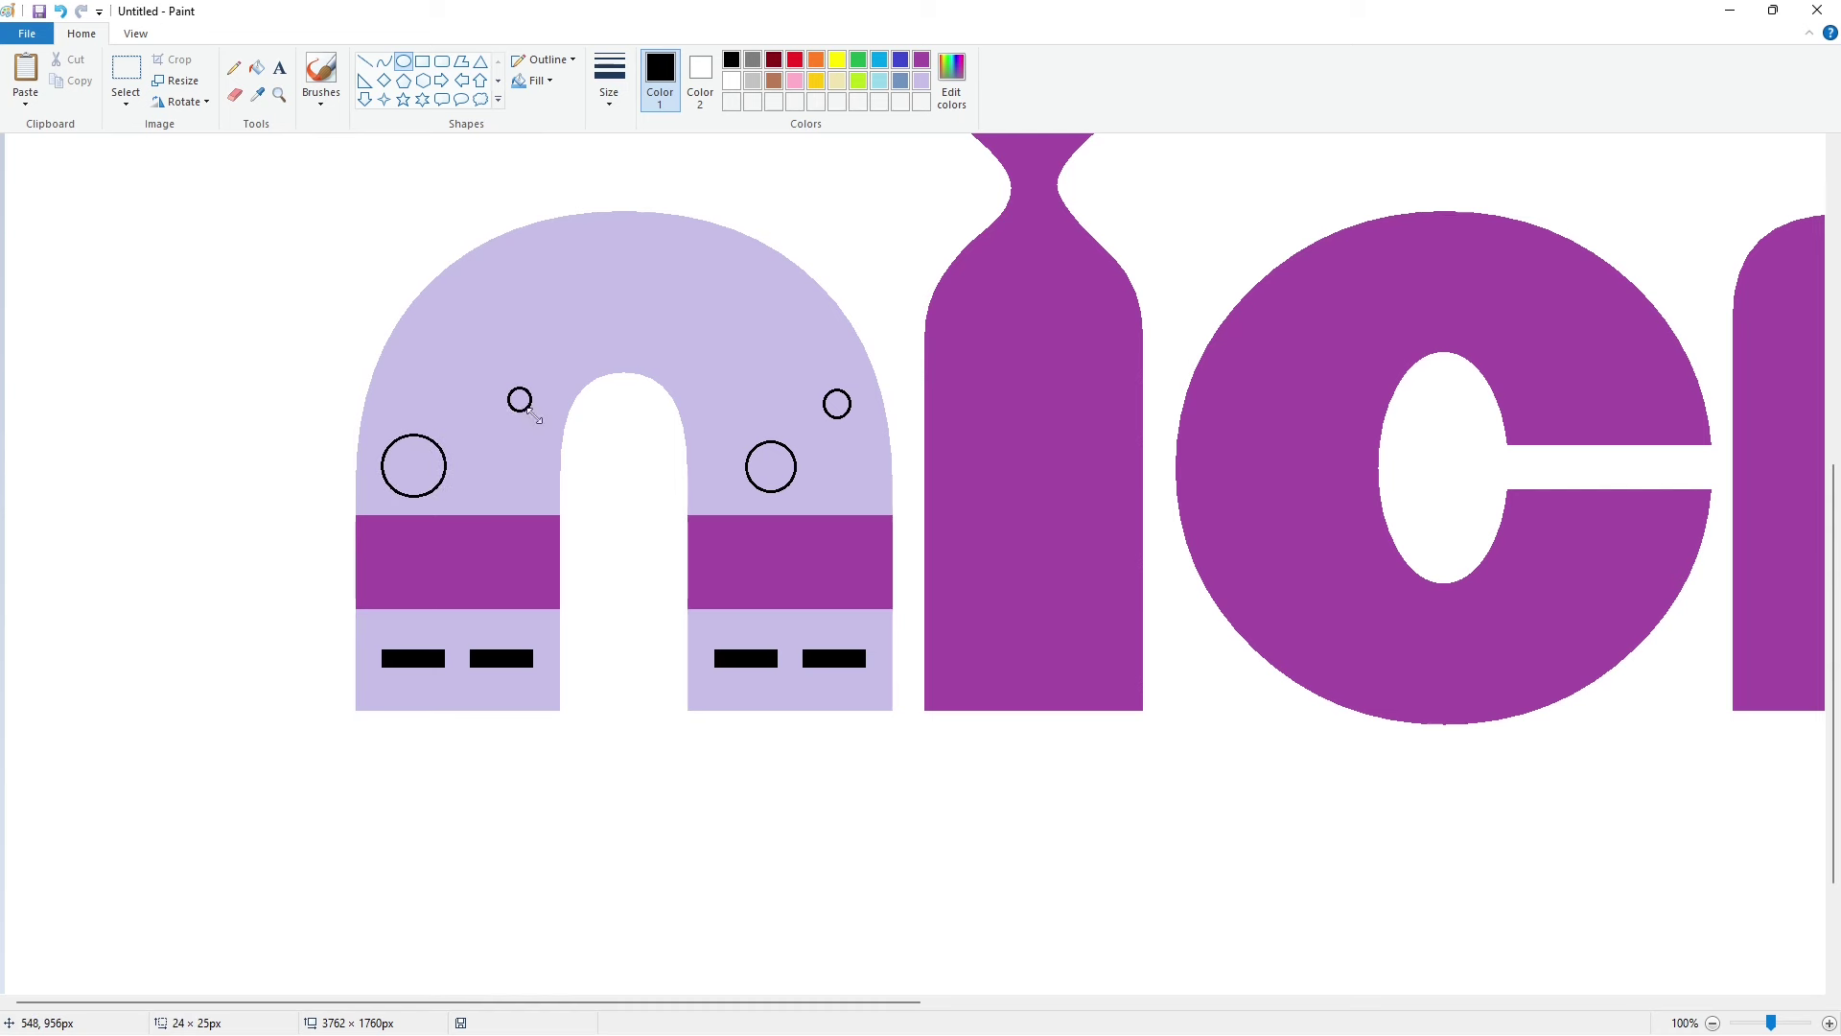
drag(428, 335, 457, 363)
Step: Fill all five circles on the n with solid black
click(256, 67)
click(440, 345)
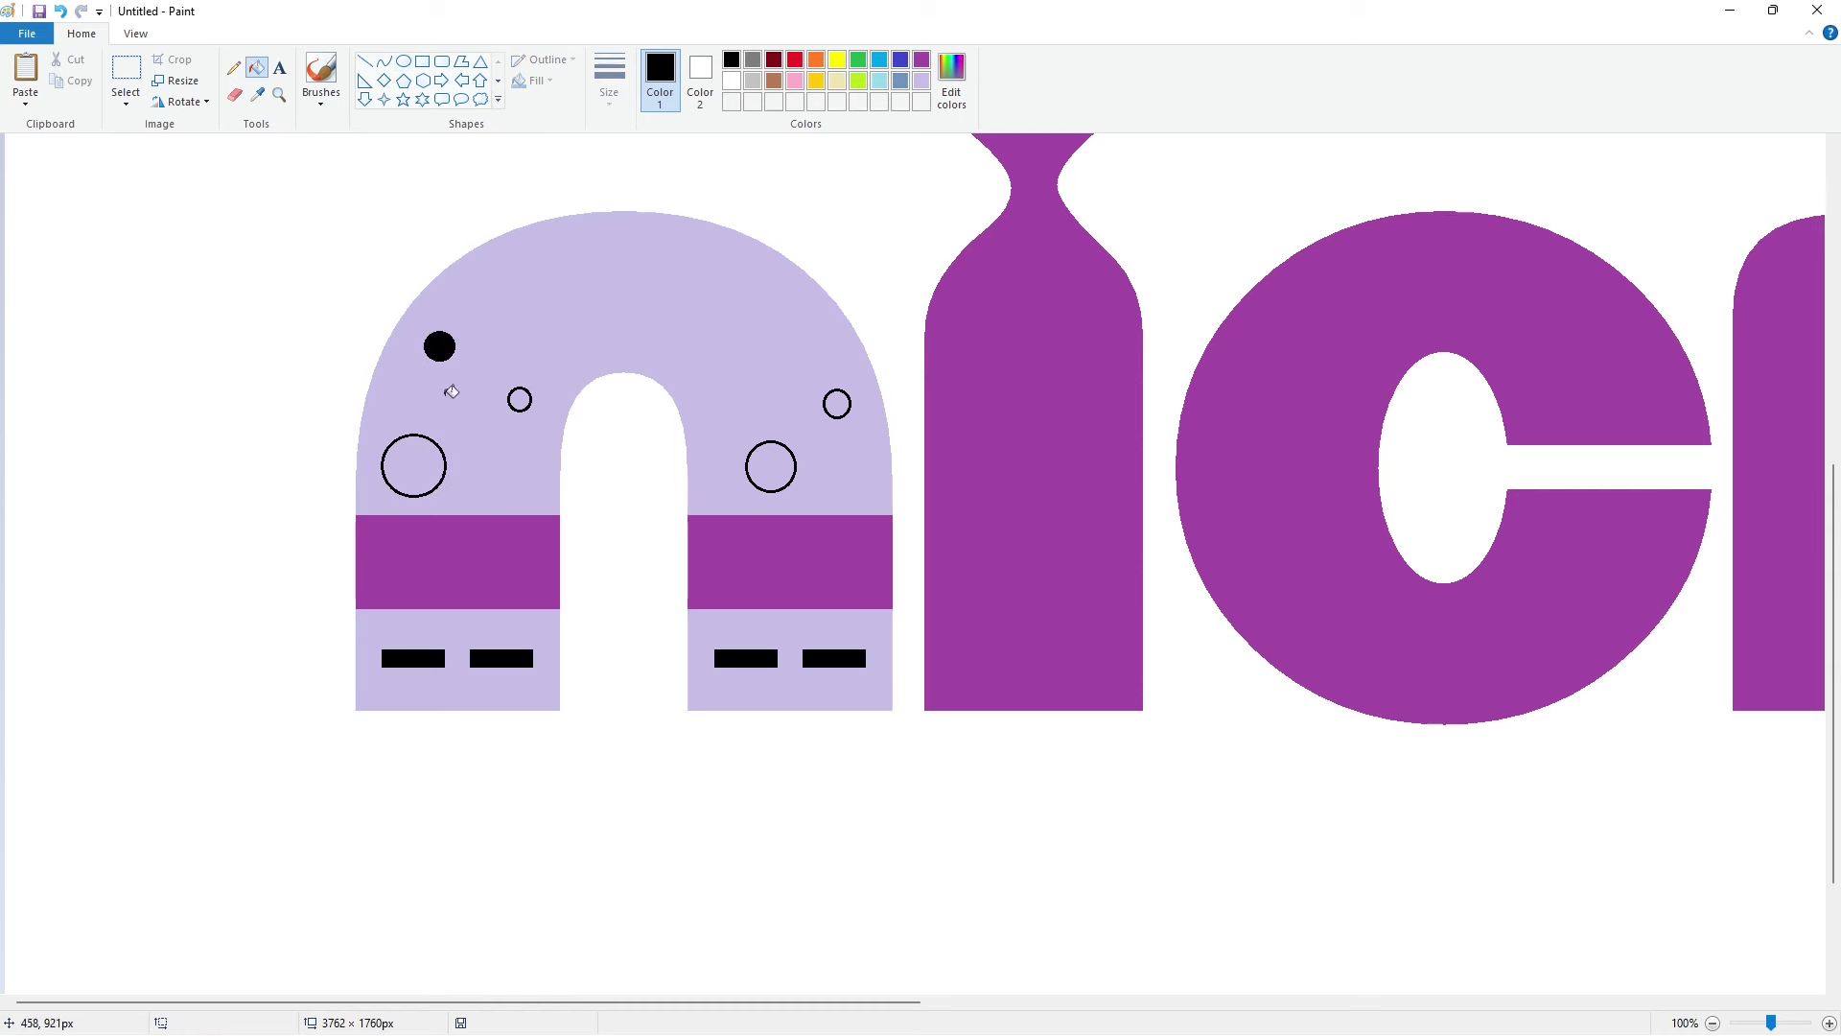
click(413, 465)
click(519, 399)
click(770, 467)
Step: Mix a bright greenish yellow from the lime swatch and fill the n's upper section with it
click(858, 80)
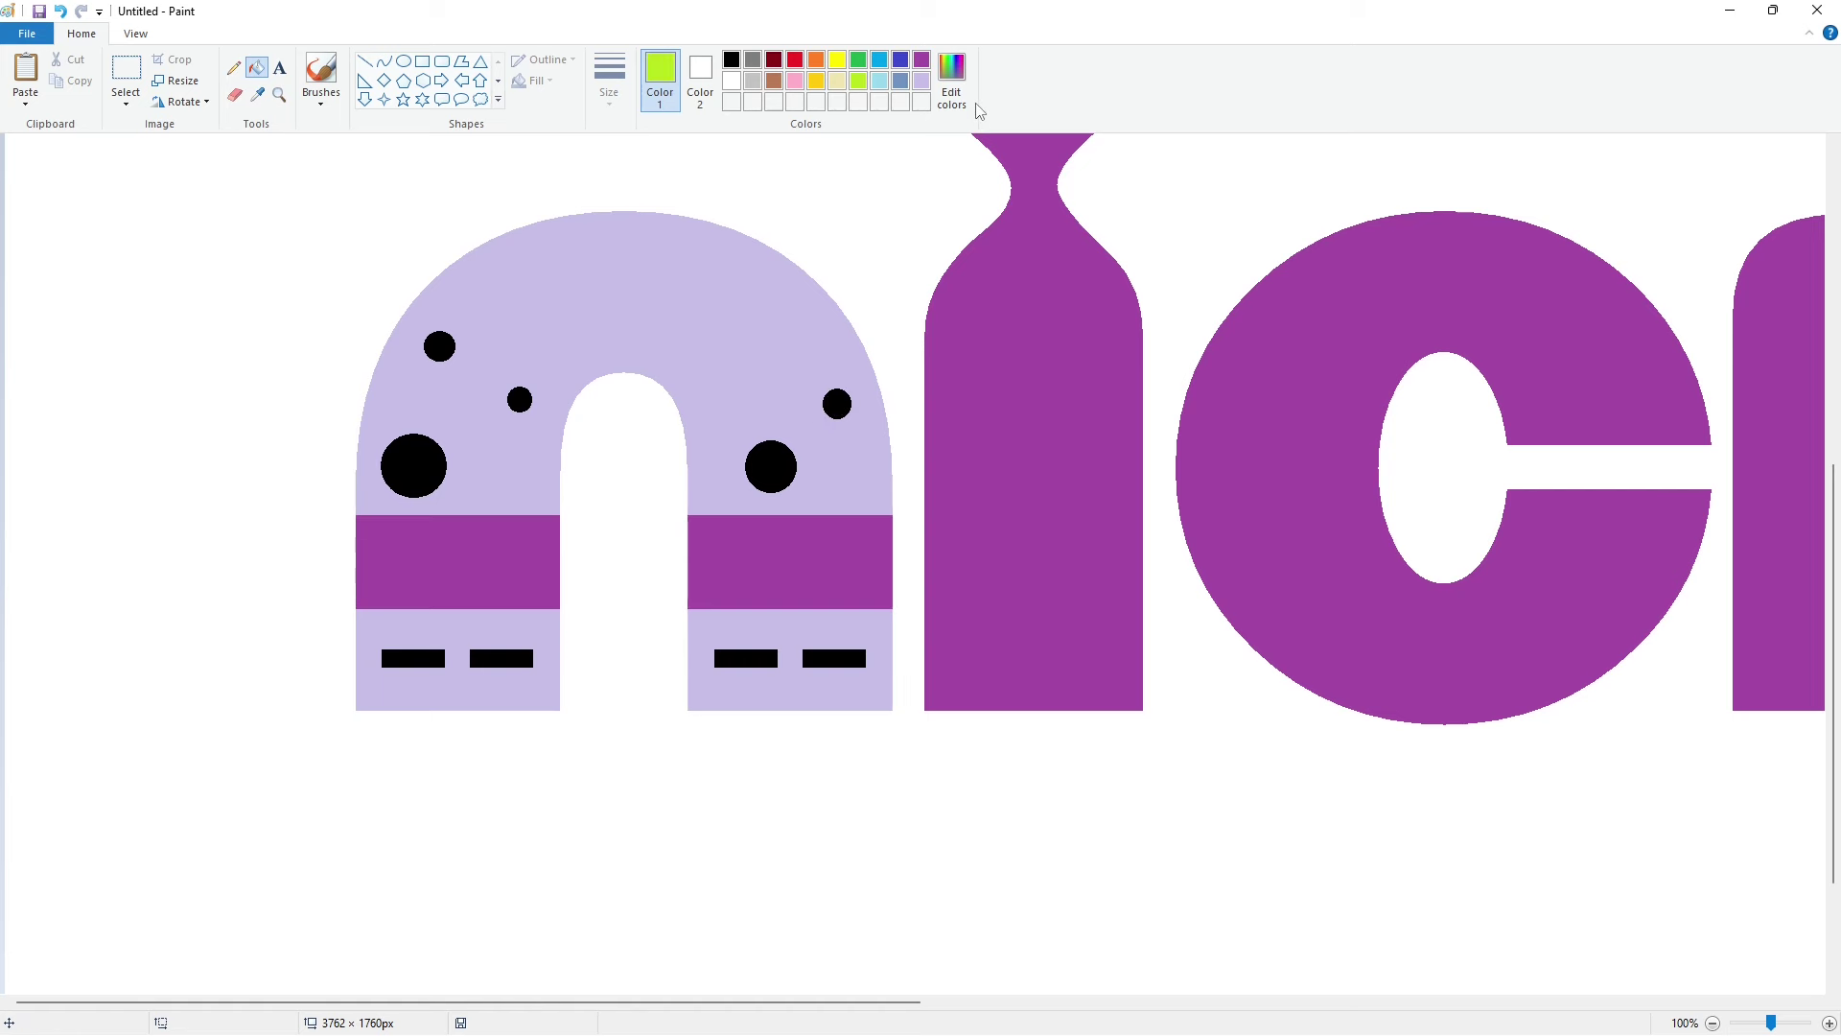
click(953, 77)
click(741, 654)
click(703, 340)
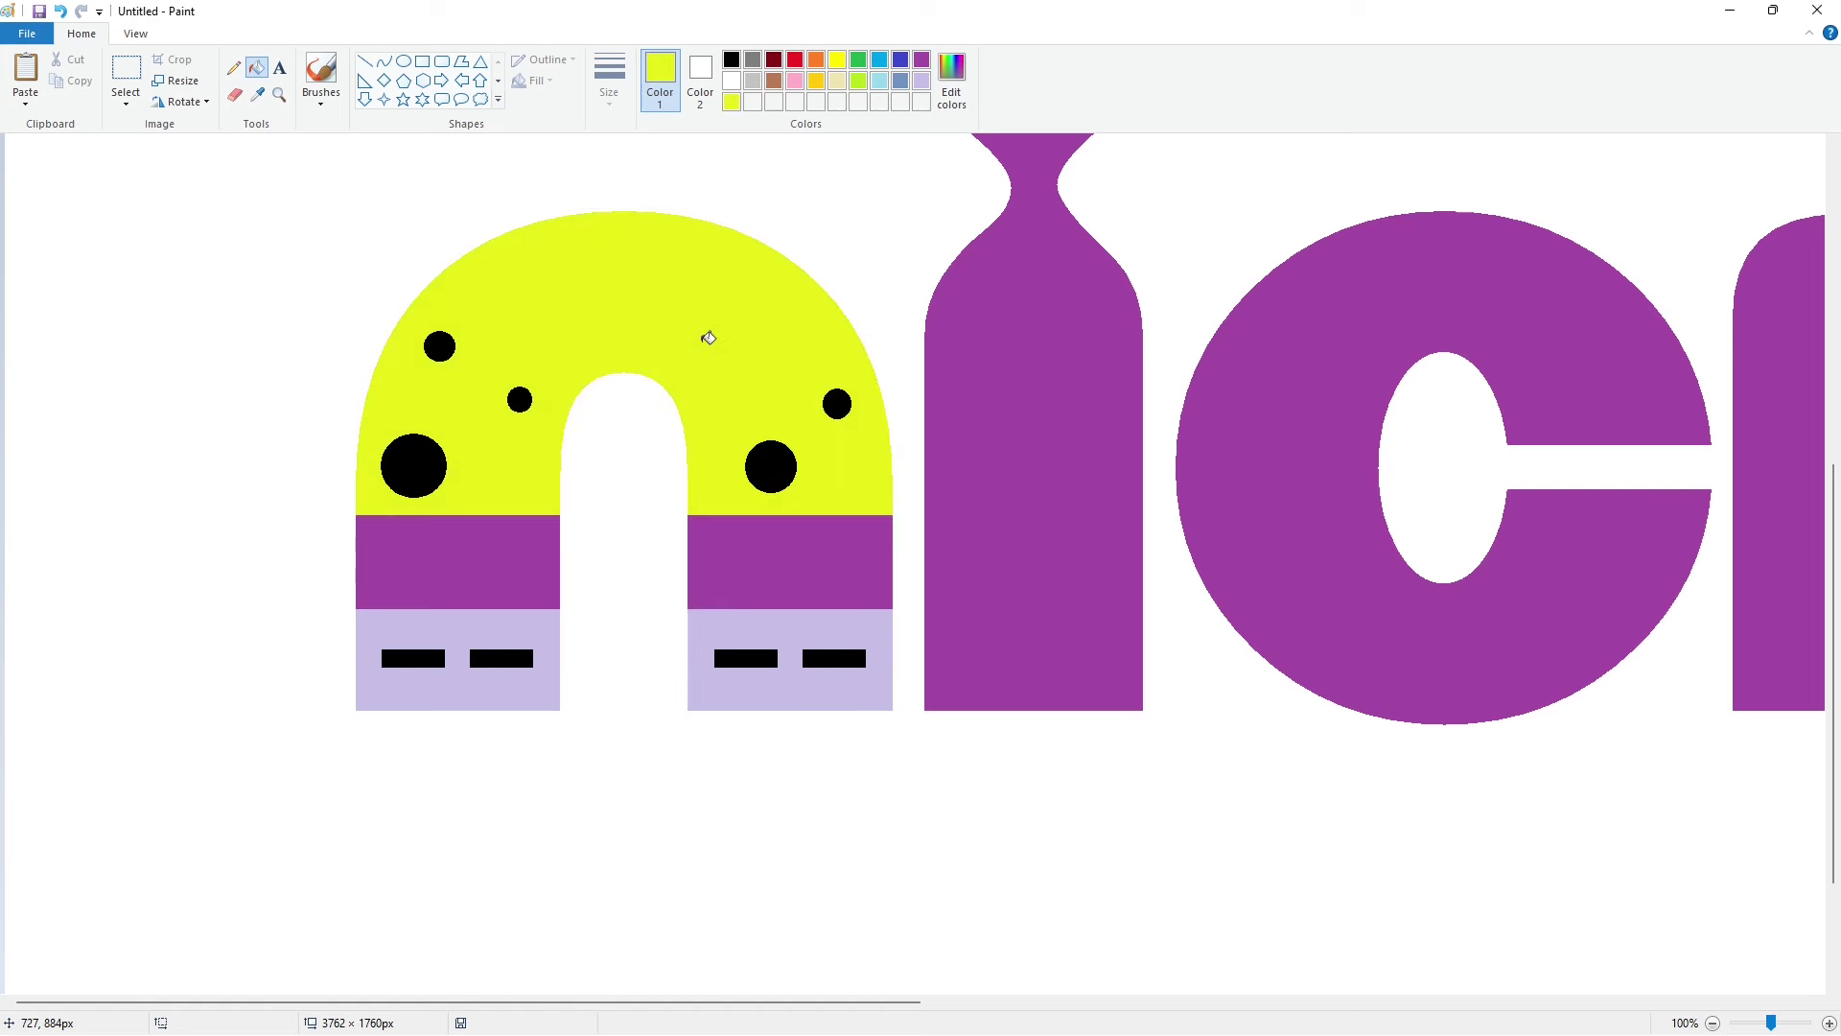
Step: Mix a darker lime green from the lime swatch and recolour the five spots on the n with it
click(858, 80)
click(952, 78)
click(1116, 488)
click(743, 656)
click(775, 475)
click(838, 403)
click(519, 399)
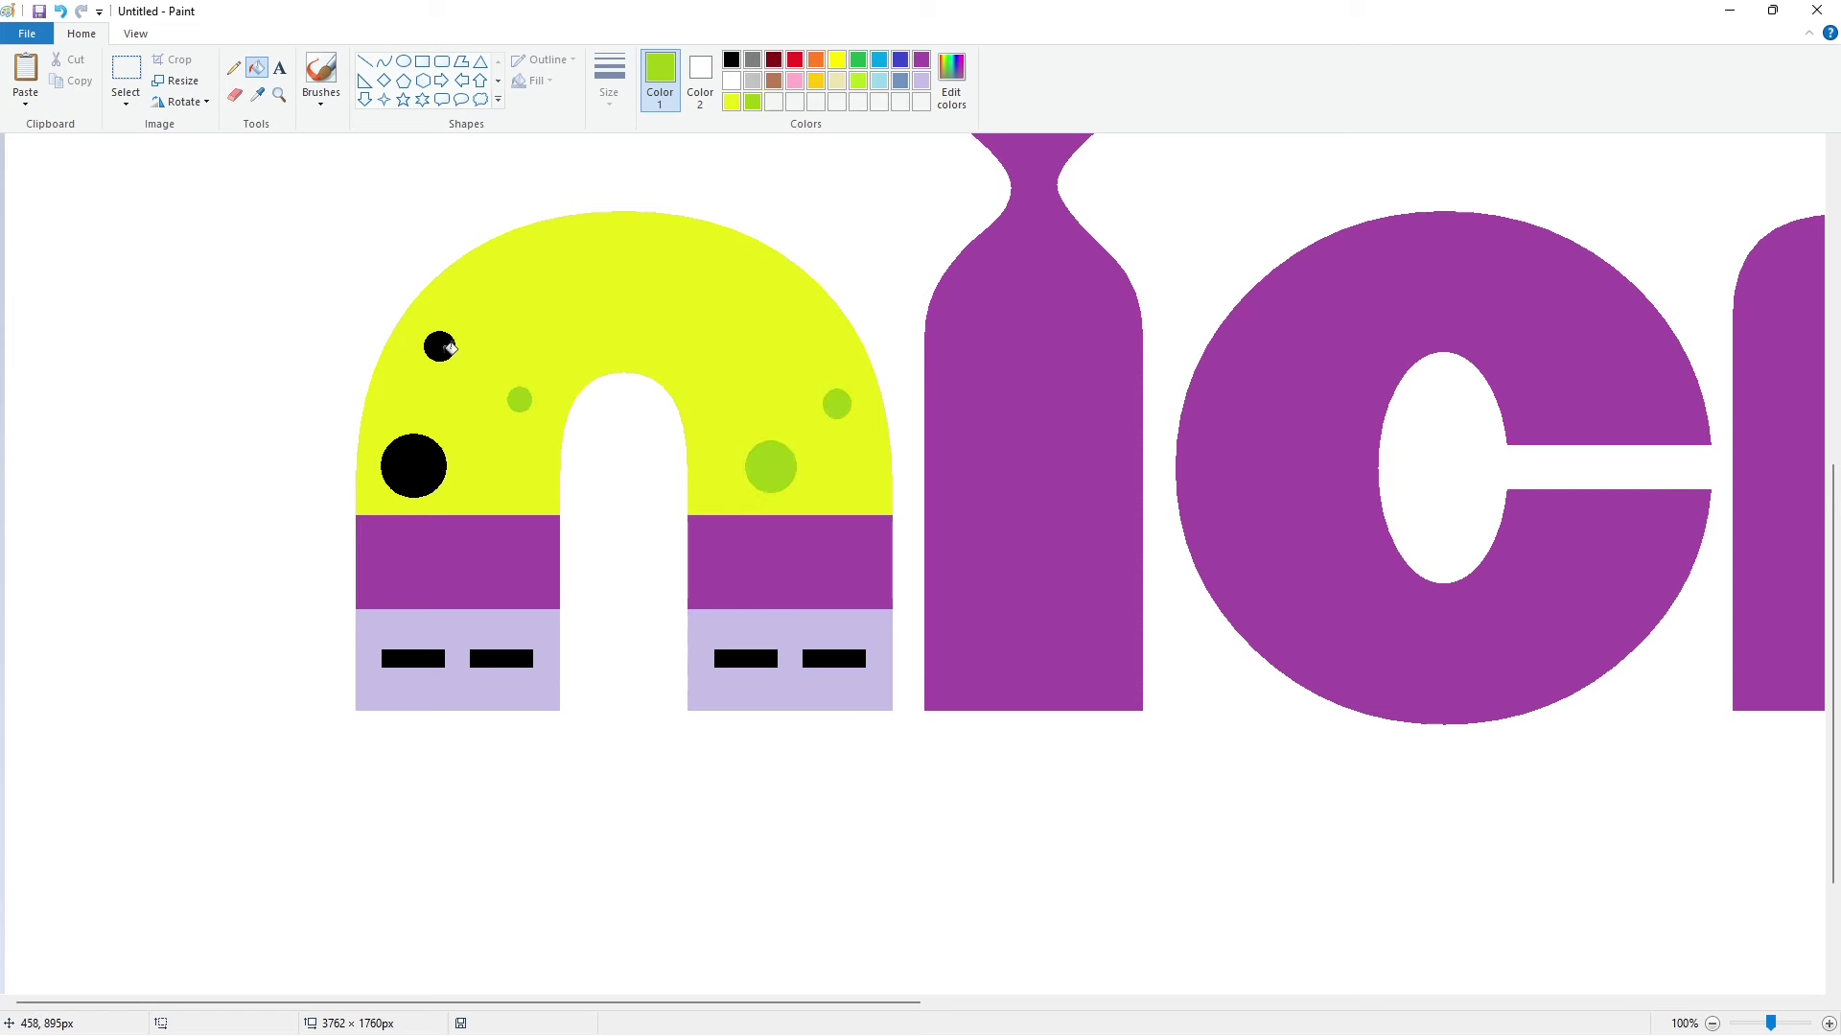
click(440, 347)
click(414, 465)
Step: Fill the two middle bands of the n with the palette's light gray
click(752, 80)
click(790, 562)
click(534, 564)
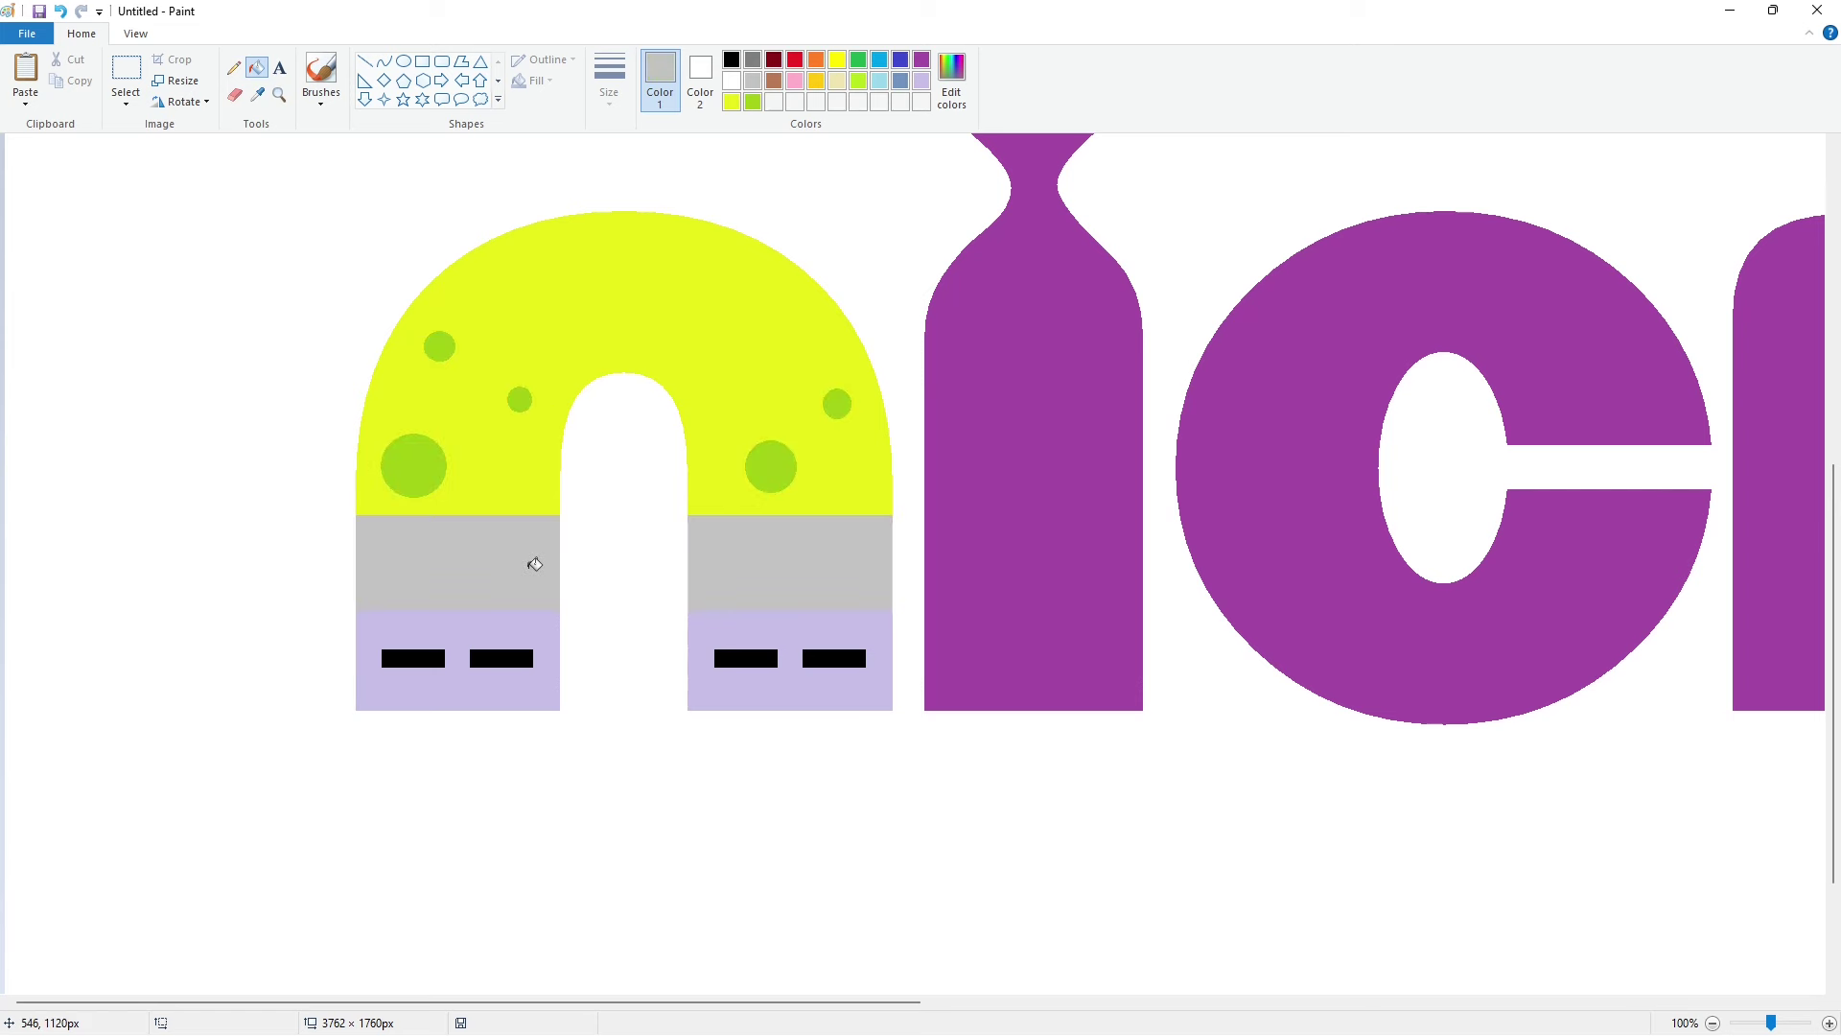
Step: Mix a lighter shade of the palette's brown and fill both foot sections of the n with it
click(775, 83)
click(553, 644)
click(952, 78)
click(1116, 468)
click(743, 656)
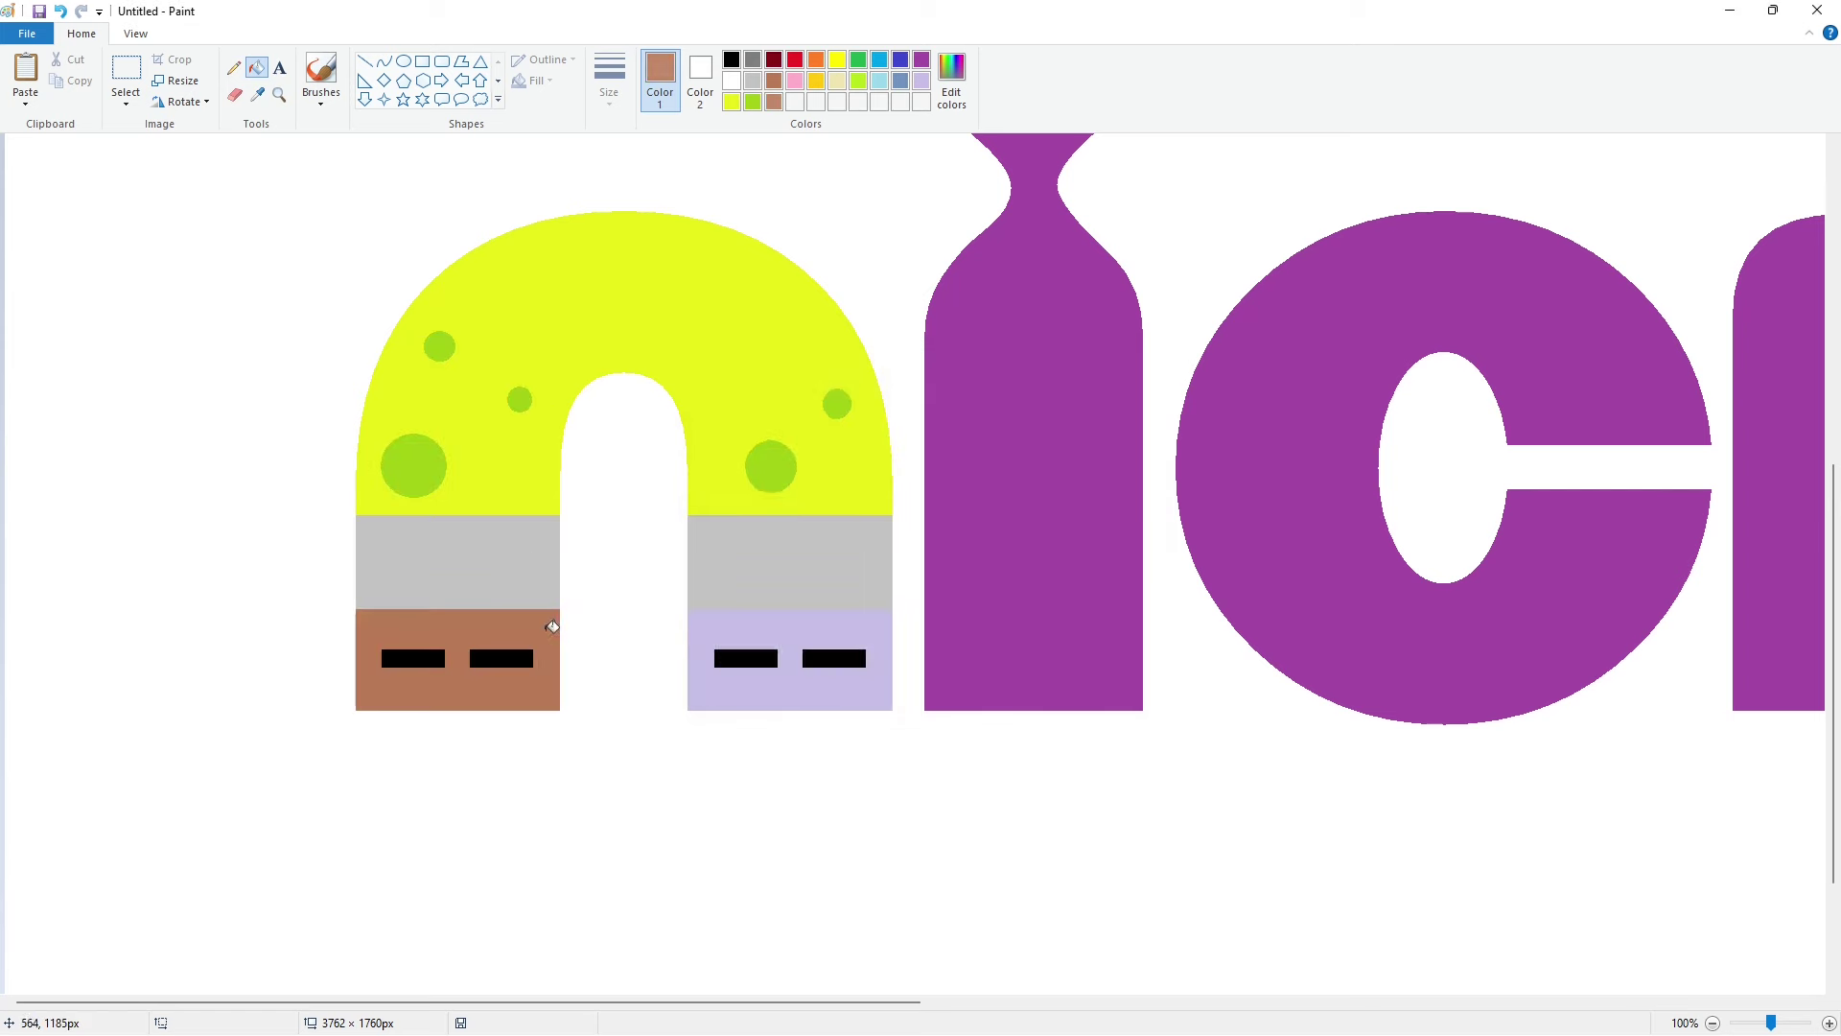
click(547, 631)
click(794, 628)
Step: Mix a lighter gray and fill the n's two middle bands with it
click(754, 81)
click(952, 79)
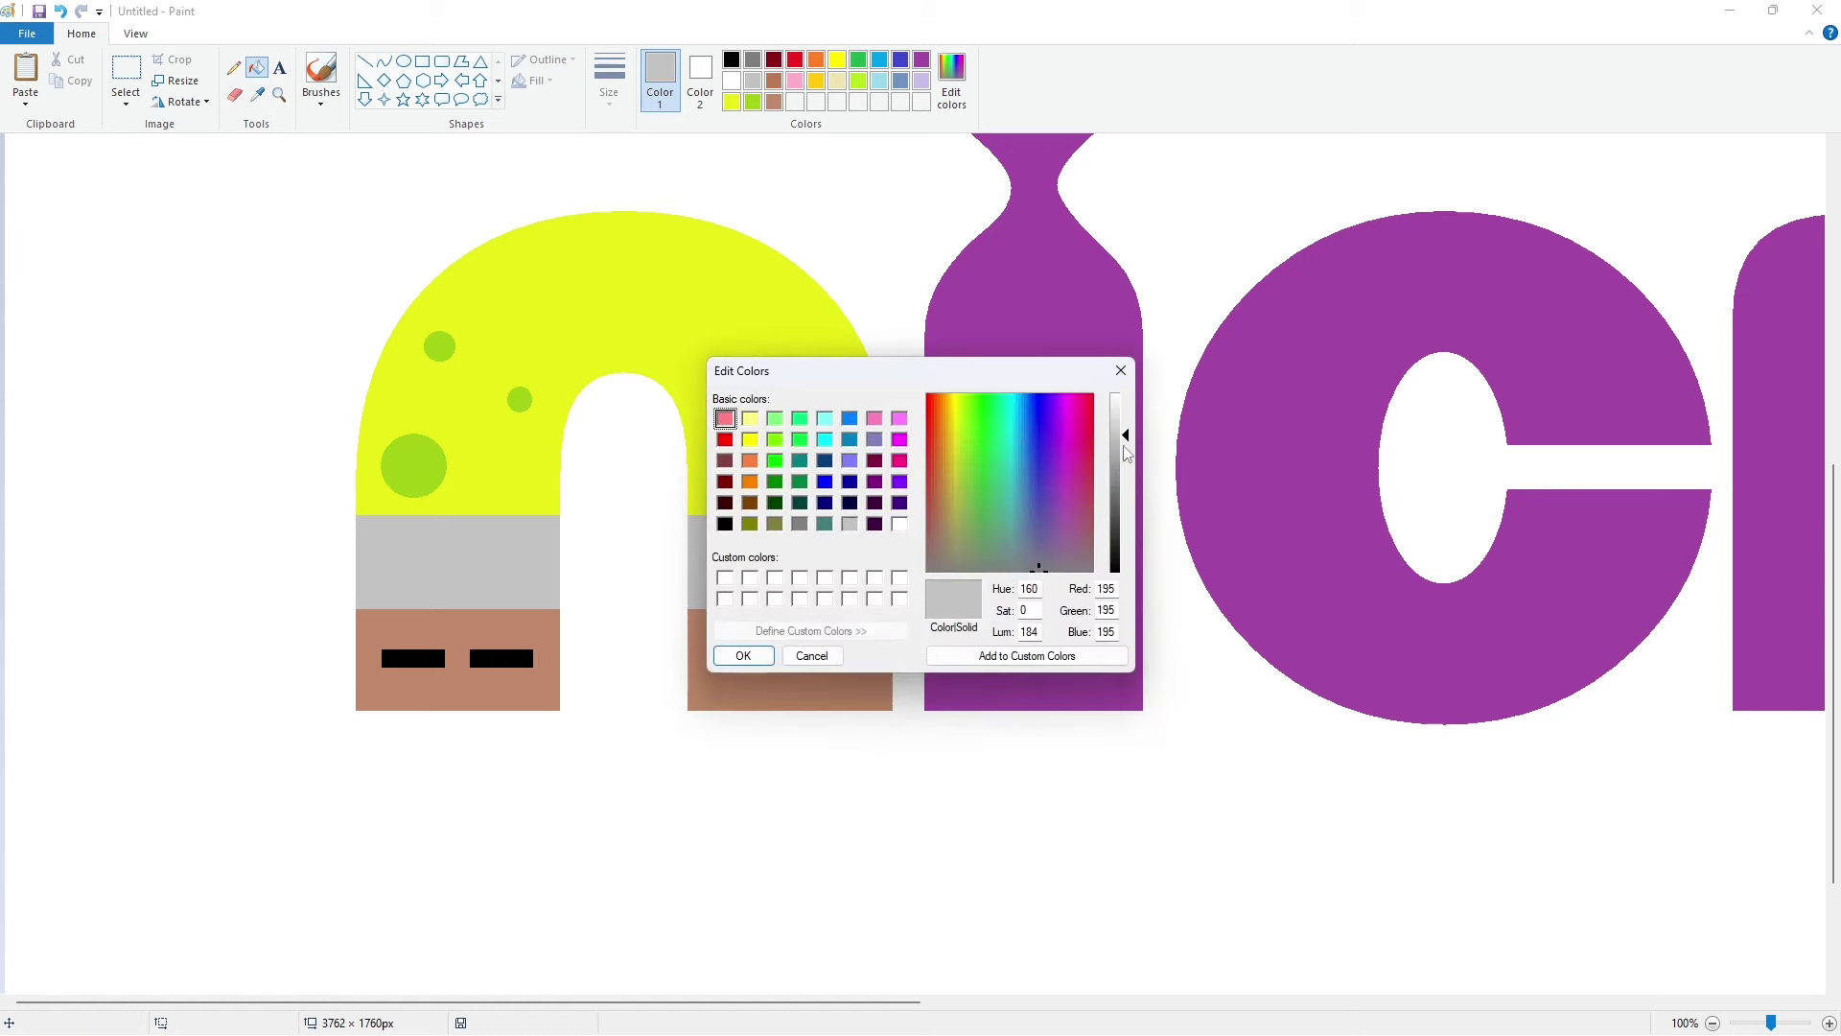
click(1118, 429)
click(744, 657)
click(788, 581)
click(529, 554)
Step: Draw a thick purple antenna rising from the left side of the i's head, curved outward and tapered to a point
scroll(1170, 648, up, 2)
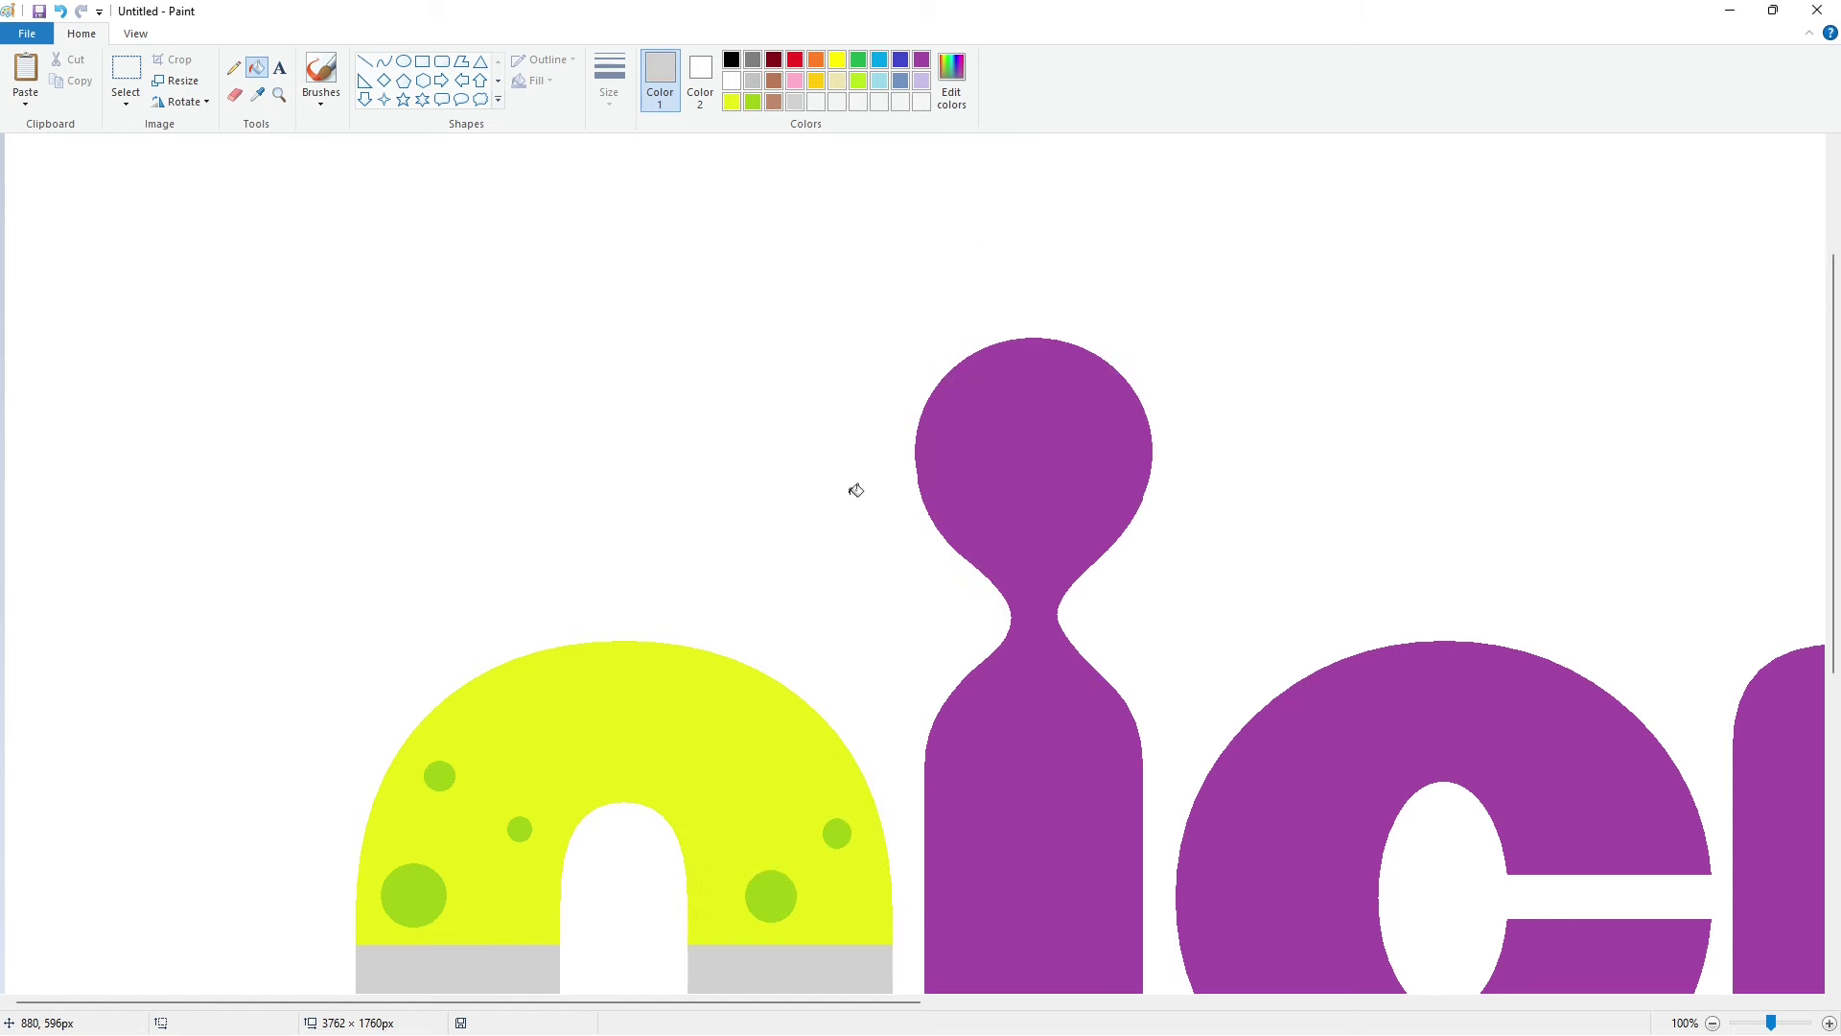
click(385, 61)
click(610, 82)
click(652, 251)
click(921, 60)
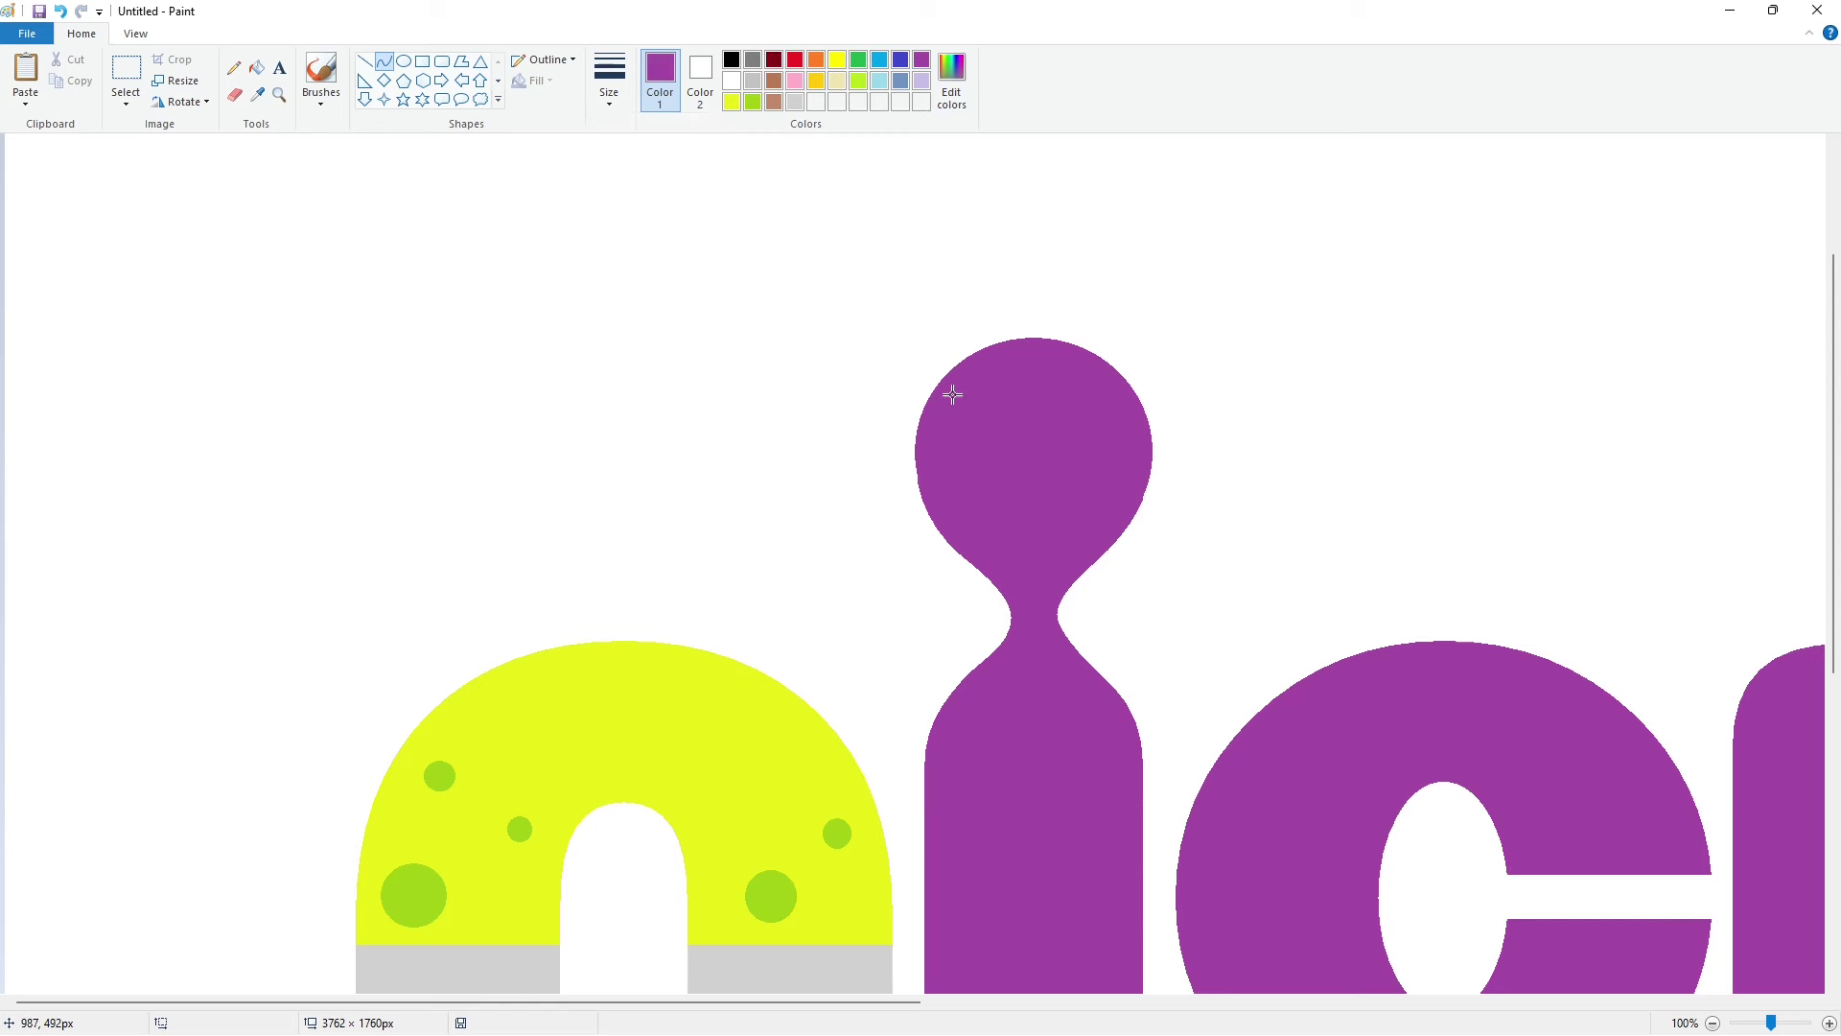
mouse_move(957, 380)
mouse_down()
mouse_move(833, 226)
mouse_move(839, 190)
mouse_up()
mouse_move(924, 321)
mouse_down()
mouse_move(871, 171)
mouse_move(973, 198)
mouse_move(862, 140)
mouse_up()
key(ctrl+z)
Step: Add five short purple cross lines in a thinner line size along the i's antenna
click(609, 88)
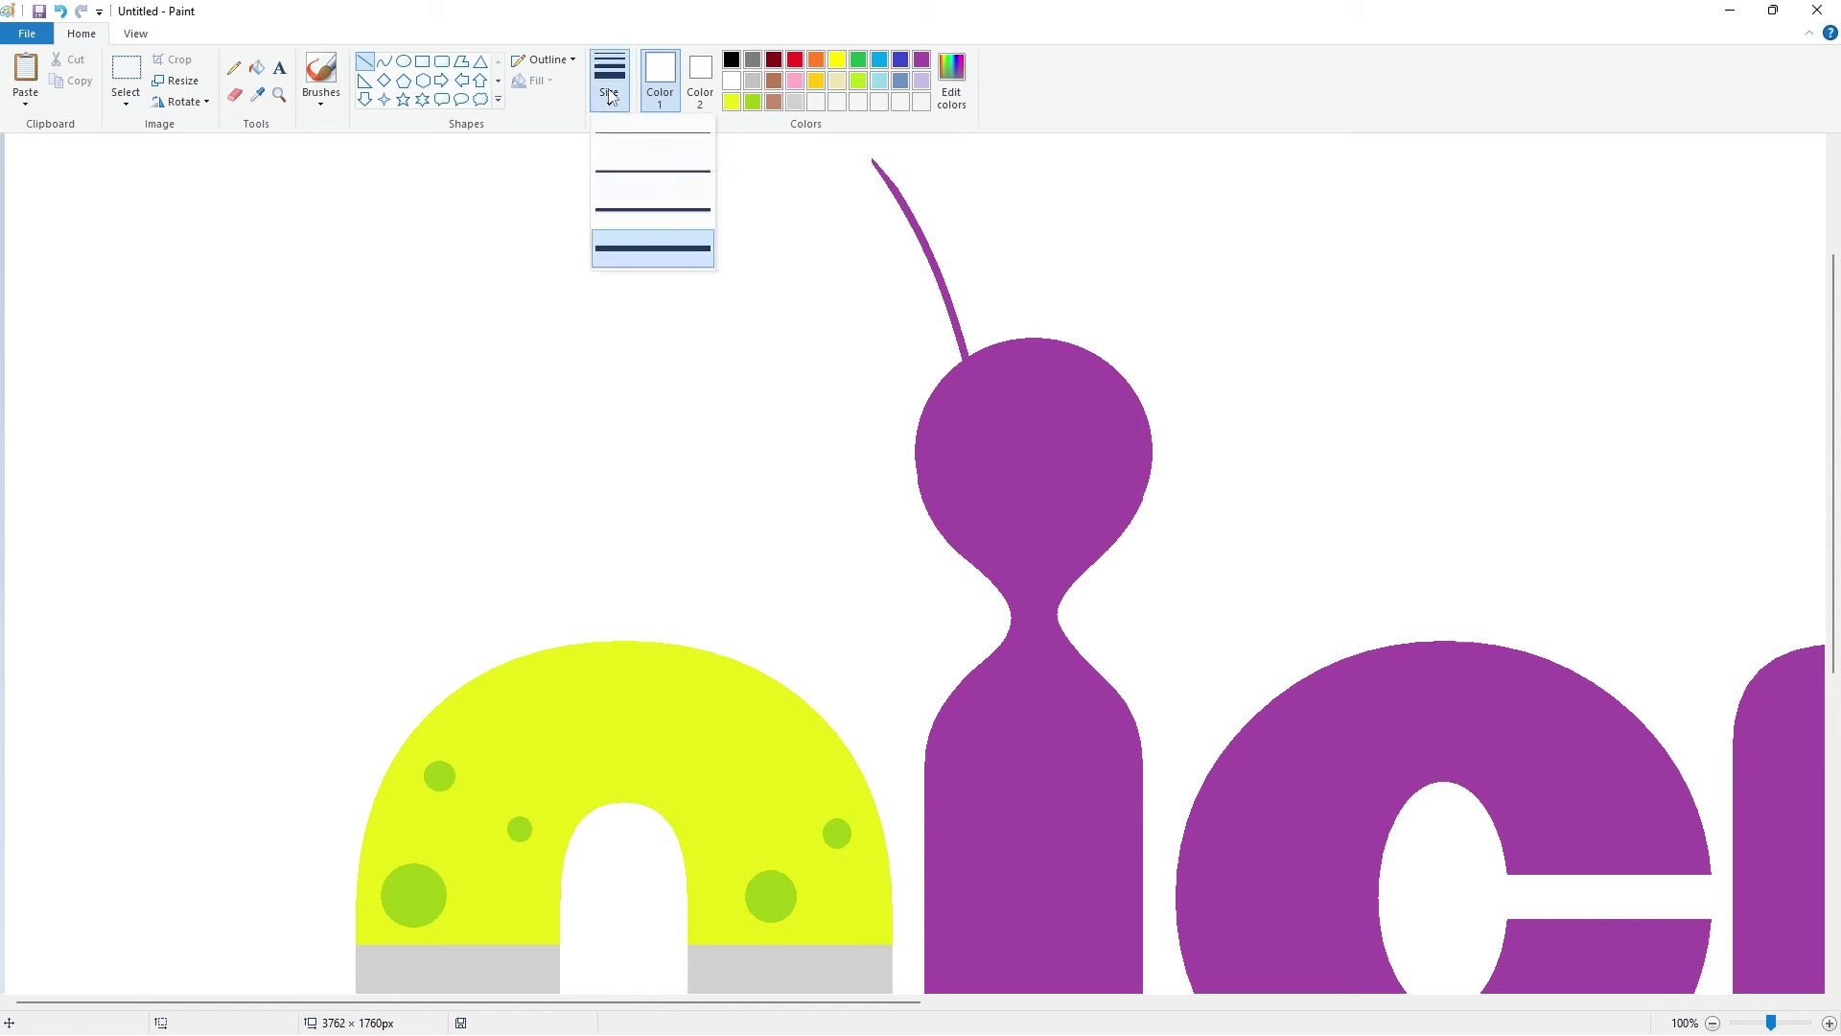
click(633, 209)
click(922, 61)
mouse_move(944, 309)
mouse_down()
mouse_move(968, 298)
mouse_move(925, 210)
mouse_up()
click(1053, 307)
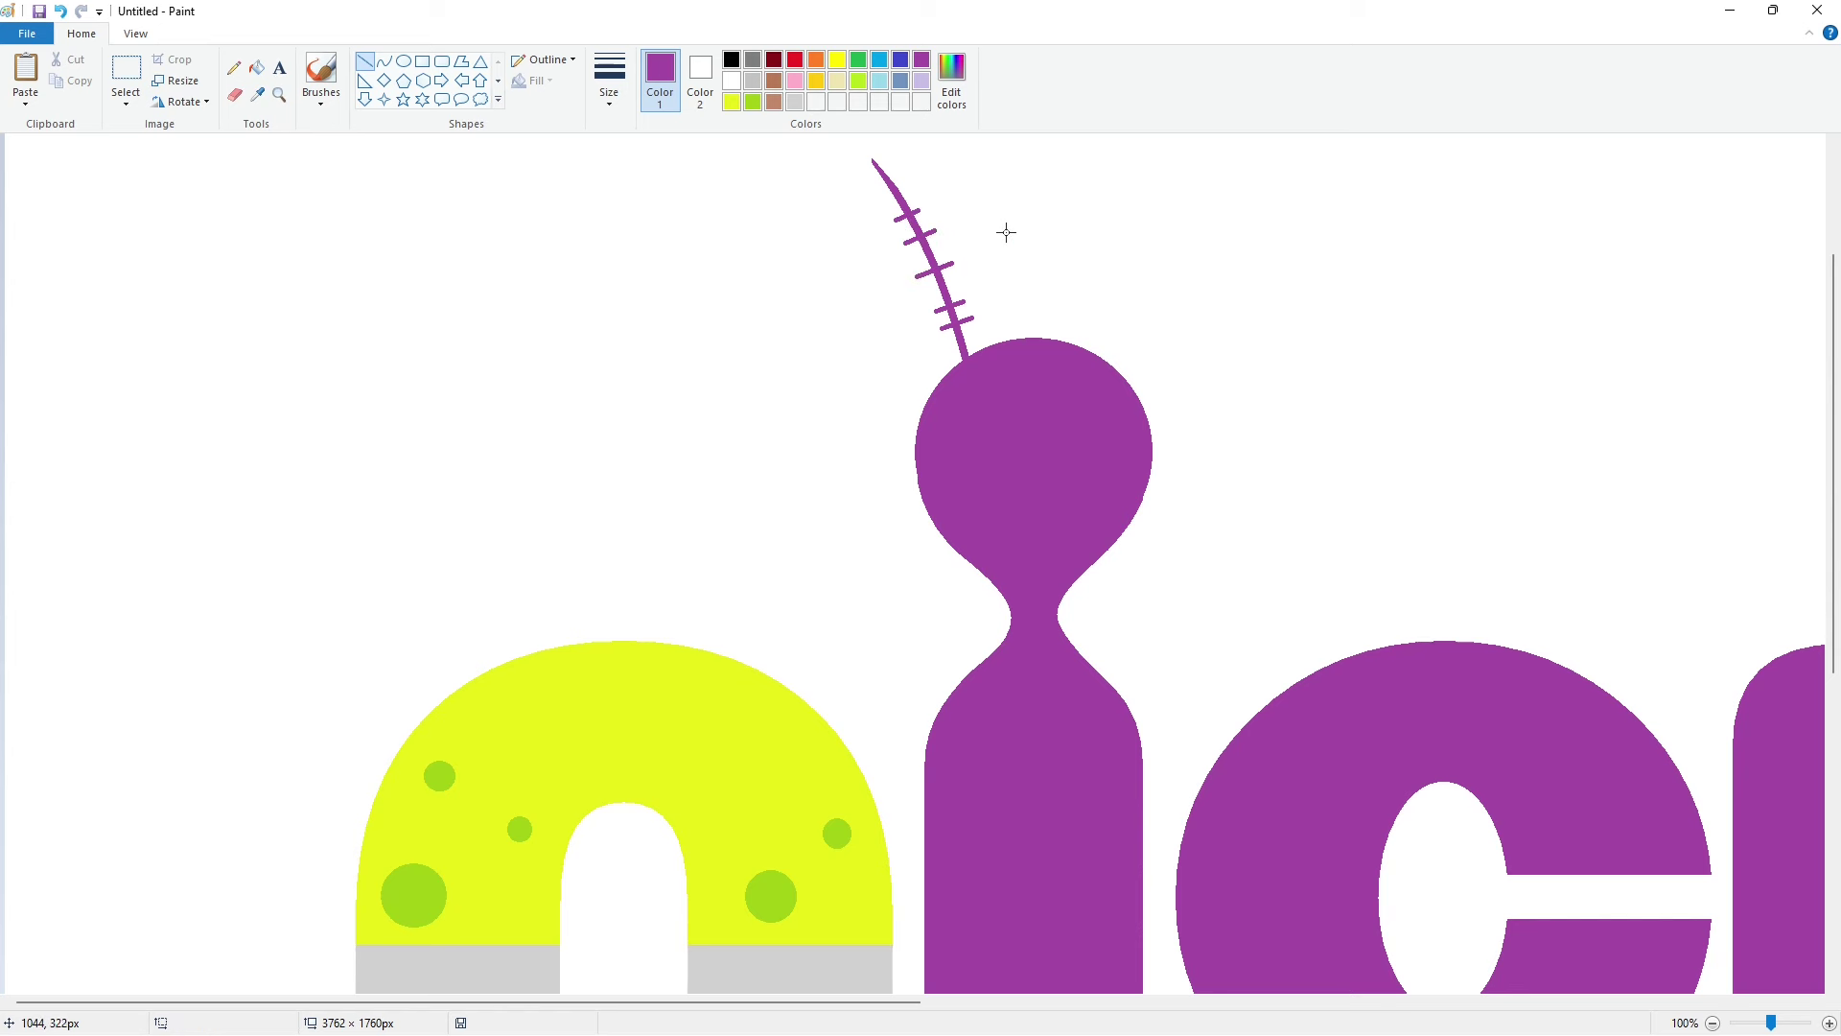
Step: Copy the antenna, flip the copy horizontally and place it on the right side of the i's head
click(126, 72)
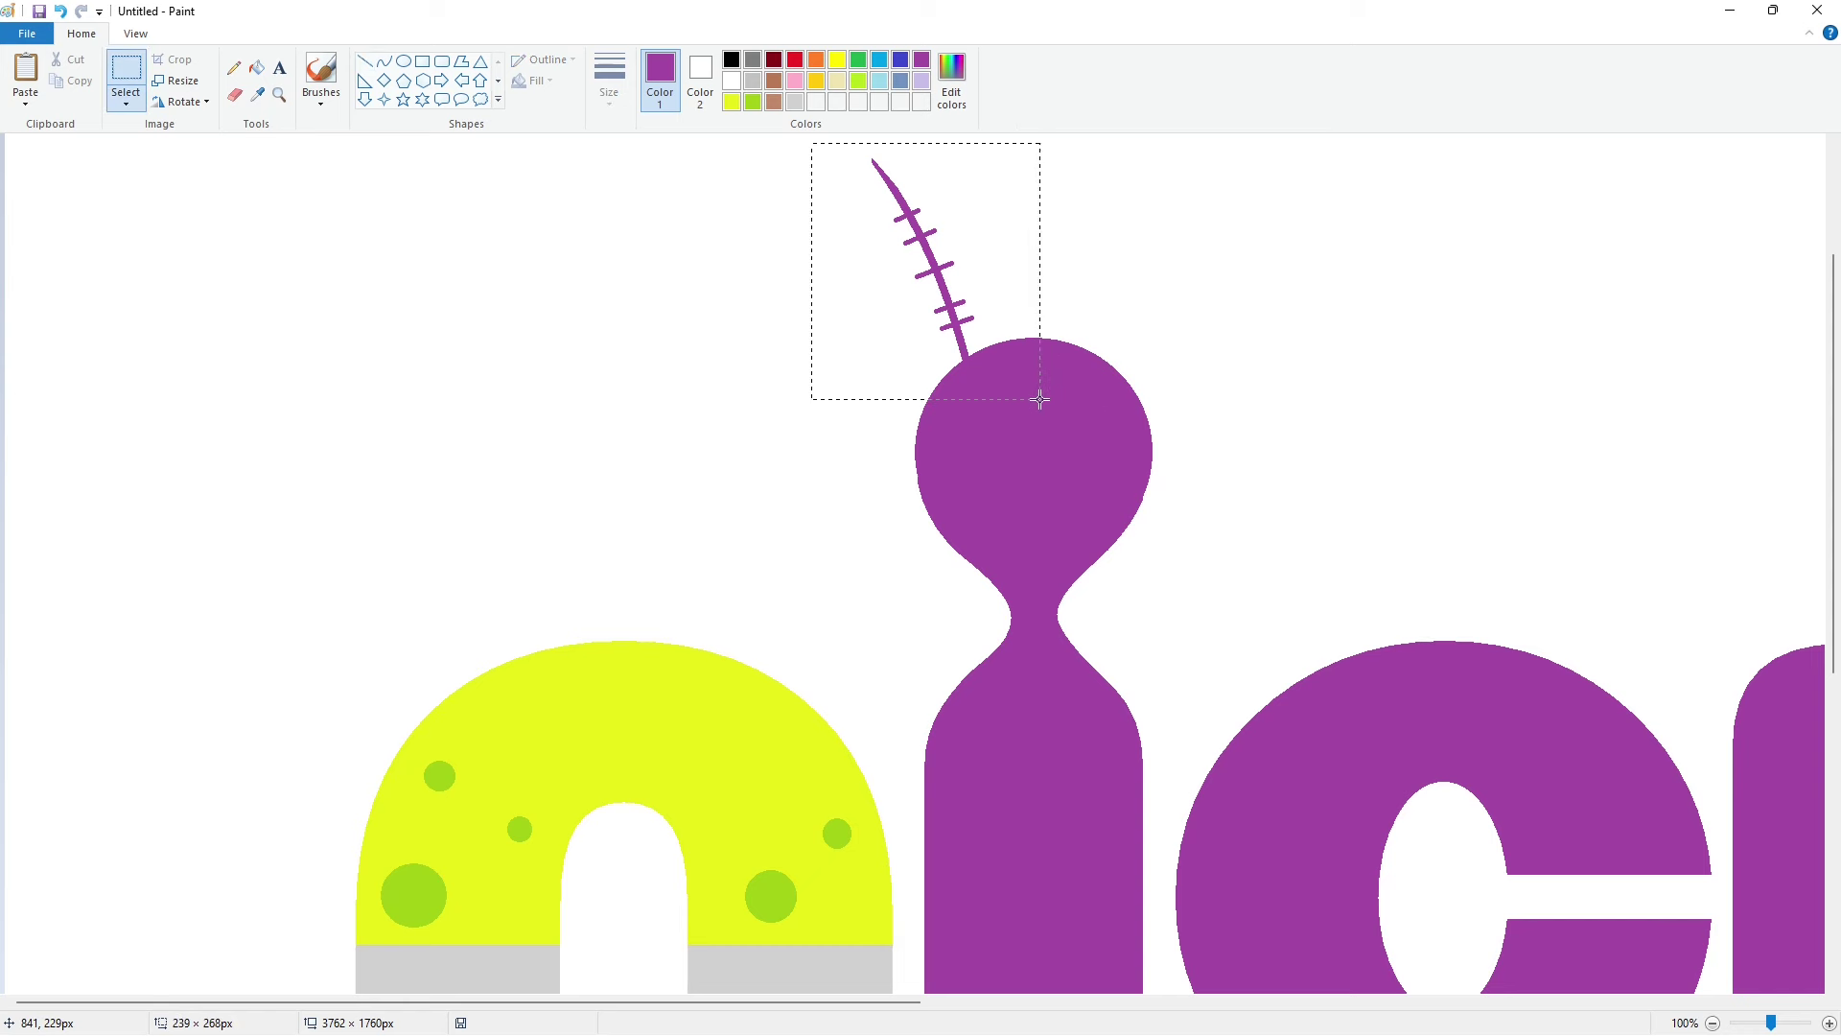
drag(1055, 396, 1055, 397)
key(ctrl+c)
key(ctrl+v)
click(182, 102)
click(192, 210)
drag(144, 251, 1137, 300)
click(1154, 313)
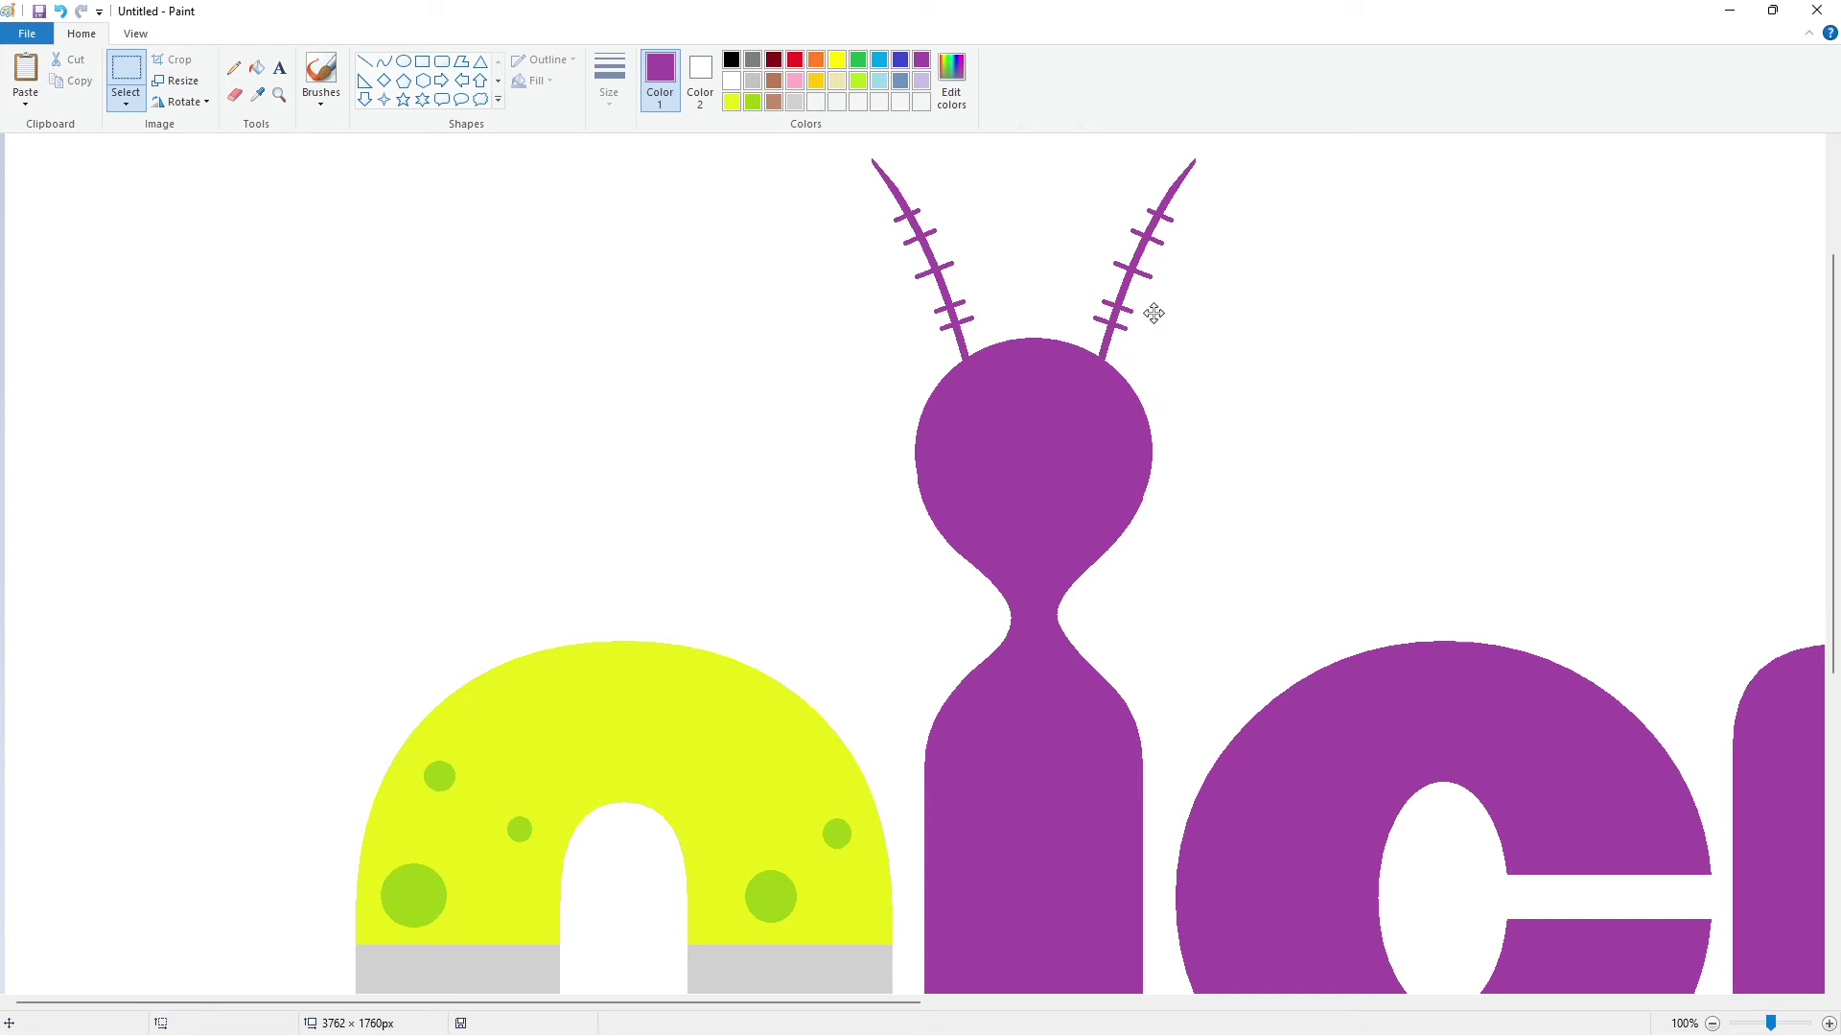
click(1461, 609)
Step: Draw a black-outlined circle about 186 px wide centred inside the i's head
click(732, 59)
click(404, 61)
drag(951, 407, 1099, 523)
drag(1025, 407, 1025, 359)
drag(1099, 440, 1112, 440)
drag(1032, 522, 1032, 551)
drag(1113, 456, 1128, 455)
drag(1079, 465, 1072, 466)
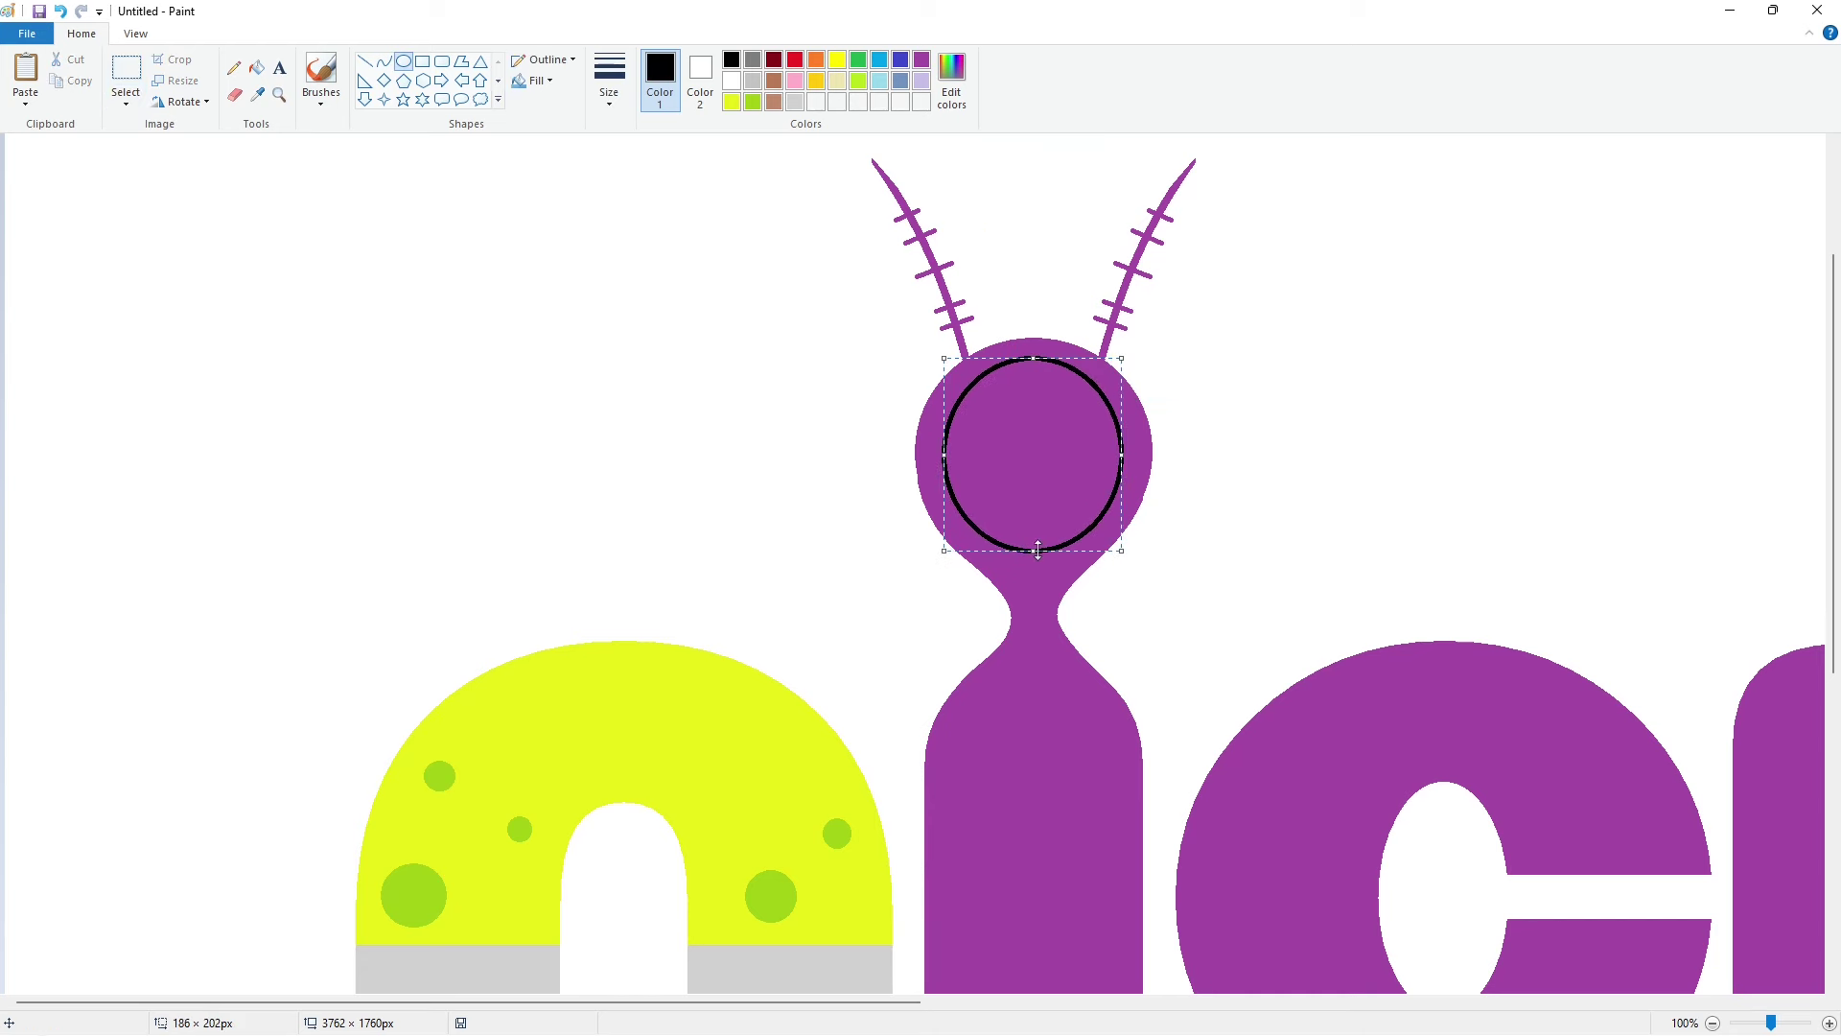
drag(1033, 551, 1052, 513)
click(1332, 525)
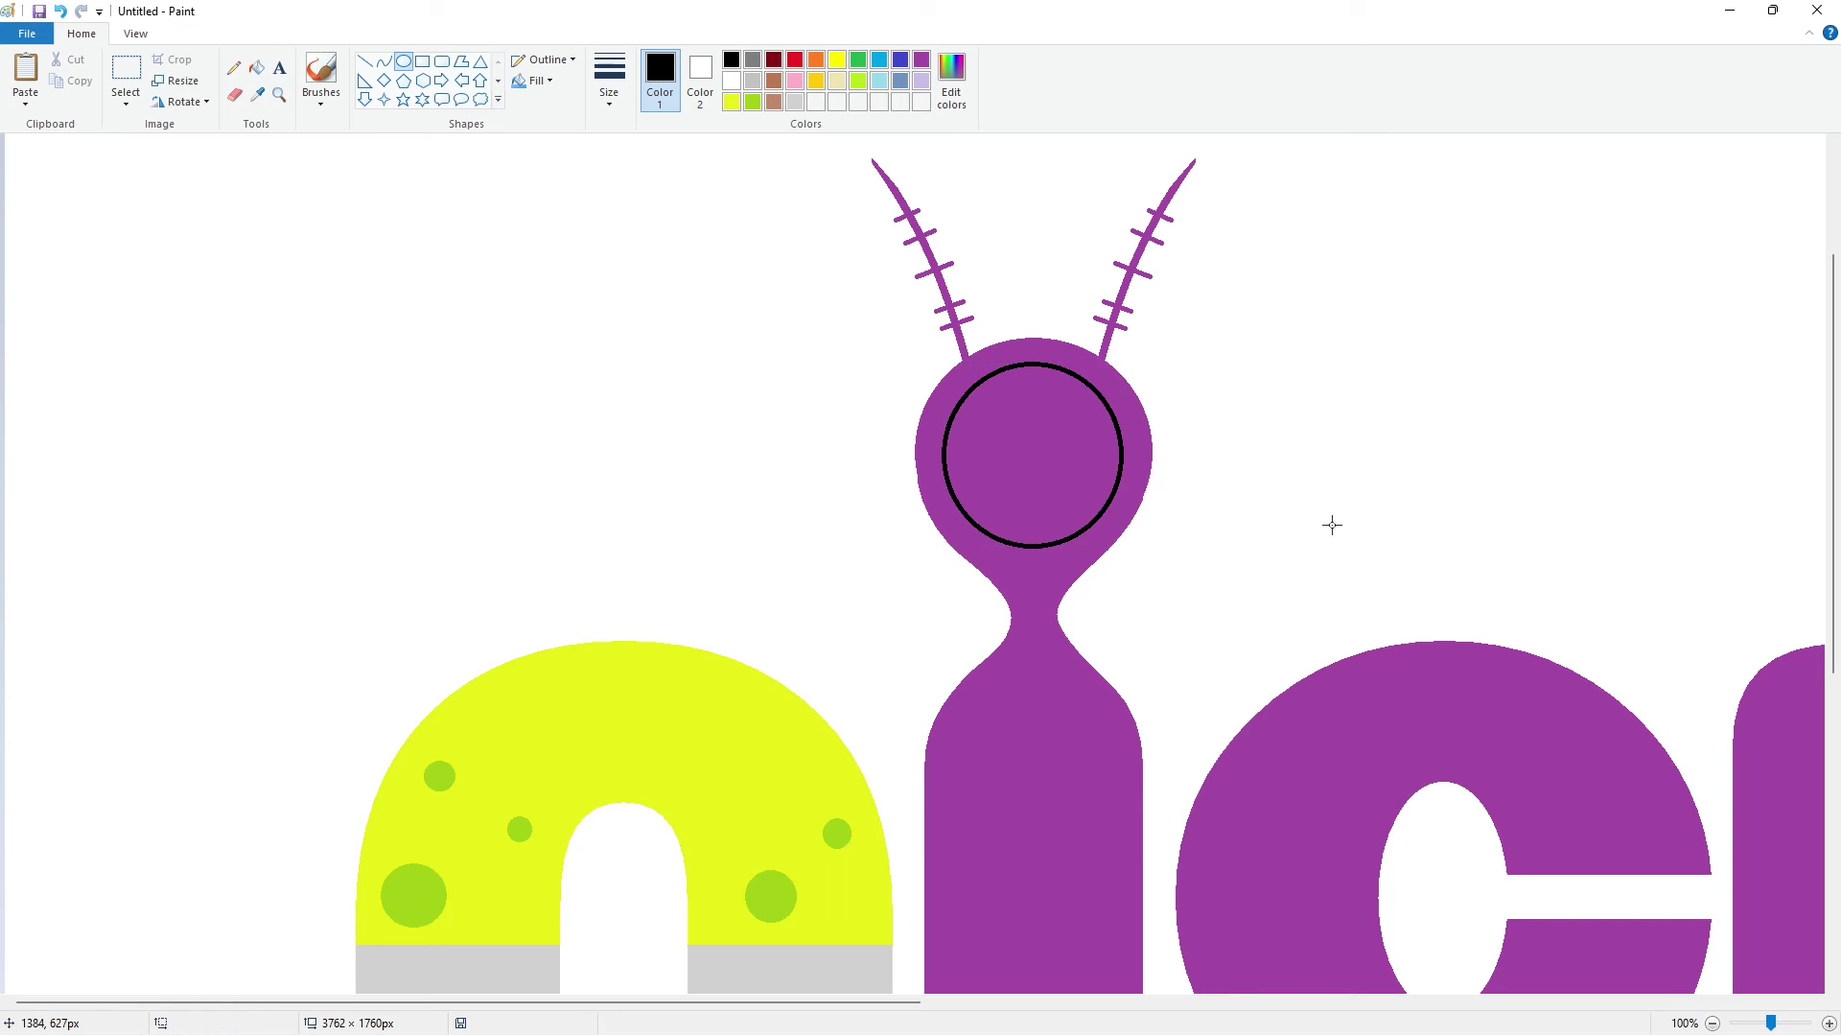
Step: Fill the circle in the i's head with light lavender and recolour its black outline purple
click(257, 68)
click(921, 80)
click(1017, 437)
click(921, 60)
click(1094, 389)
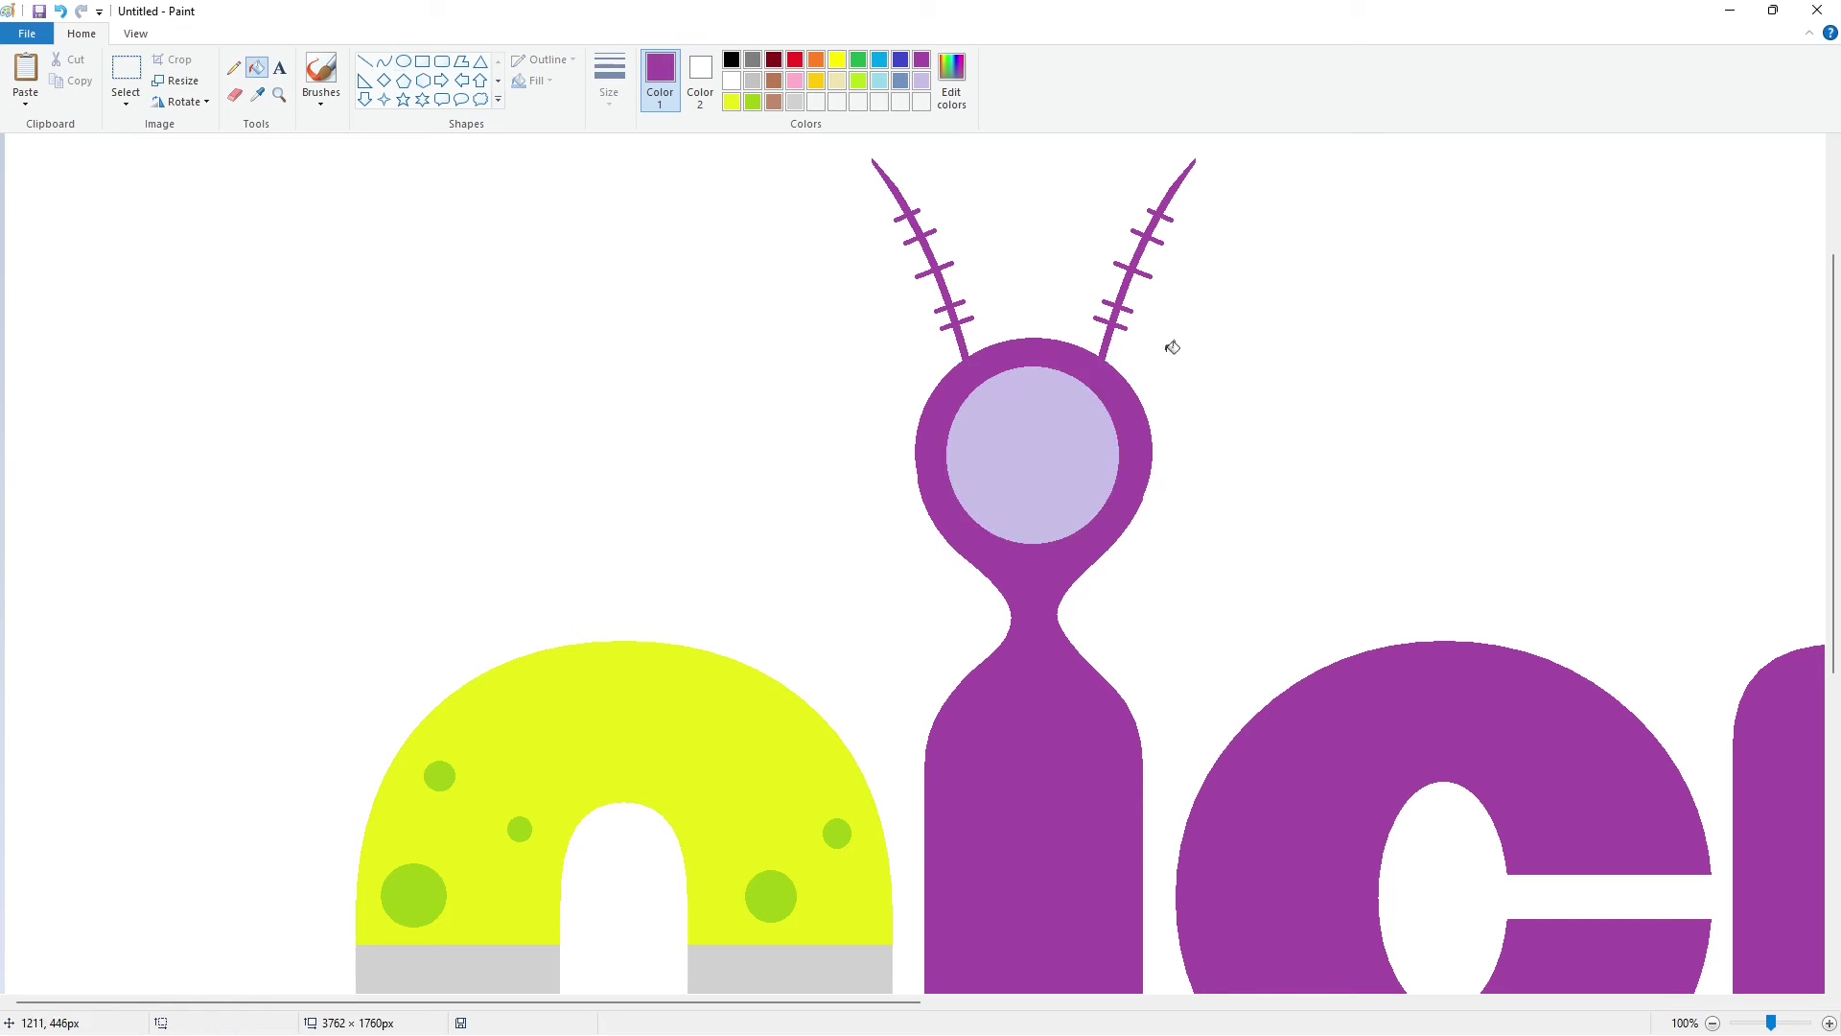
Step: Draw a small upright ellipse in the centre of the i's eye and fill it black as the pupil
click(733, 60)
click(403, 61)
mouse_move(1010, 400)
mouse_down()
mouse_move(1077, 495)
mouse_move(1037, 428)
mouse_move(1037, 462)
mouse_up()
click(257, 67)
click(1033, 453)
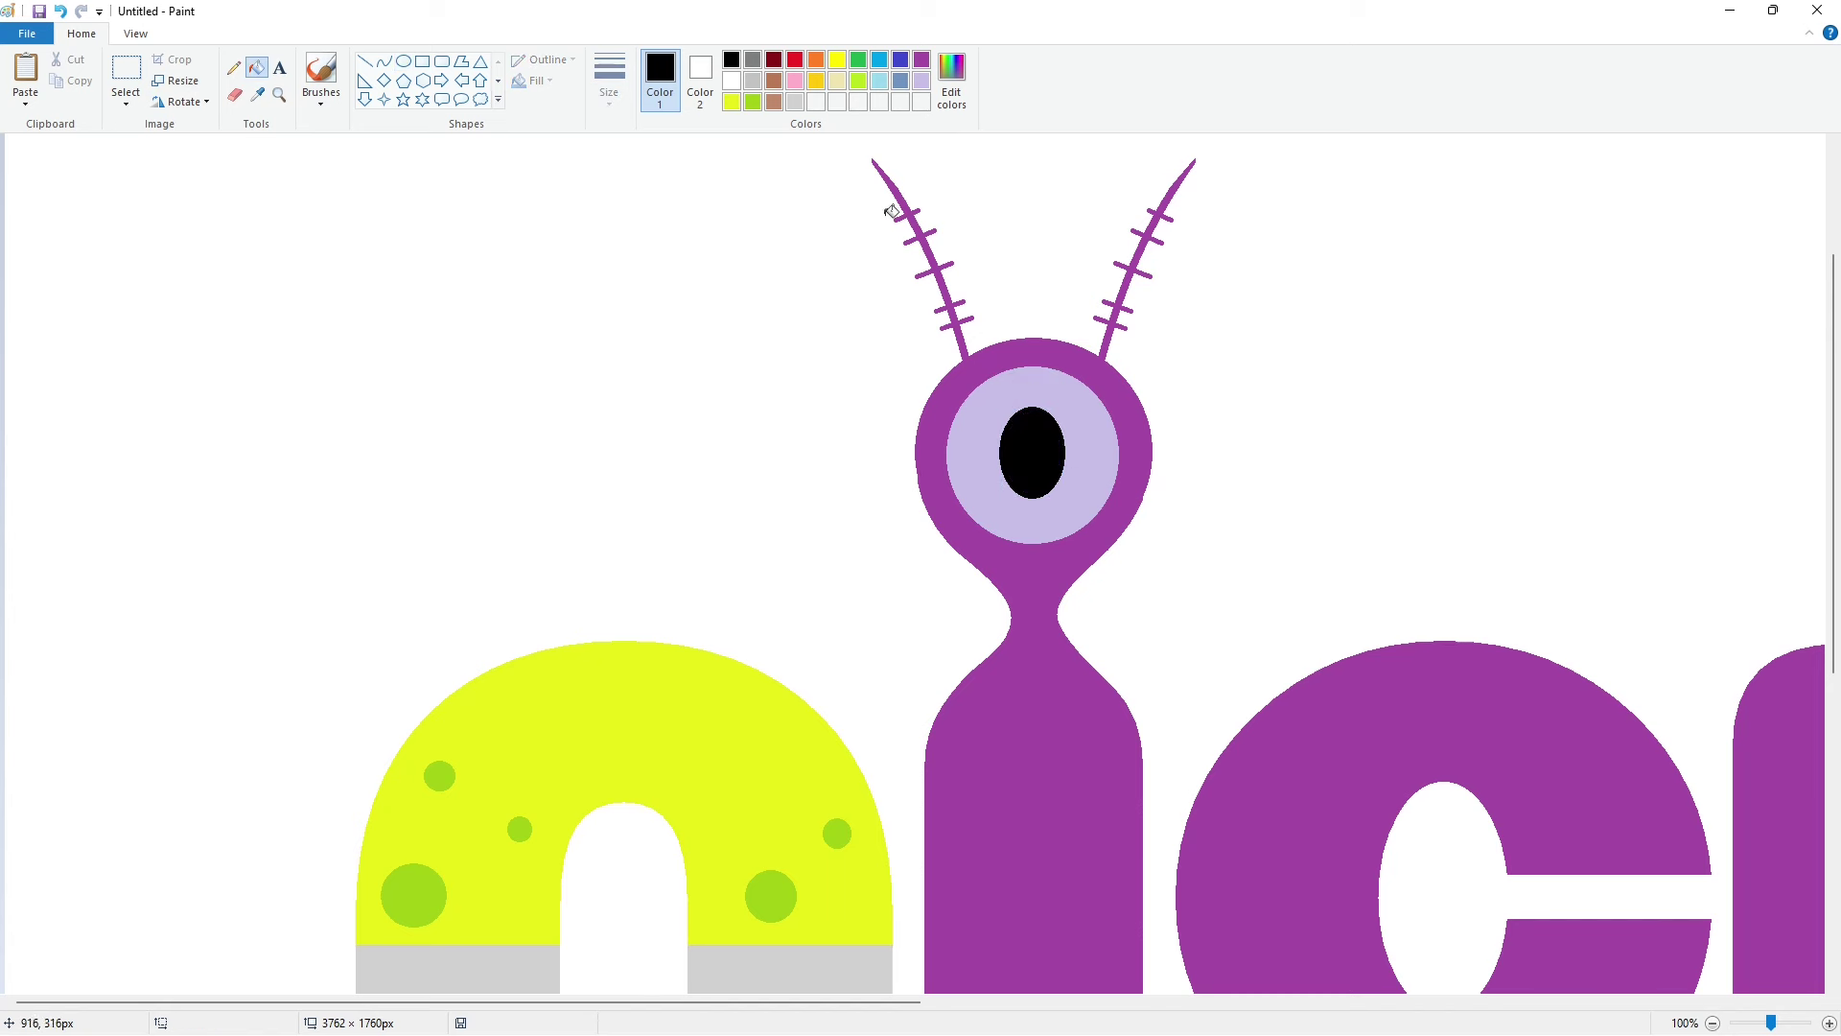
Step: Mix a slightly darker green from the green swatch and fill the whole i, including its antennae, with it
click(858, 59)
click(964, 395)
click(952, 79)
drag(1126, 498, 1126, 510)
click(744, 656)
click(1033, 723)
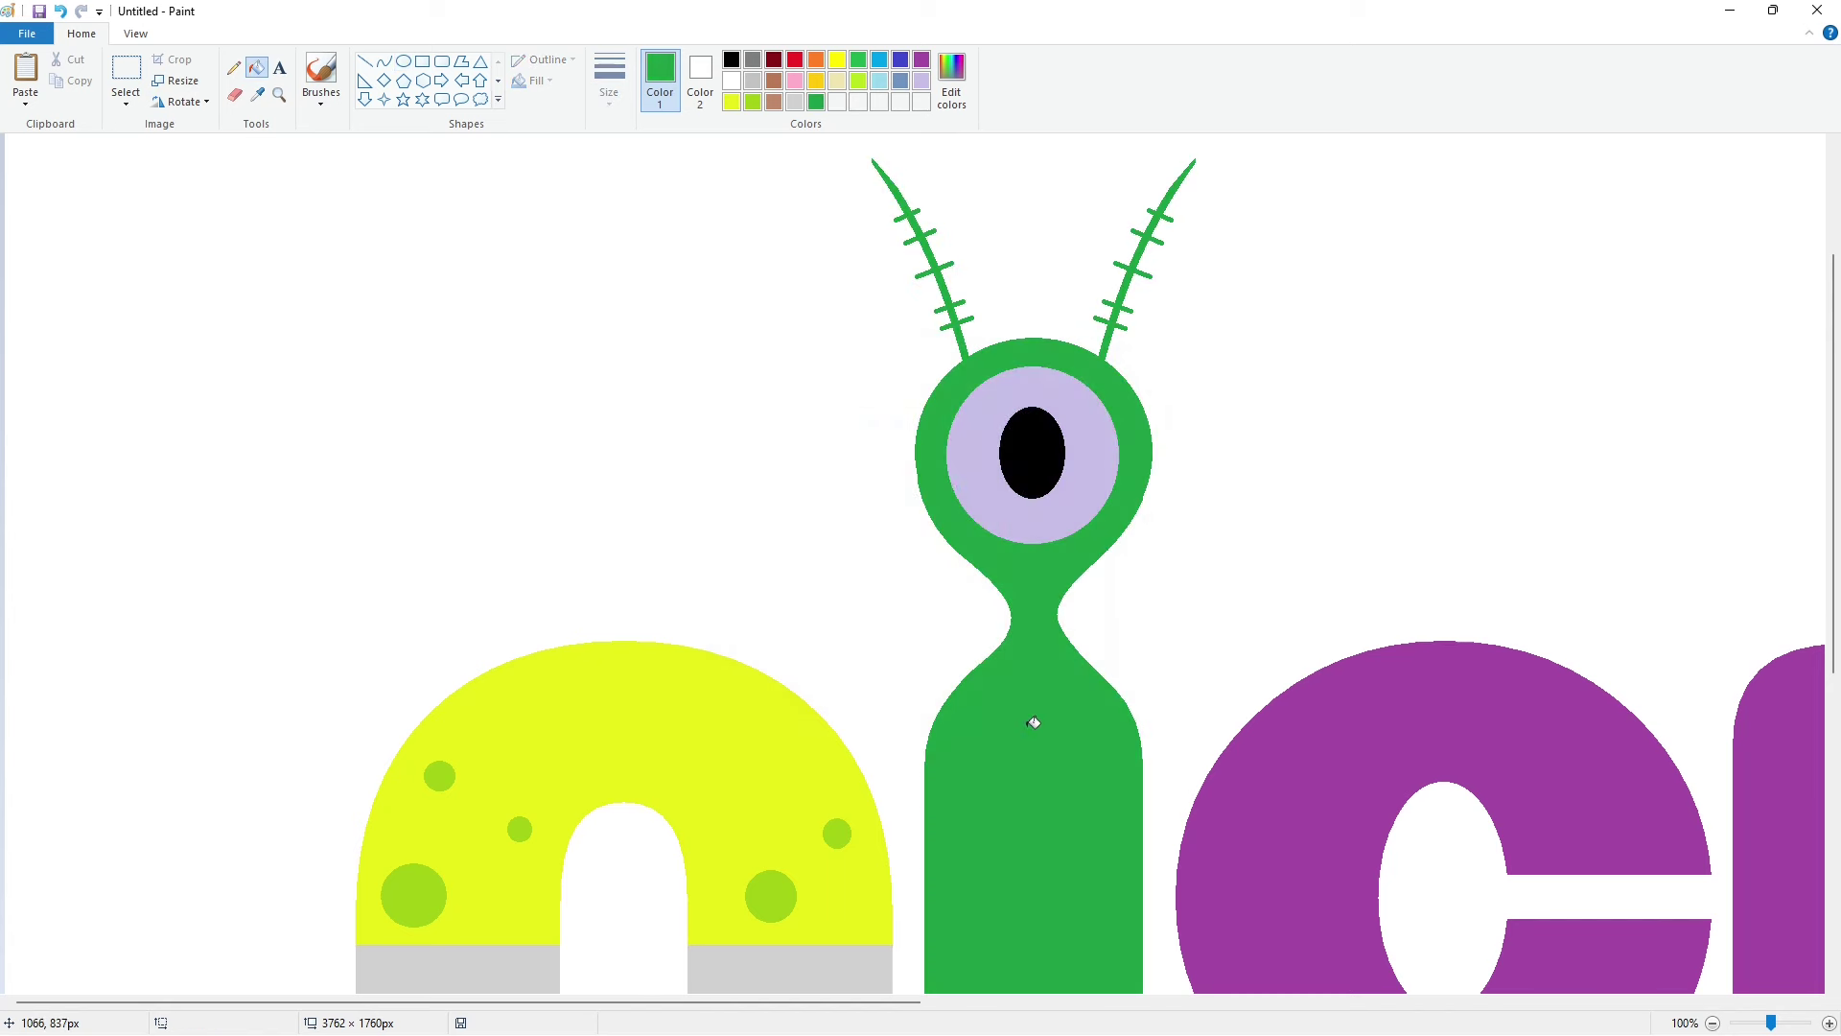
Step: Fill the i's eye with a pale yellow mixed from the lime swatch and its pupil with red
click(858, 81)
click(952, 78)
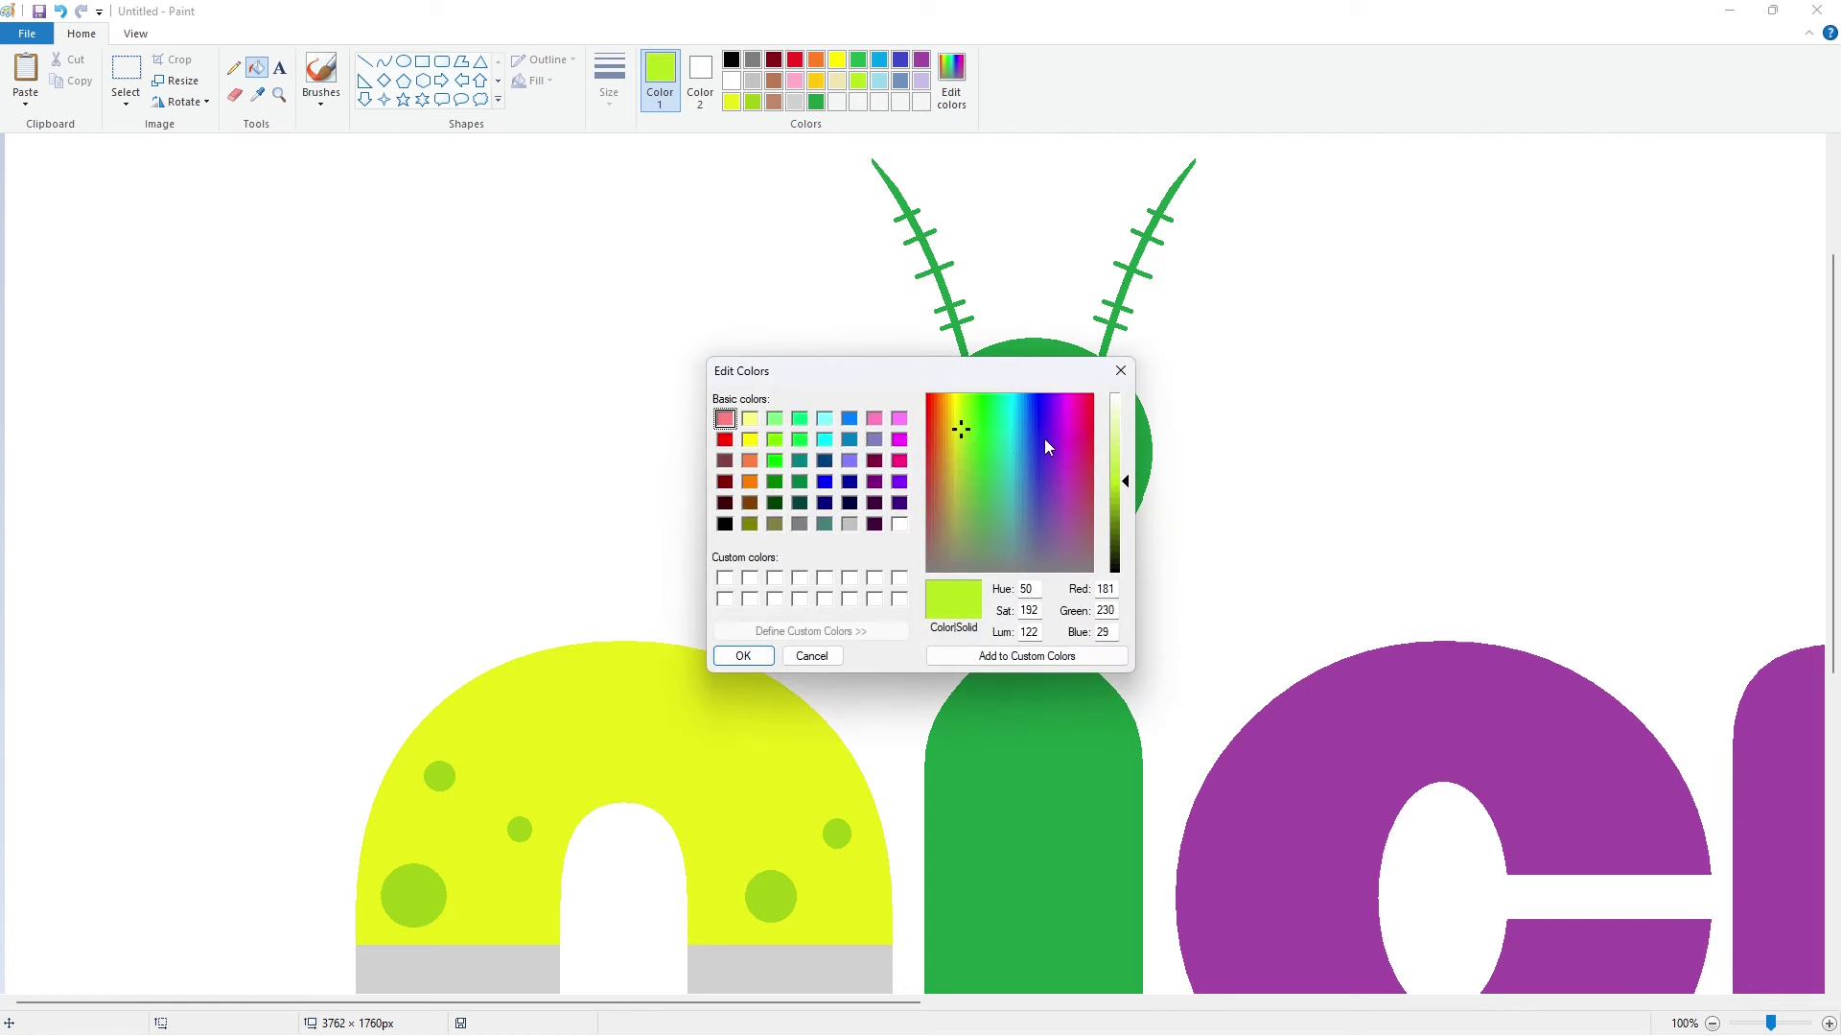
drag(968, 431, 958, 406)
drag(1126, 481, 1126, 444)
click(744, 656)
click(973, 475)
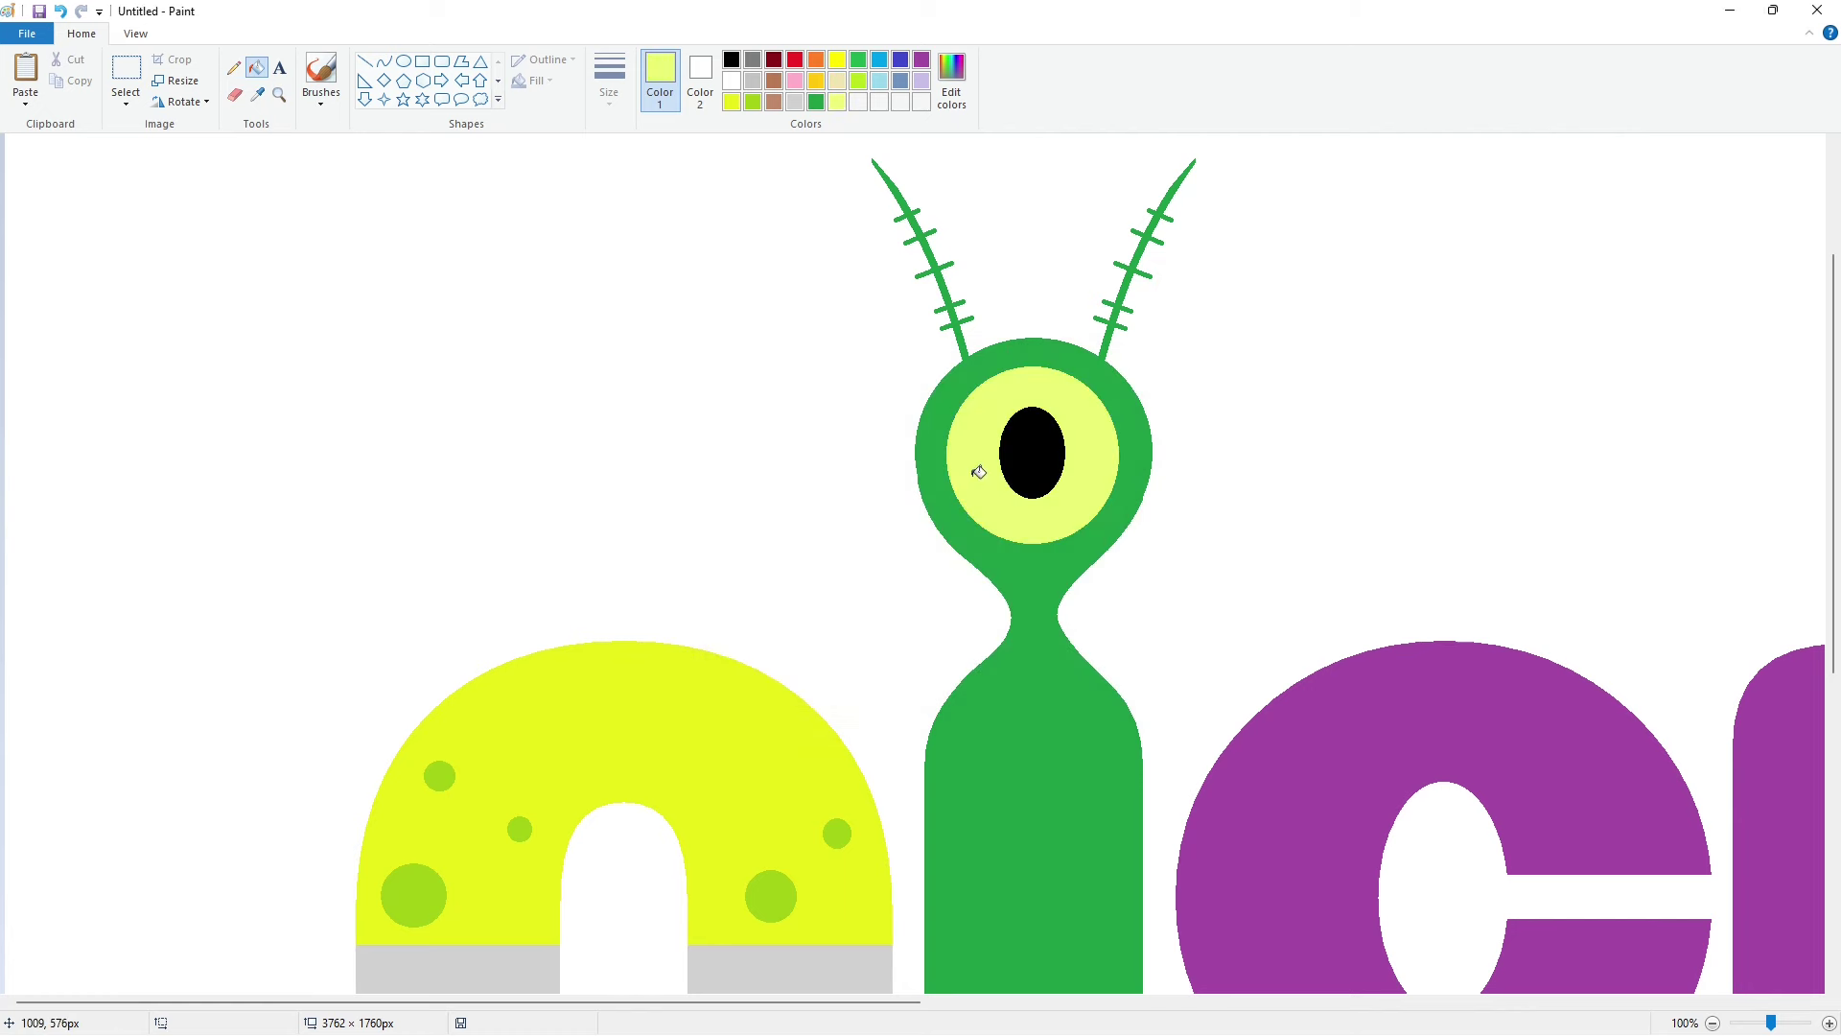
click(795, 60)
click(1023, 437)
Step: Draw two black-outlined ellipses overlapping the c, about 458 × 399 px over its top and about 420 × 356 px over its bottom
scroll(1333, 595, right, 5)
scroll(987, 947, down, 3)
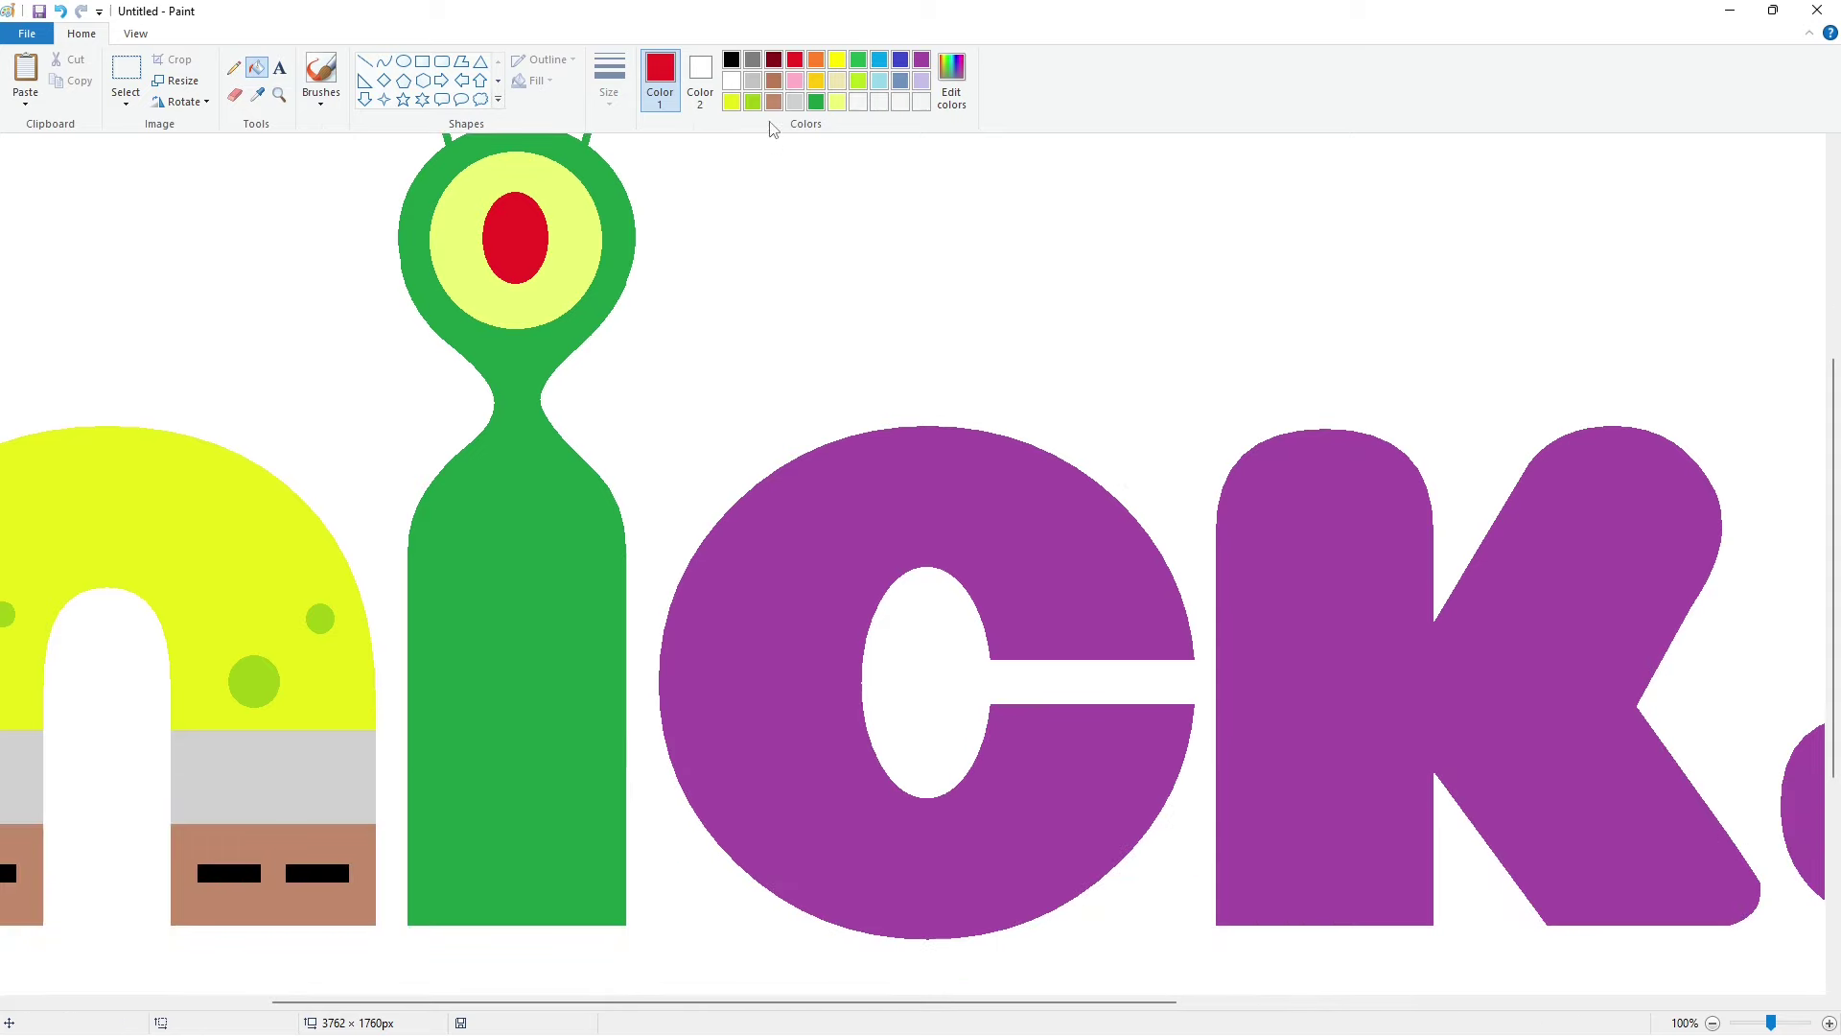
click(403, 60)
click(730, 62)
drag(707, 226, 1147, 604)
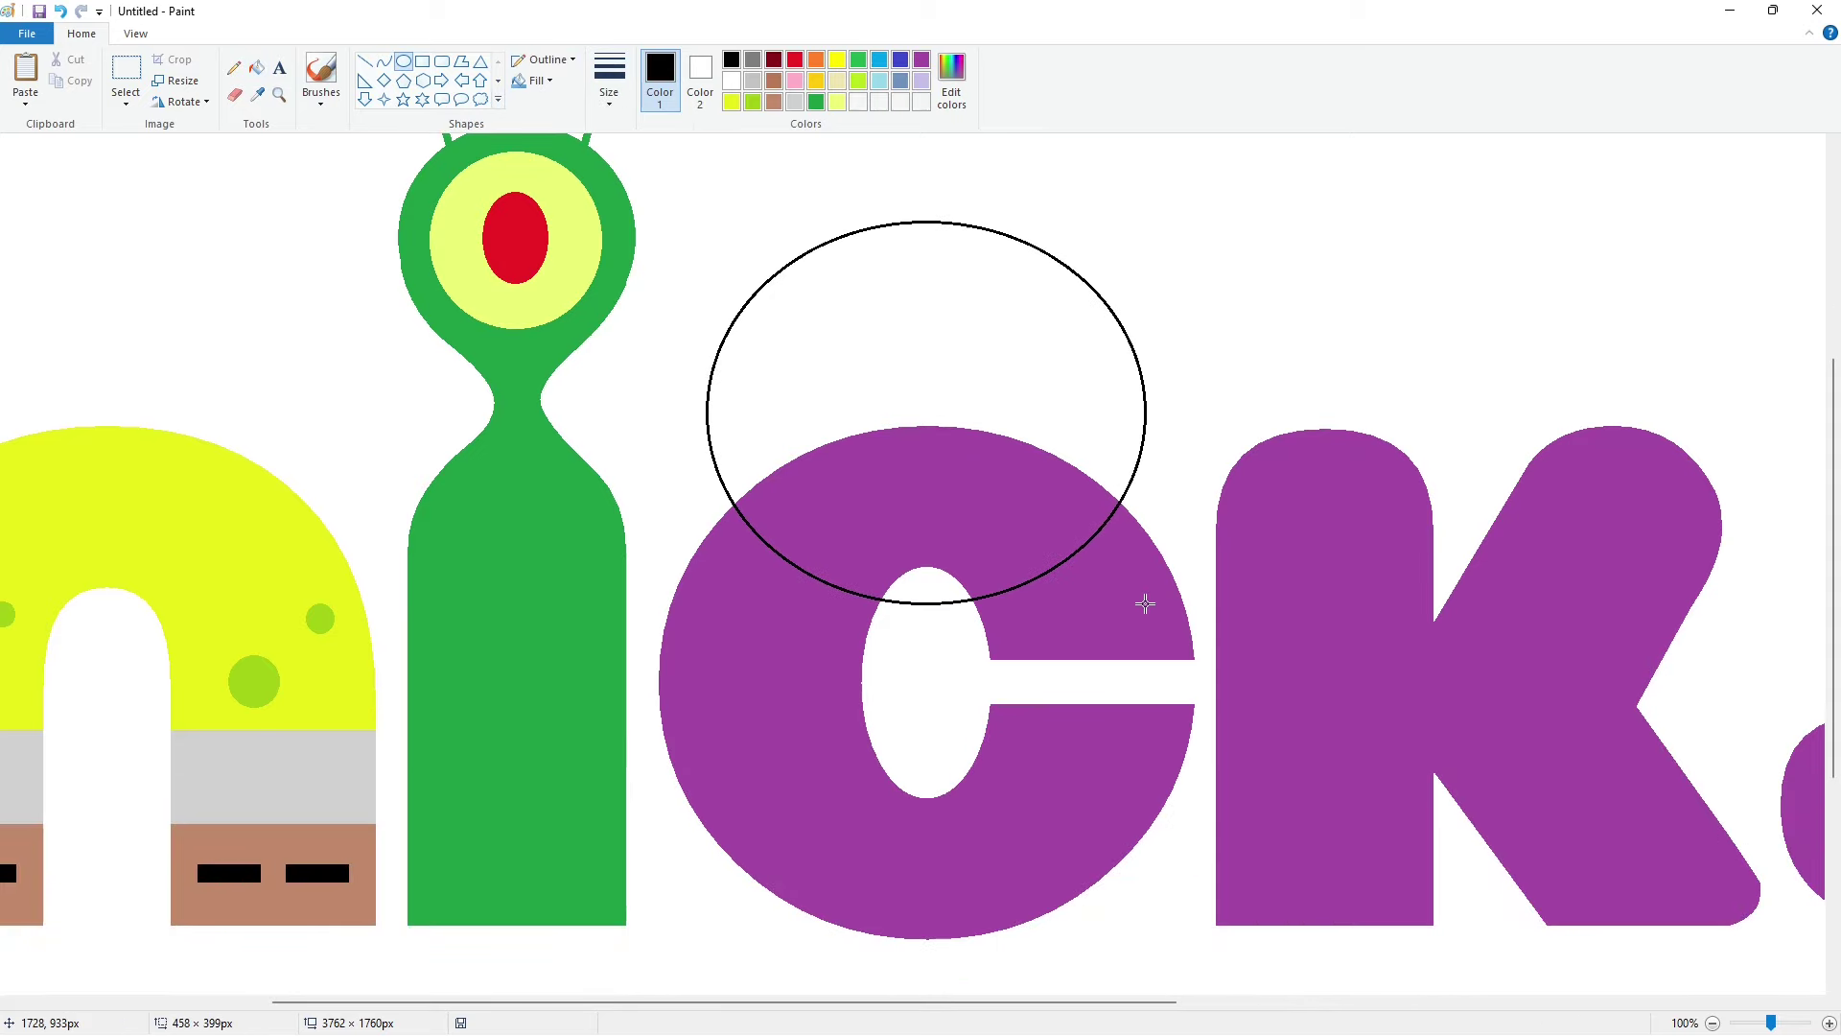
scroll(1207, 740, down, 3)
drag(717, 446, 1122, 779)
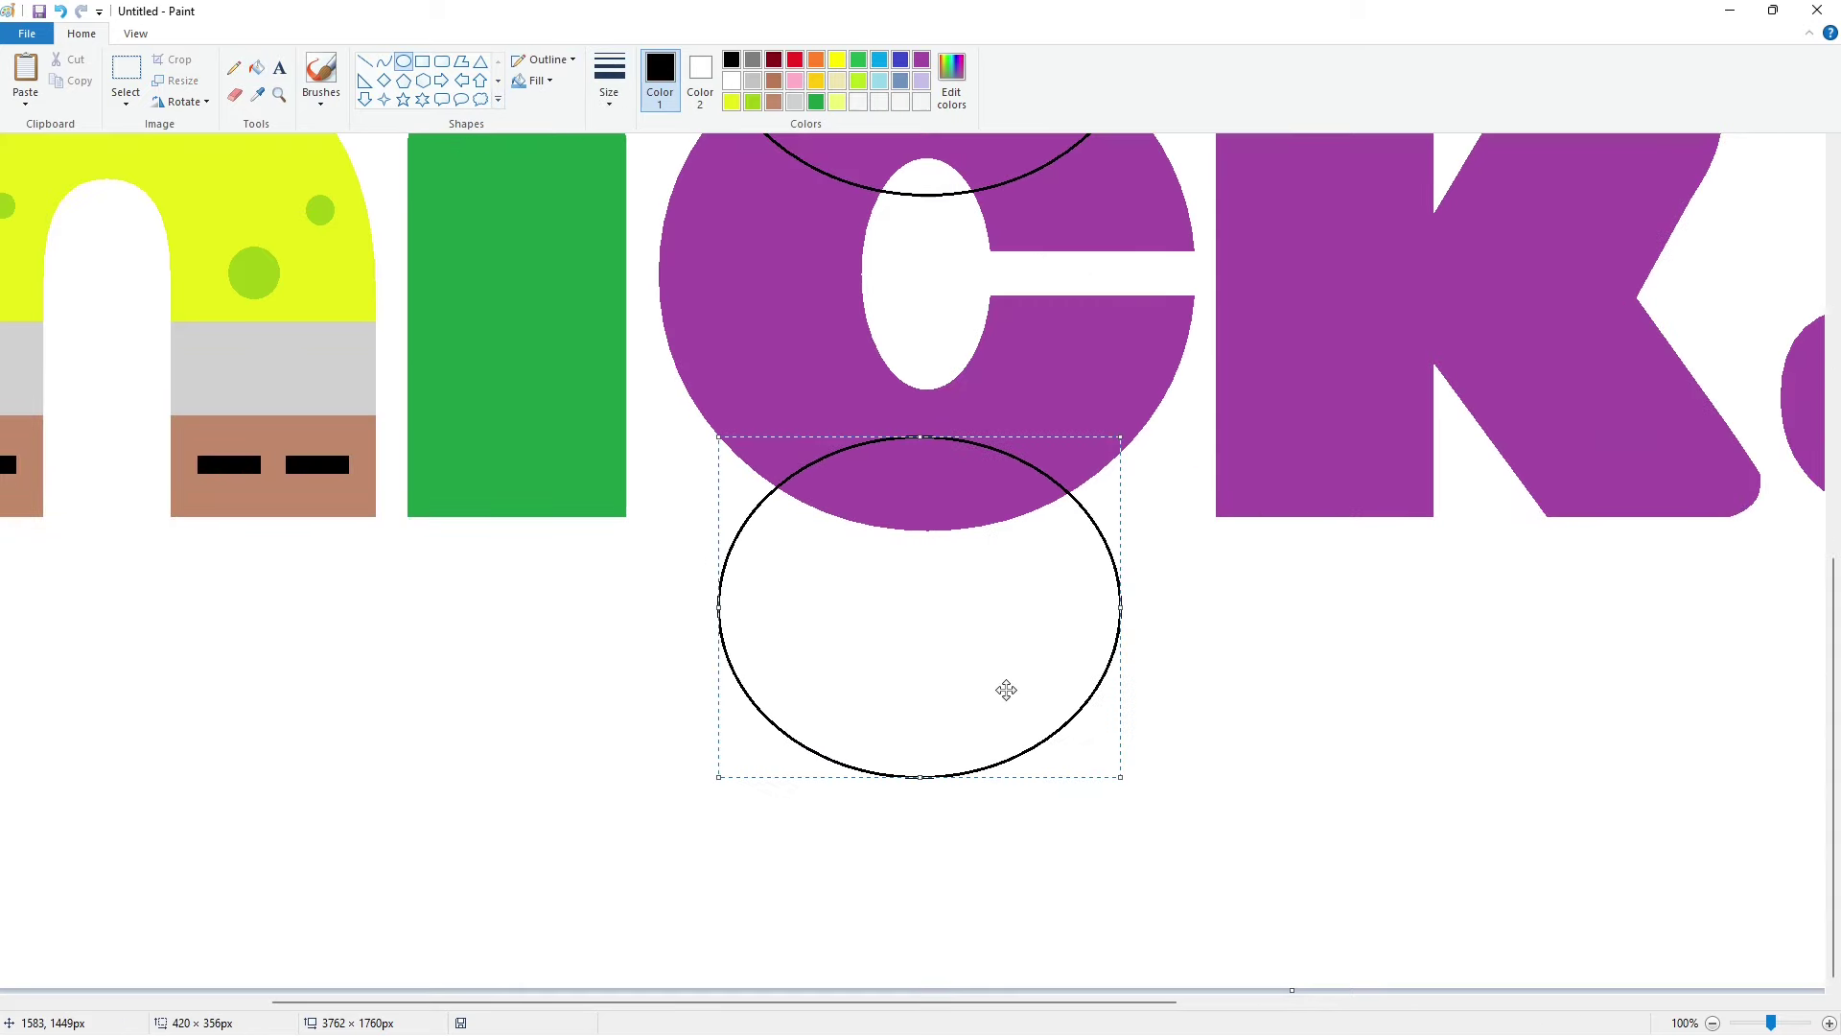
drag(1008, 686, 1016, 670)
Step: Cut the ellipse outlines with short white lines where they cross the outer and inner edges of the c
scroll(1246, 789, up, 3)
click(364, 60)
click(732, 81)
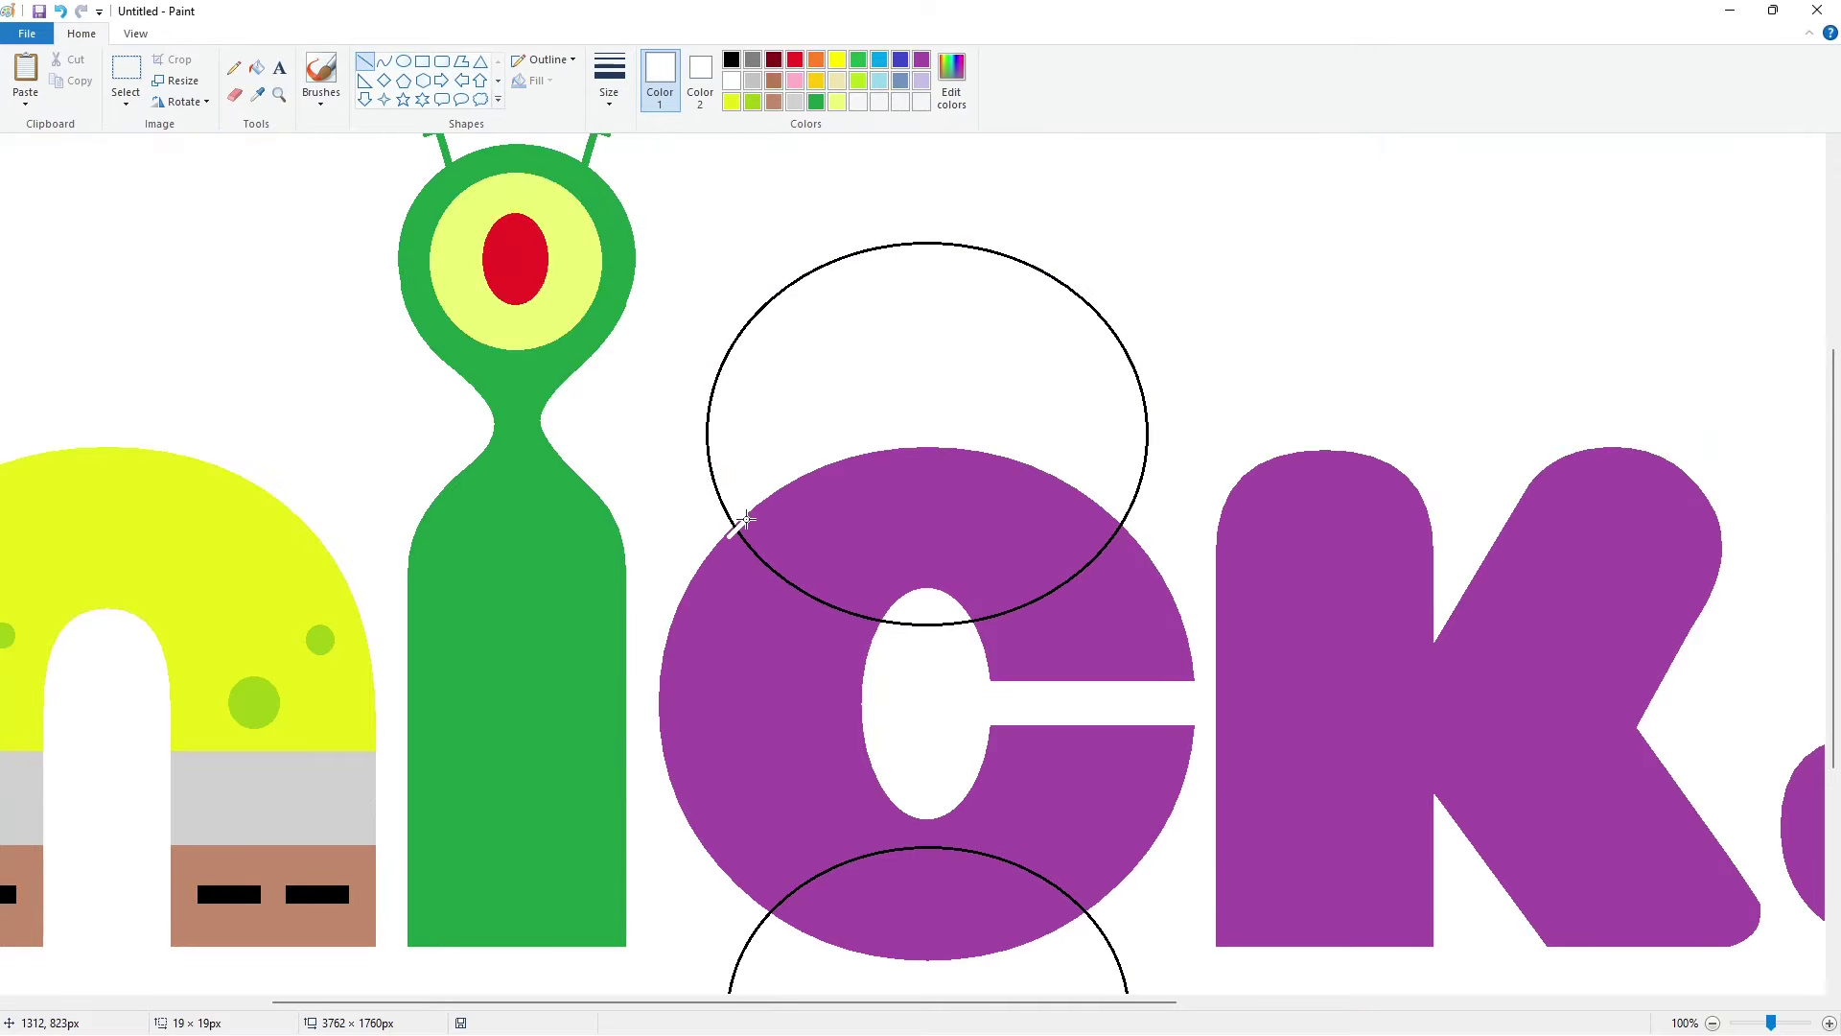
click(1112, 528)
drag(1130, 532, 1136, 536)
click(1164, 546)
scroll(928, 658, down, 3)
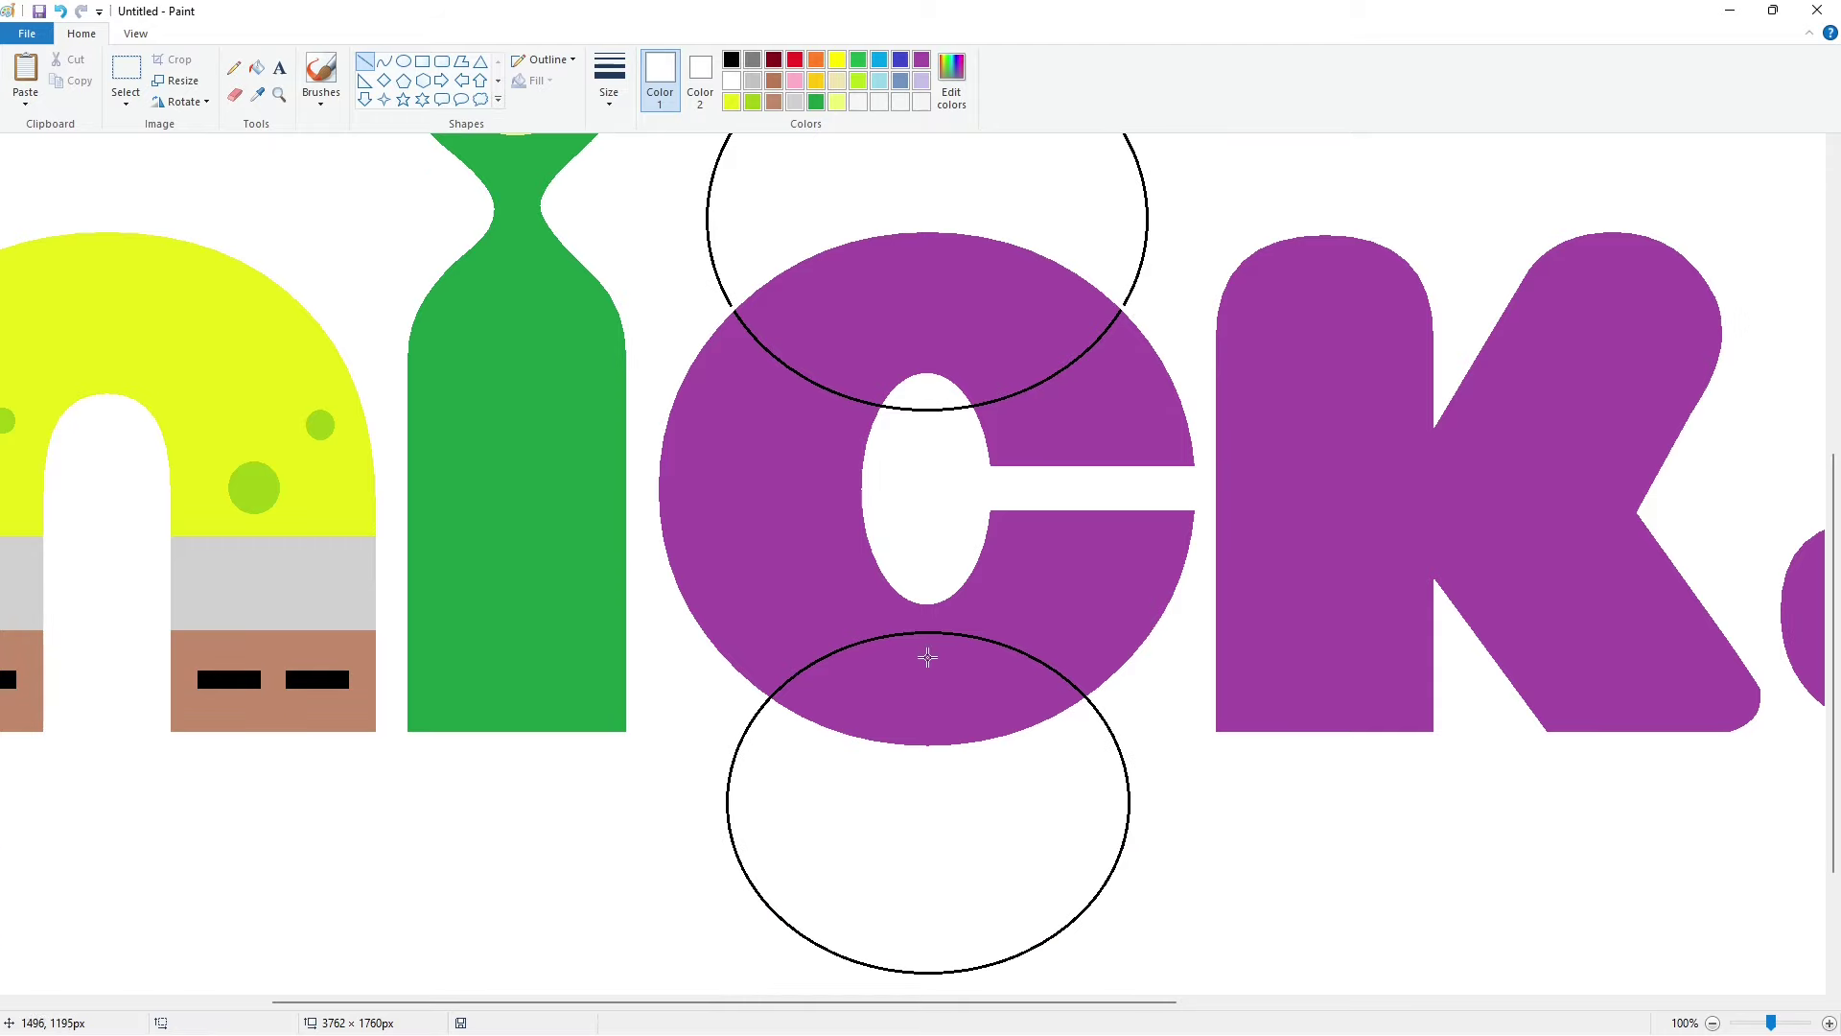
scroll(872, 618, up, 3)
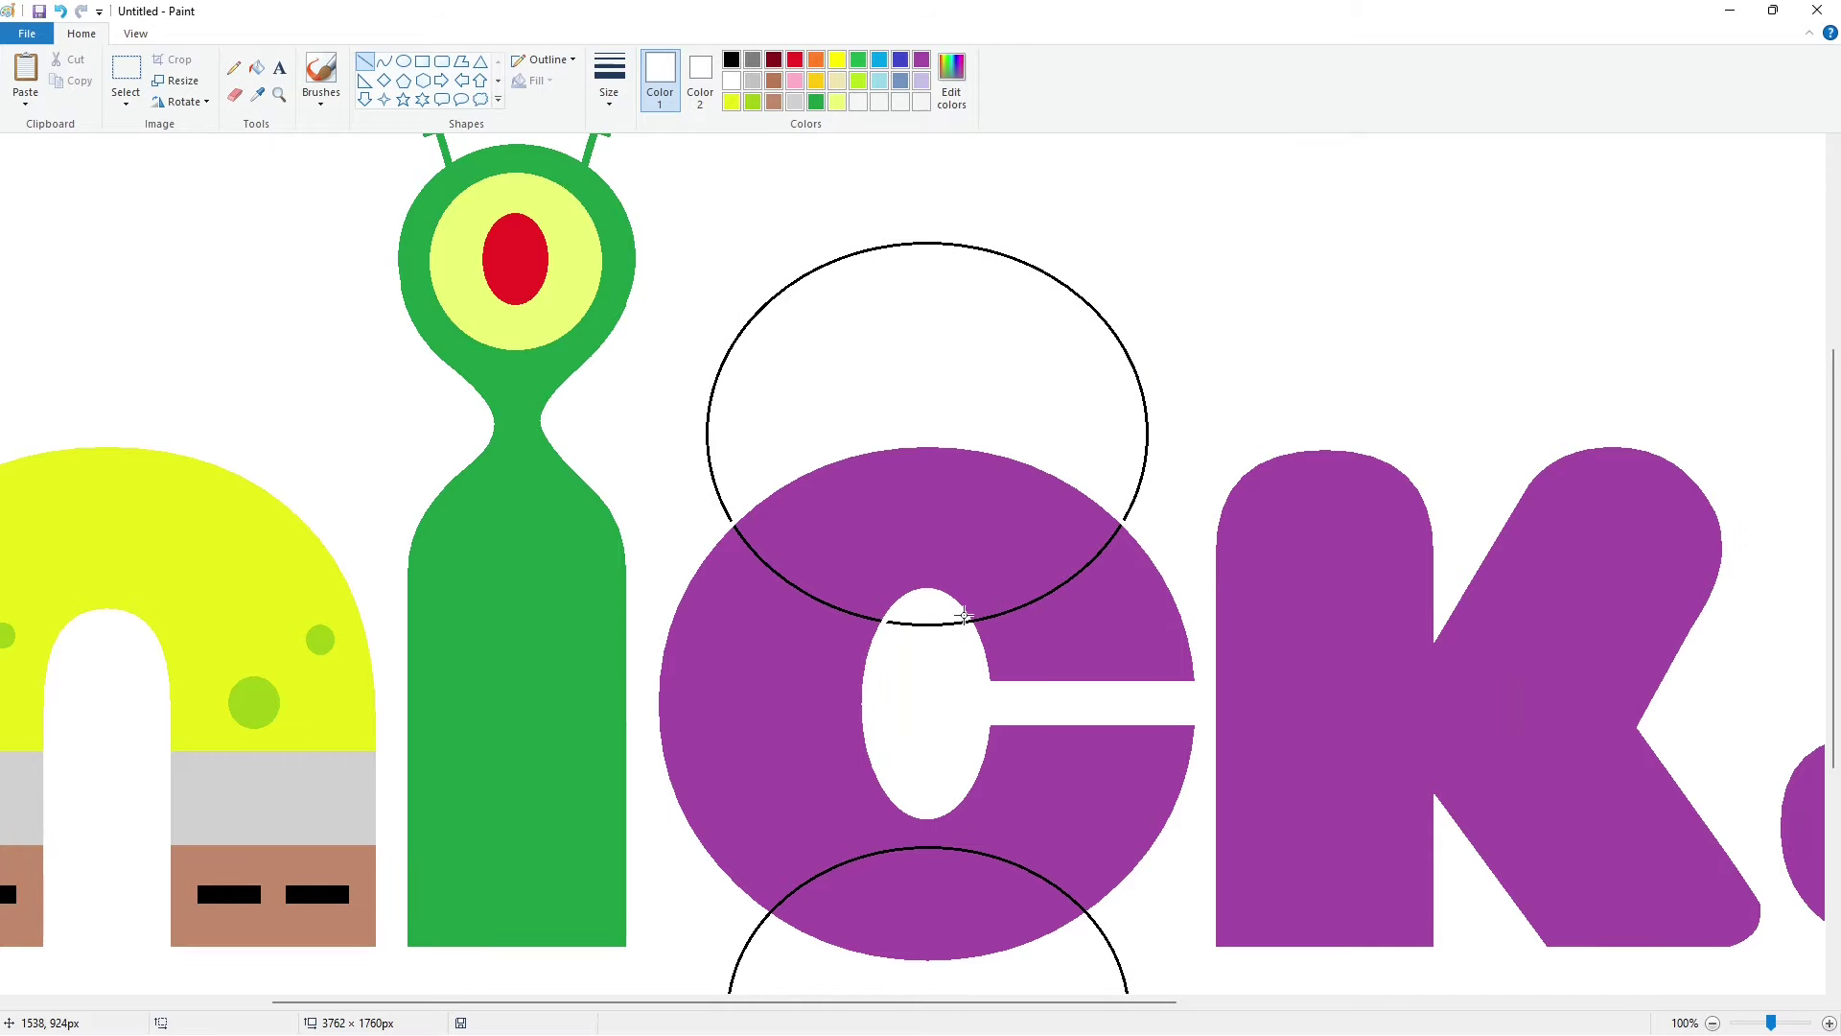
drag(968, 616, 976, 624)
scroll(1038, 629, down, 3)
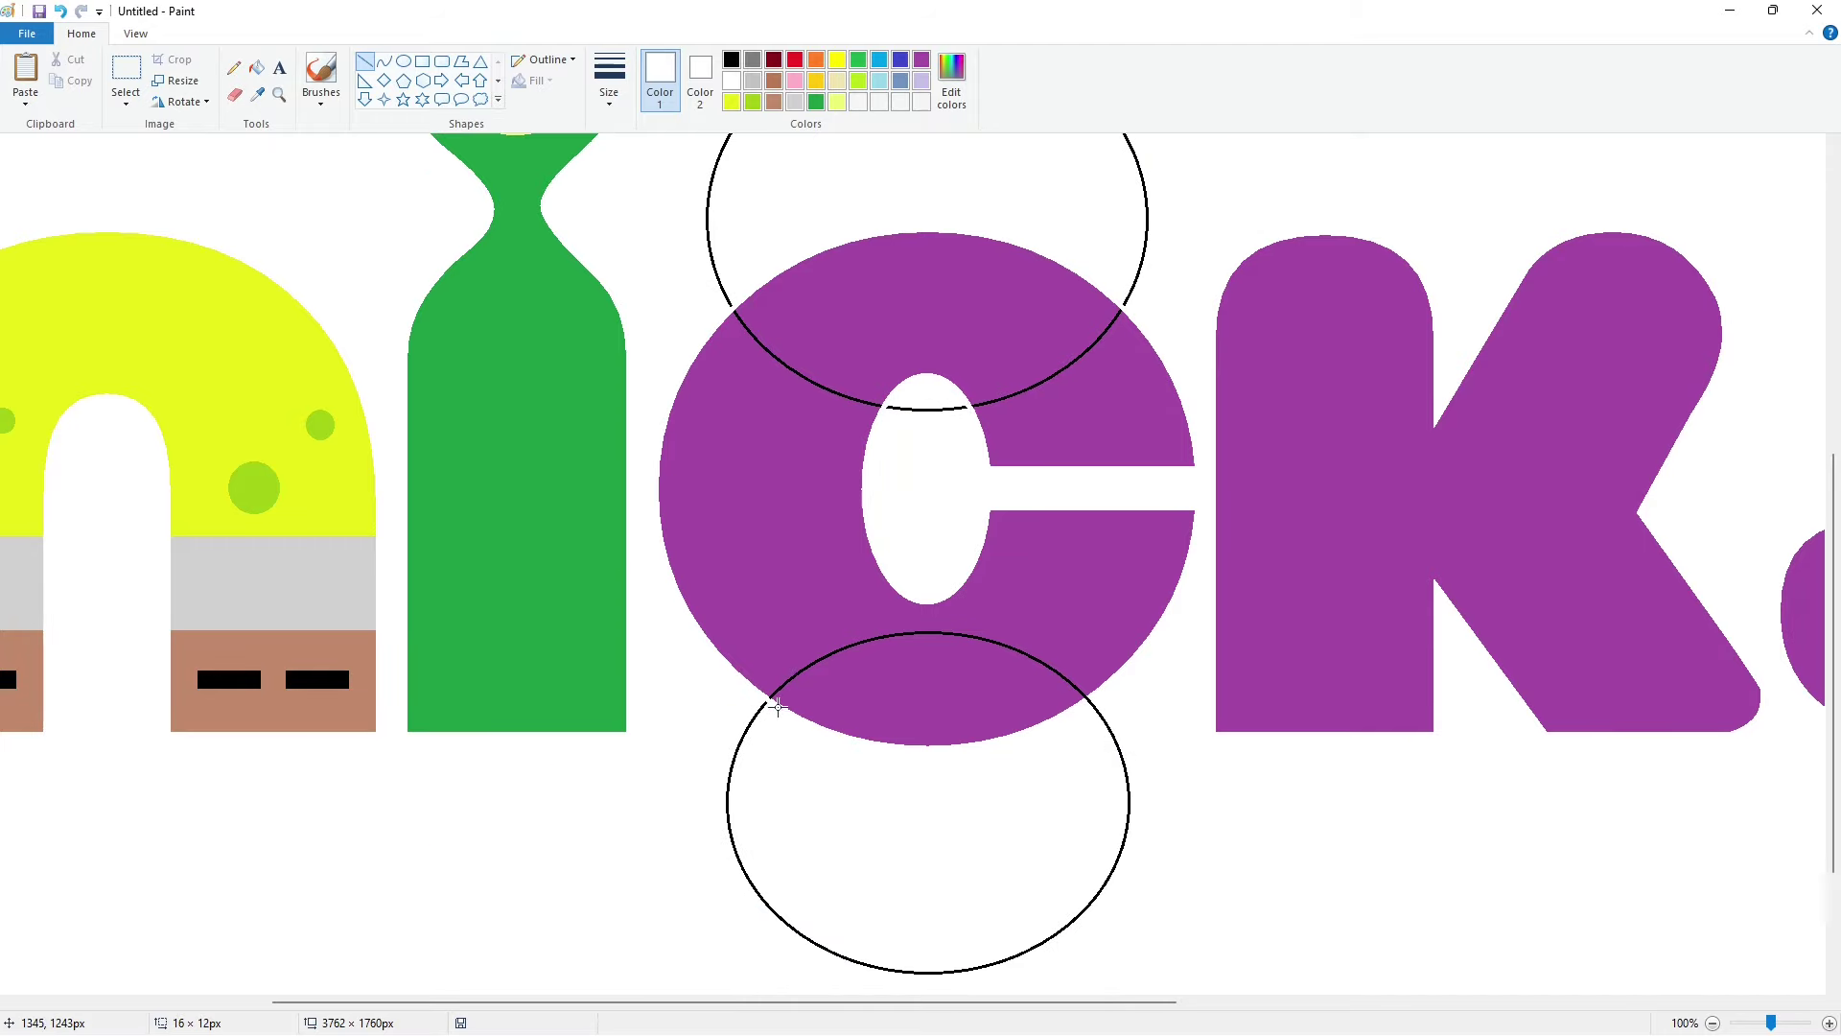
click(1122, 693)
Step: Fill the ellipse outlines lying outside the c and inside its opening with white, leaving only the arcs across the letter
click(257, 67)
click(746, 730)
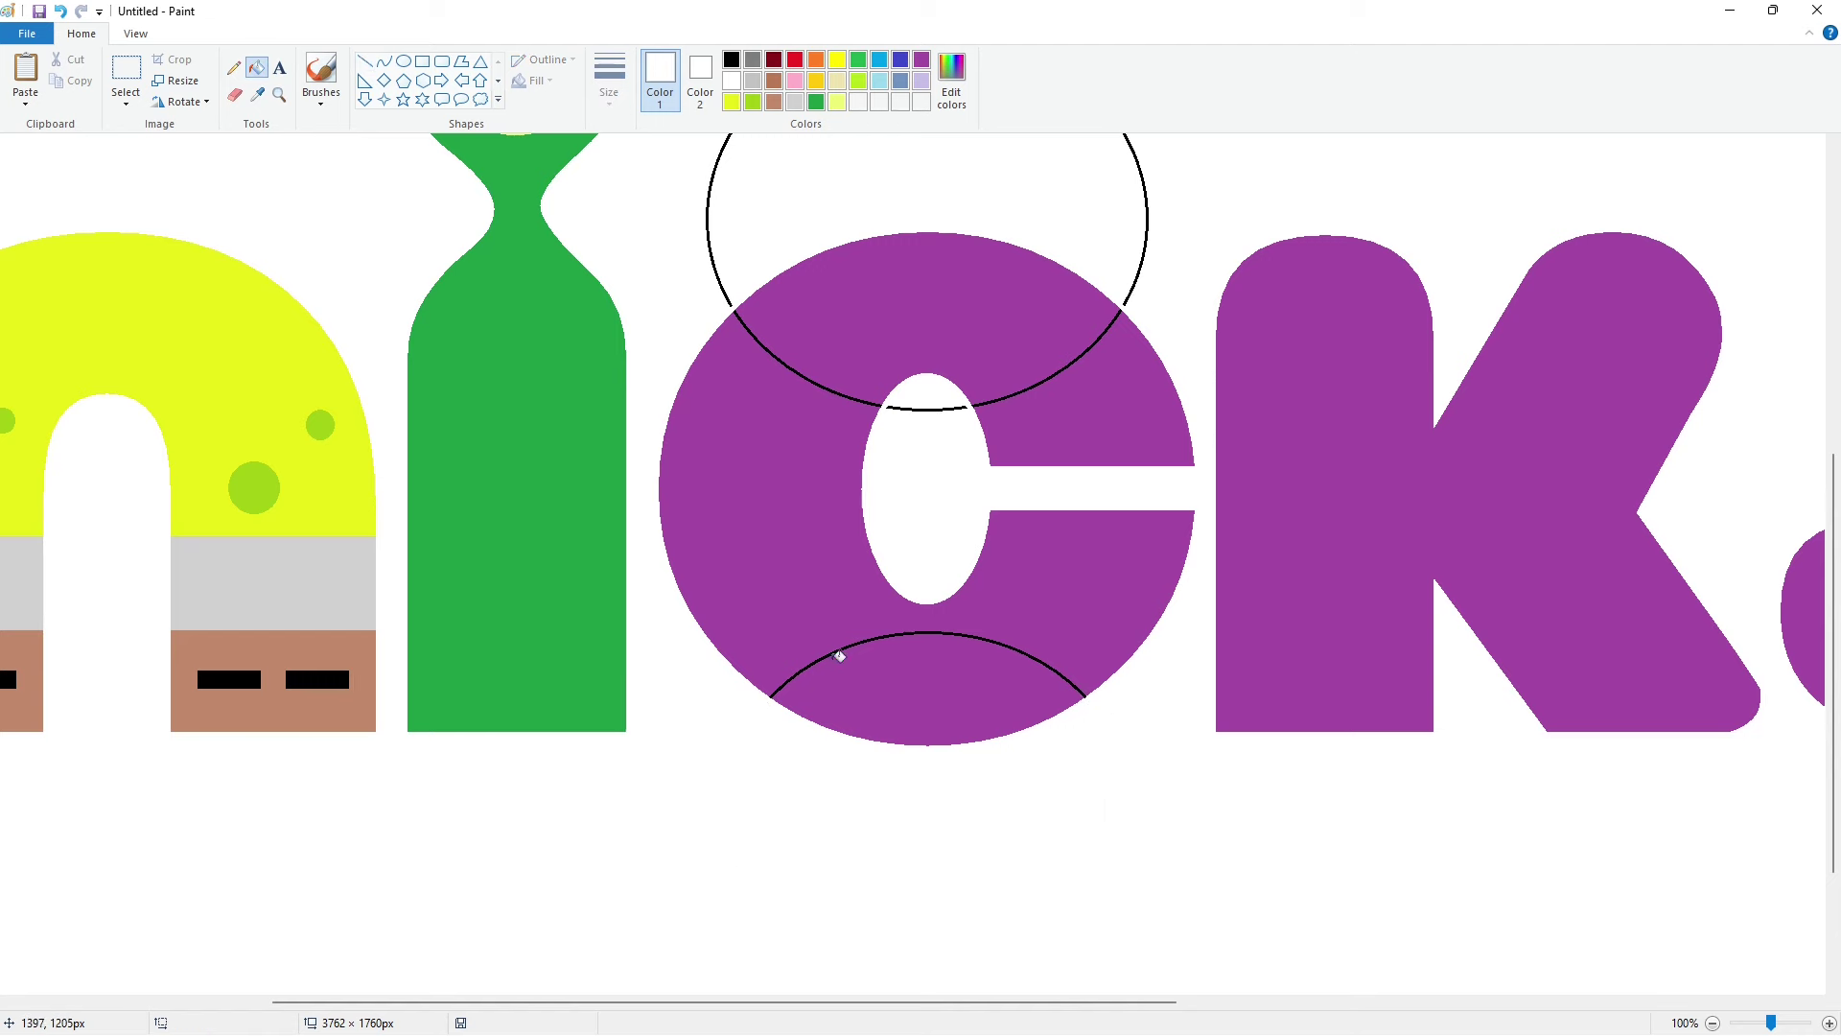
click(937, 407)
scroll(1136, 427, up, 3)
click(1148, 439)
scroll(1159, 570, down, 3)
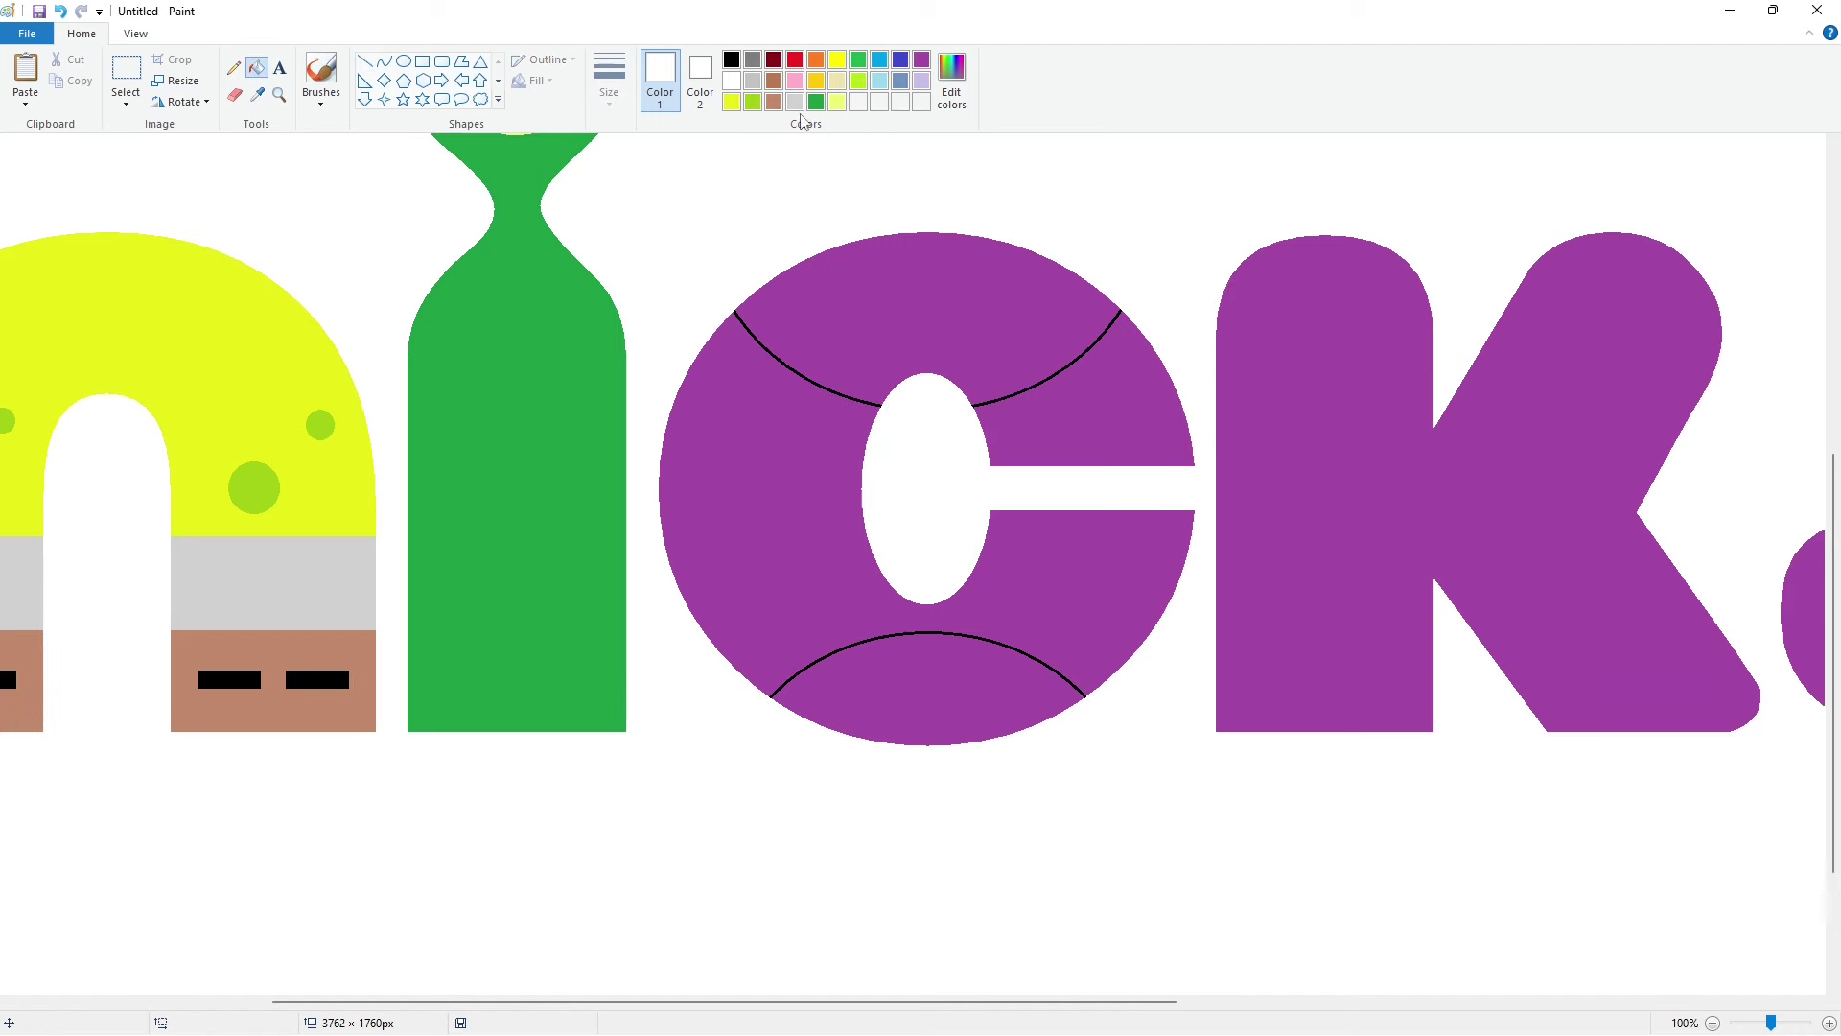
Step: Mix a light tan (RGB 199, 147, 118) from the brown swatch and fill the c's middle areas with it
click(774, 80)
click(952, 84)
click(1120, 462)
click(741, 655)
click(754, 470)
click(1094, 422)
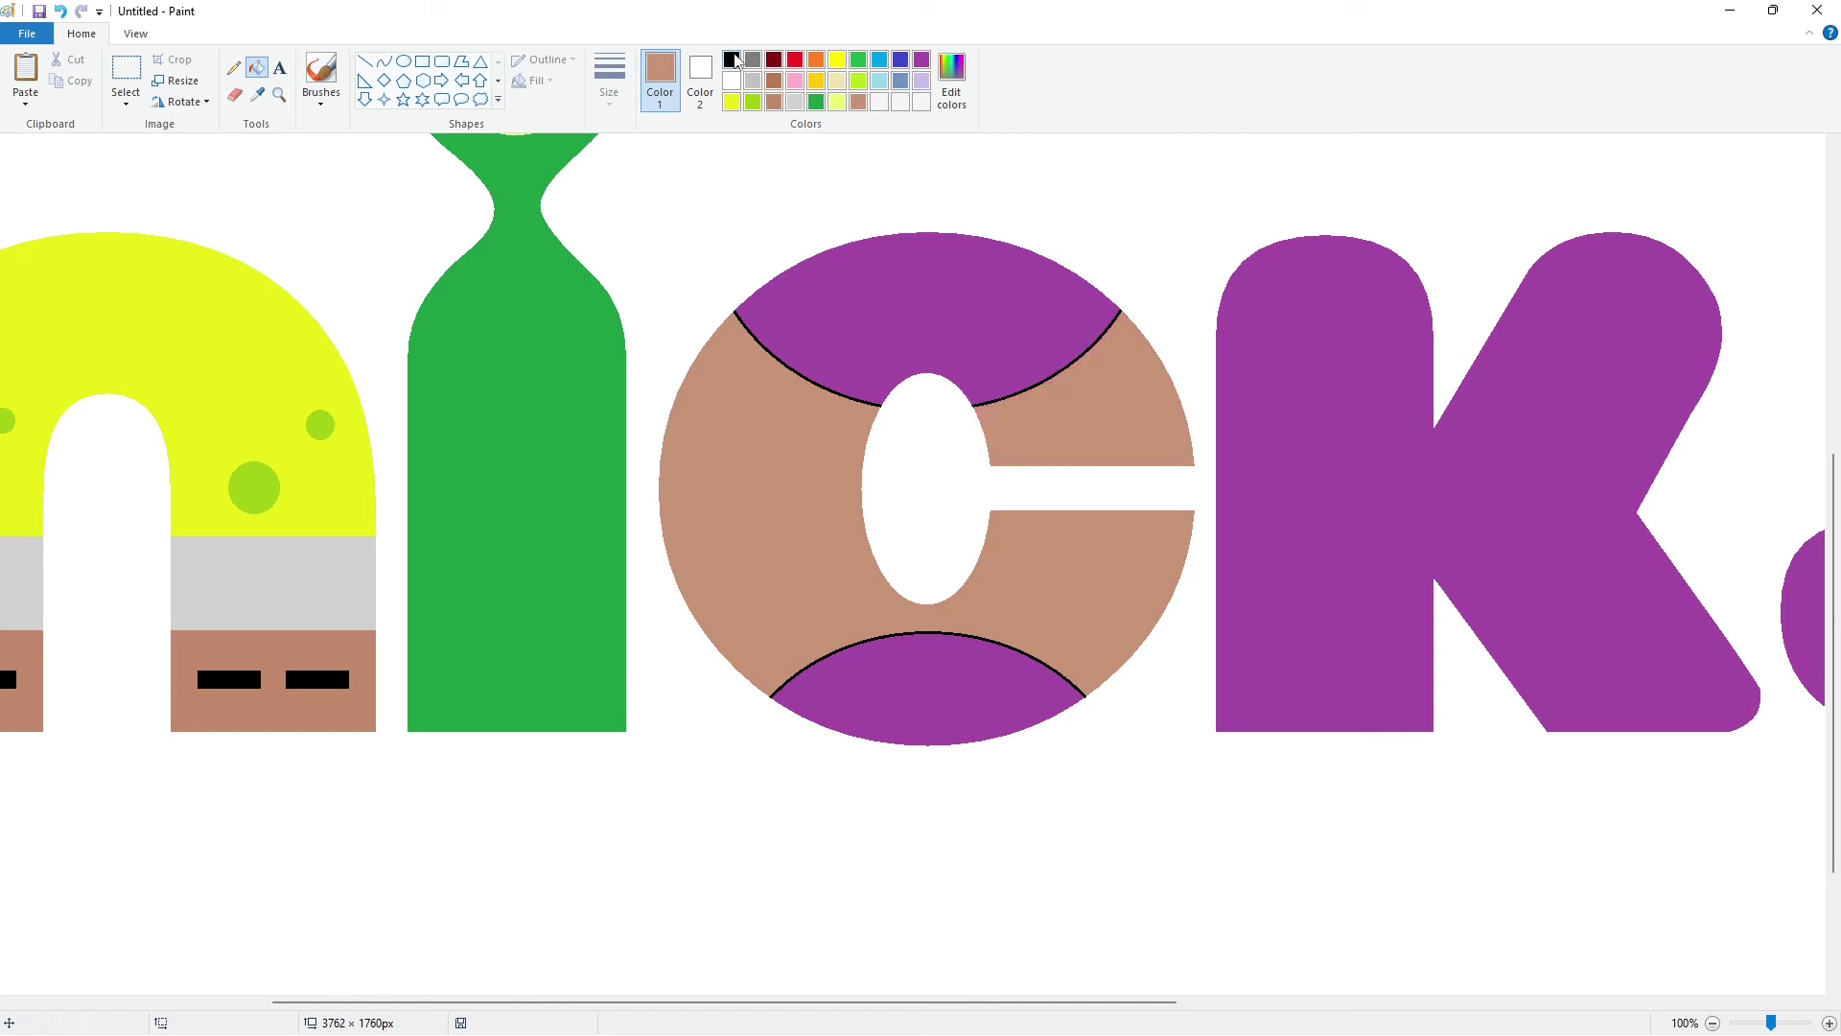
Step: Fill the c's top and bottom sections with black
click(731, 59)
click(903, 340)
click(927, 690)
Step: Mix a very pale tint from the light tan and fill the c's top section with it
click(856, 105)
click(952, 84)
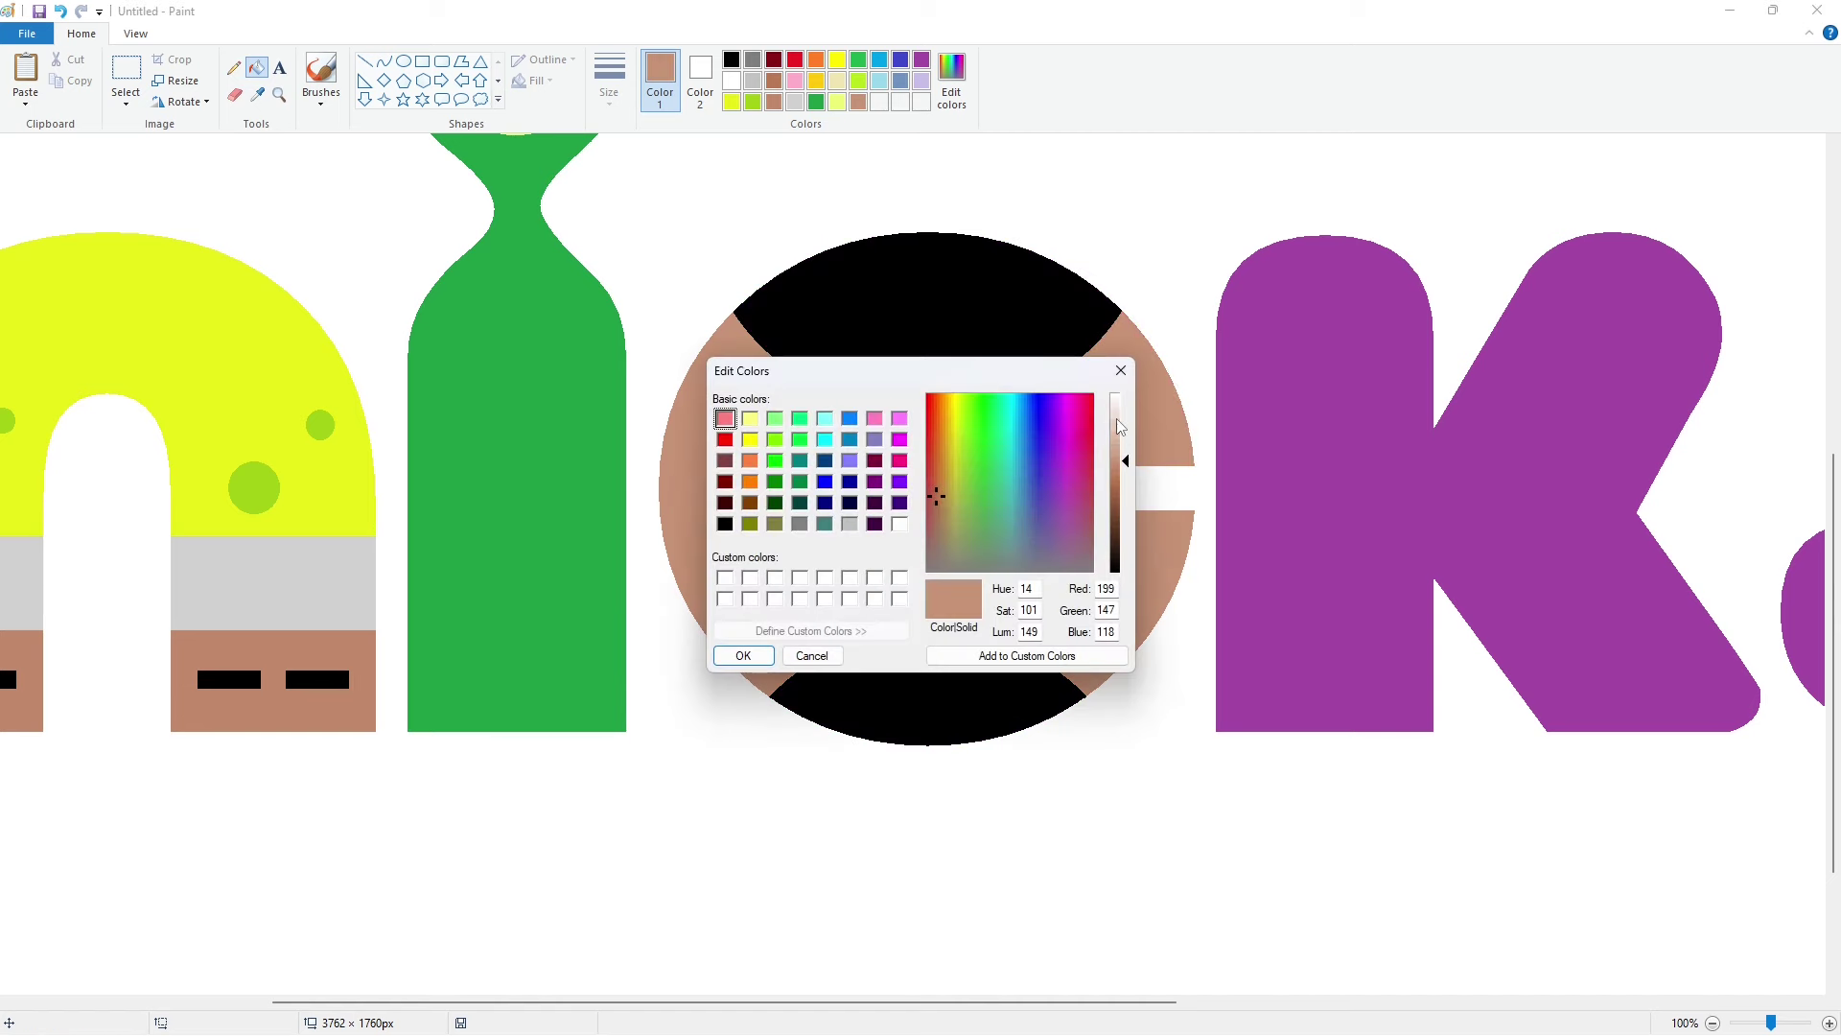
click(1120, 414)
click(741, 655)
click(941, 326)
Step: Mix a slightly lighter shade of the c's tan and fill the c's bottom section with it
click(858, 101)
click(952, 77)
click(1120, 443)
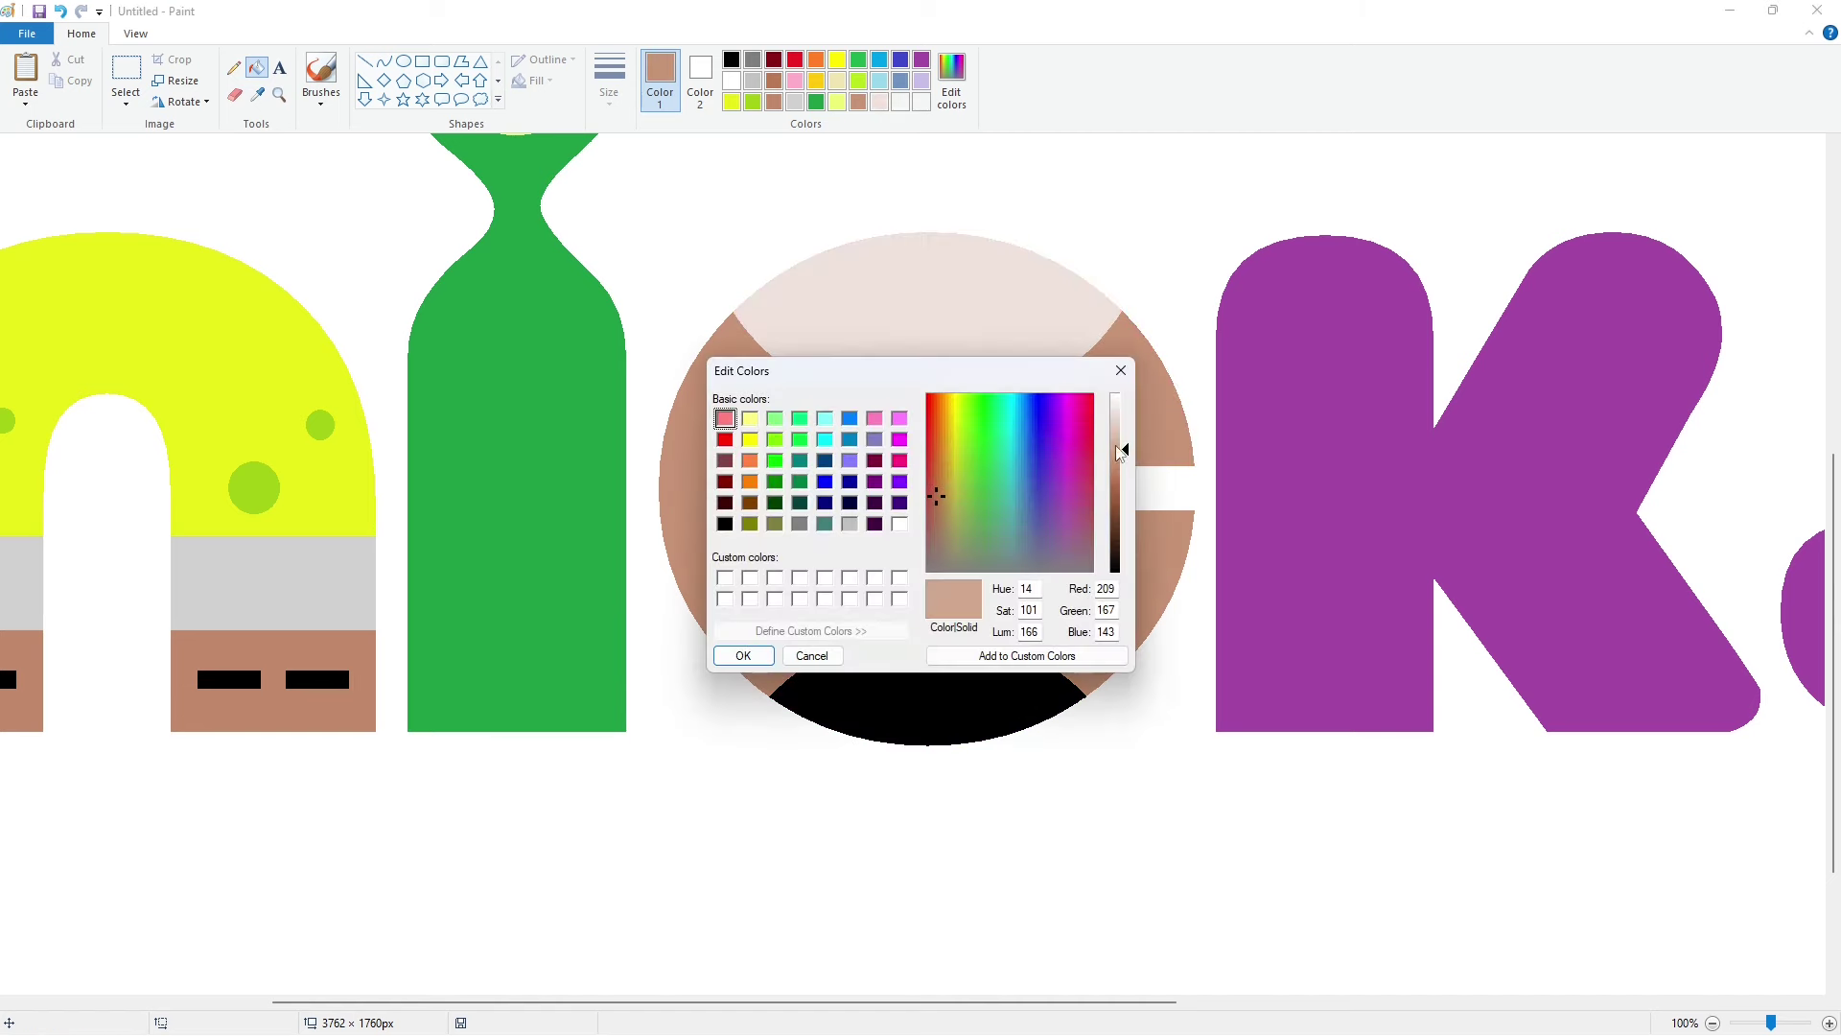
click(746, 653)
click(970, 717)
Step: Mix a pale cream from the very pale tint and fill the c's top section with it
click(880, 102)
click(952, 77)
click(951, 486)
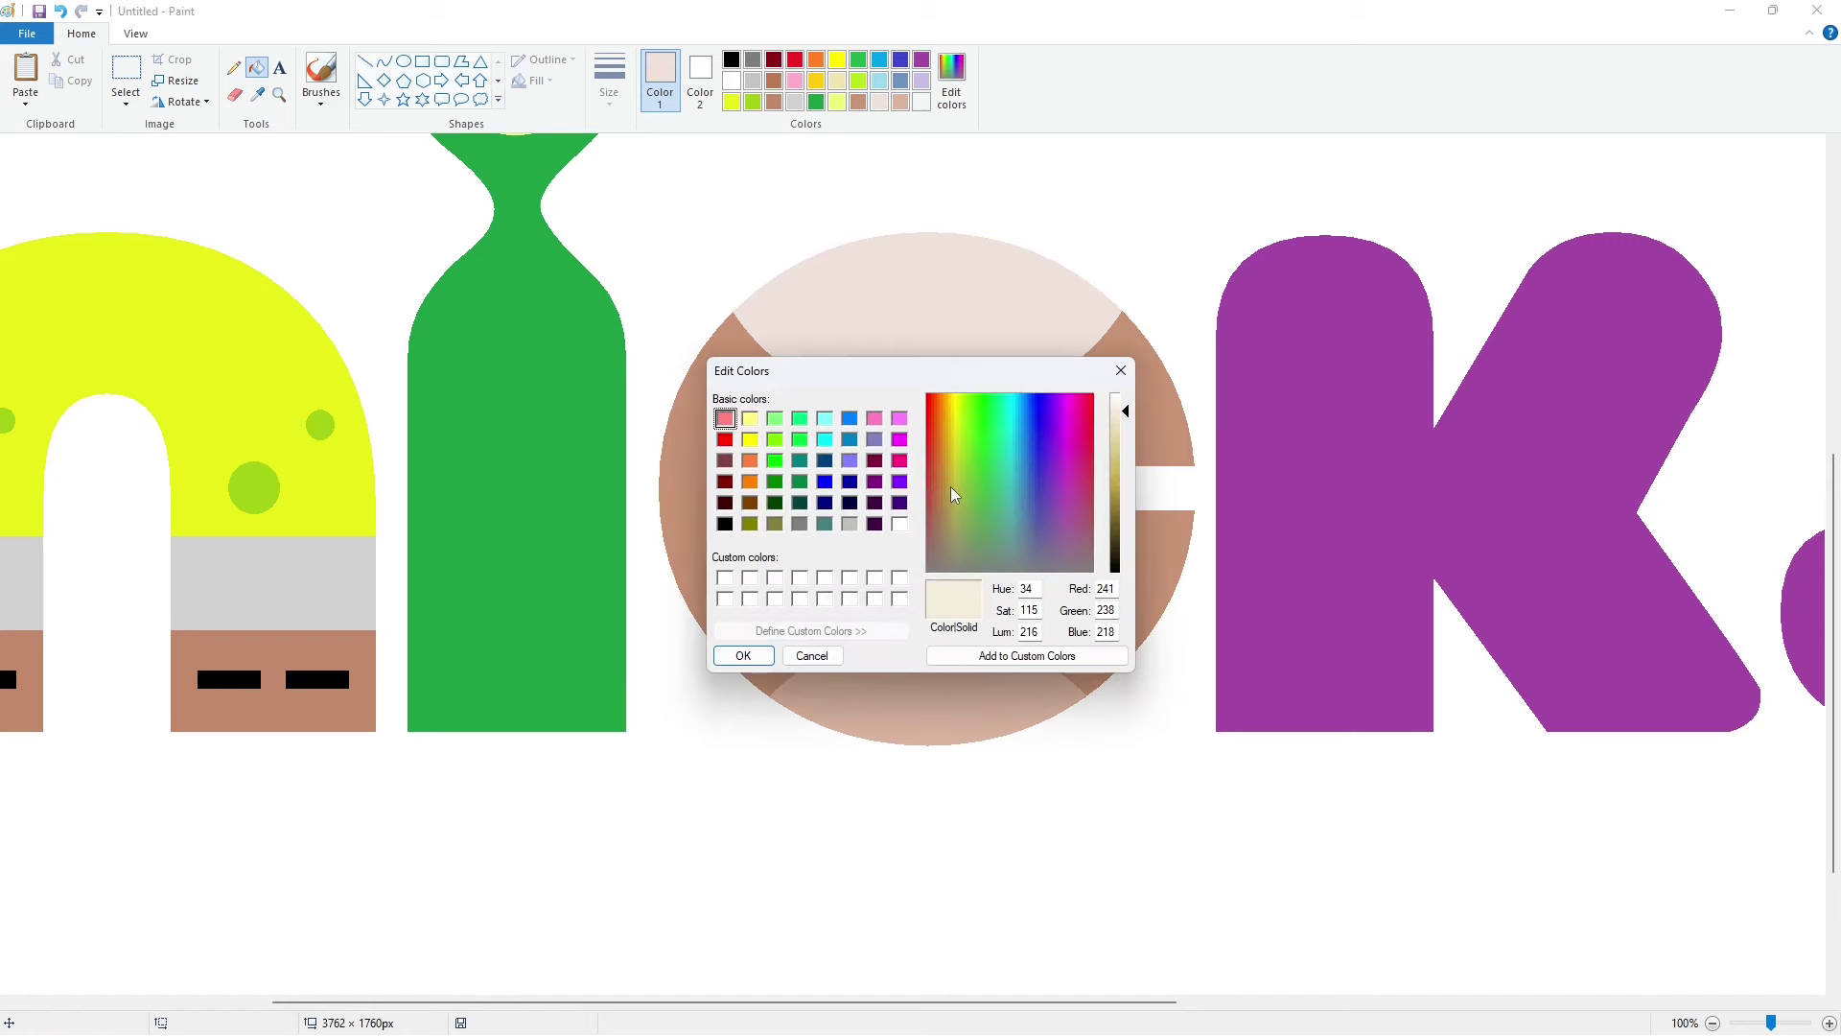
click(744, 656)
click(992, 286)
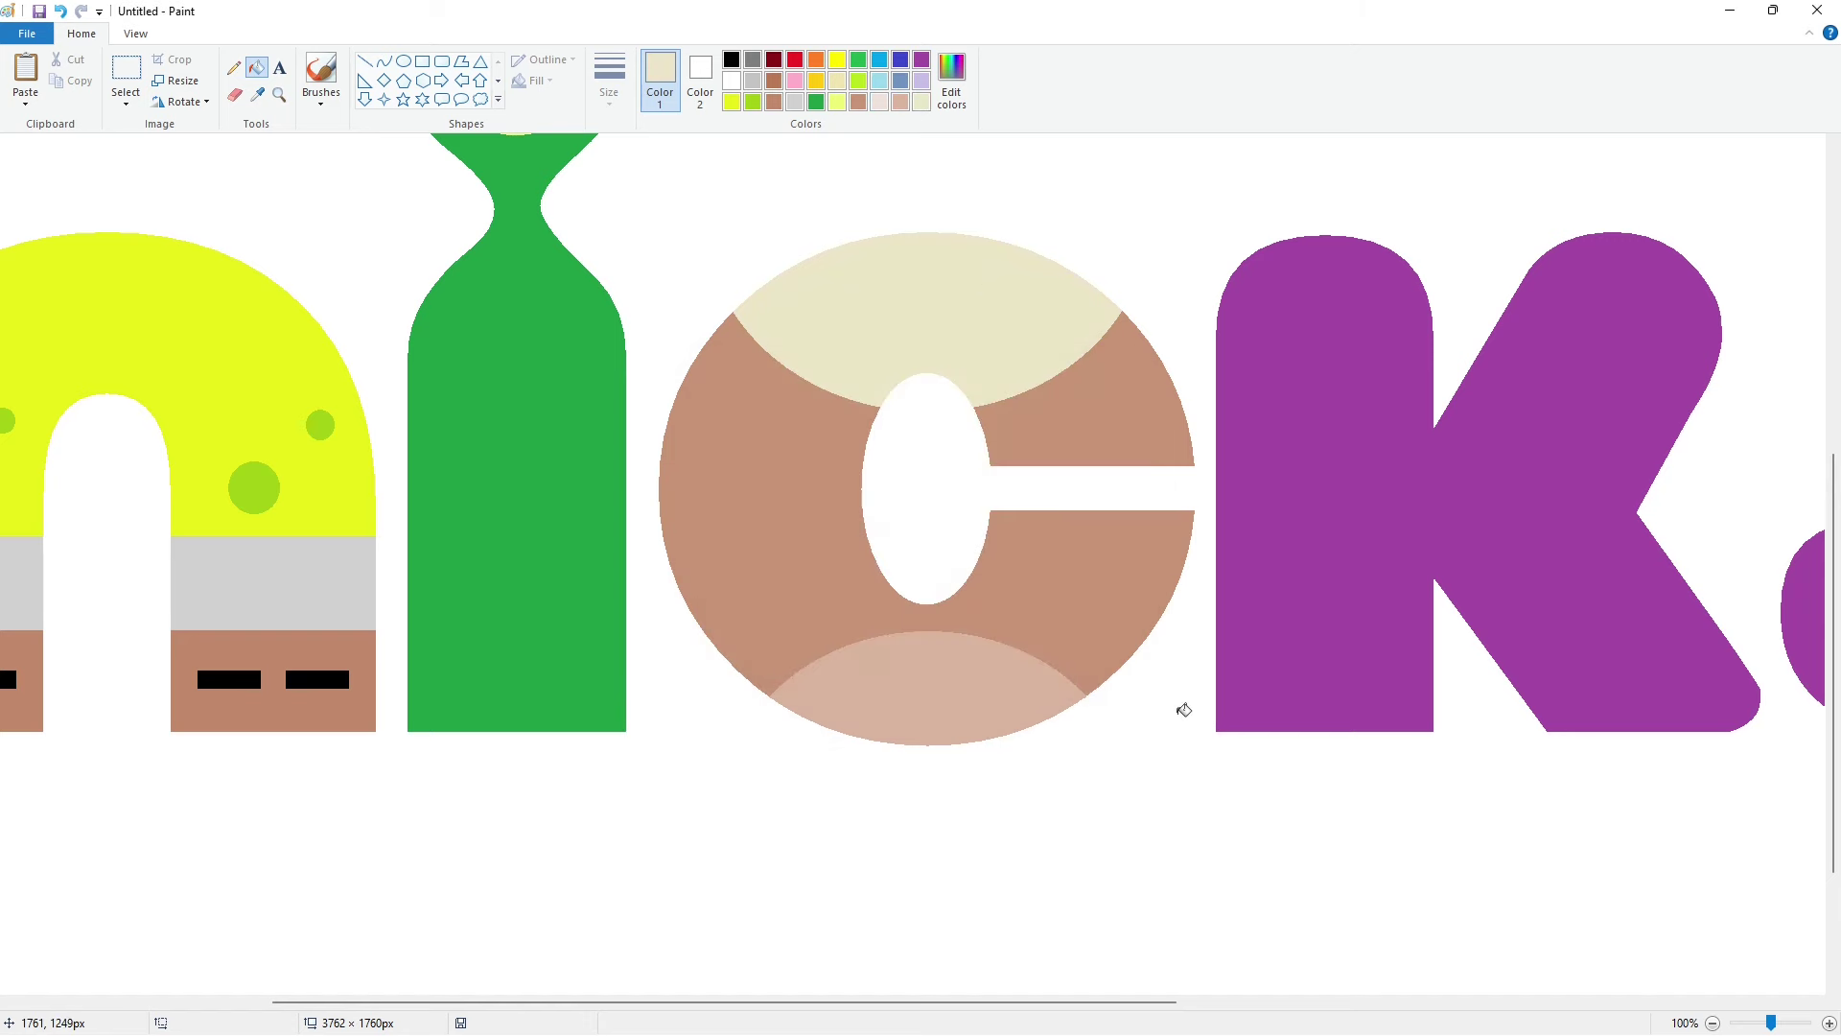
Step: Draw a slanted black line across the k's stem from the lower notch and fill the stem below it with black
drag(856, 1002, 1088, 1002)
click(732, 59)
click(365, 62)
click(609, 81)
click(654, 210)
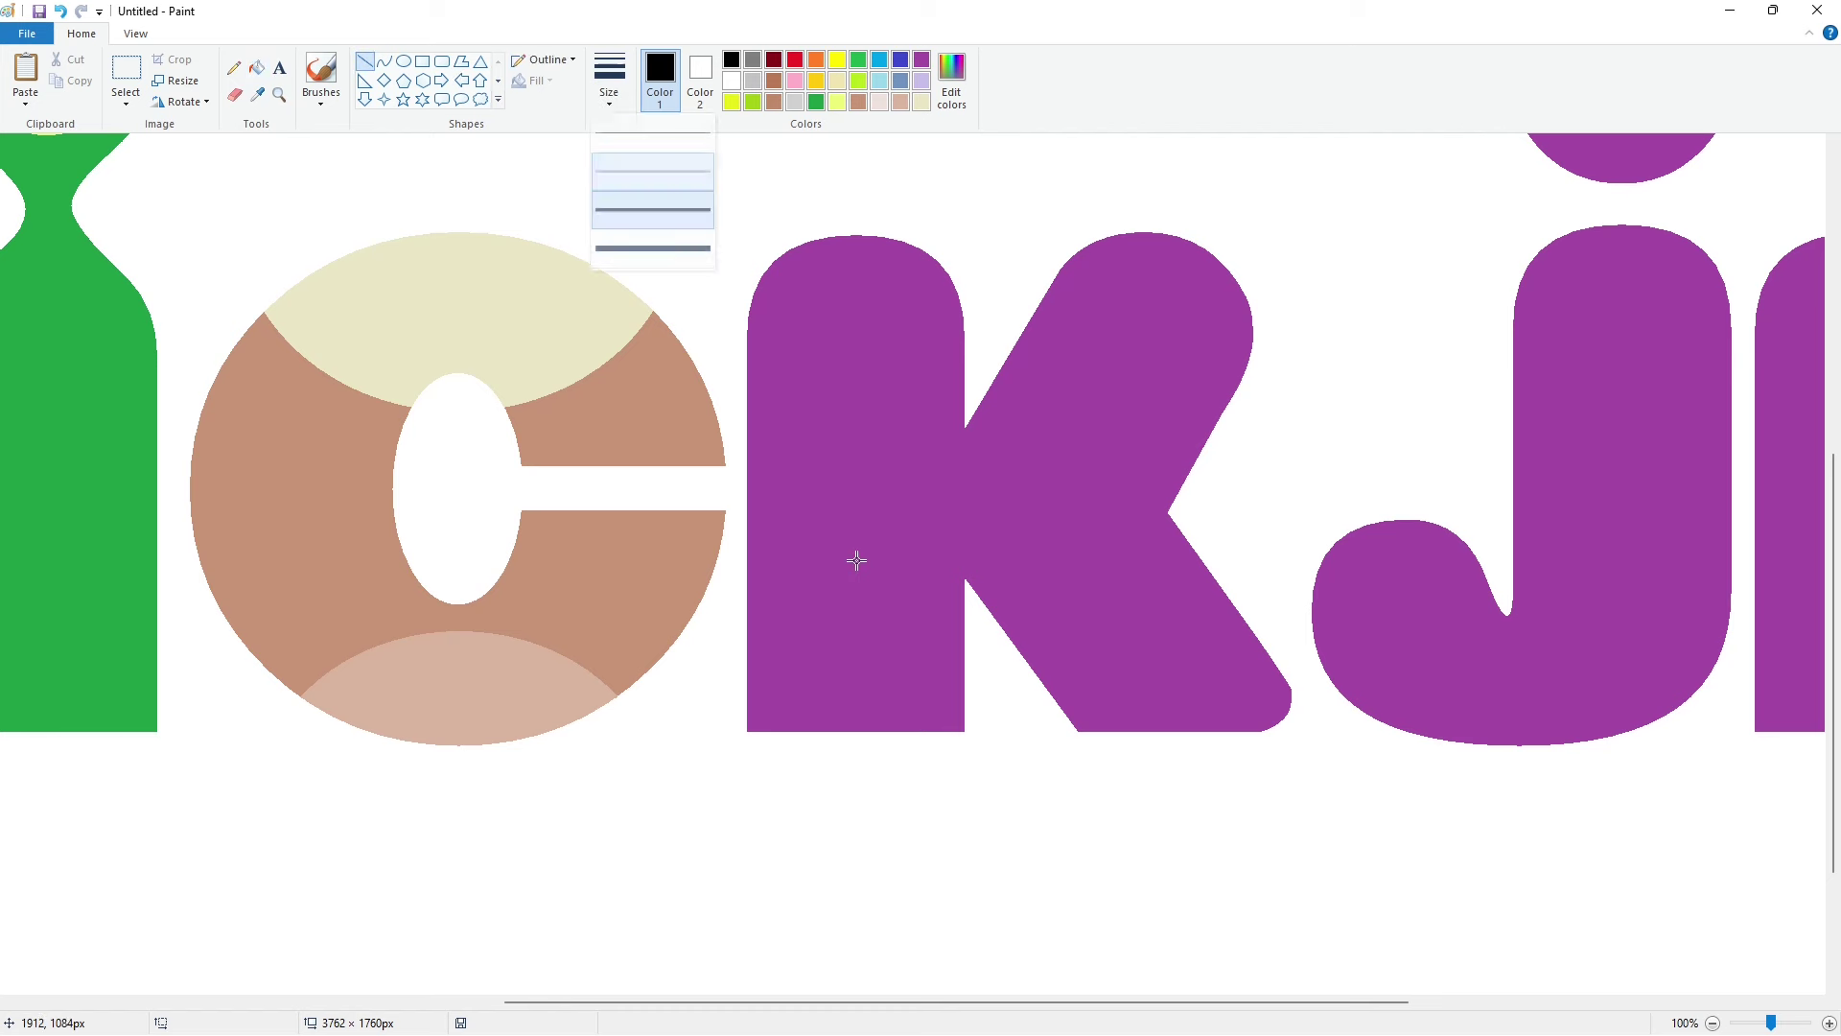
drag(964, 582, 754, 535)
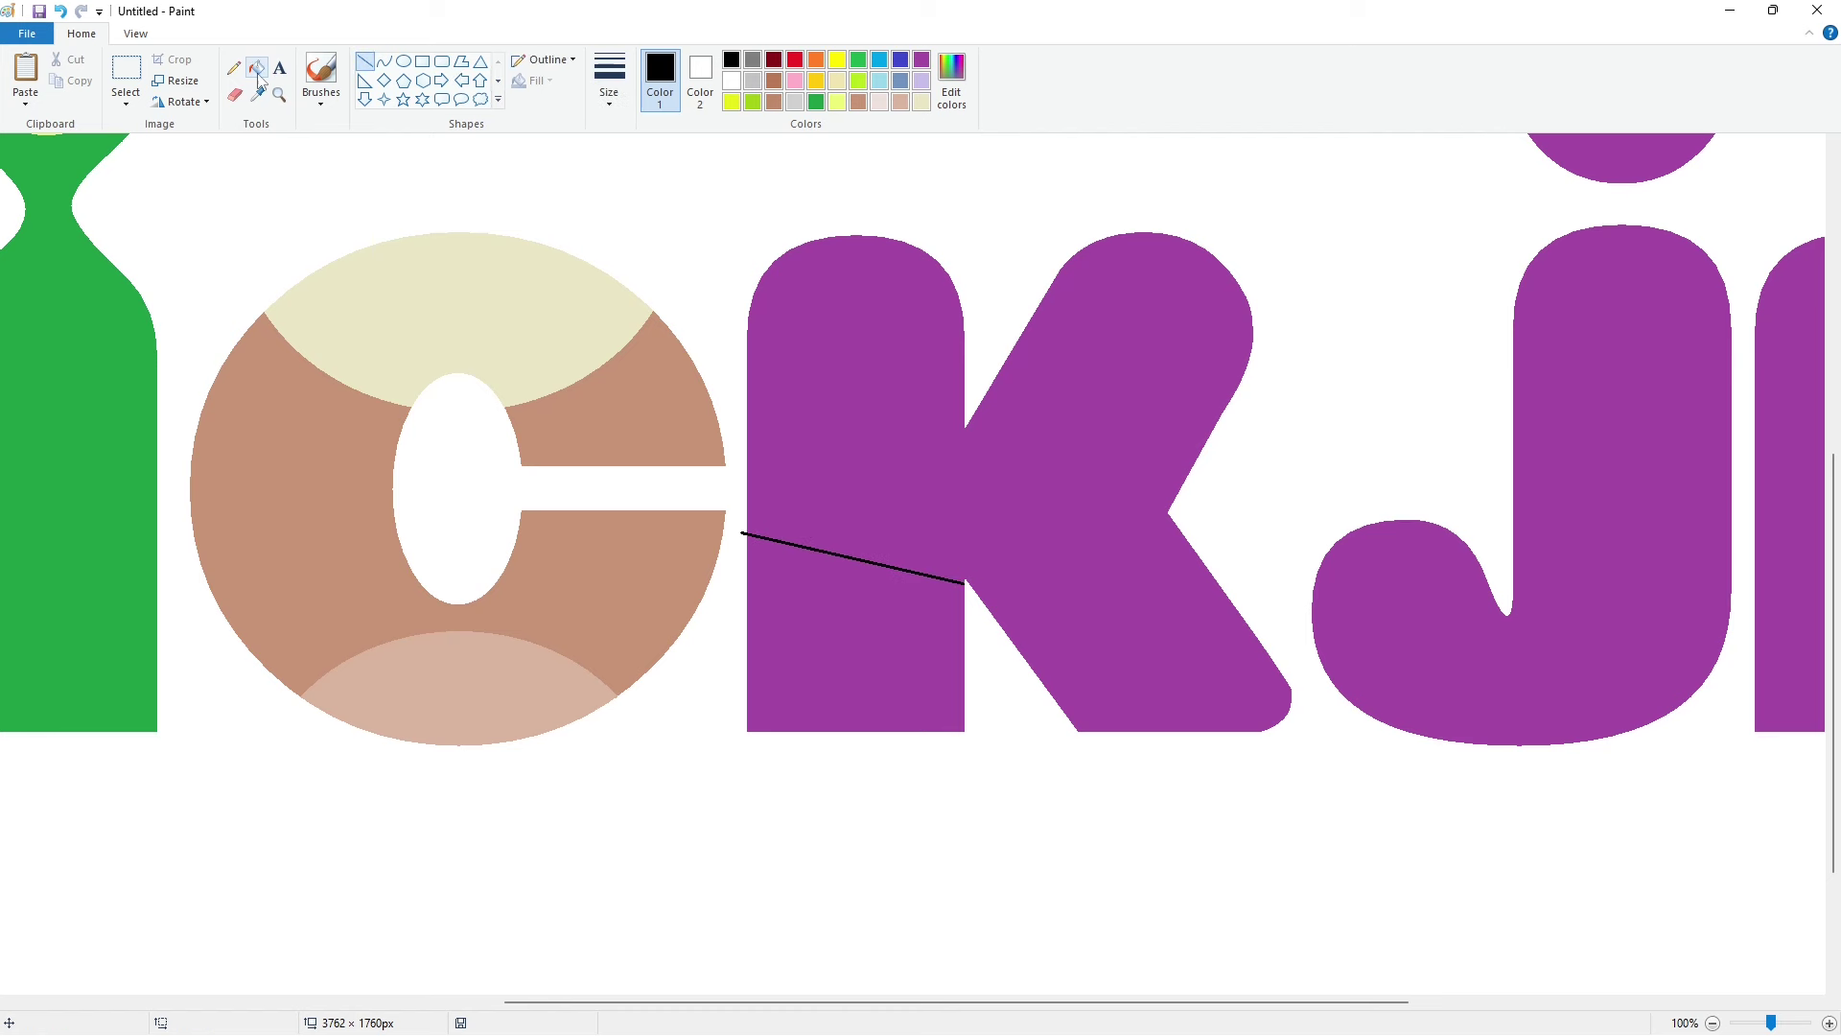
click(258, 70)
click(833, 625)
Step: Trim the line end protruding beside the k with a thick vertical white line about 45 px long
click(732, 80)
click(366, 61)
click(609, 81)
click(658, 241)
drag(739, 518, 739, 560)
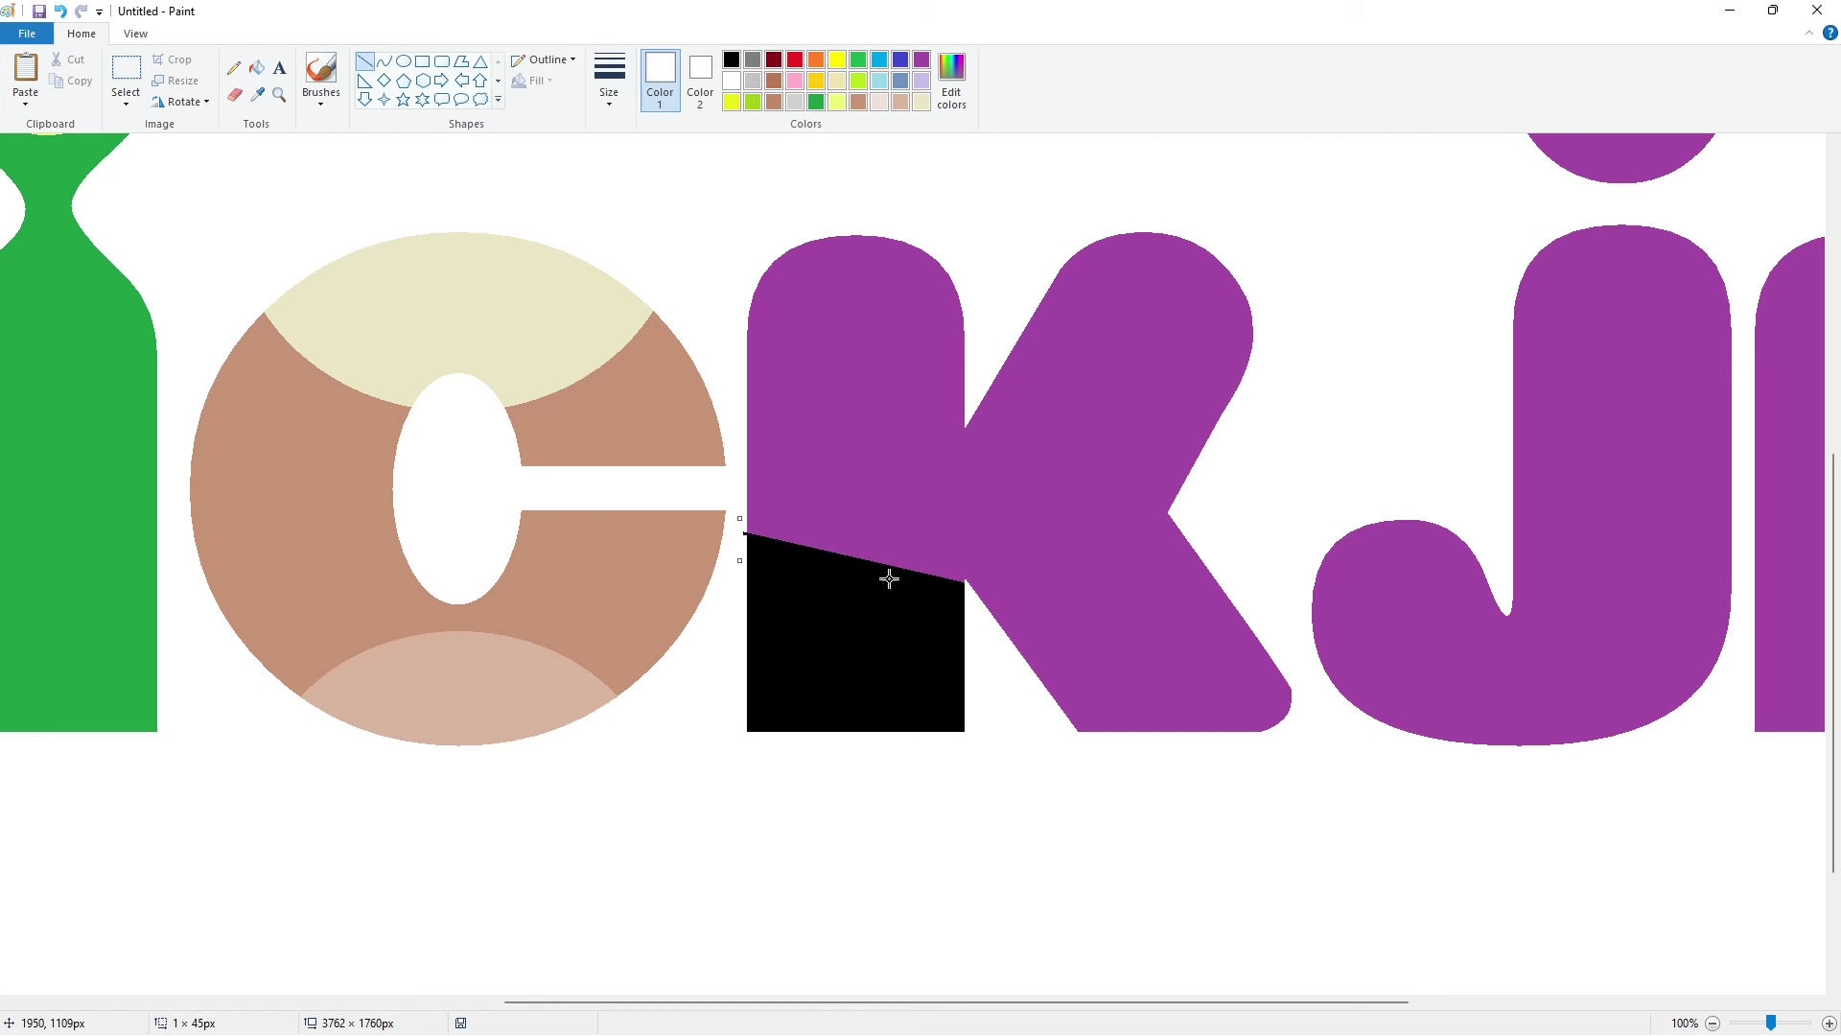
Step: Fill the black lower section of the k's stem with lavender
click(922, 80)
click(256, 68)
click(882, 614)
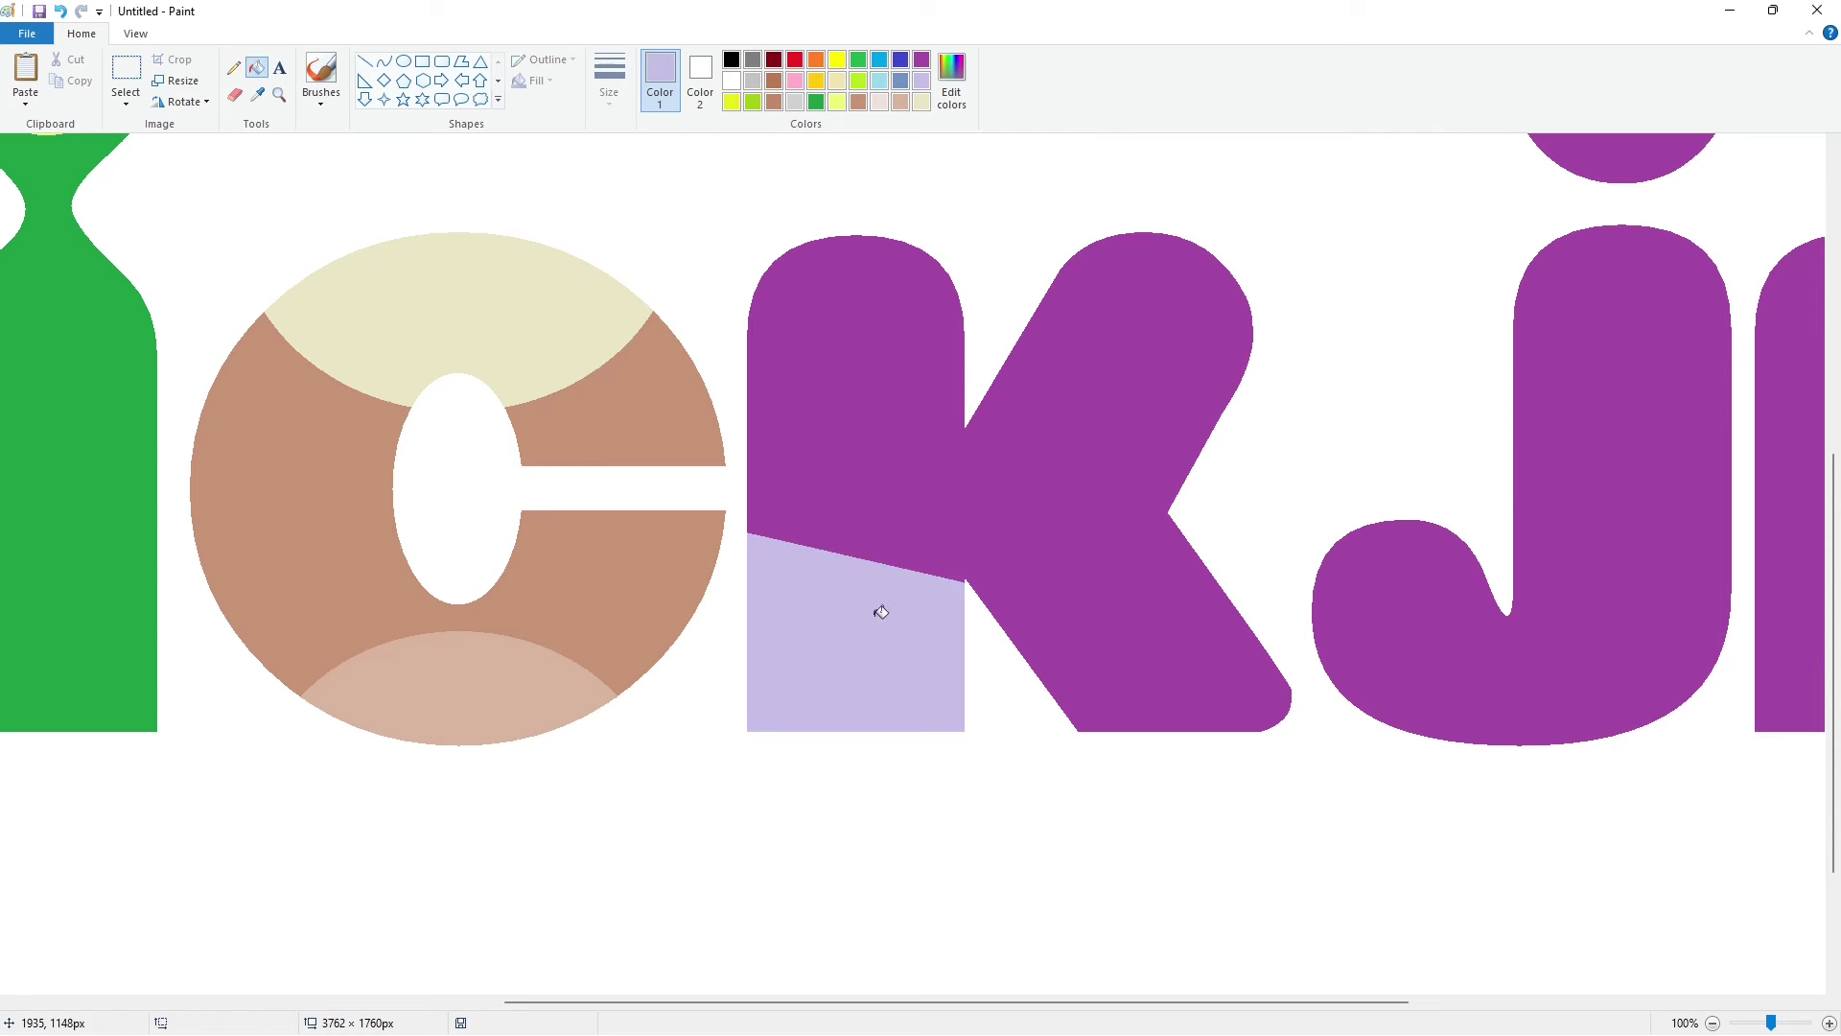
Step: Draw a black-outlined circle of about 52 × 50 px in the upper part of the k's lavender section
click(403, 60)
click(731, 59)
mouse_move(778, 601)
mouse_down()
mouse_move(822, 643)
mouse_move(831, 592)
mouse_move(802, 617)
mouse_up()
click(609, 77)
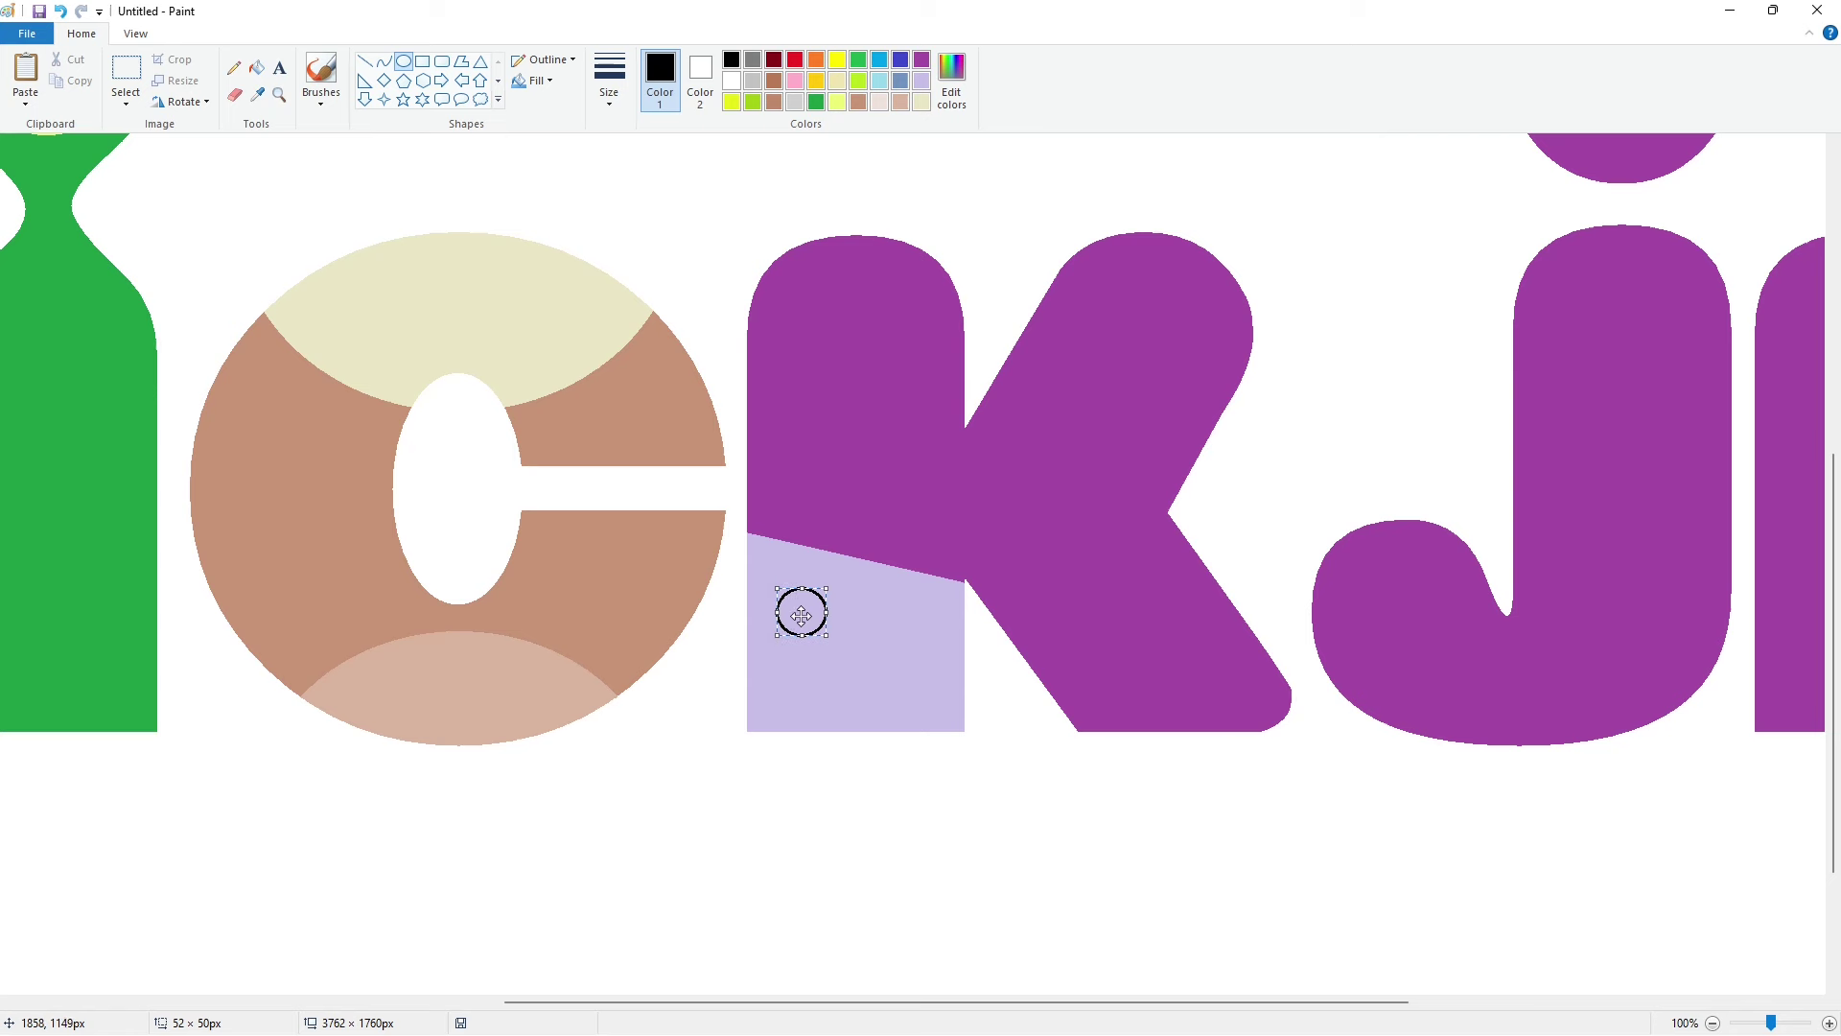
click(758, 576)
Step: Connect the circle to the lavender section's top and outer edges with black curves and fill the enclosed patch with black
click(384, 63)
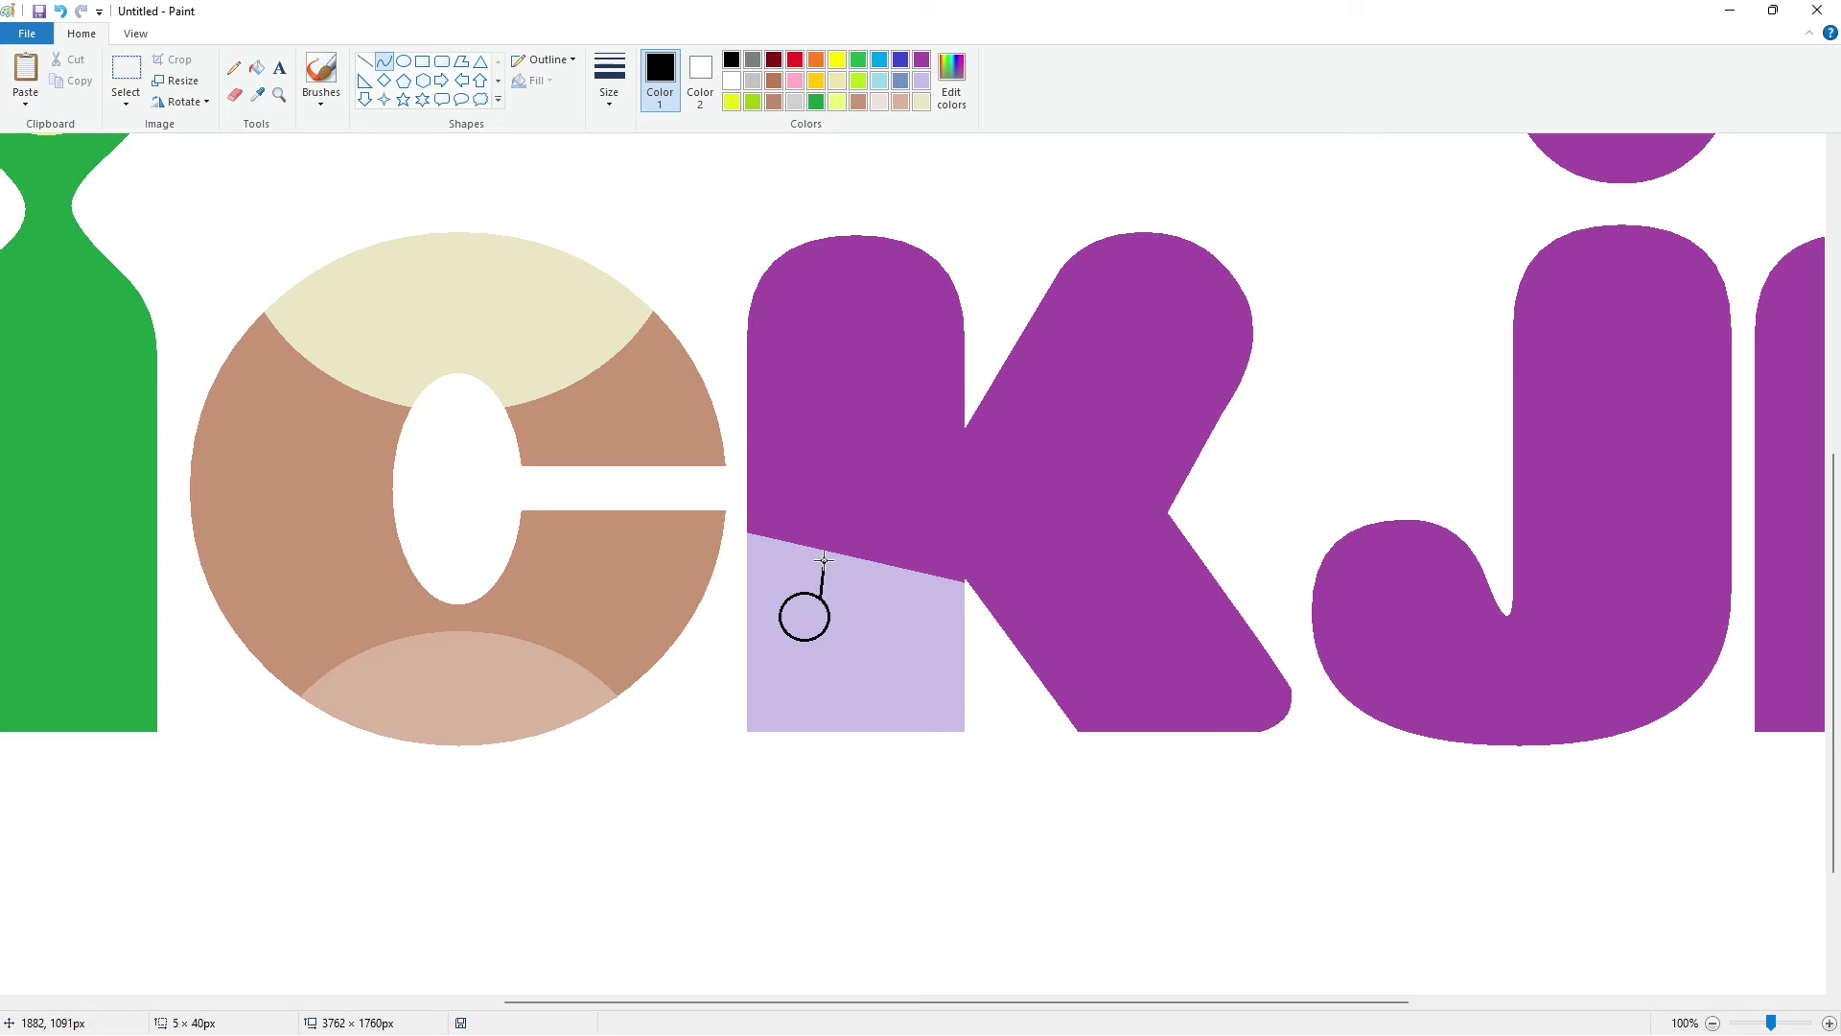
mouse_move(777, 579)
mouse_down()
mouse_move(758, 570)
mouse_move(827, 567)
mouse_move(776, 579)
mouse_move(789, 550)
mouse_up()
click(891, 595)
click(916, 547)
click(257, 68)
click(810, 608)
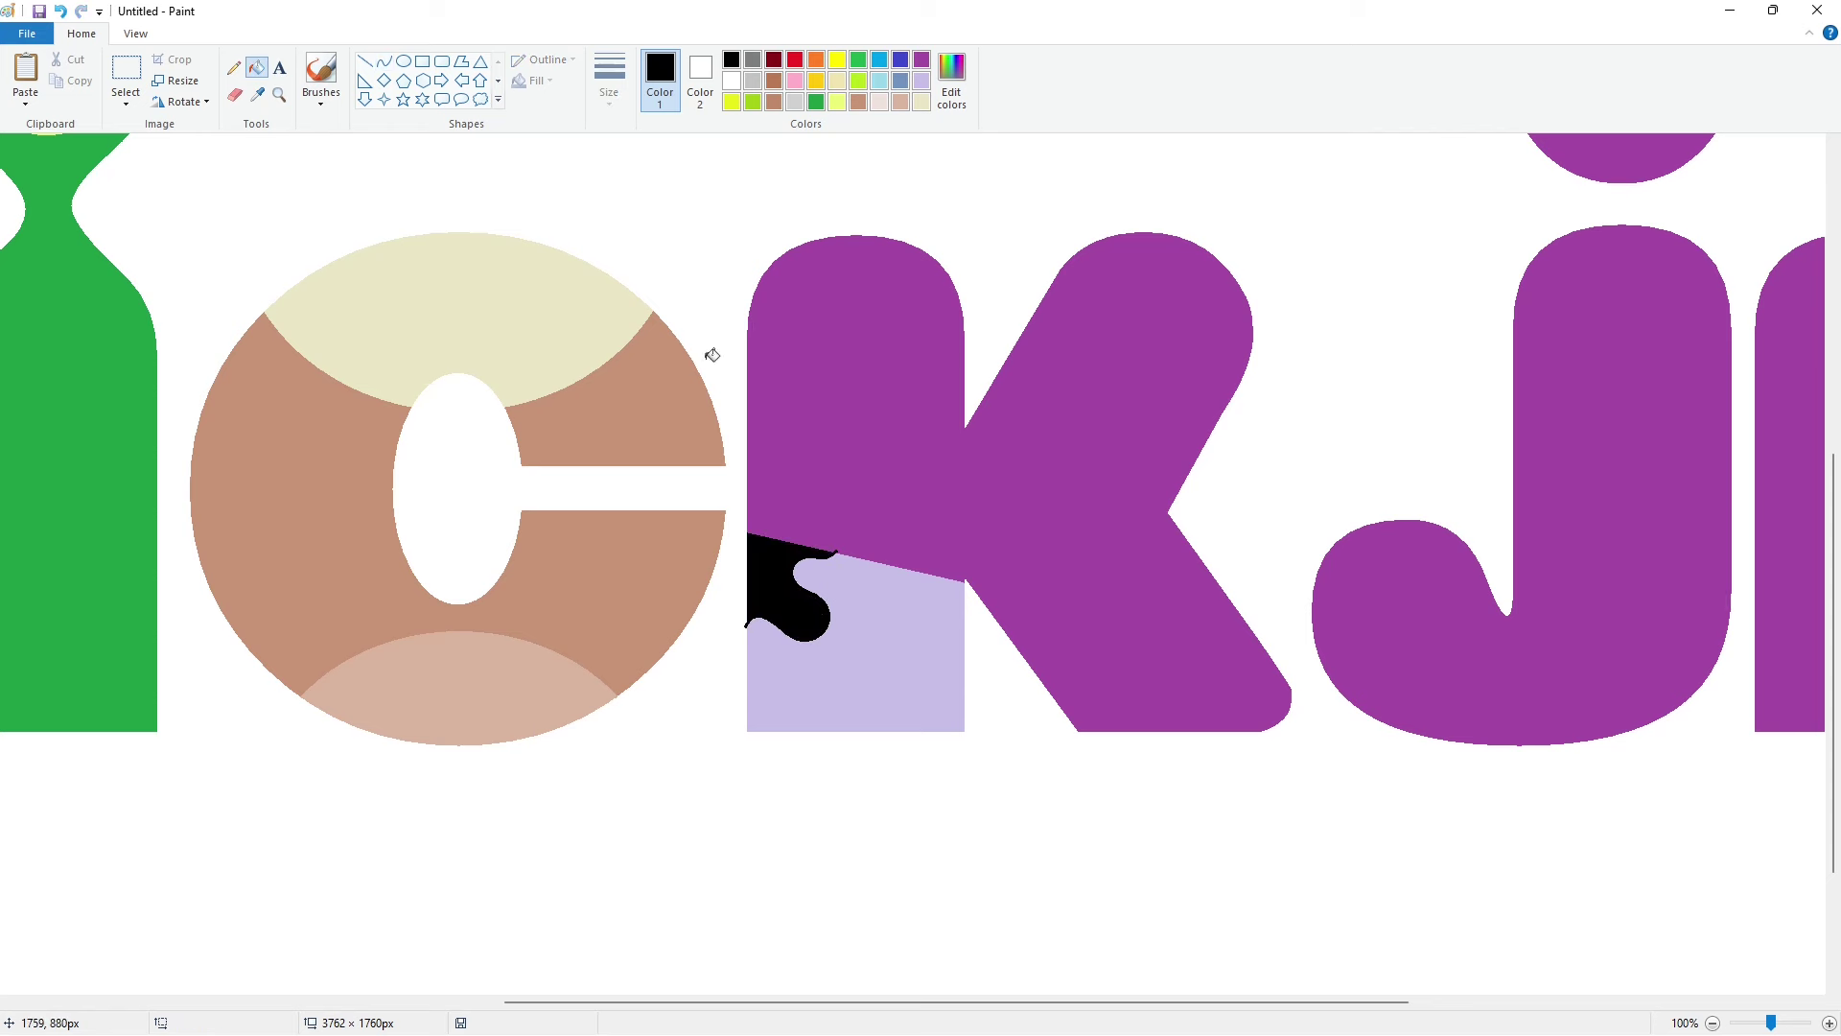
Step: Draw a circle about 70 px wide over the lavender section's bottom outer corner and fill its part inside the k with black
click(405, 61)
drag(736, 692, 800, 755)
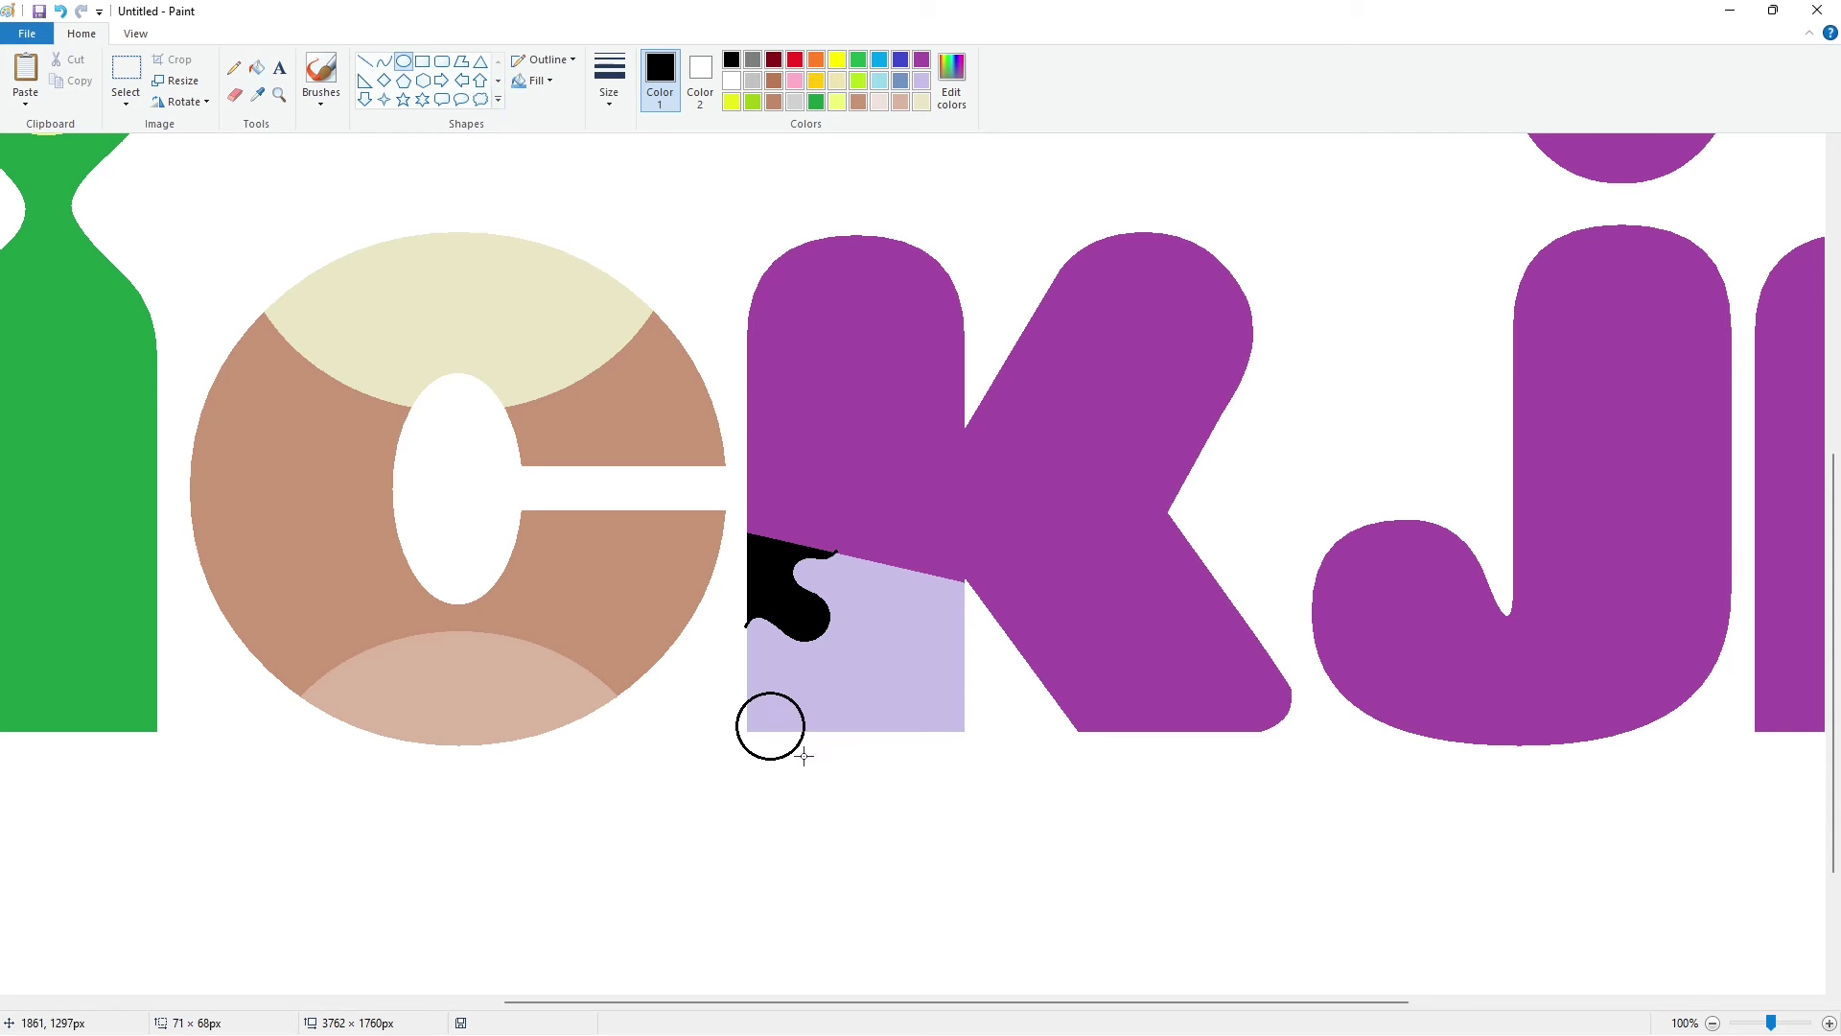
click(259, 69)
click(772, 714)
Step: Draw a circle with curves running to the lavender section's inner and bottom edges and fill the enclosed patch with black
click(405, 61)
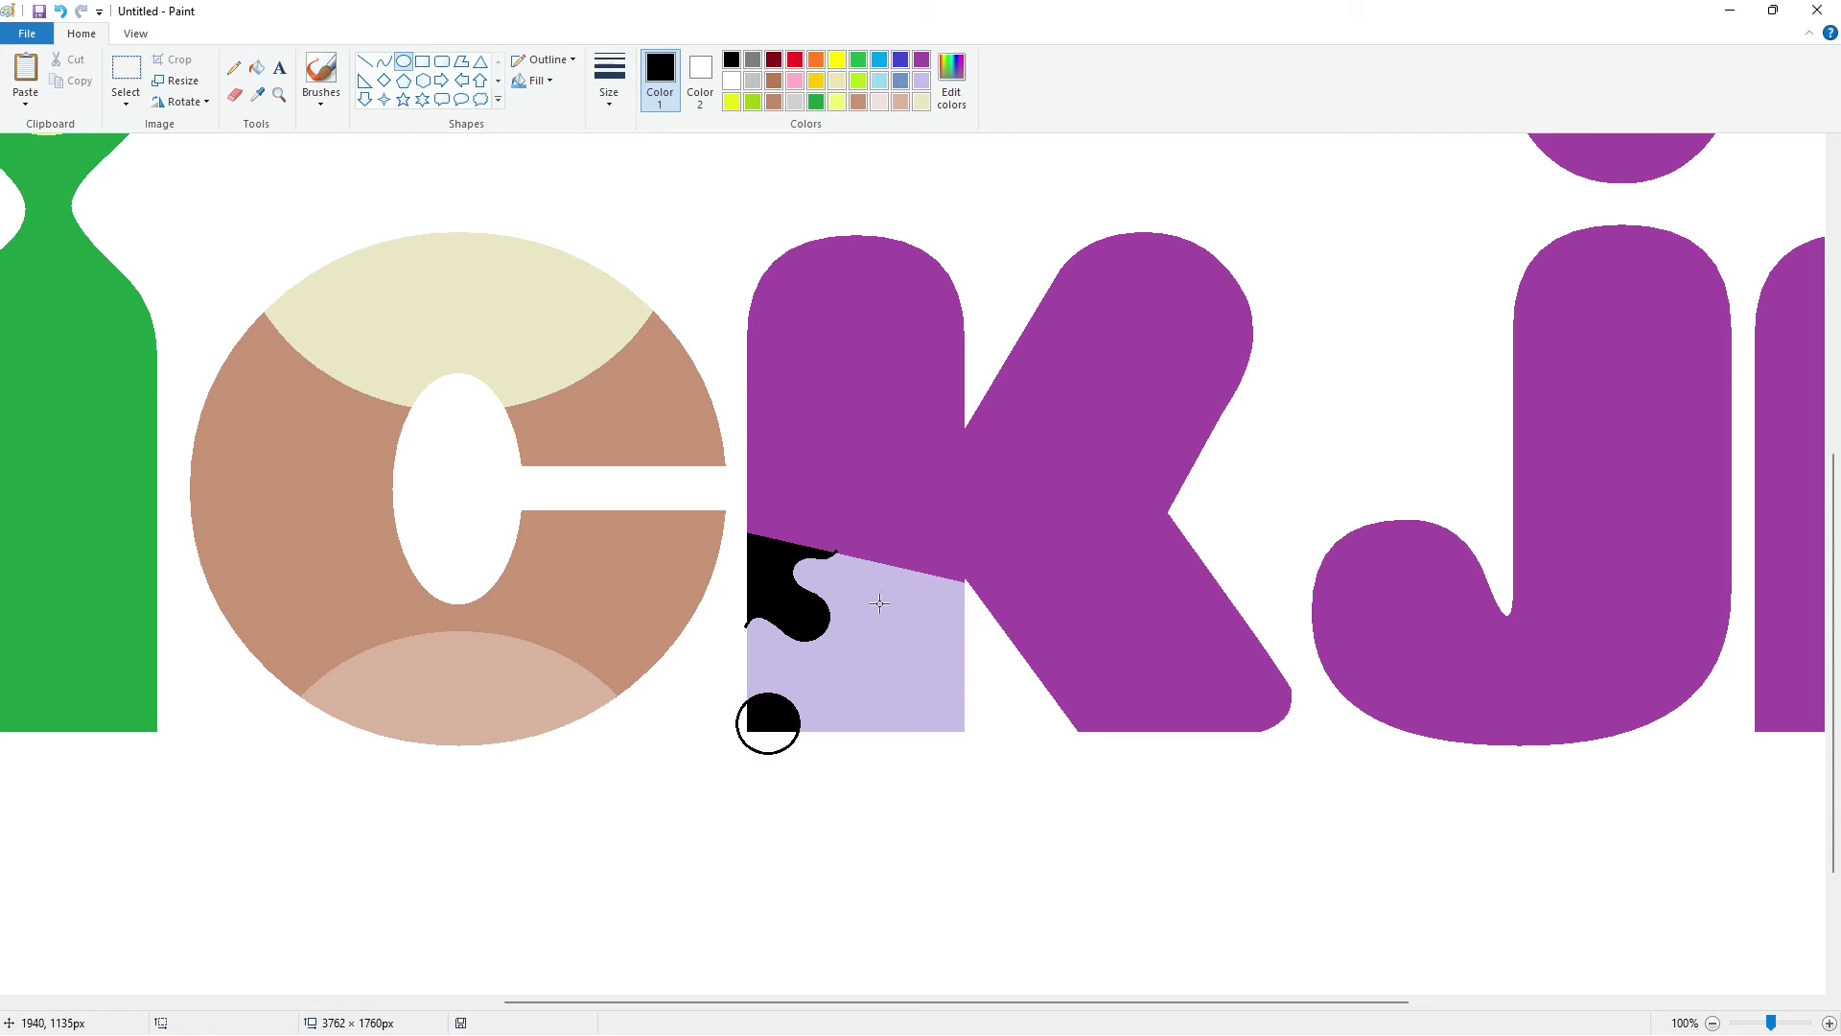
mouse_move(865, 646)
mouse_down()
mouse_move(911, 712)
mouse_move(950, 706)
mouse_up()
click(999, 677)
click(383, 62)
click(972, 722)
click(1060, 703)
click(257, 68)
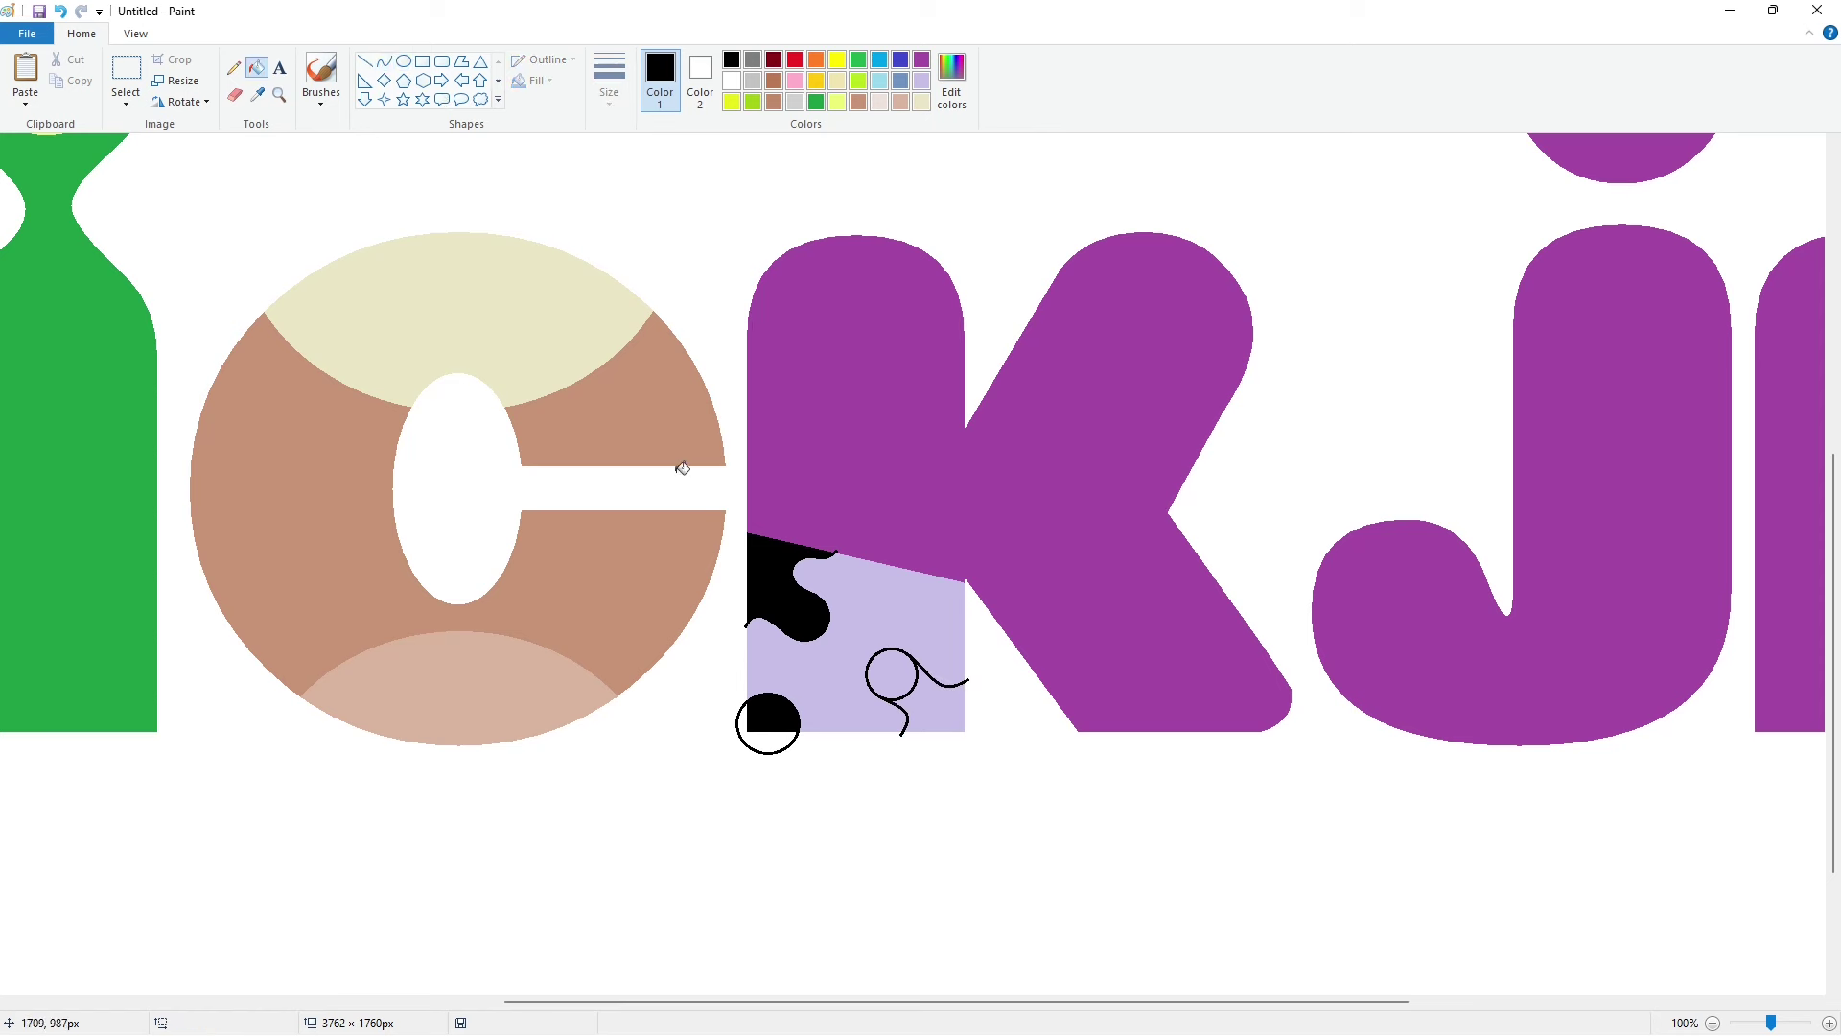
click(892, 677)
click(937, 714)
Step: Cut the black outlines protruding beyond both sides of the k's stem with thick white lines
click(365, 61)
click(609, 81)
click(654, 252)
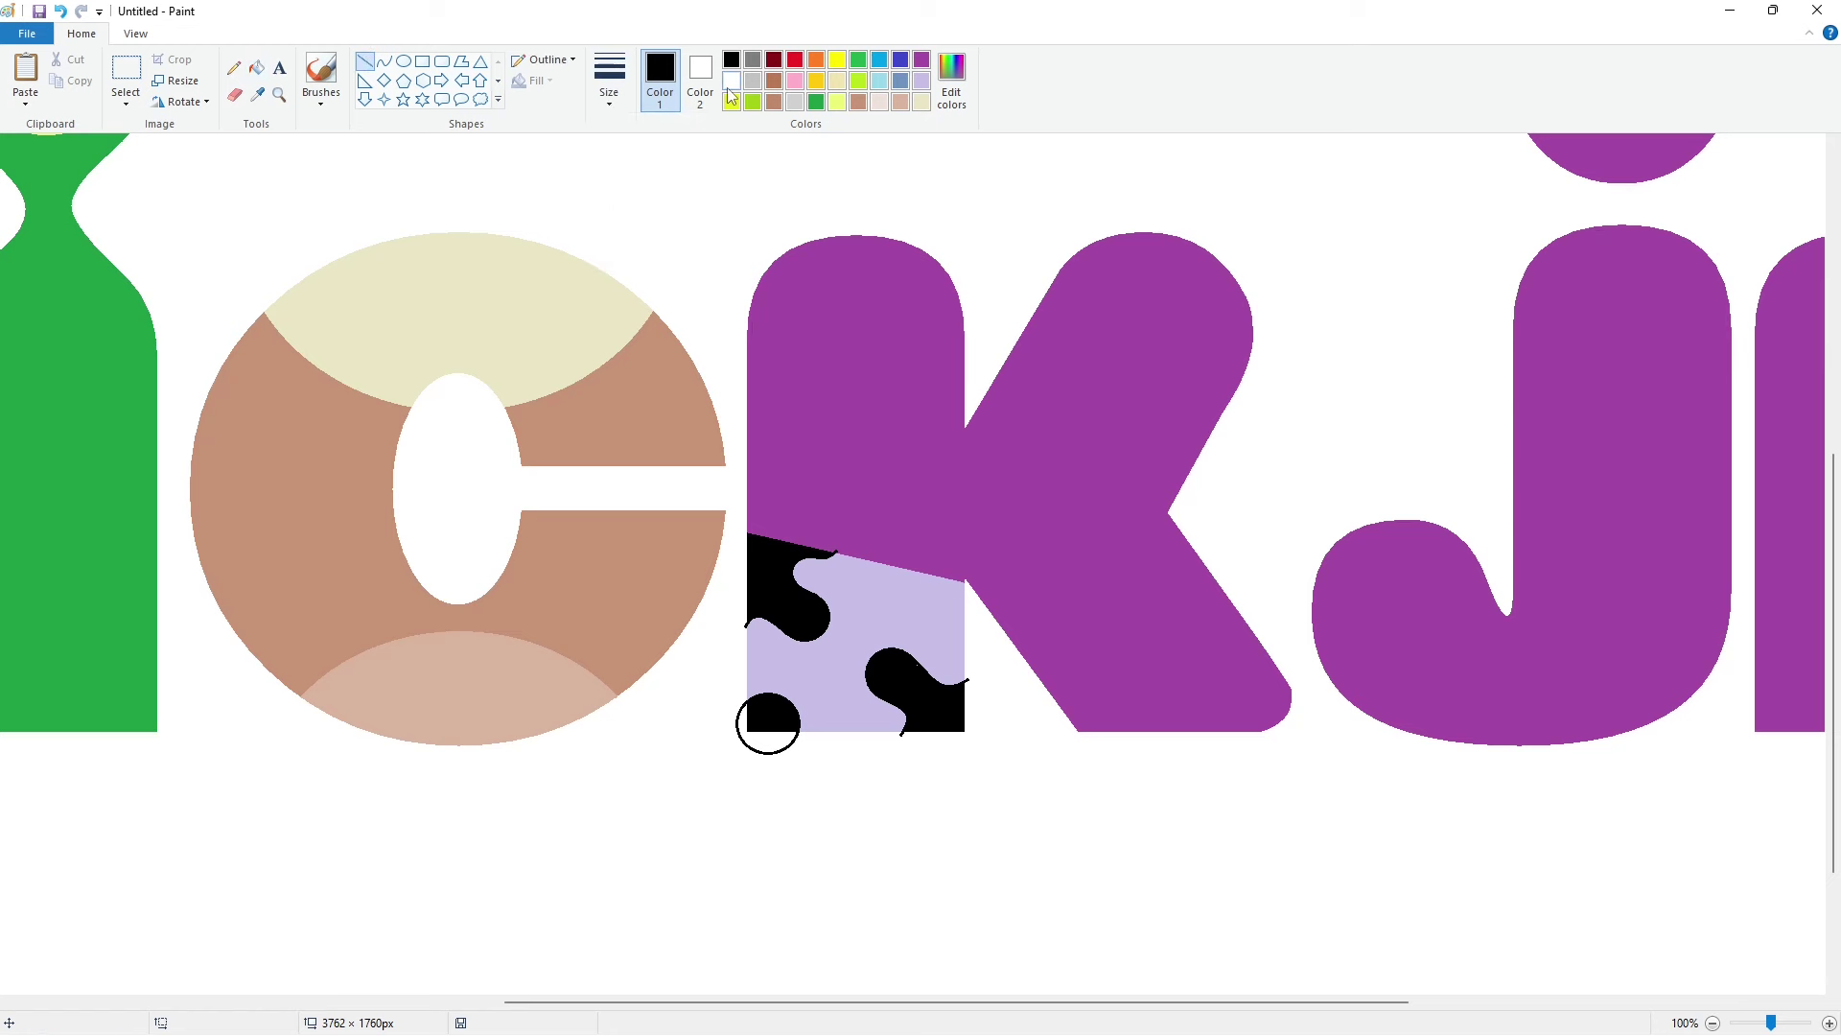
click(732, 80)
drag(744, 533, 743, 739)
drag(964, 692, 964, 699)
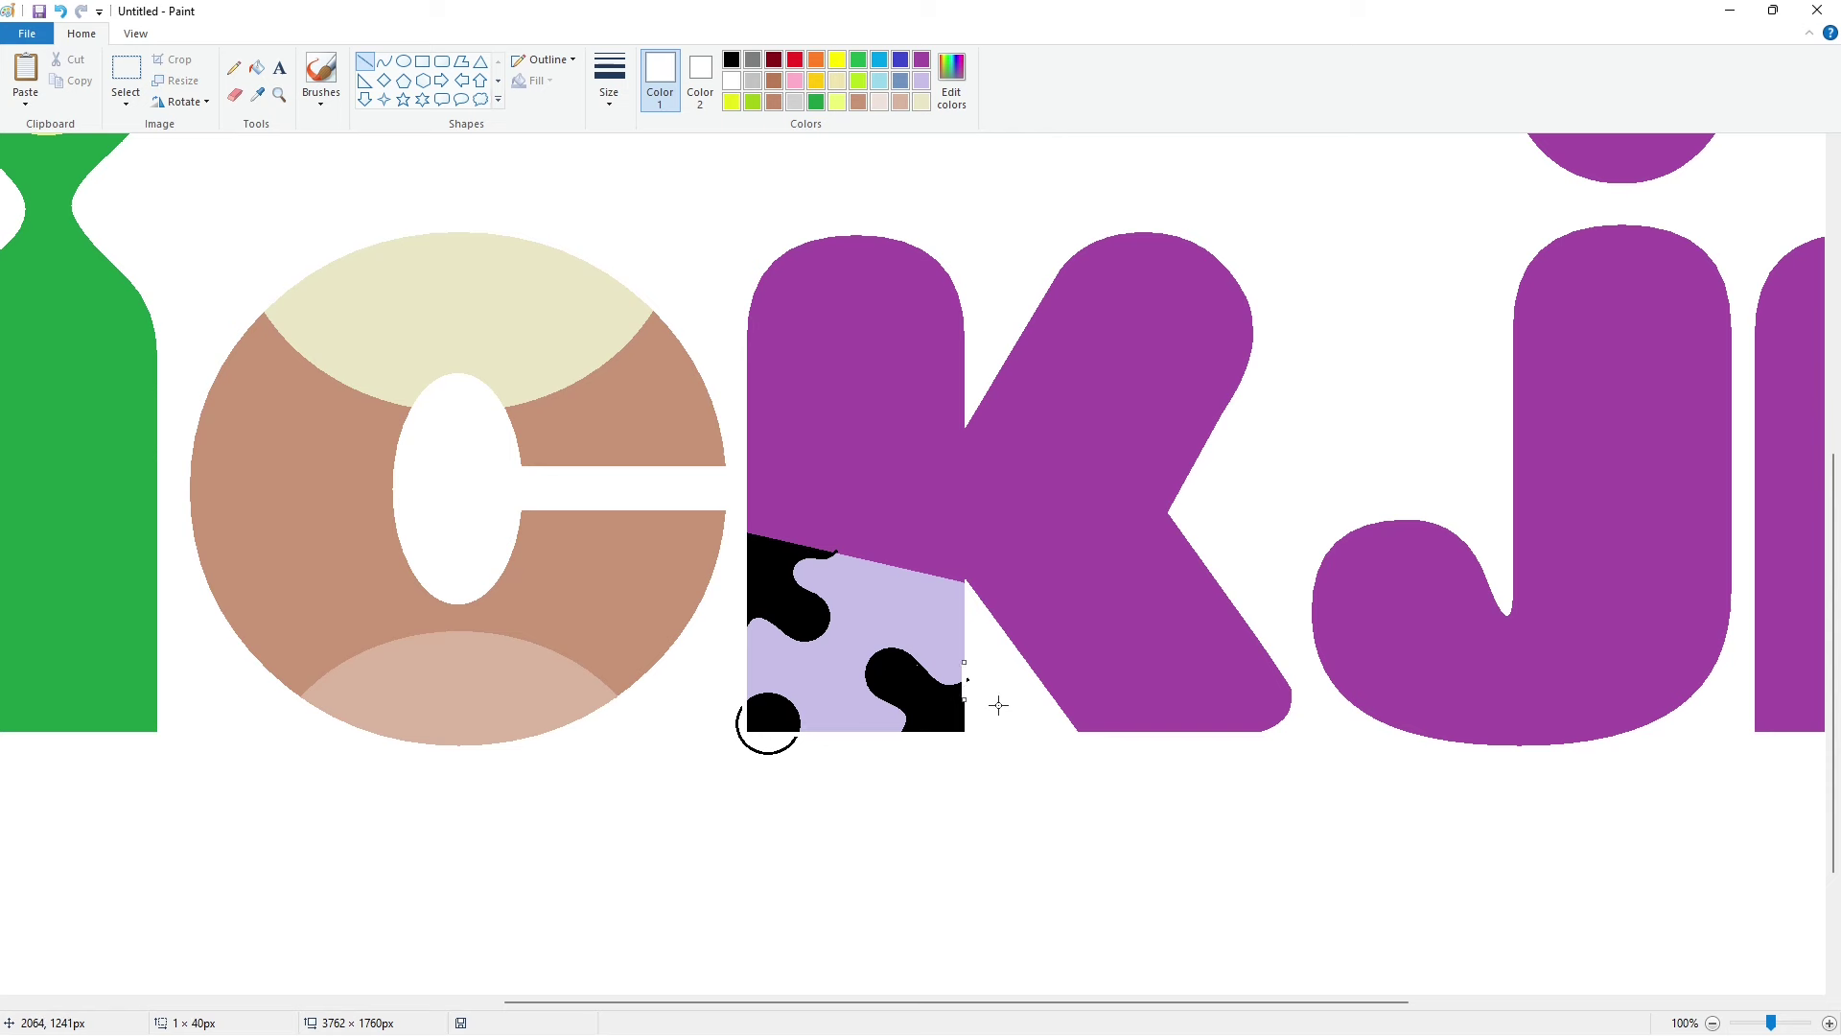
Step: Cover the black bump above the k's slanted section edge with a purple line of about 44 × 10 px
click(234, 68)
click(731, 60)
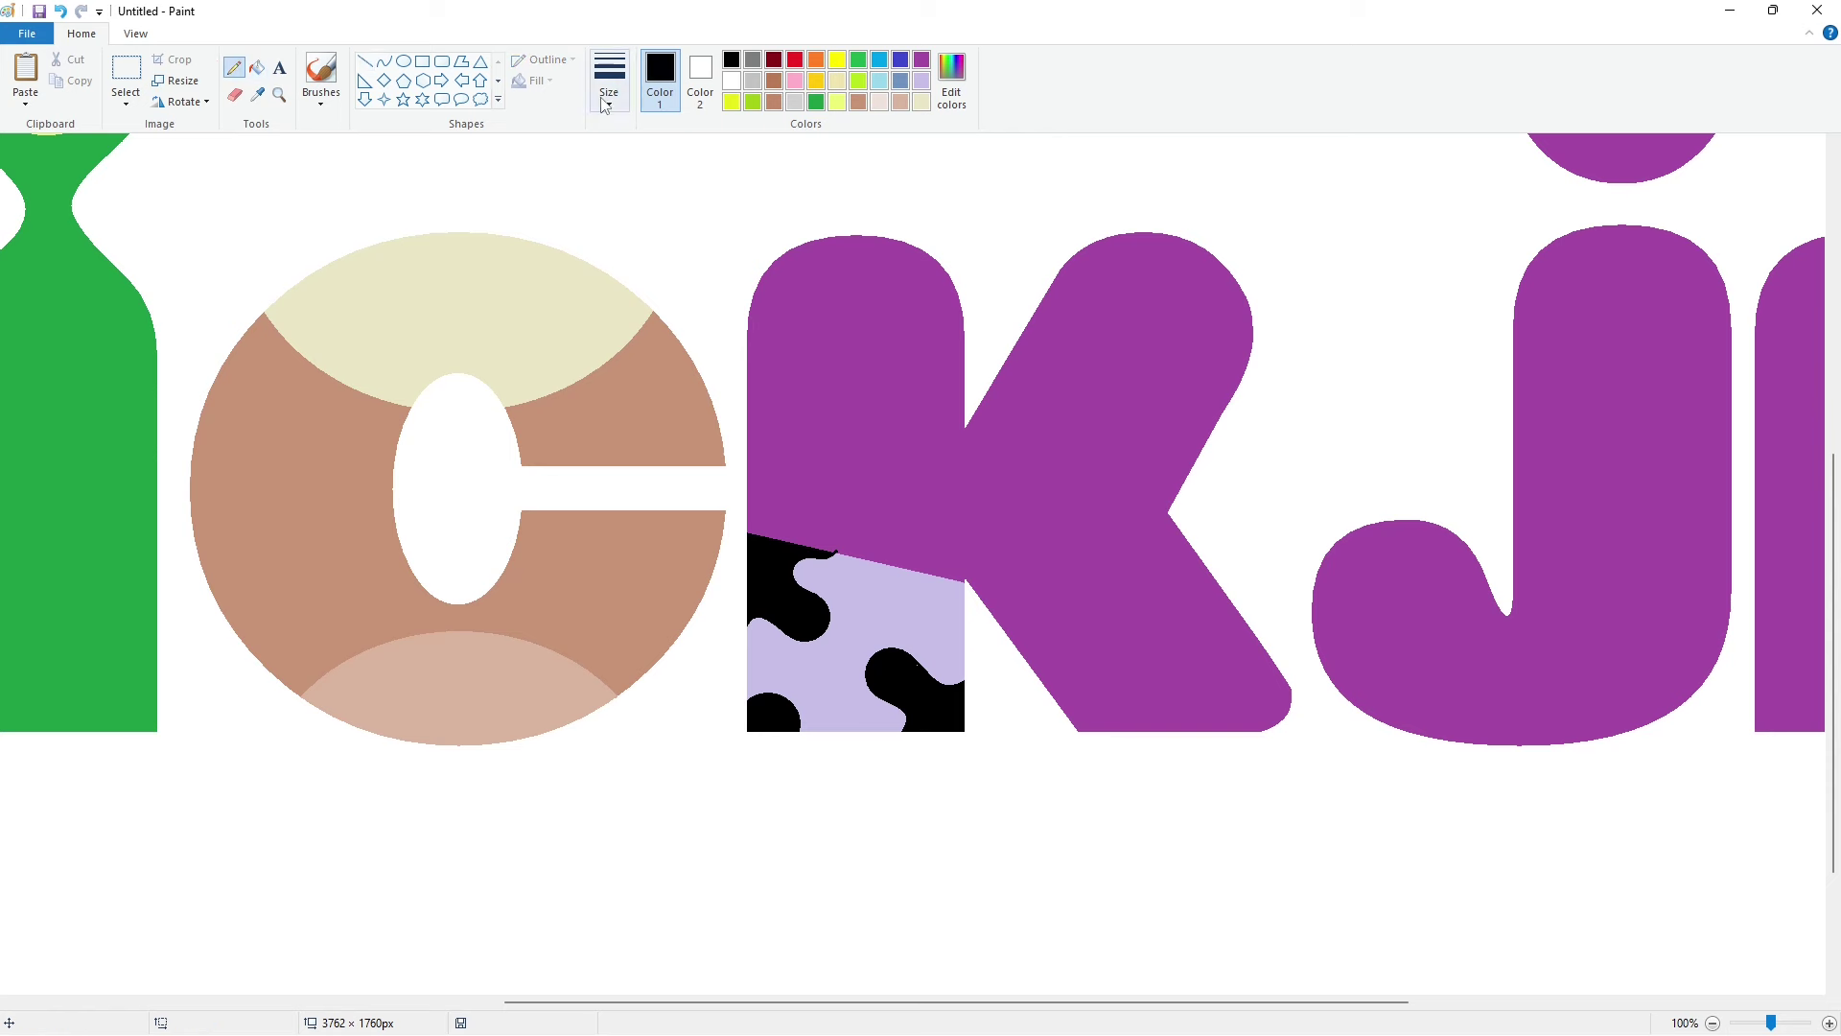
click(922, 60)
click(365, 60)
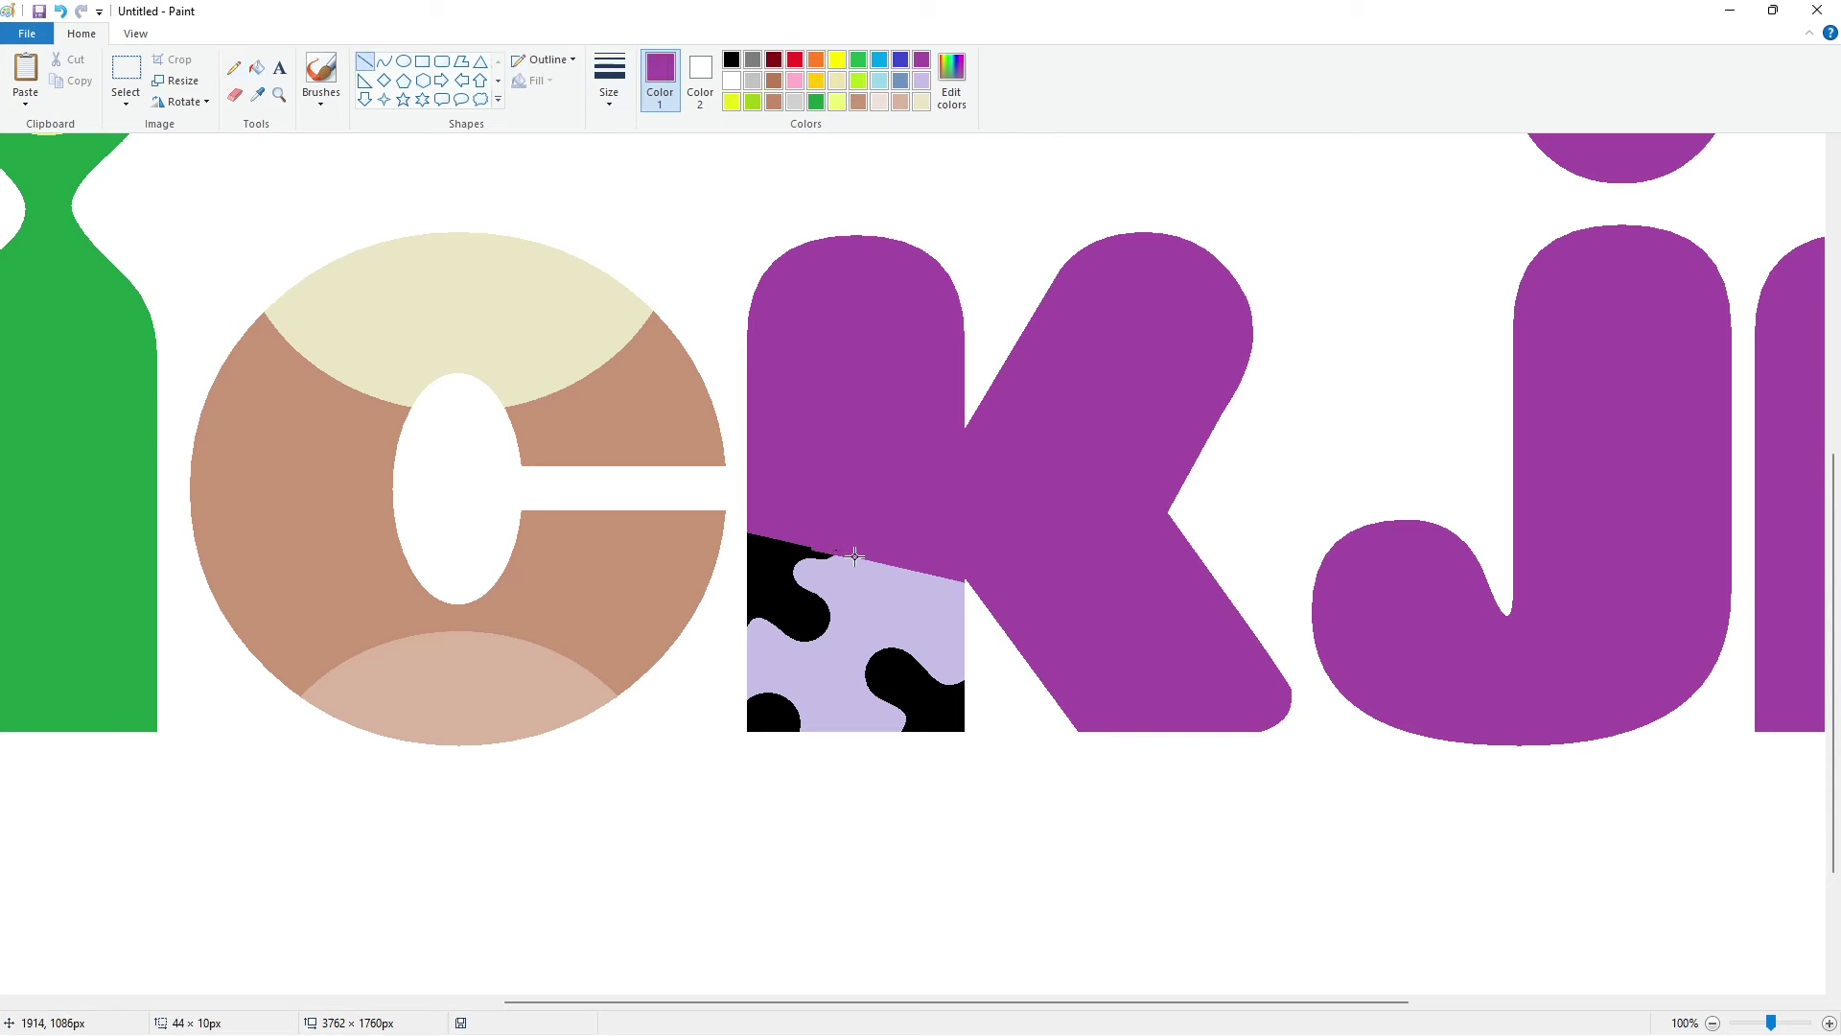
Step: Mix a deeper pink from the rose swatch and fill the k's main area with it
click(257, 67)
click(795, 81)
click(840, 306)
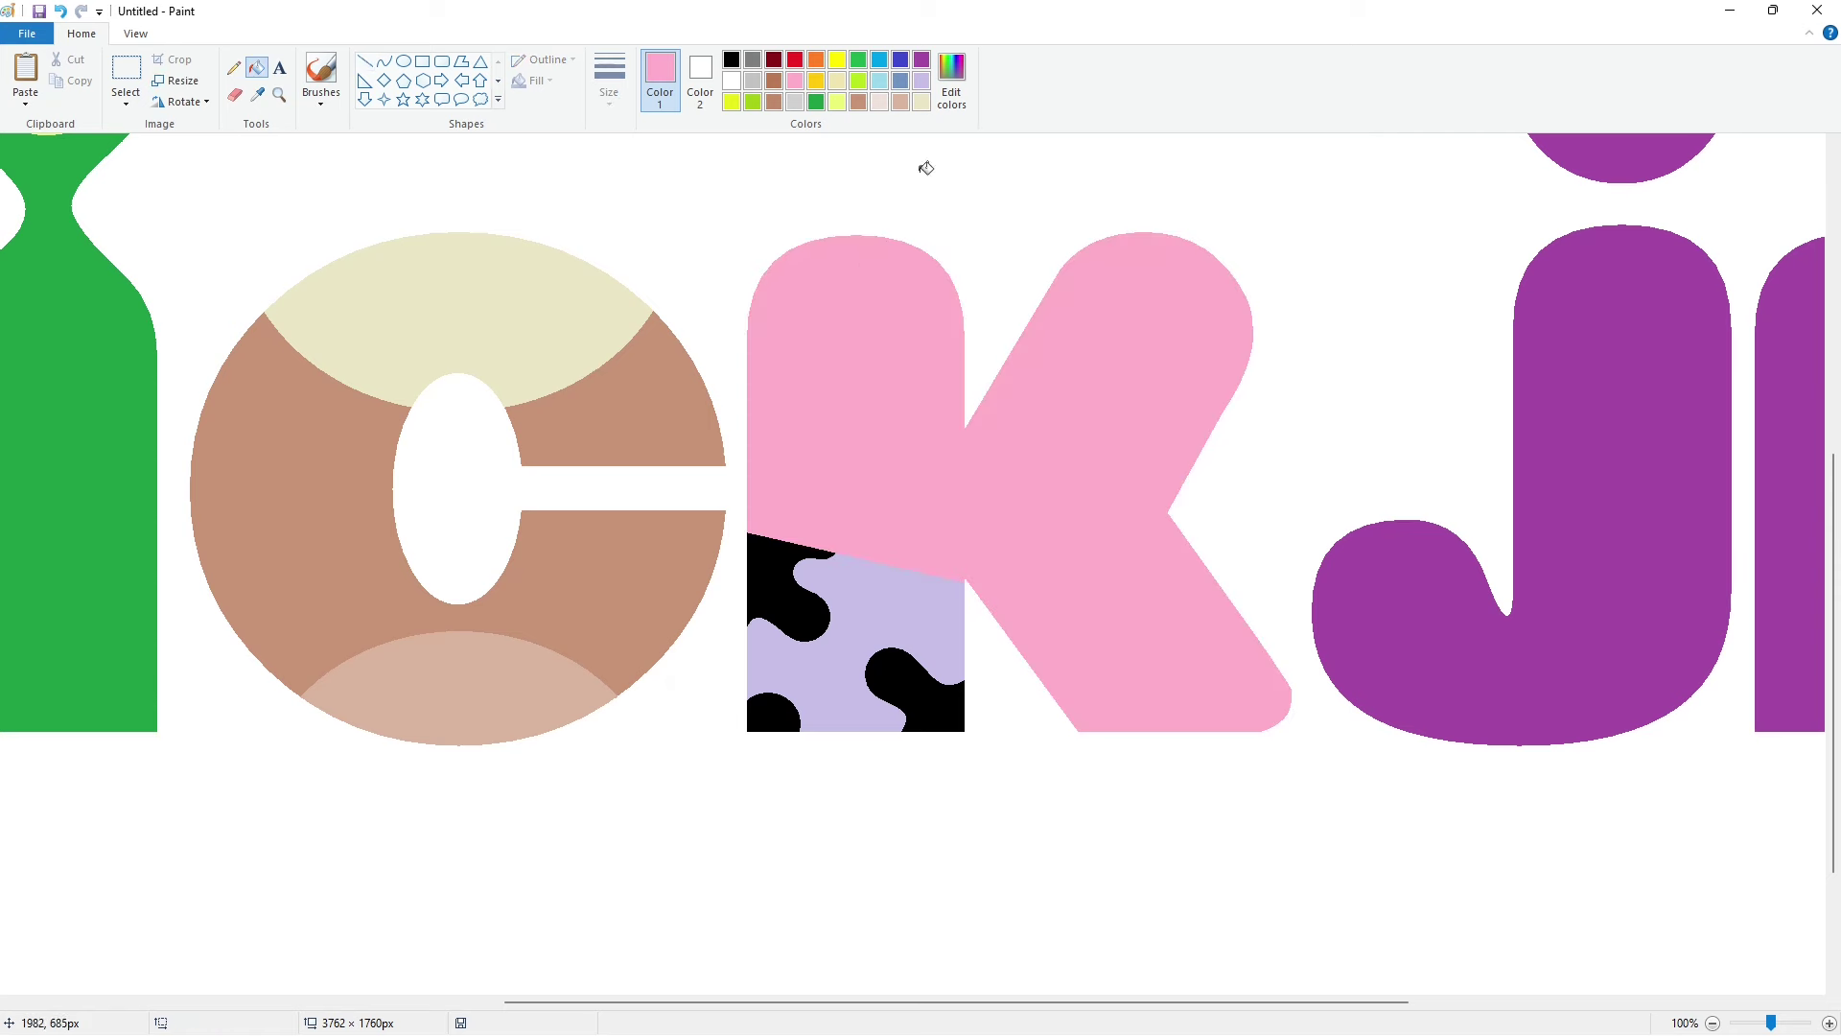
click(952, 80)
click(1120, 430)
click(743, 656)
click(872, 412)
Step: Mix a vivid green from the green swatch and fill the lavender area around the k's patches with it
click(858, 59)
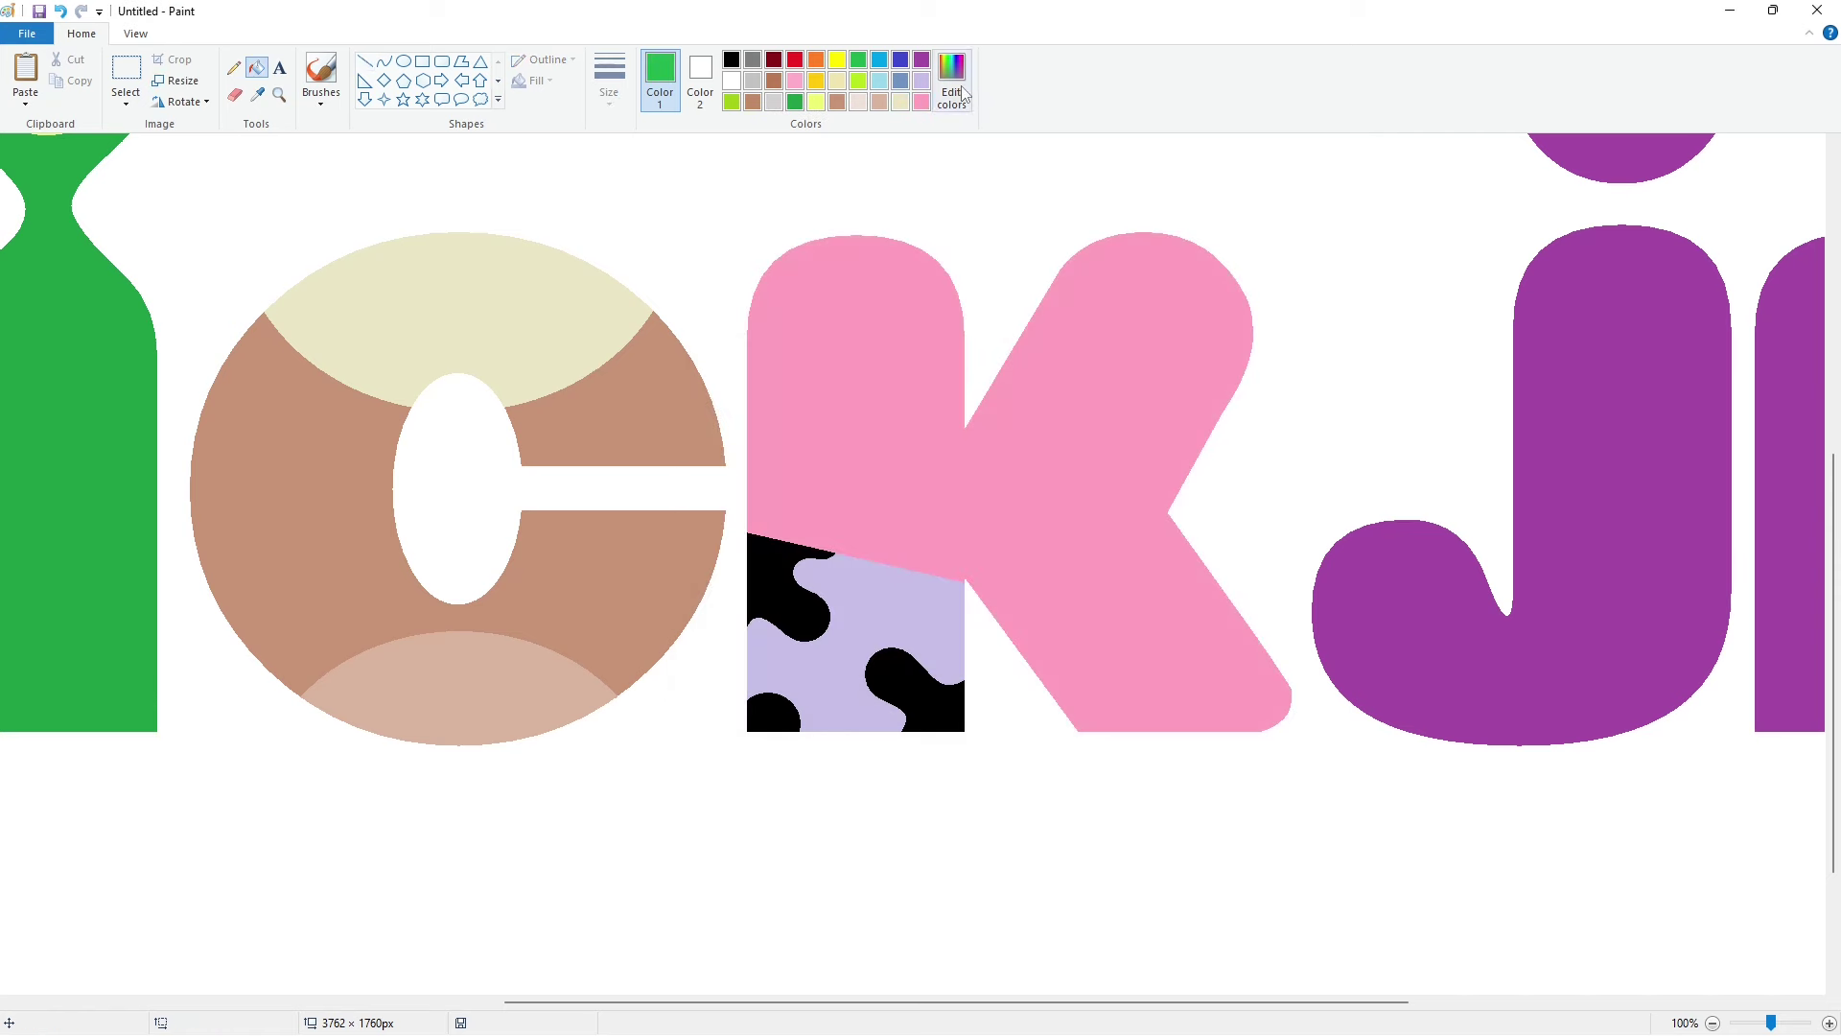
click(951, 77)
mouse_move(978, 432)
mouse_down()
mouse_move(994, 395)
mouse_move(971, 397)
mouse_up()
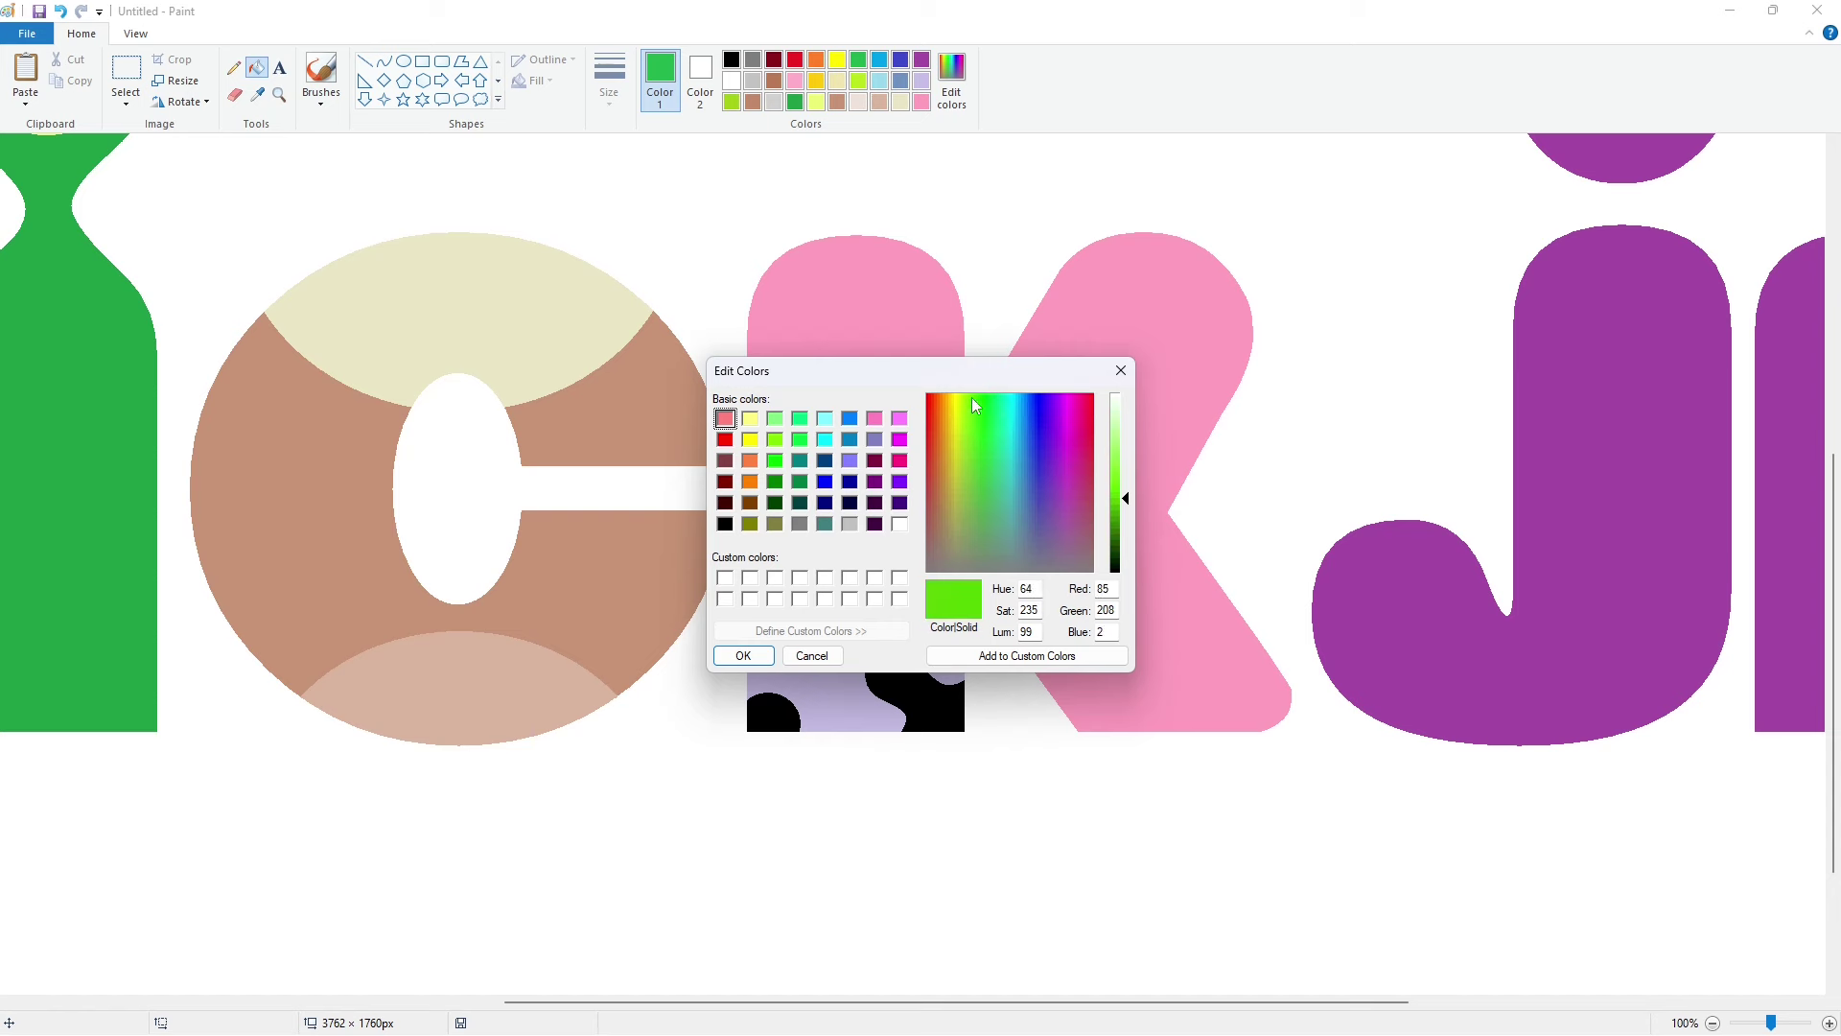
click(743, 660)
click(853, 620)
Step: Fill the three black patches on the k's stem with purple
click(922, 59)
click(771, 600)
click(882, 682)
click(773, 713)
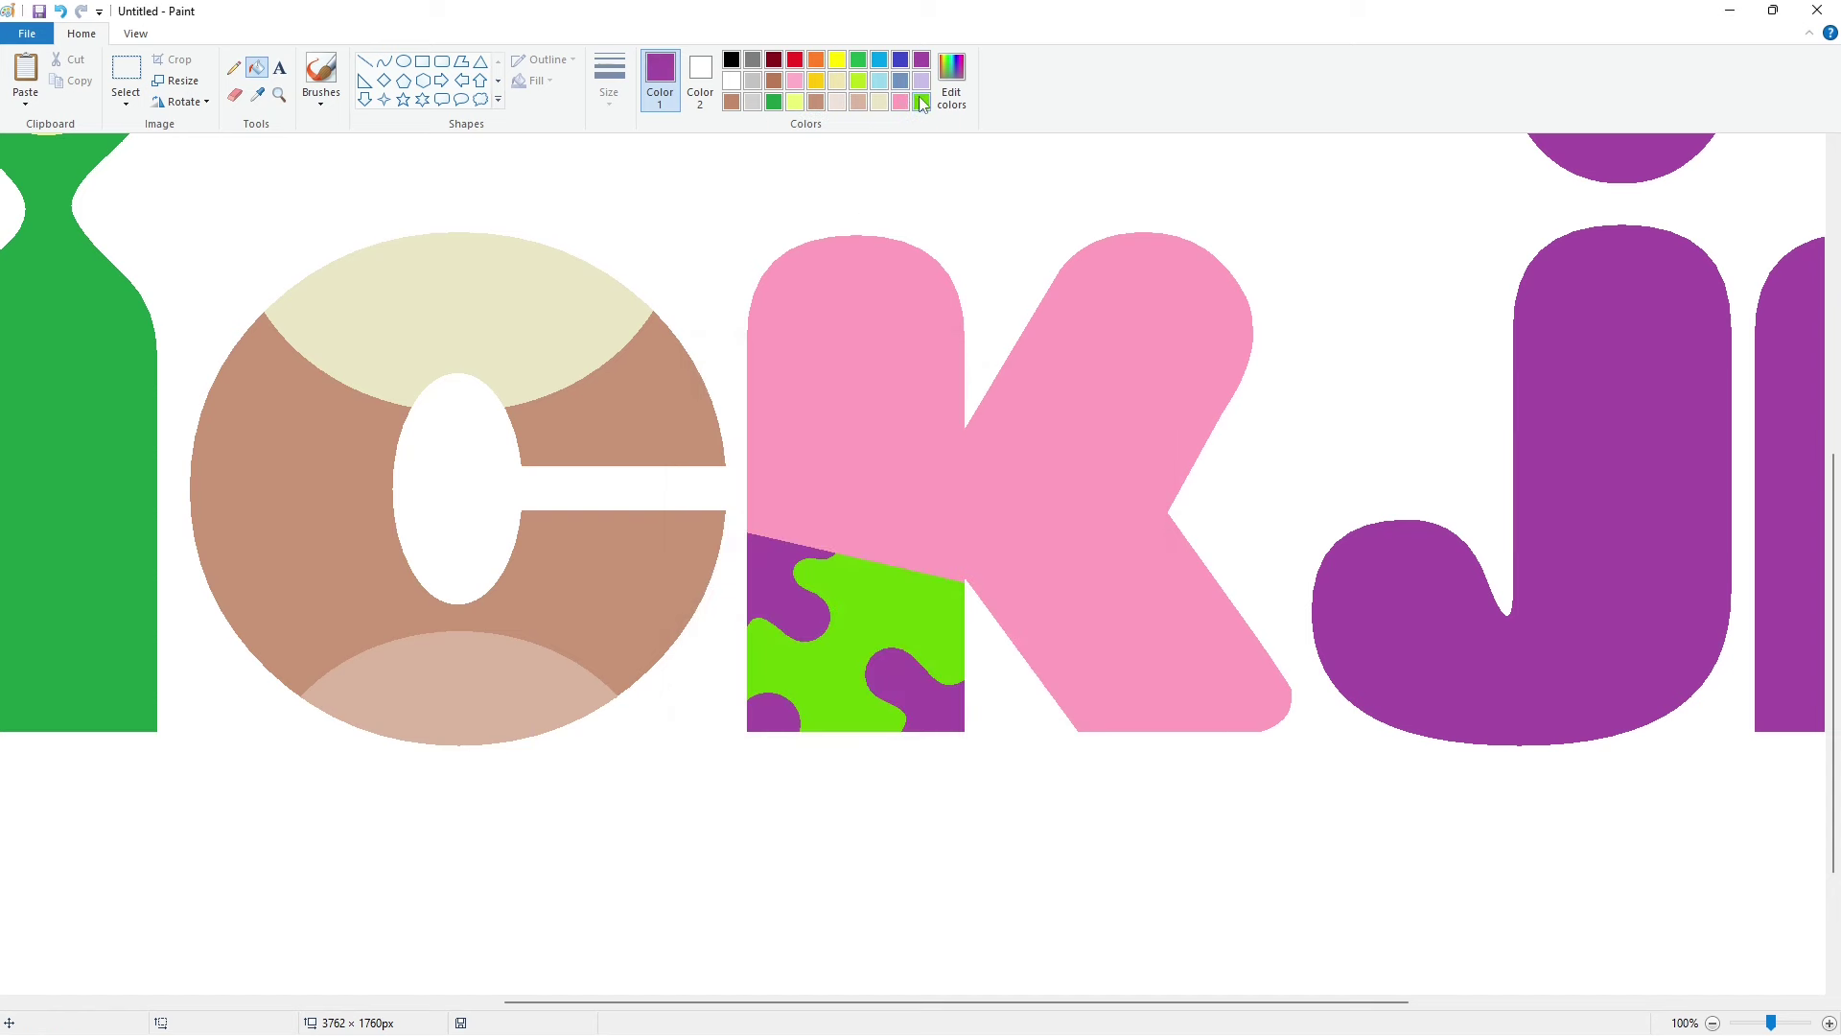
Step: Mix a bright yellow-green from the lime swatch and fill the area around the k's patches with it
click(858, 81)
click(846, 634)
click(951, 80)
drag(963, 428, 970, 395)
click(743, 657)
click(823, 667)
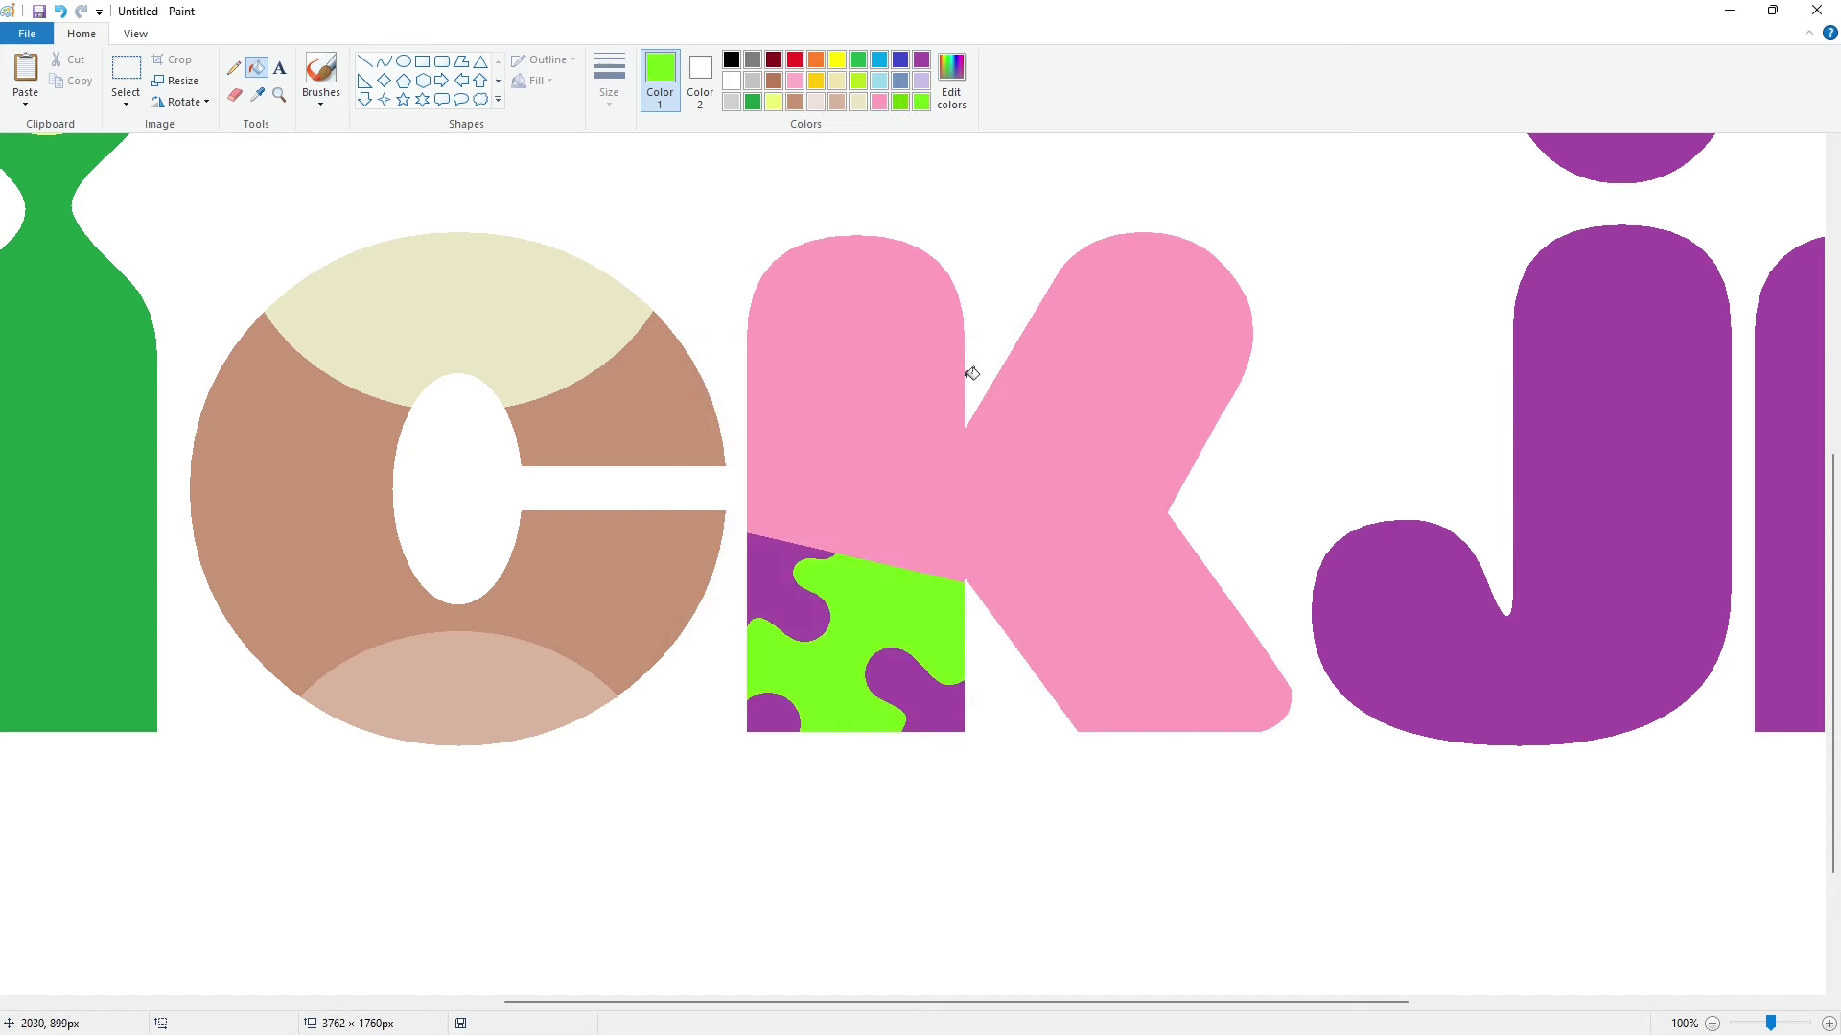
click(951, 77)
click(745, 653)
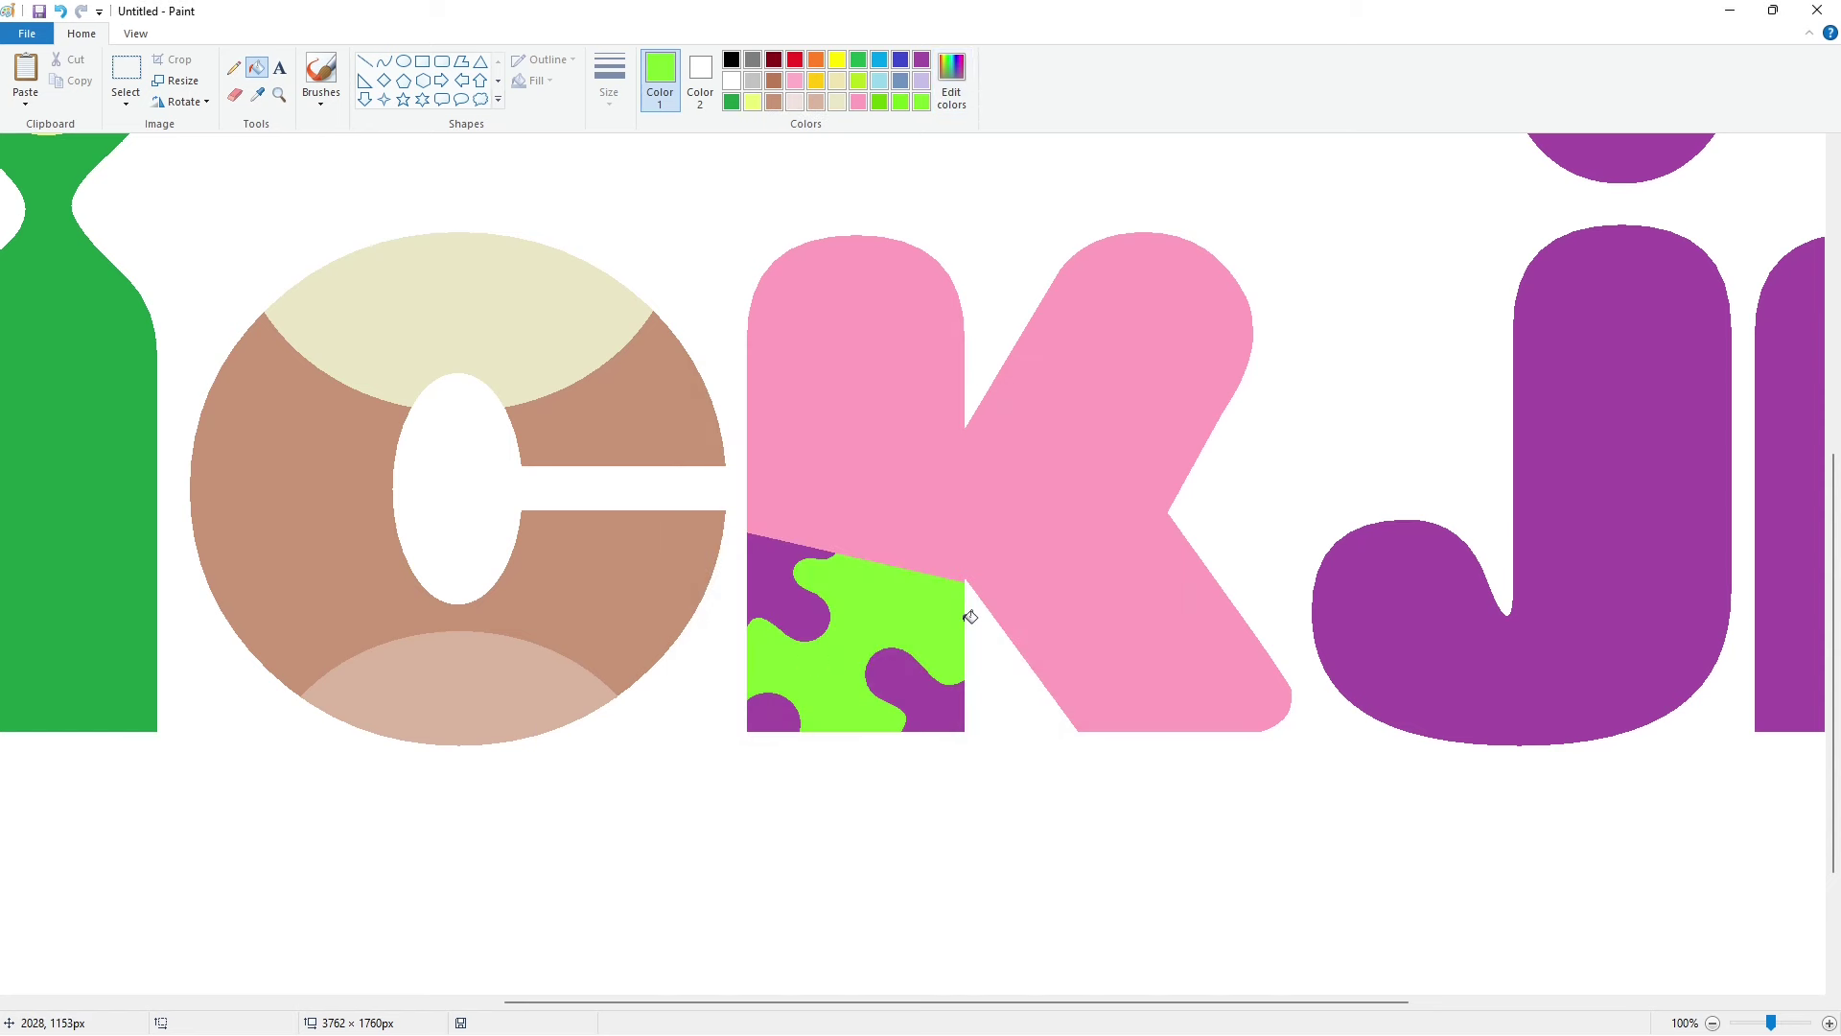
Step: Mix a lighter purple from the purple swatch and fill the k's three patches with it
click(921, 62)
click(951, 80)
click(1123, 480)
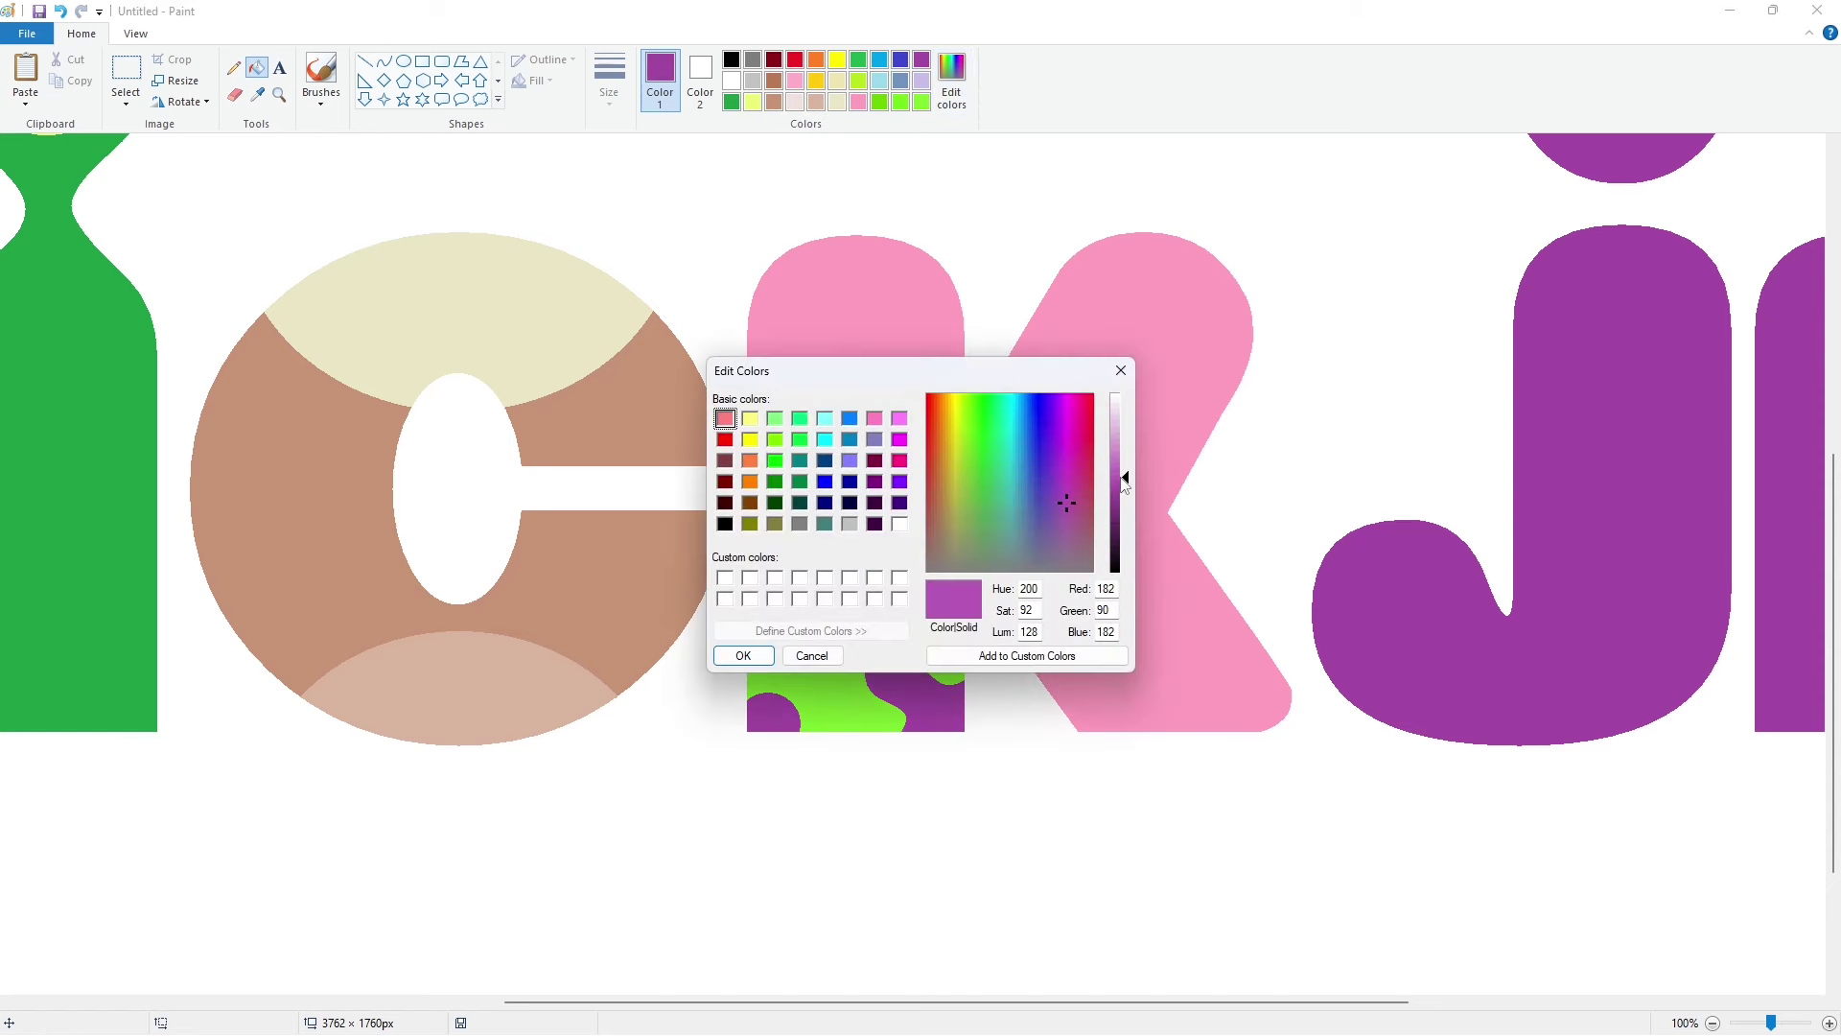
click(744, 656)
click(773, 600)
click(894, 686)
click(773, 714)
Step: Fill the body of the j below its dot with lavender
scroll(929, 918, up, 2)
drag(868, 1003, 1236, 1003)
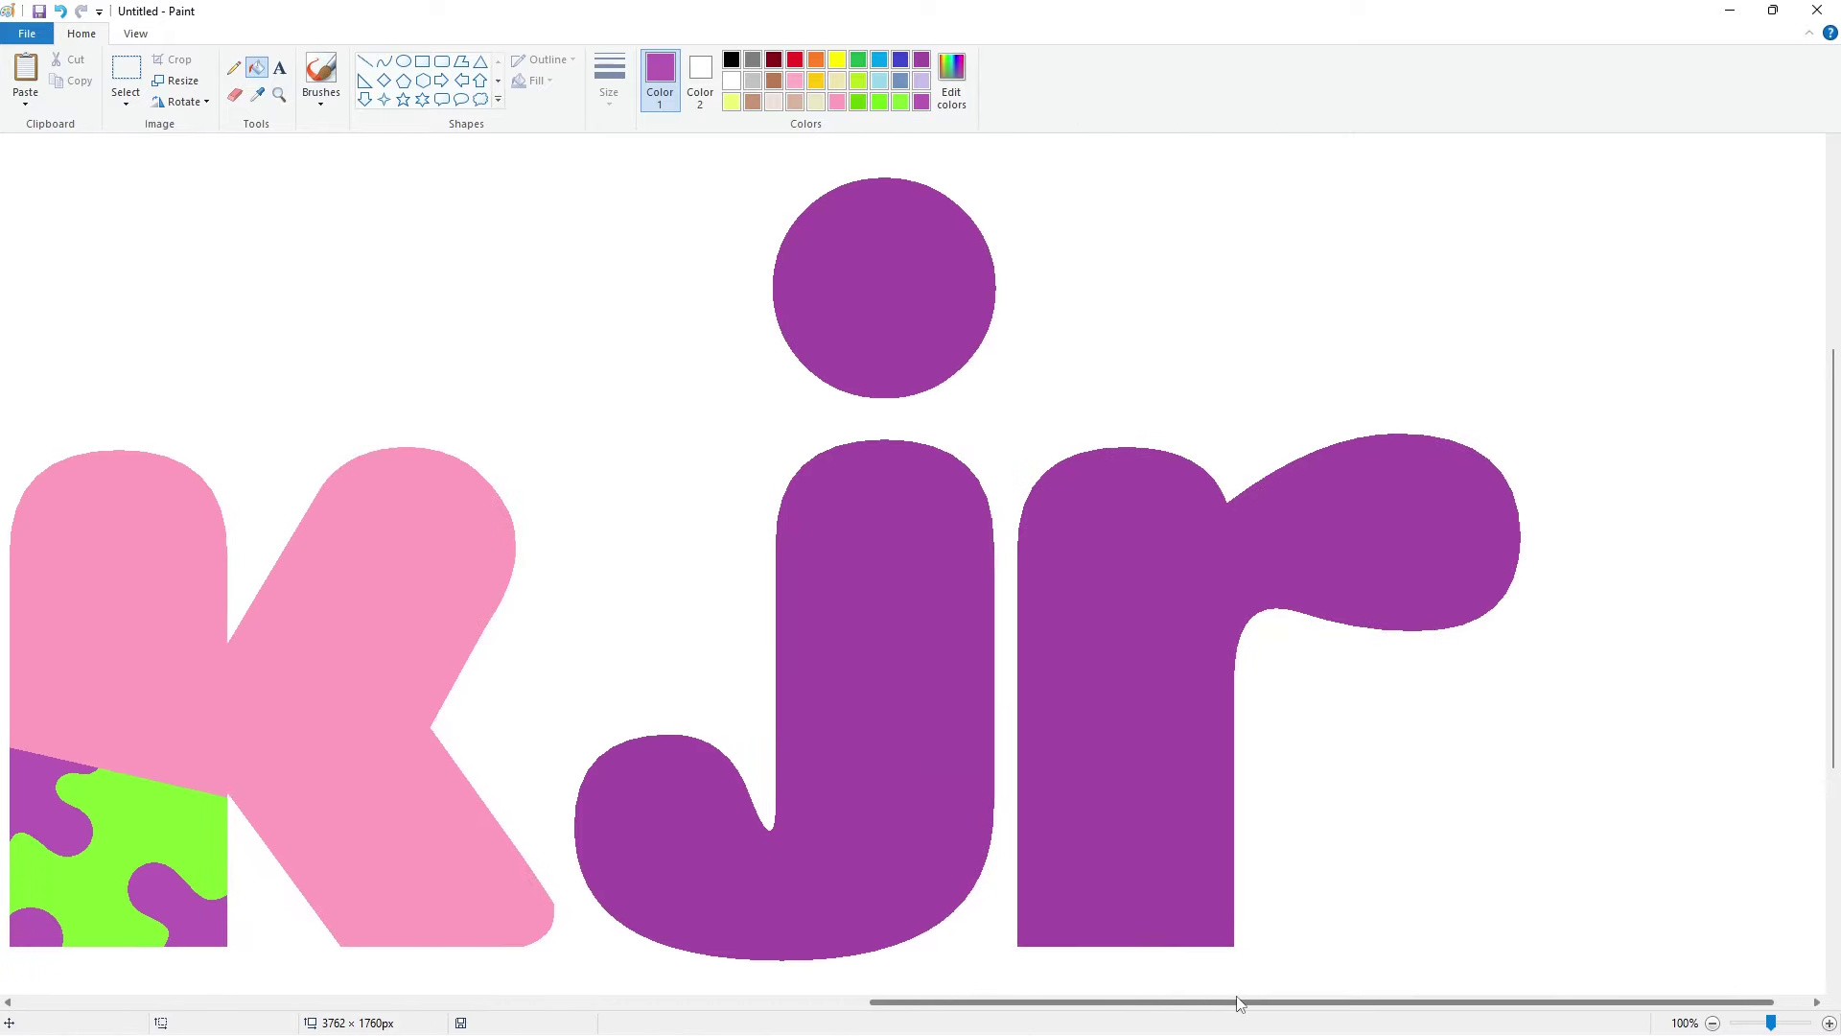
click(366, 61)
click(732, 60)
click(611, 84)
click(649, 172)
click(922, 80)
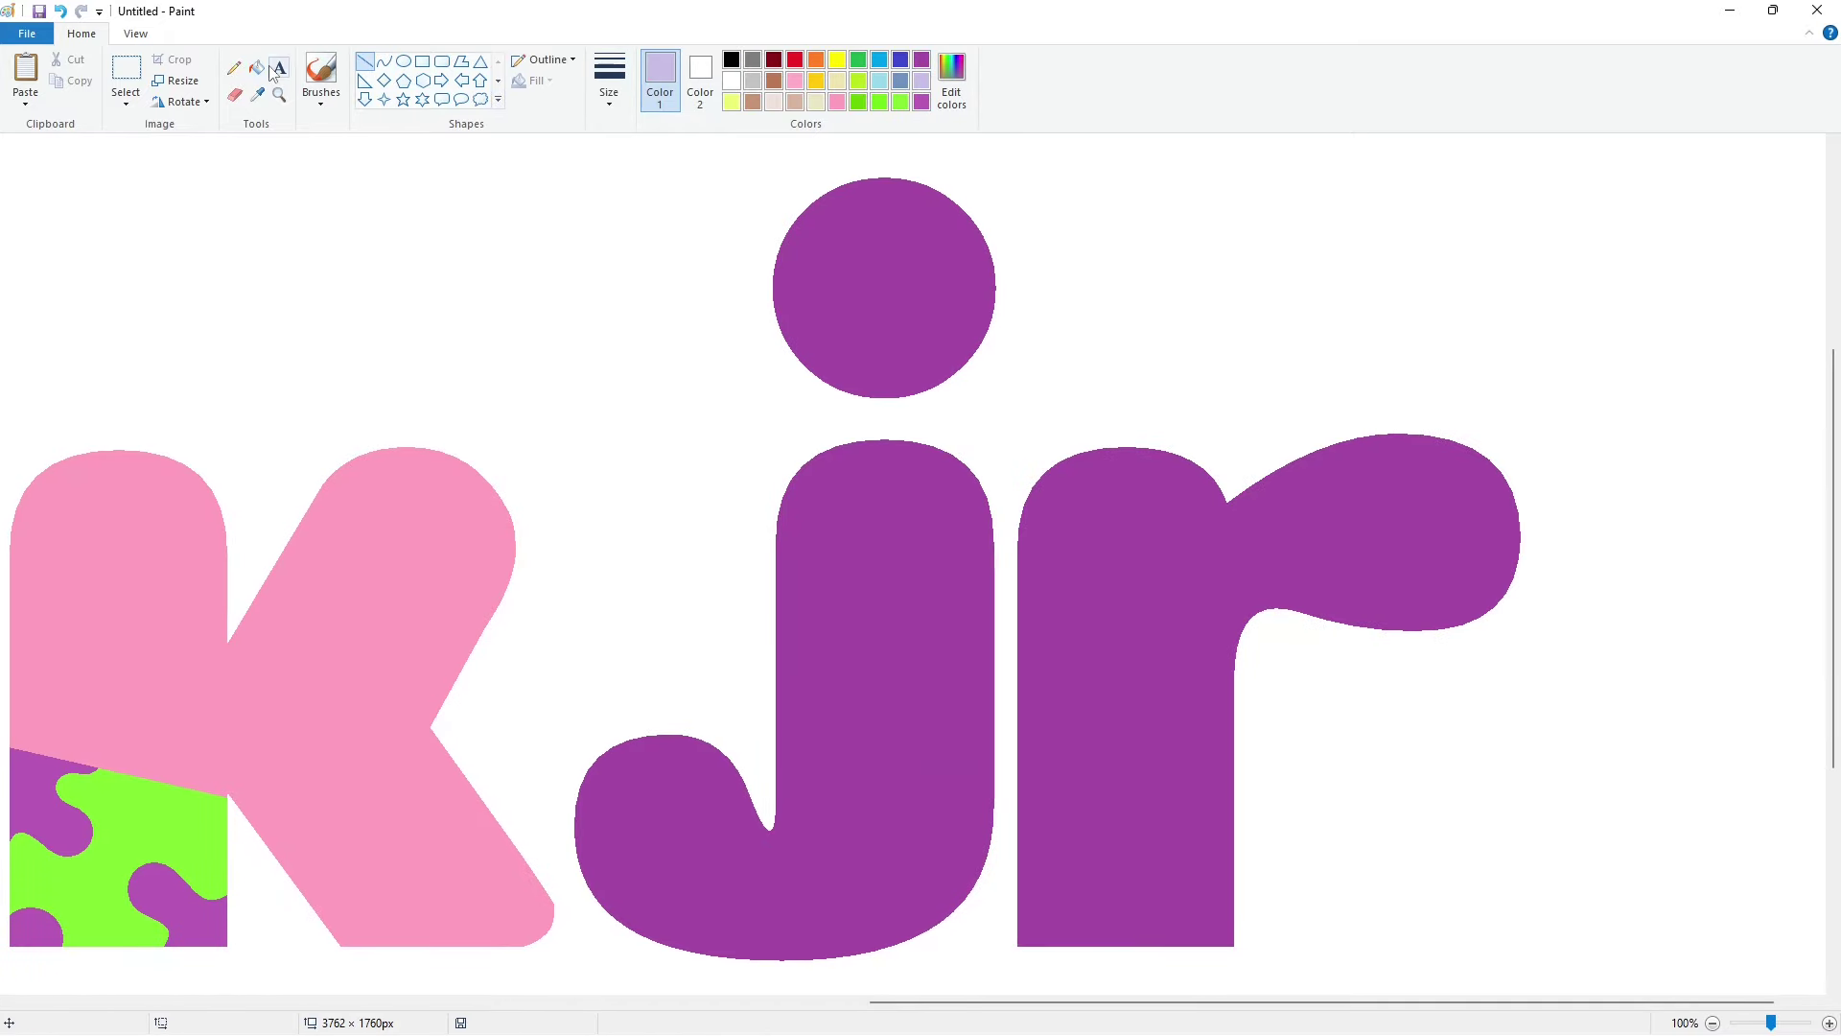
click(257, 68)
click(811, 518)
Step: Draw a black V across the top of the j's body and a horizontal black line across its stem
click(733, 63)
click(365, 61)
mouse_move(820, 435)
mouse_down()
mouse_move(861, 489)
mouse_move(944, 418)
mouse_up()
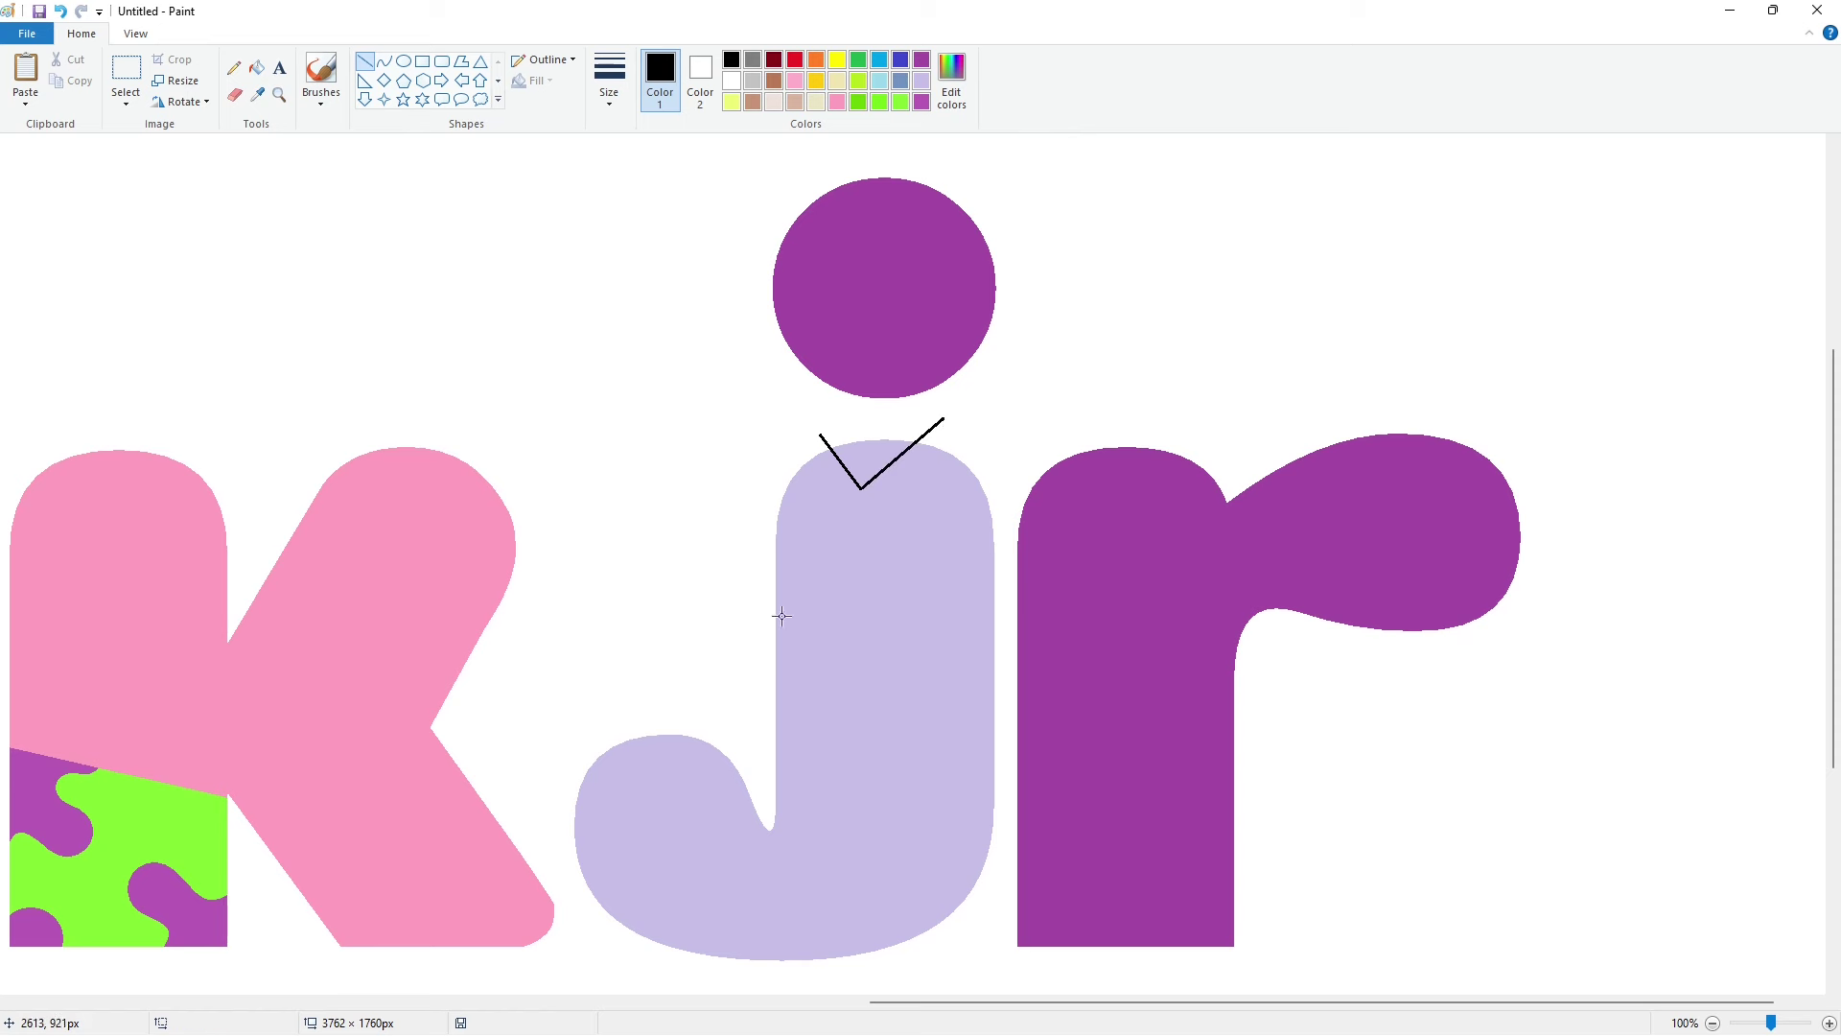
mouse_move(760, 678)
mouse_down()
mouse_move(1027, 678)
mouse_move(1006, 672)
mouse_up()
click(1208, 651)
Step: Cut the black lines with white where they cross the j's edges and clear the pieces outside the letter
click(732, 80)
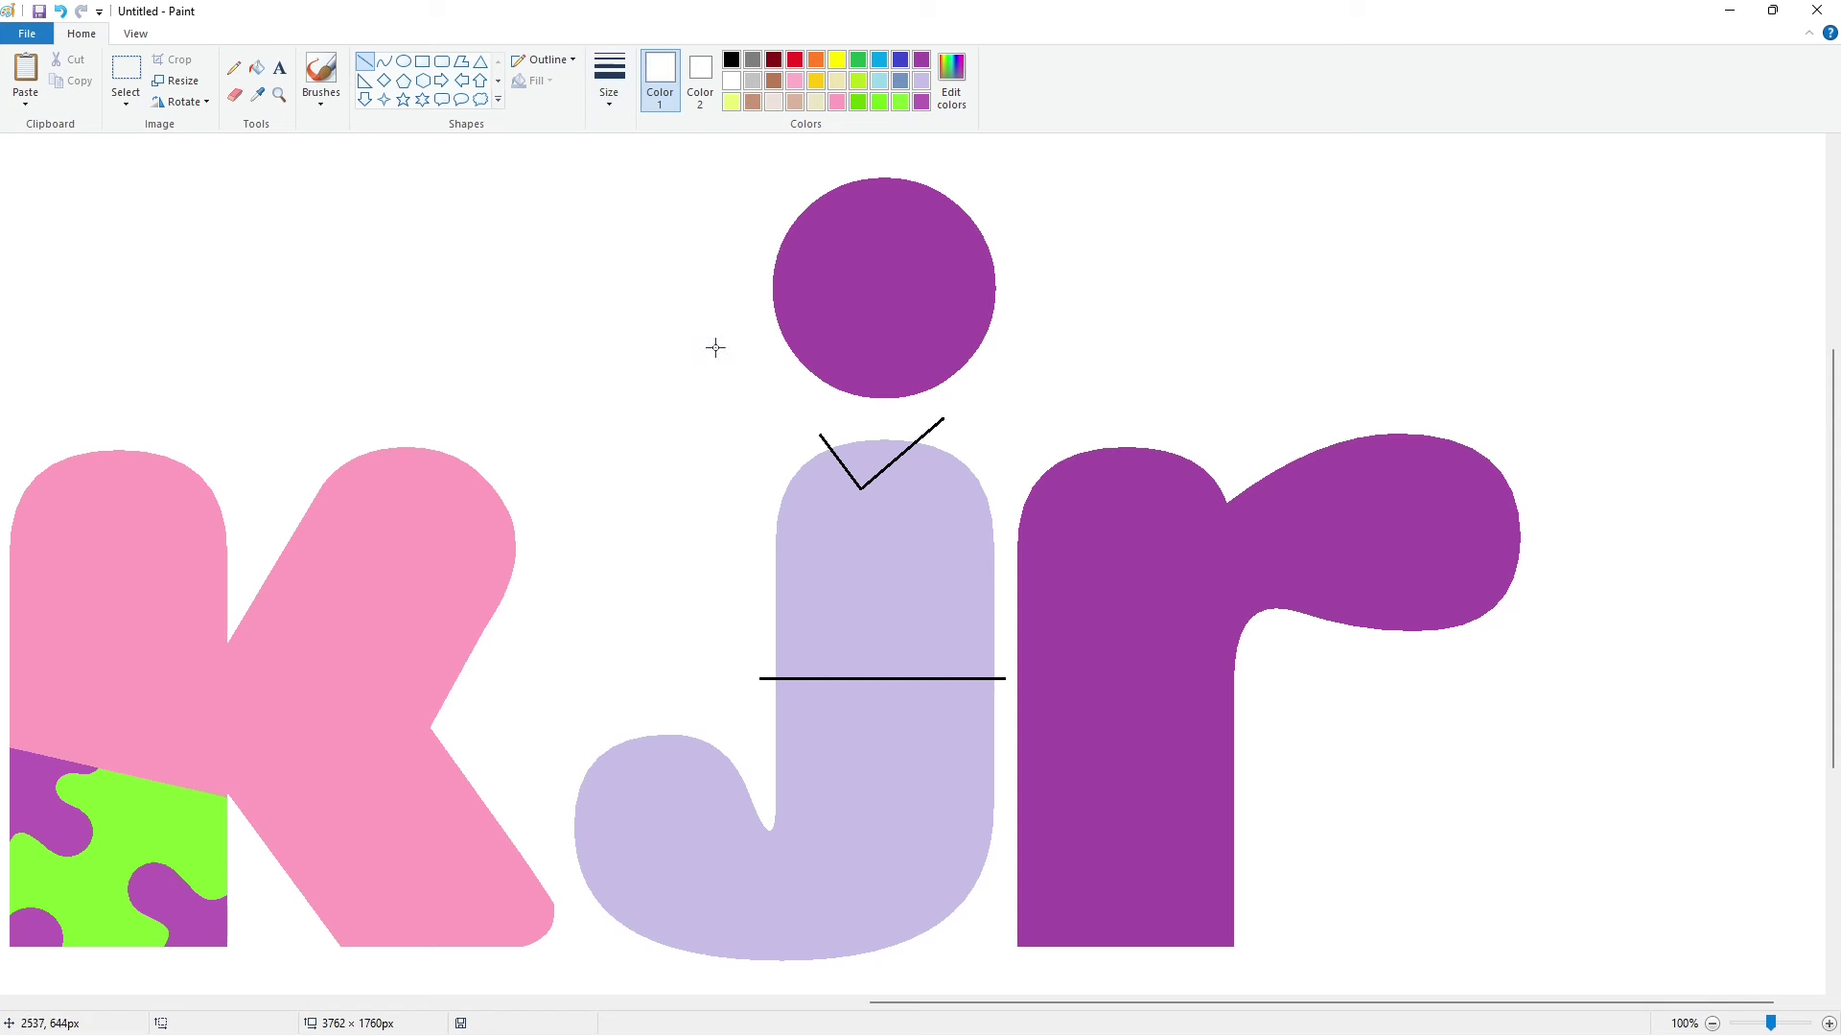
drag(773, 692, 773, 669)
click(906, 659)
drag(998, 664, 998, 692)
click(1050, 677)
drag(821, 444, 926, 443)
click(256, 67)
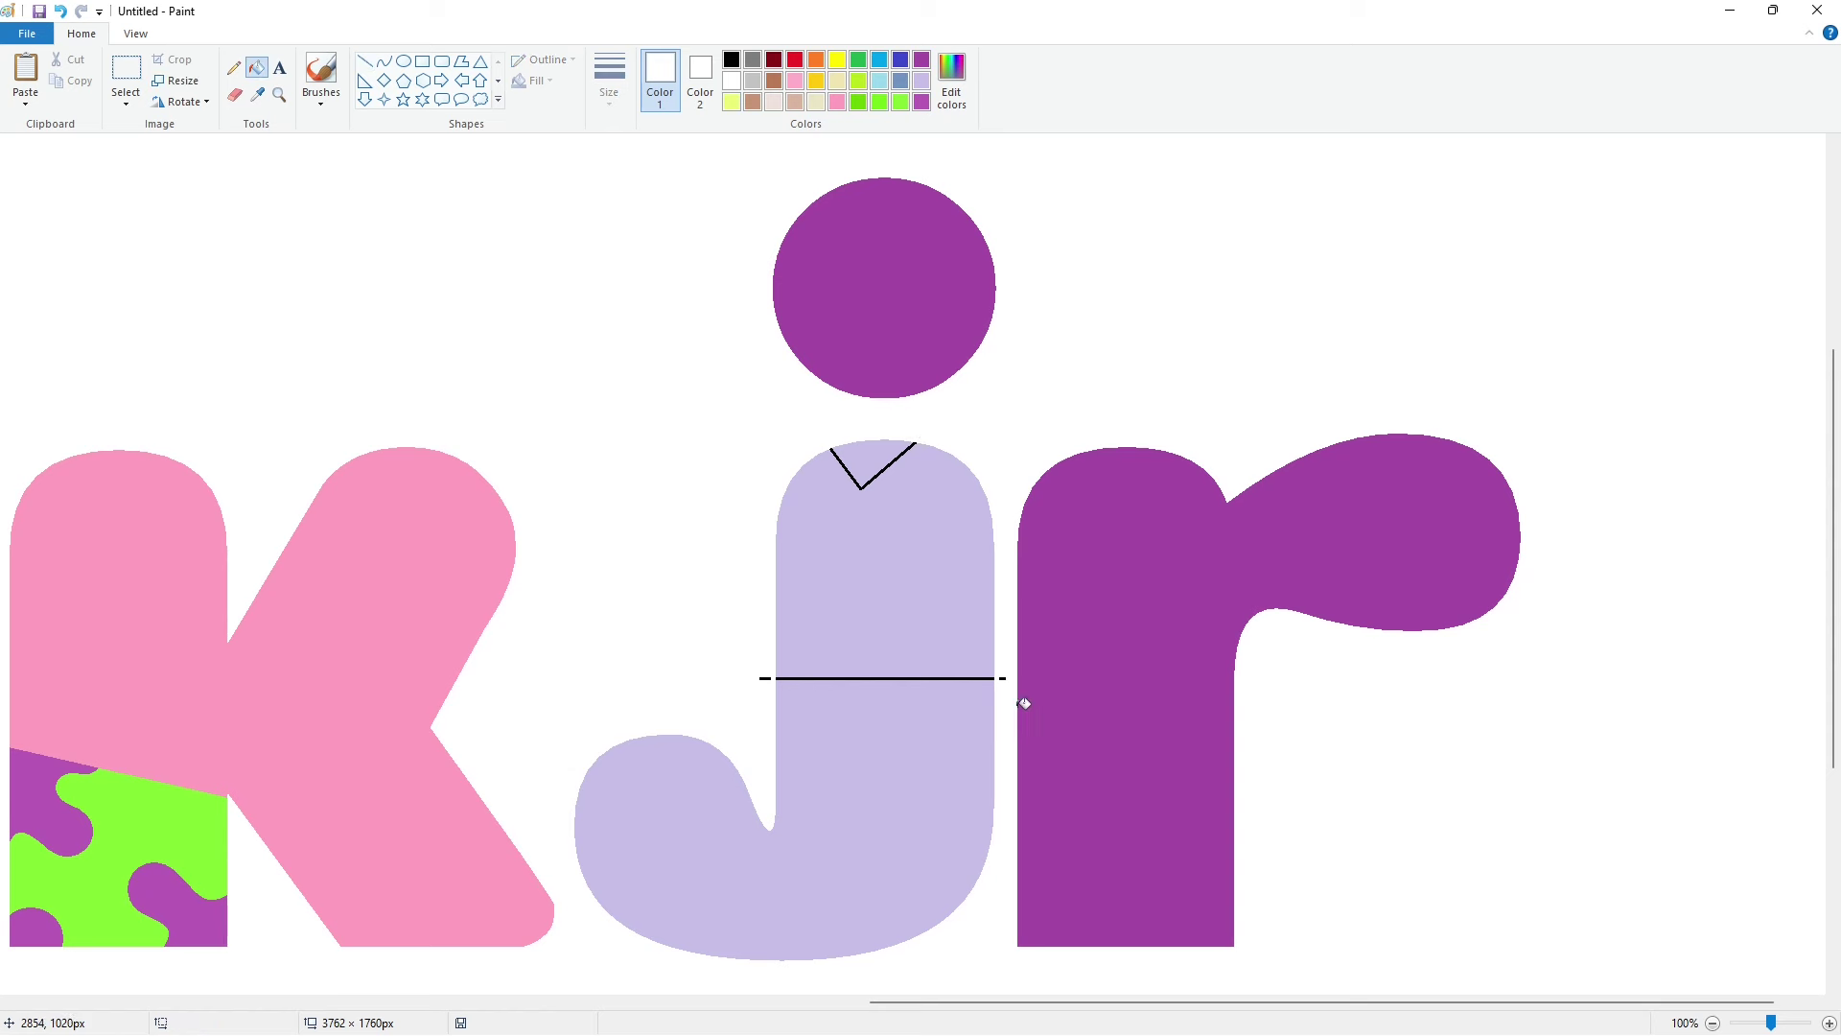
Step: Fill the wedge at the top of the j's body with black and the rest above the horizontal line with purple
click(732, 60)
click(866, 452)
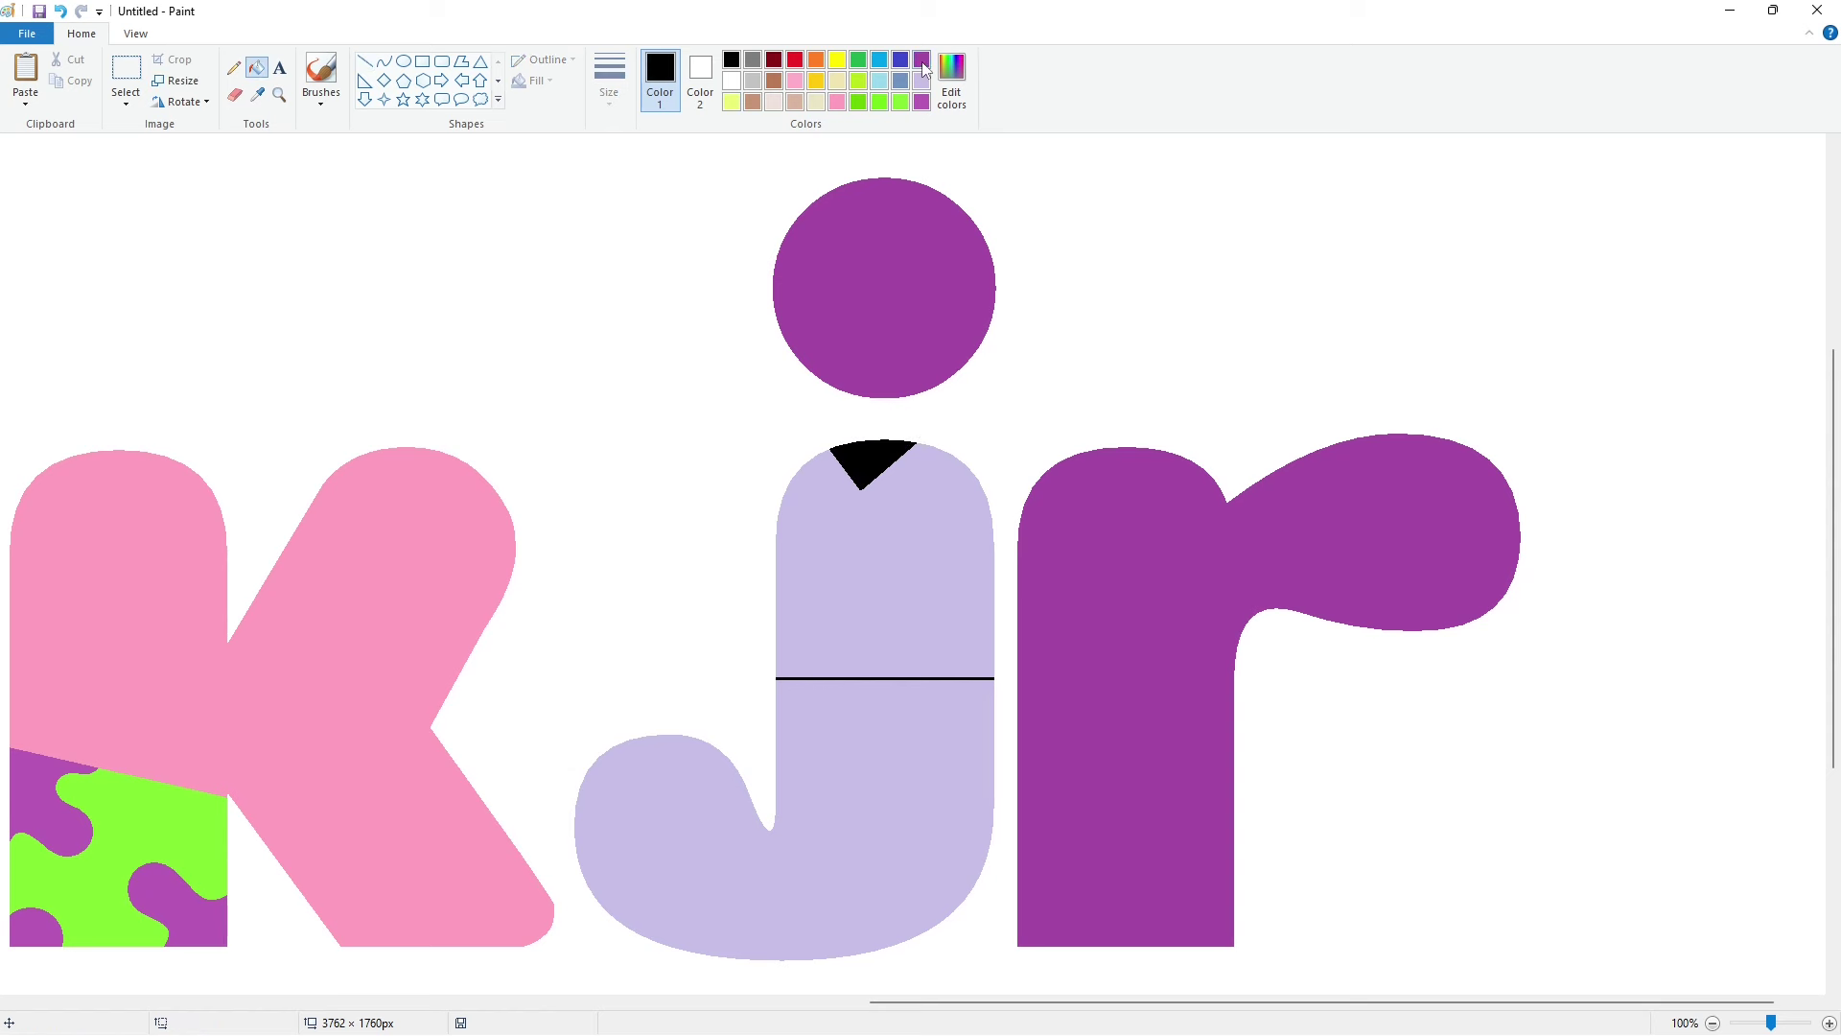
click(921, 62)
click(923, 652)
click(926, 678)
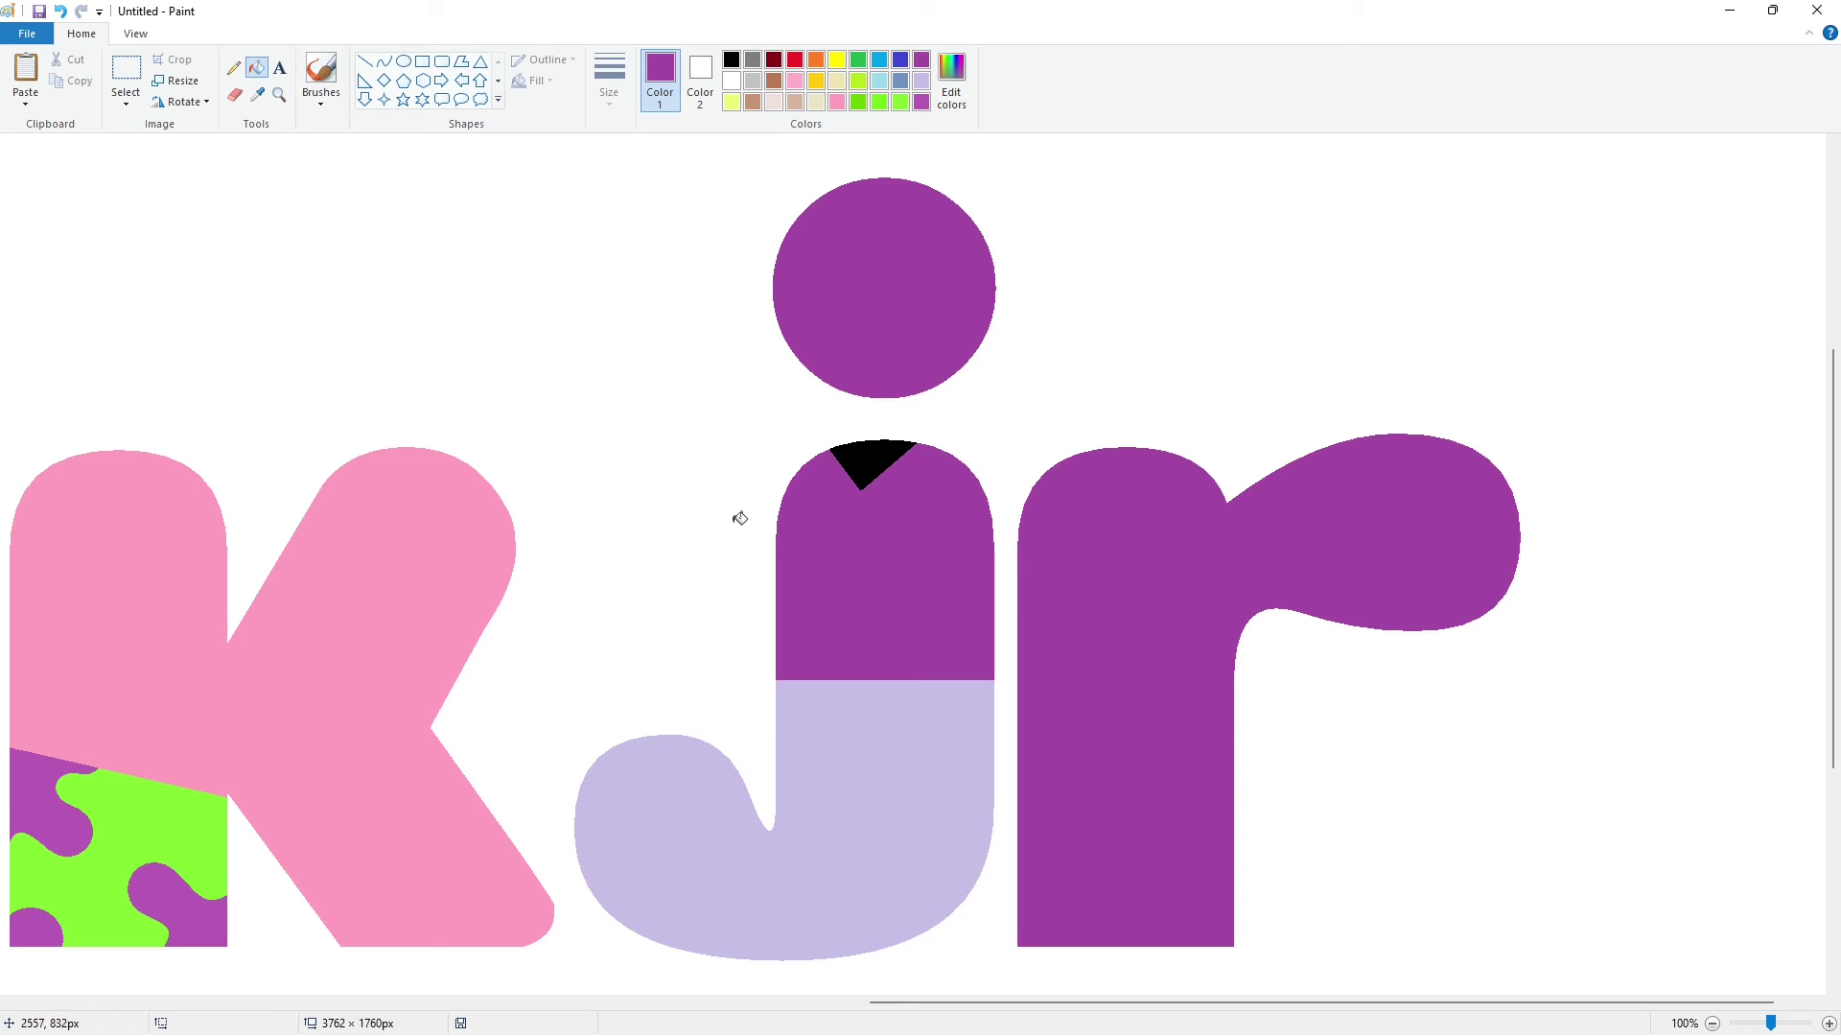
Step: Draw a black ellipse outline of about 177 × 137 px over the rounded end of the j's hook
click(404, 60)
click(732, 60)
drag(559, 742, 728, 872)
click(609, 81)
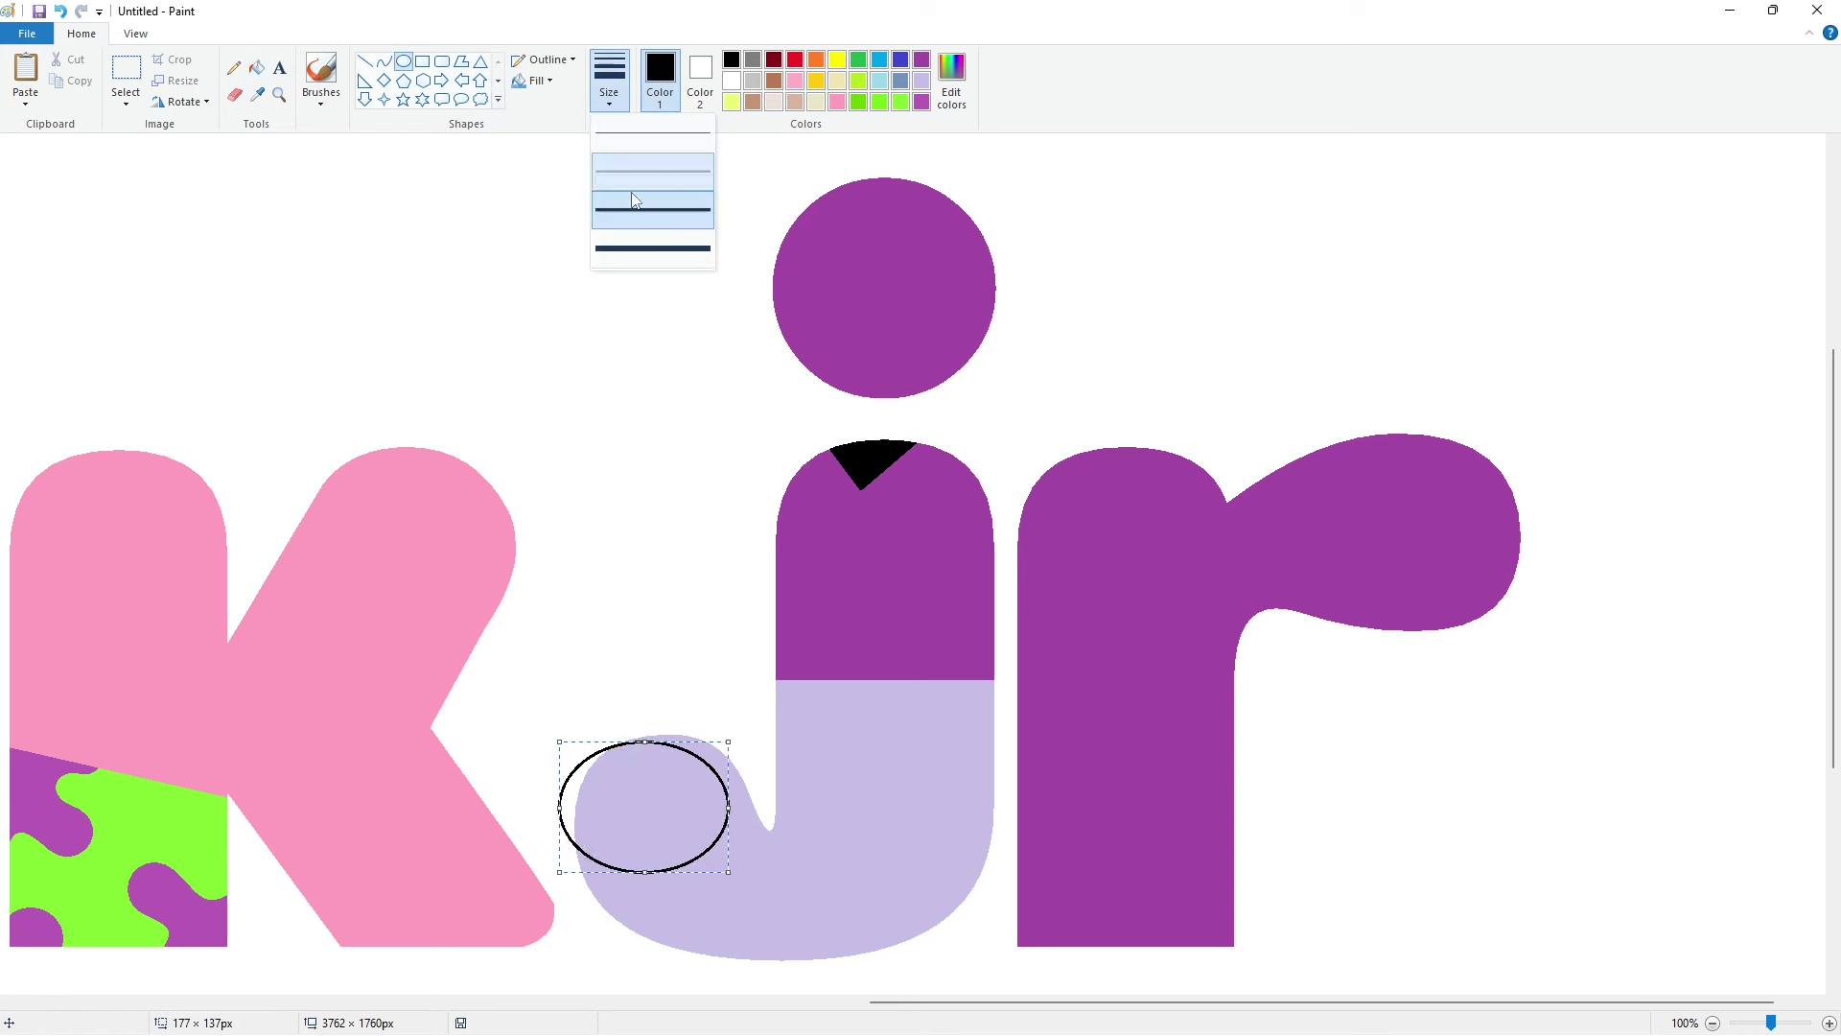
click(633, 187)
Step: Resize and move the ellipse to about 183 × 207 px around the j's hook end and give it the thinnest outline
drag(644, 742, 643, 685)
drag(728, 873, 766, 904)
drag(691, 827, 676, 850)
drag(750, 925, 697, 870)
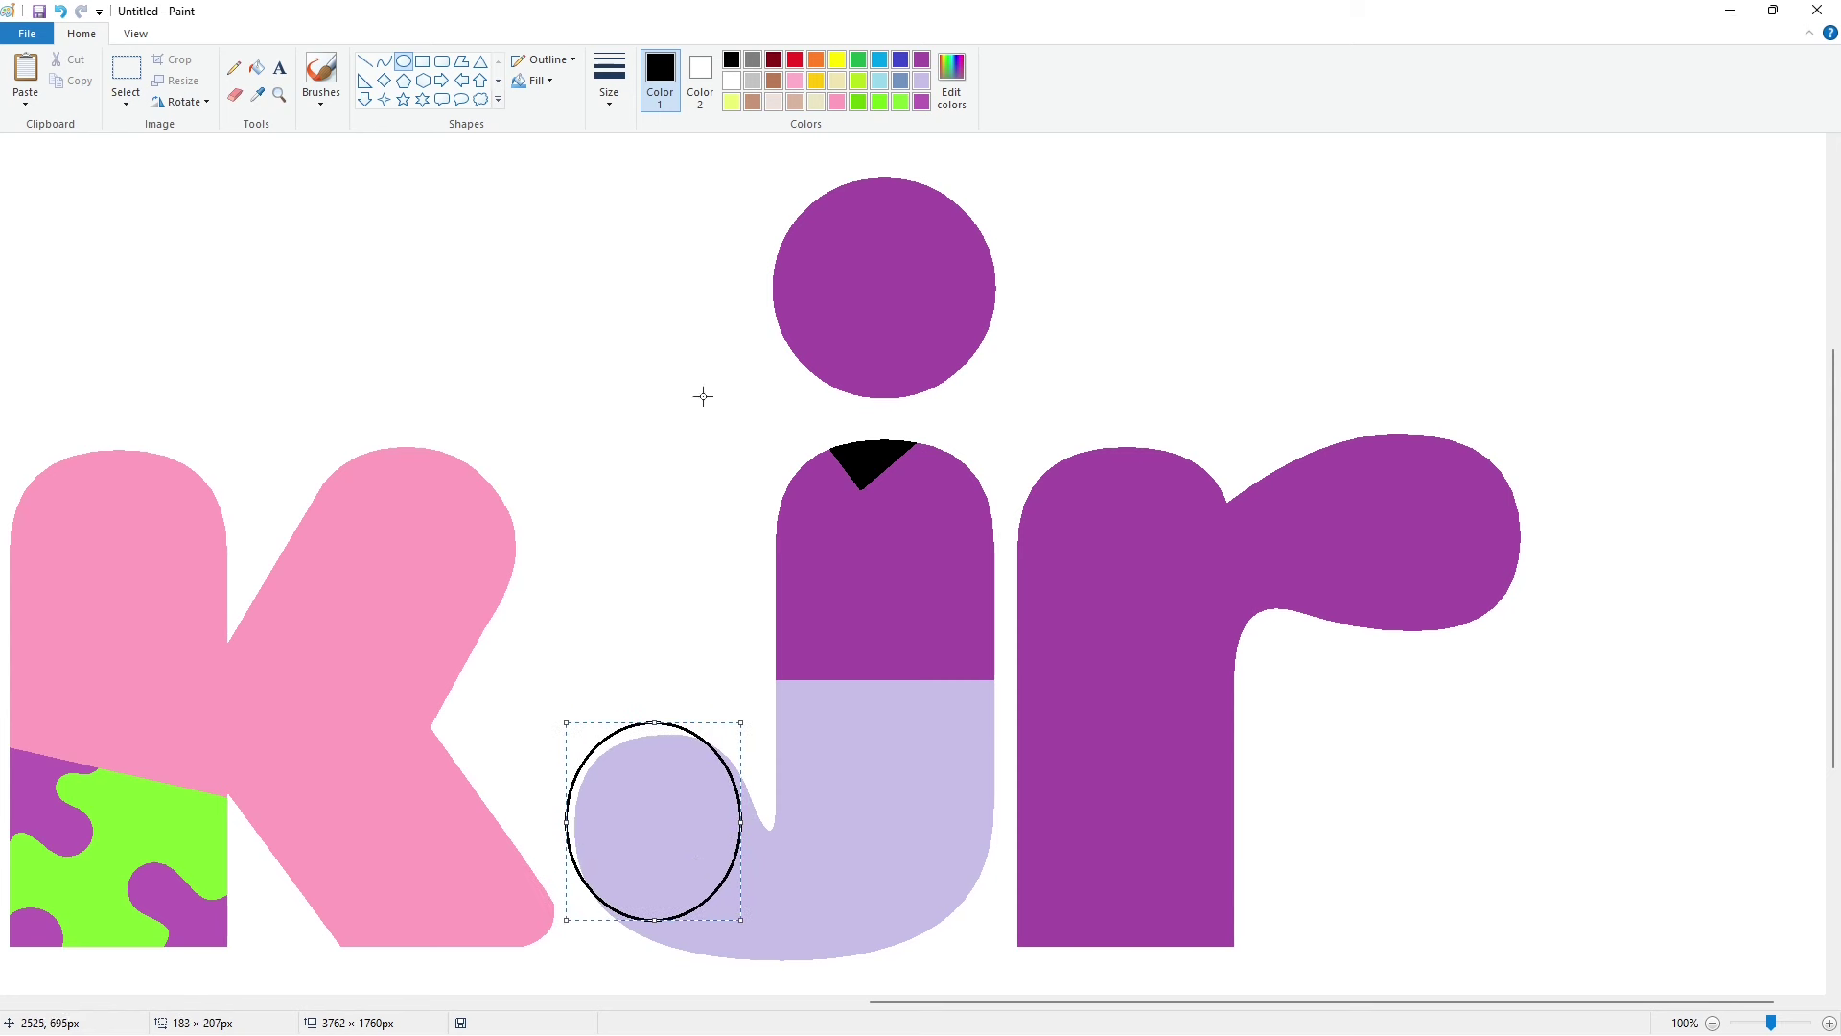
click(610, 82)
click(655, 144)
click(446, 296)
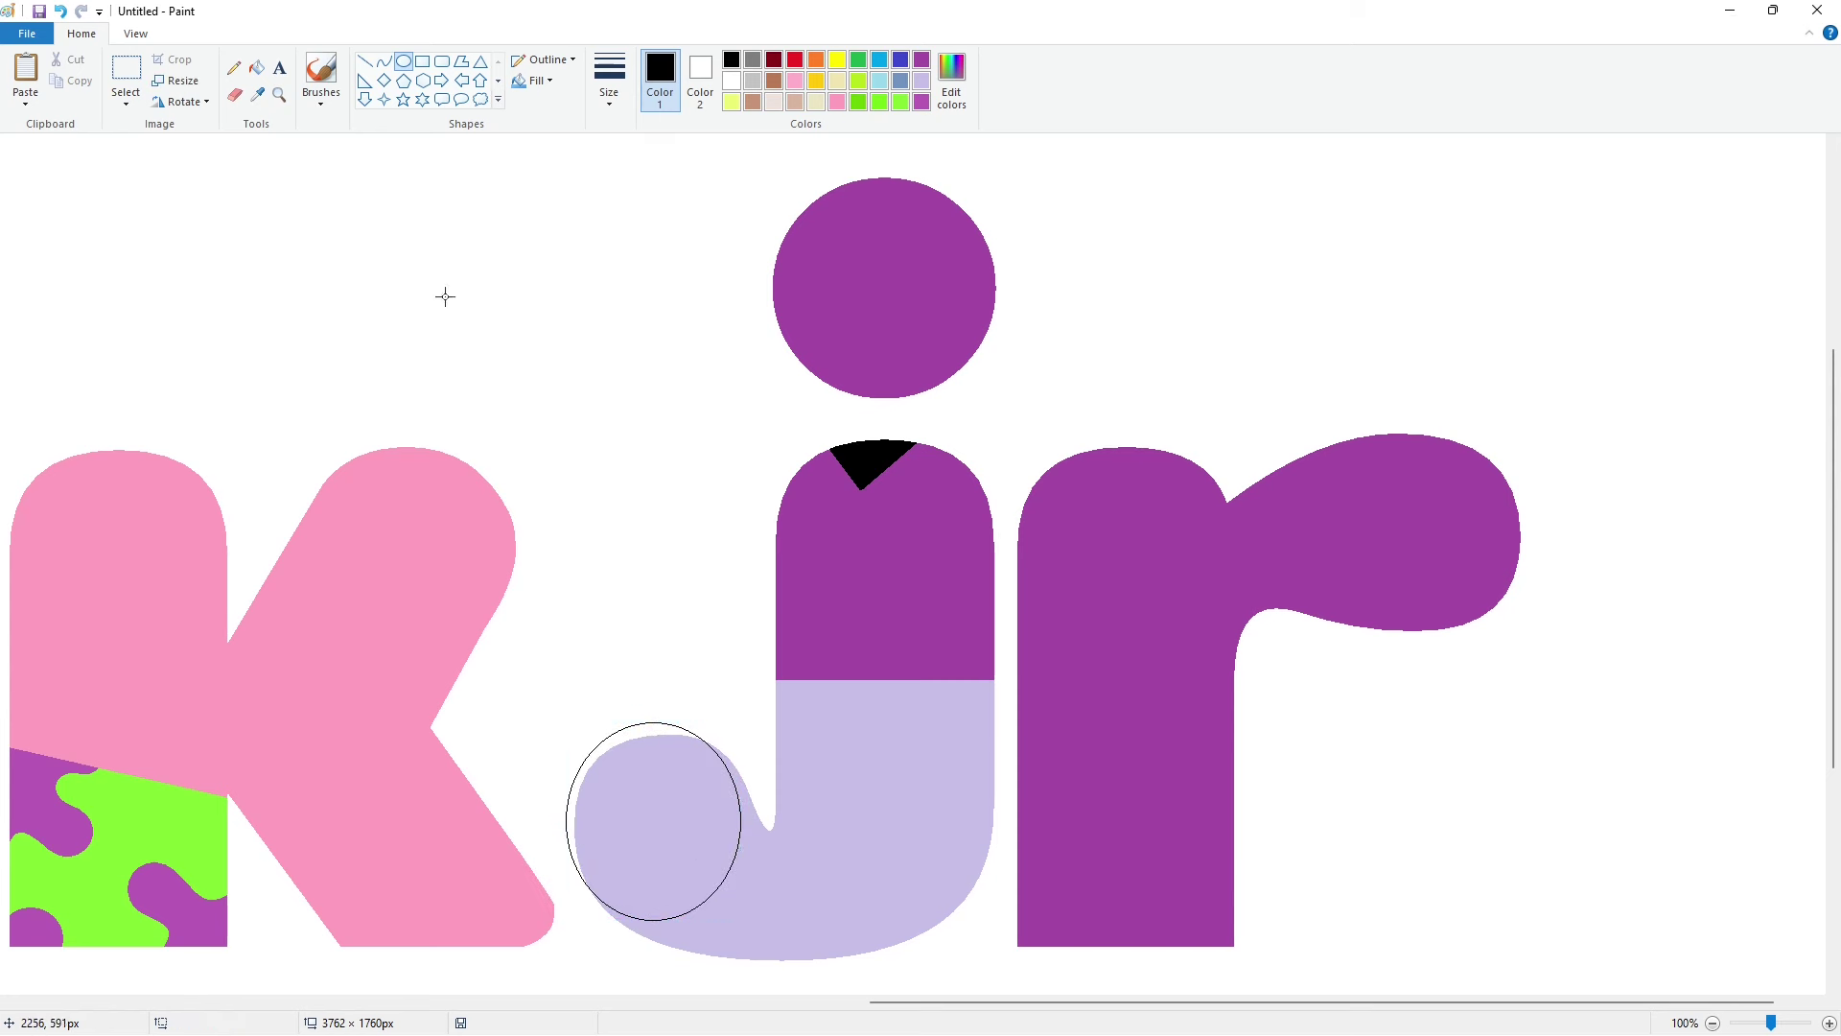
Step: Cut the ellipse with thick white where it crosses the j's hook edge and erase the arc pieces outside the letter
click(1827, 1023)
drag(1020, 1002, 1129, 1003)
click(364, 61)
click(610, 81)
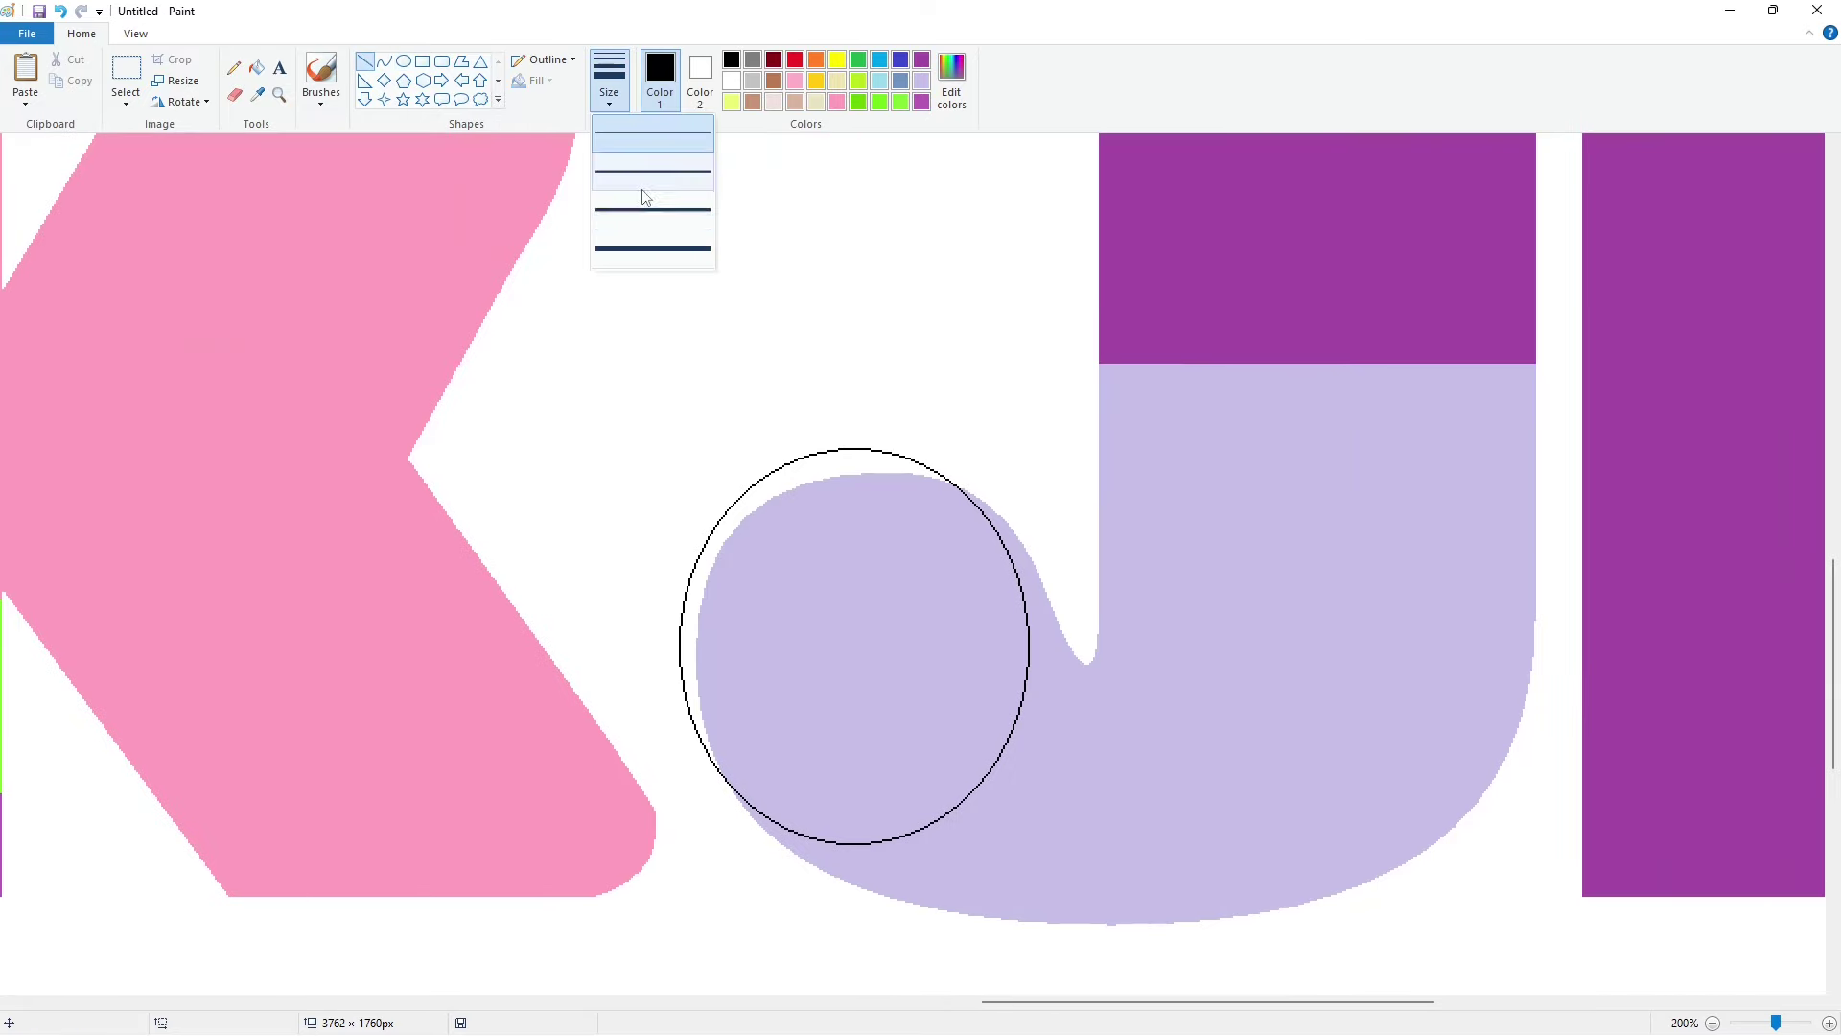
click(648, 247)
click(732, 81)
drag(948, 482, 968, 486)
click(1041, 492)
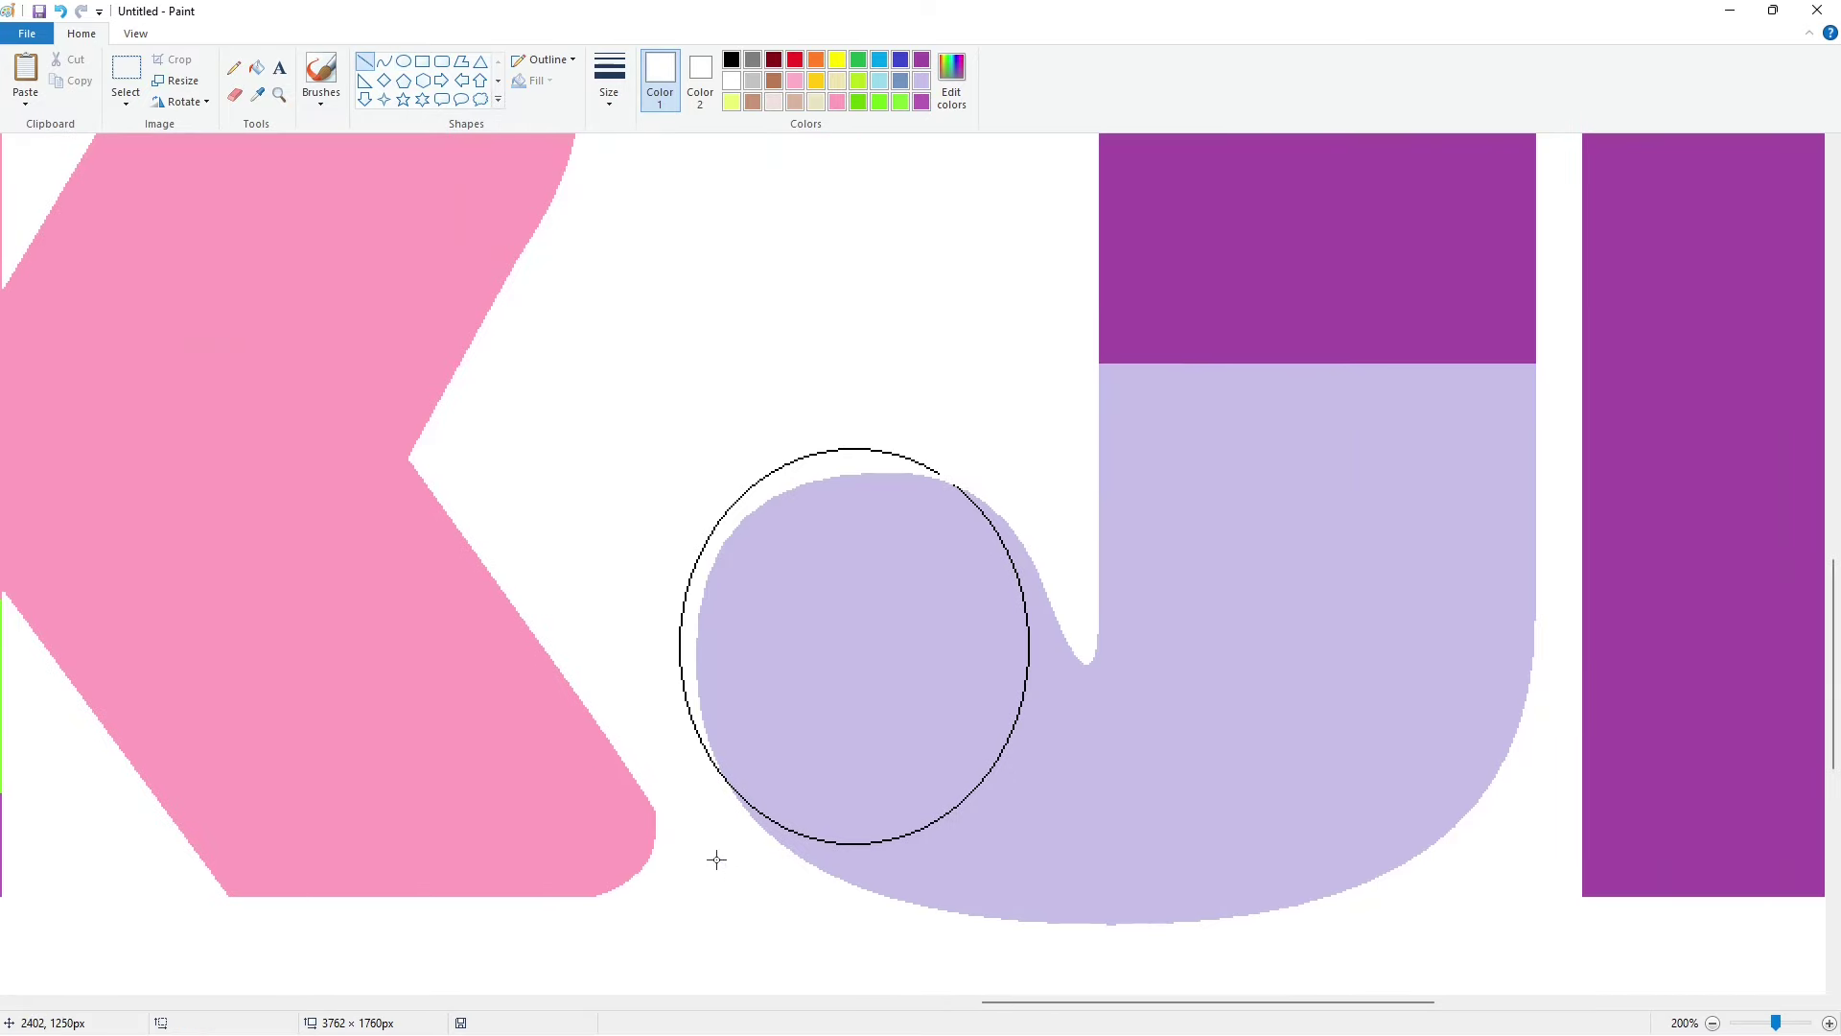
click(233, 67)
drag(895, 453, 796, 459)
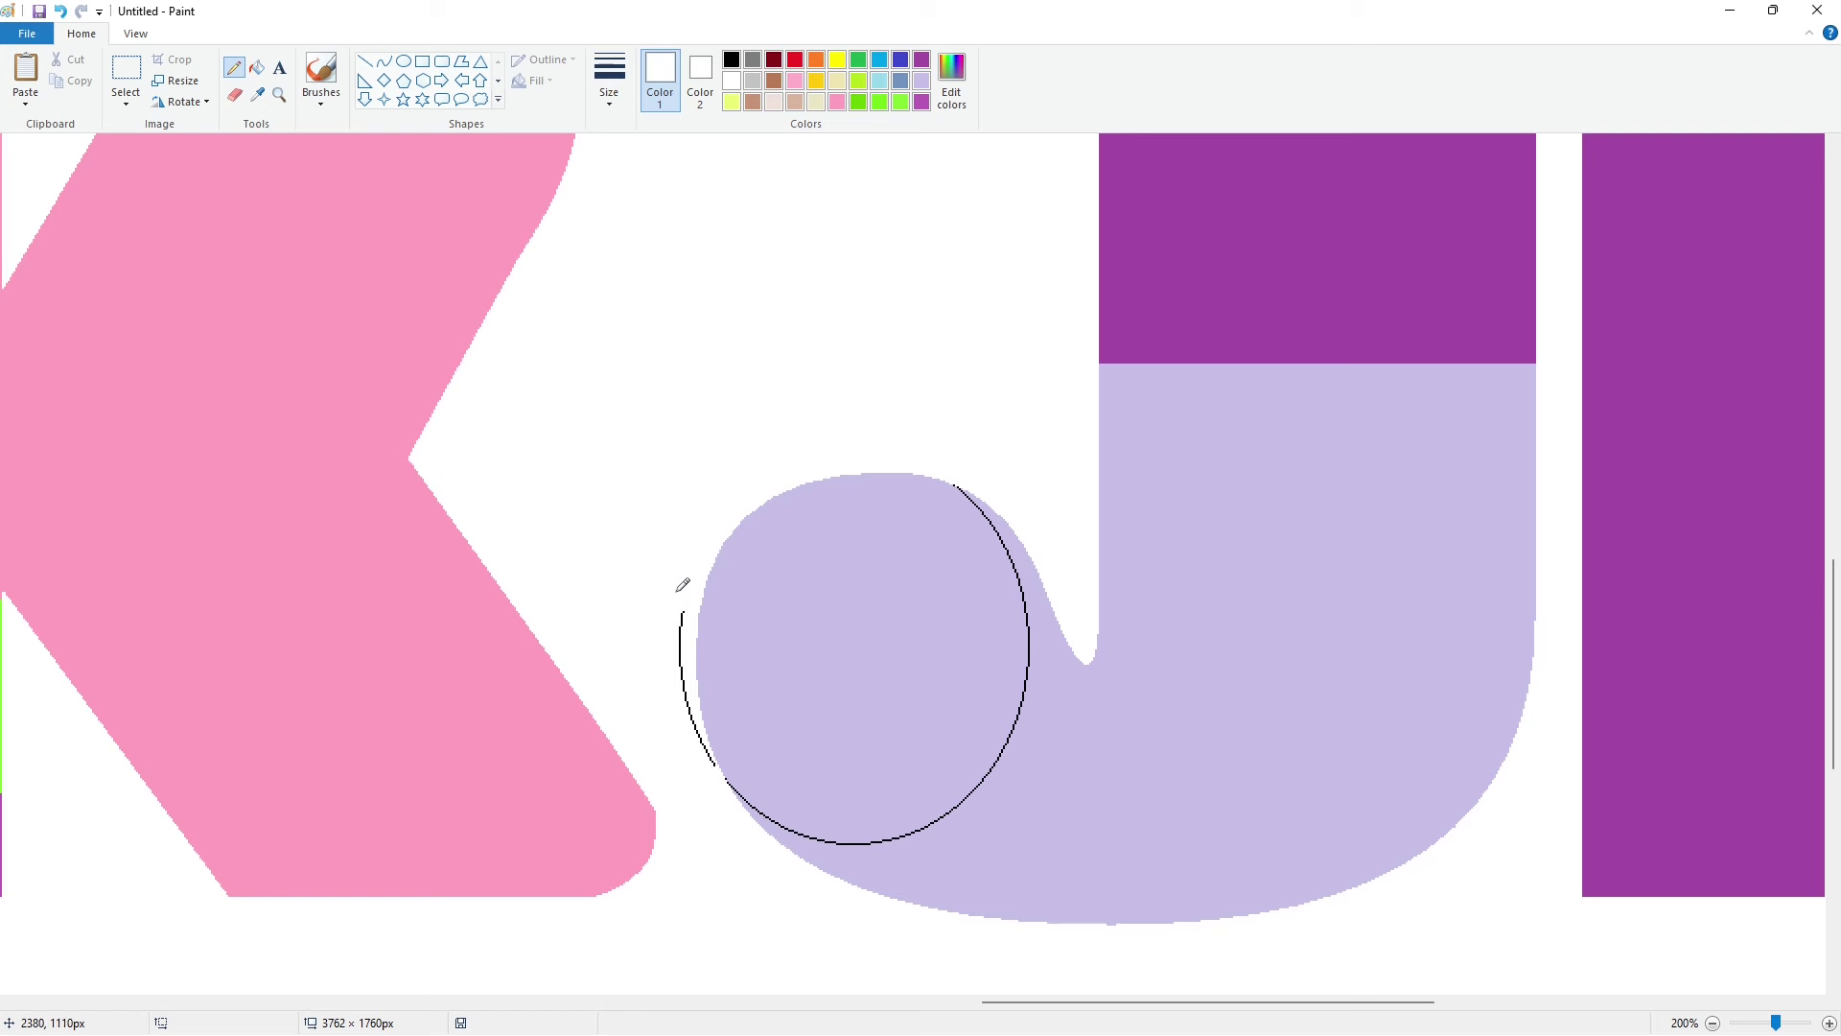
drag(678, 590, 692, 705)
Step: Fill the rounded end of the j's hook, inside the curved line, with black
click(256, 67)
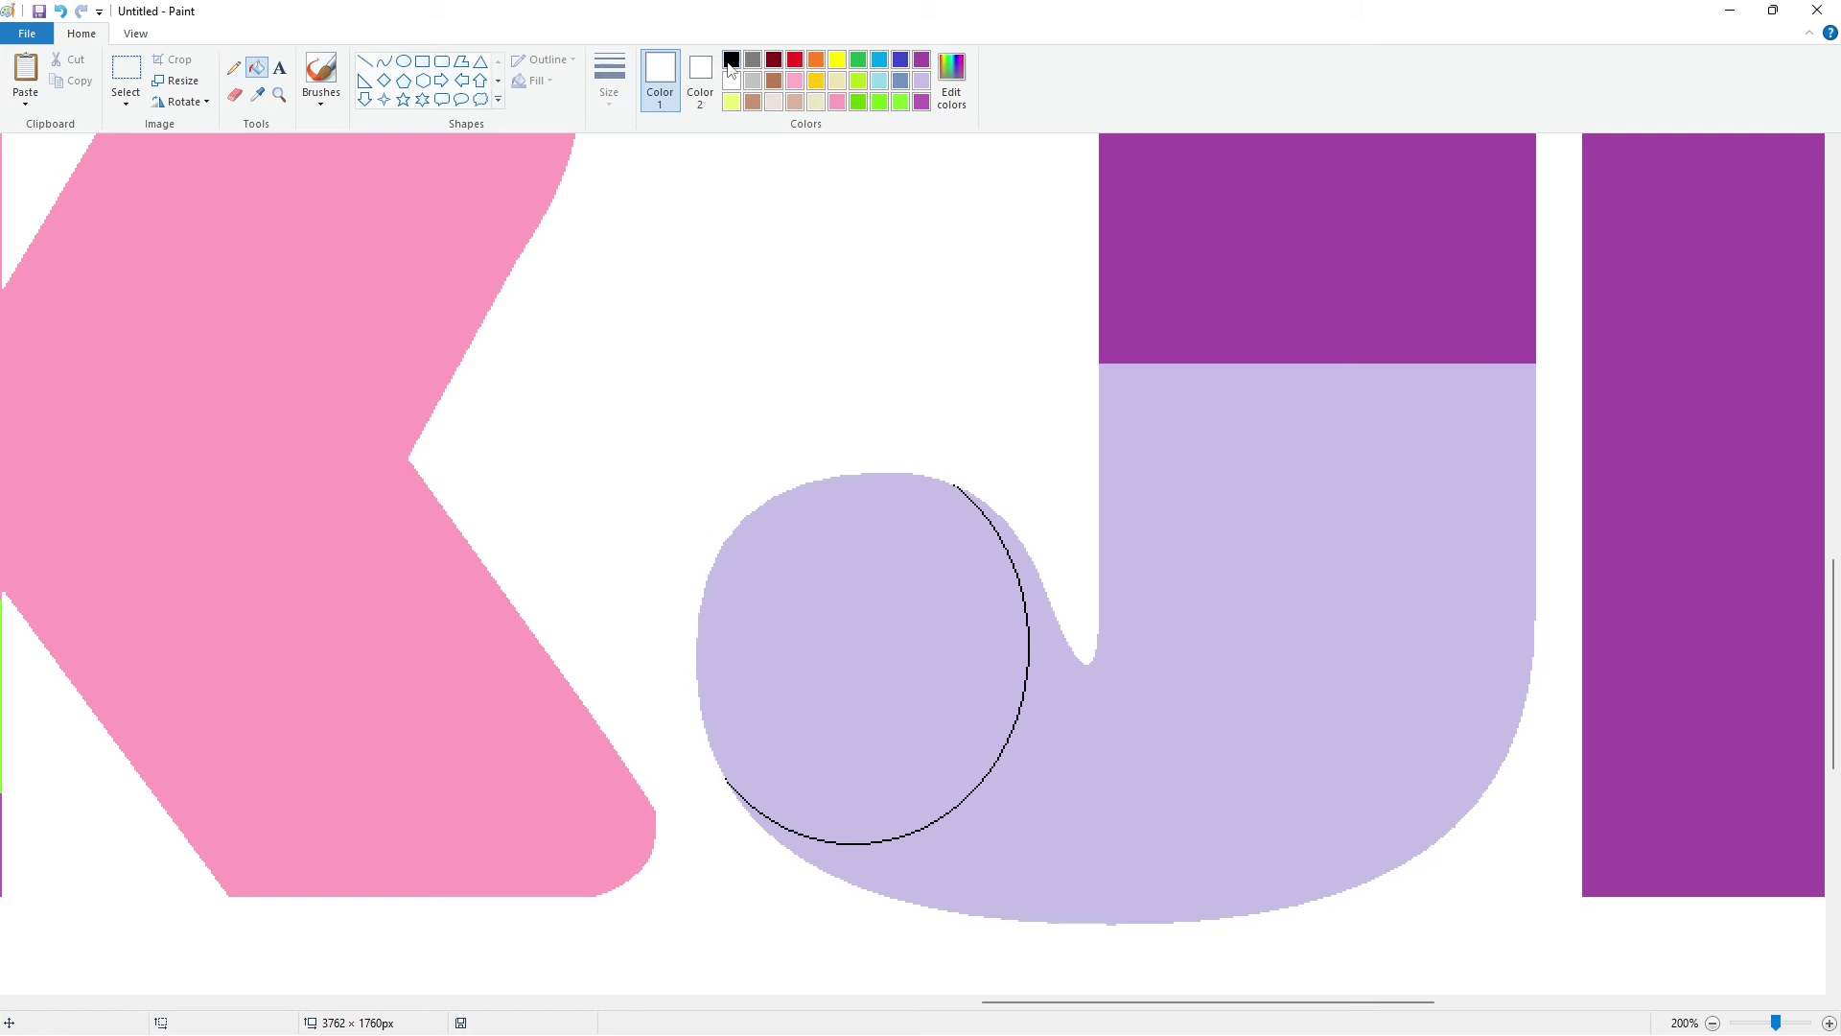
click(730, 60)
click(875, 624)
click(1713, 1022)
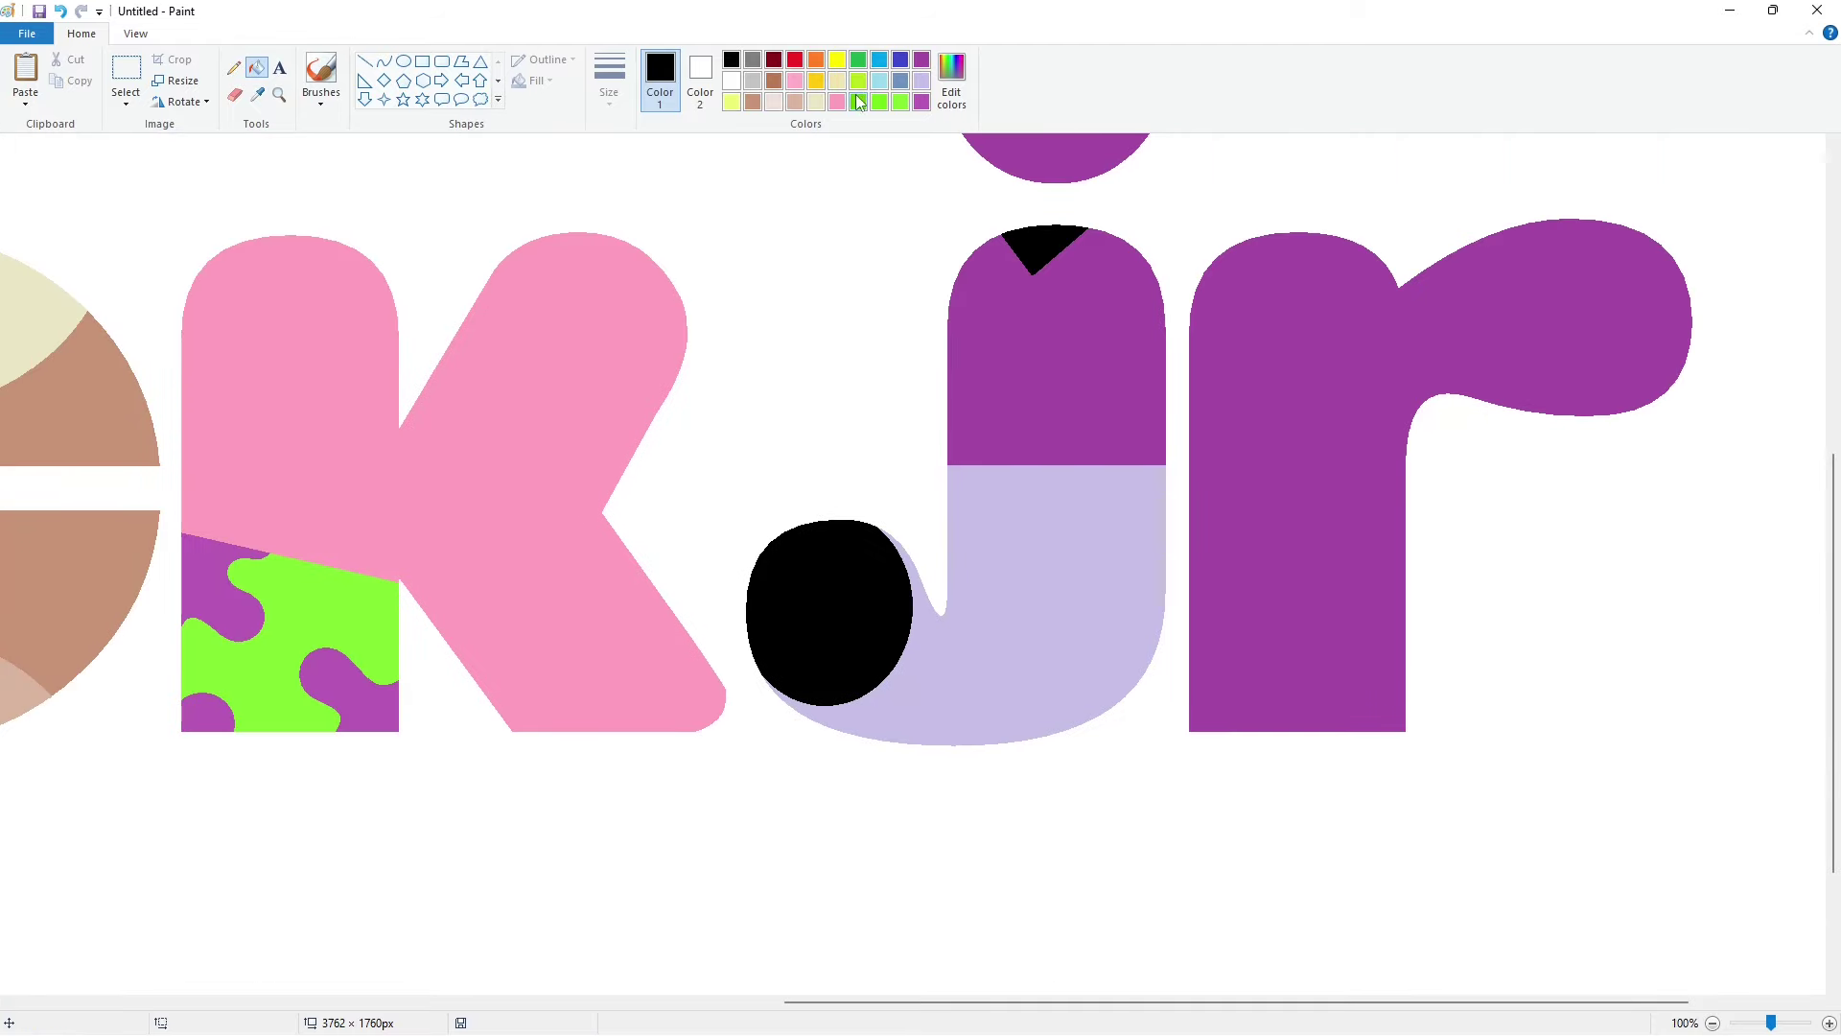
Step: Draw a small green circle in the white space between the k and the j and fill it with green
click(403, 62)
click(732, 81)
click(612, 84)
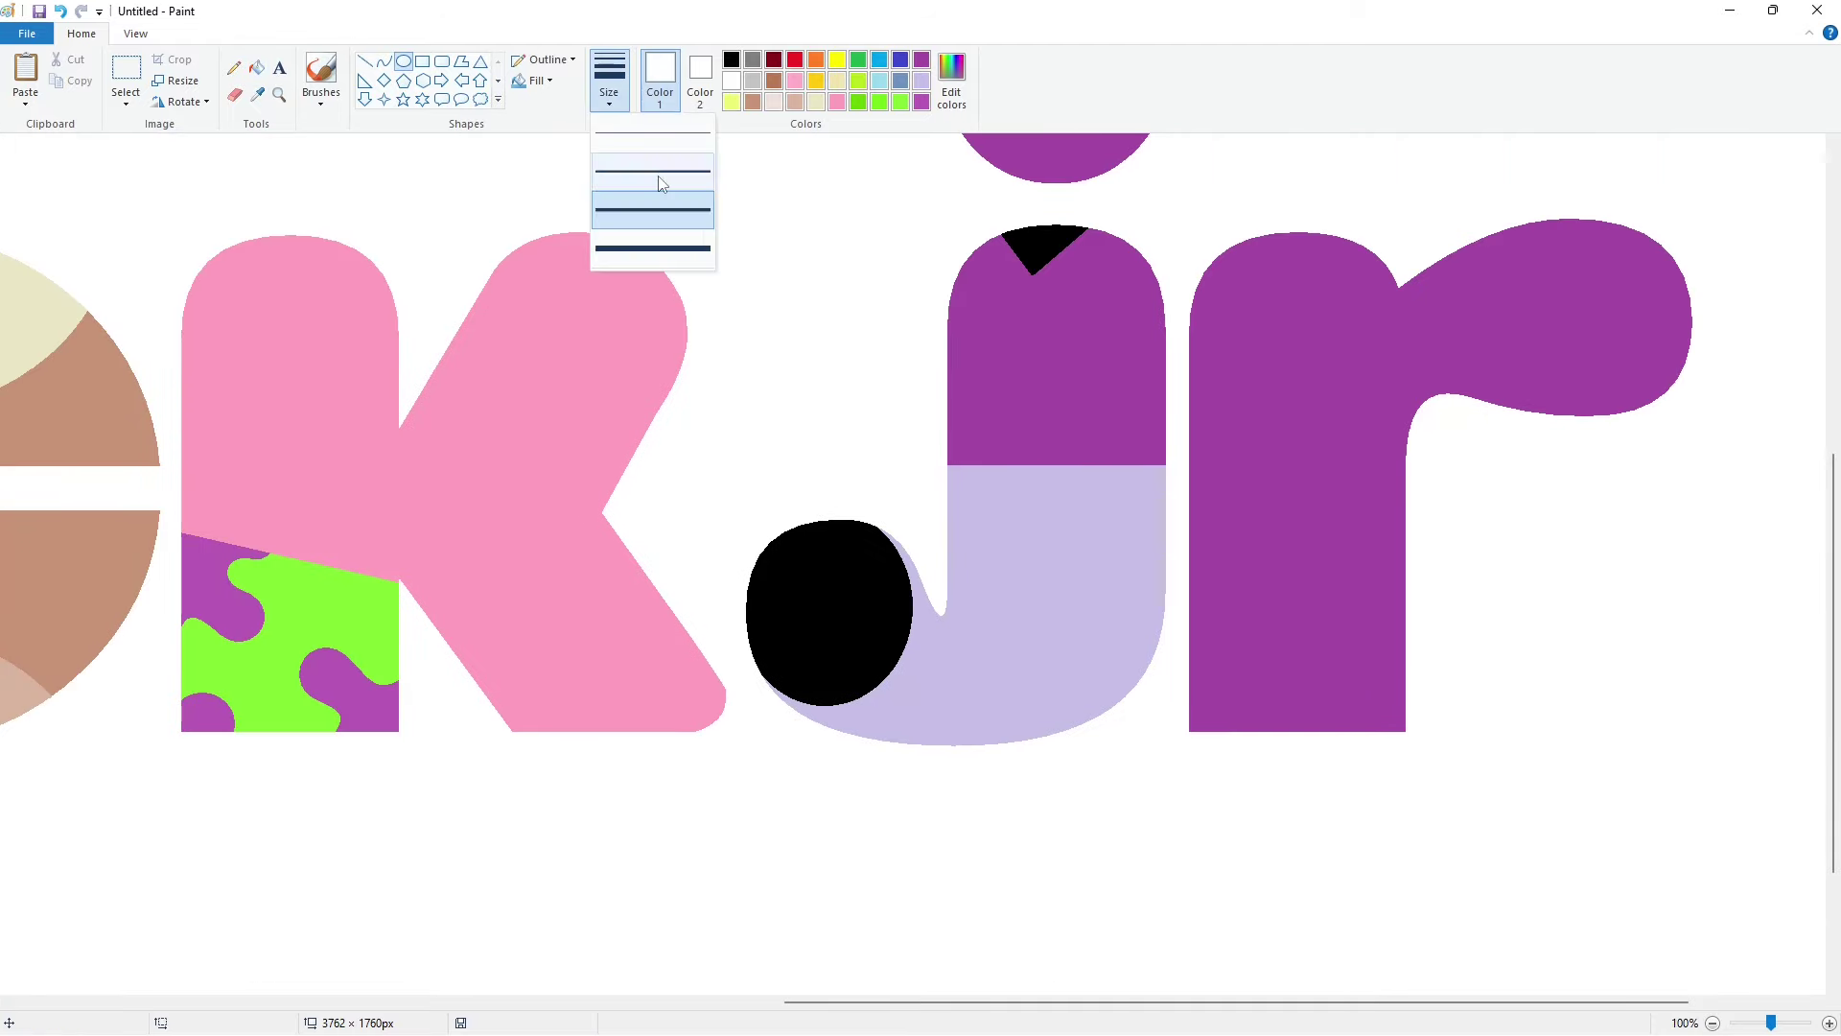
click(660, 182)
click(858, 61)
mouse_move(770, 641)
mouse_down()
mouse_move(803, 674)
mouse_move(712, 480)
mouse_move(760, 515)
mouse_up()
click(256, 67)
click(712, 481)
Step: Copy the green circle and place four copies scattered over the black end of the j's hook
click(125, 72)
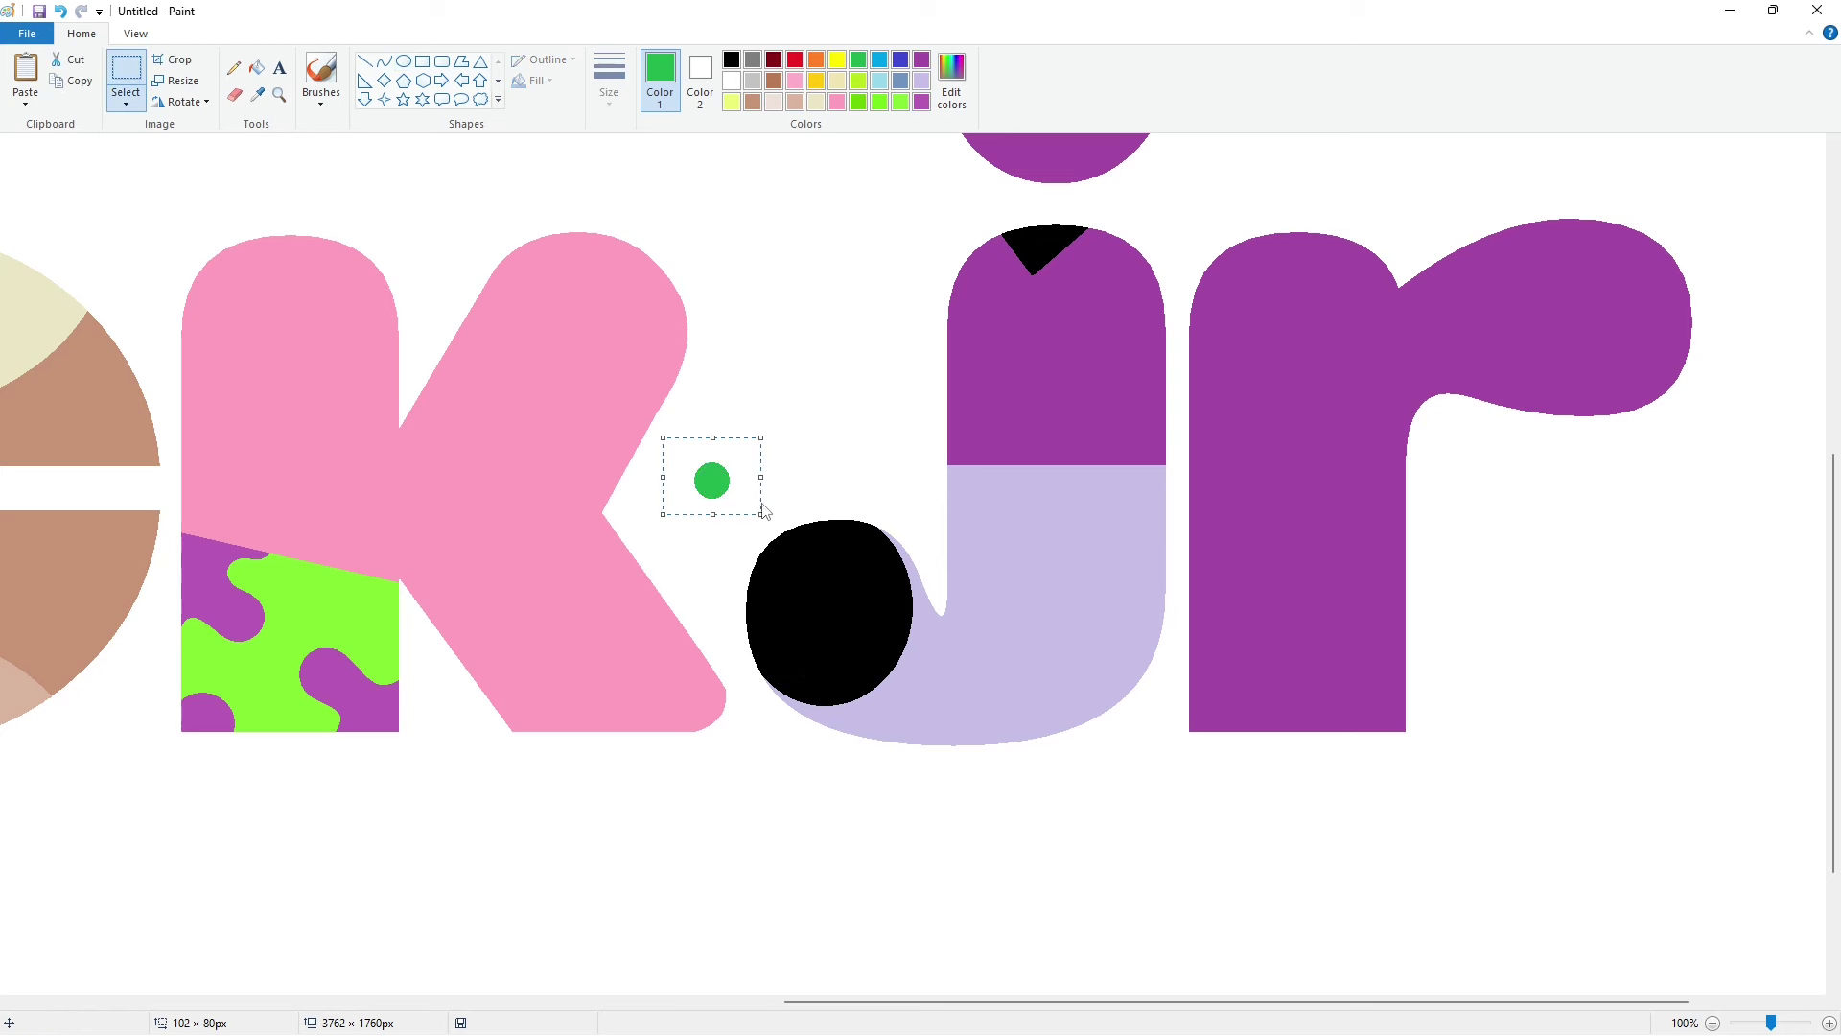
key(ctrl+c)
key(ctrl+v)
drag(74, 180, 812, 657)
key(ctrl+v)
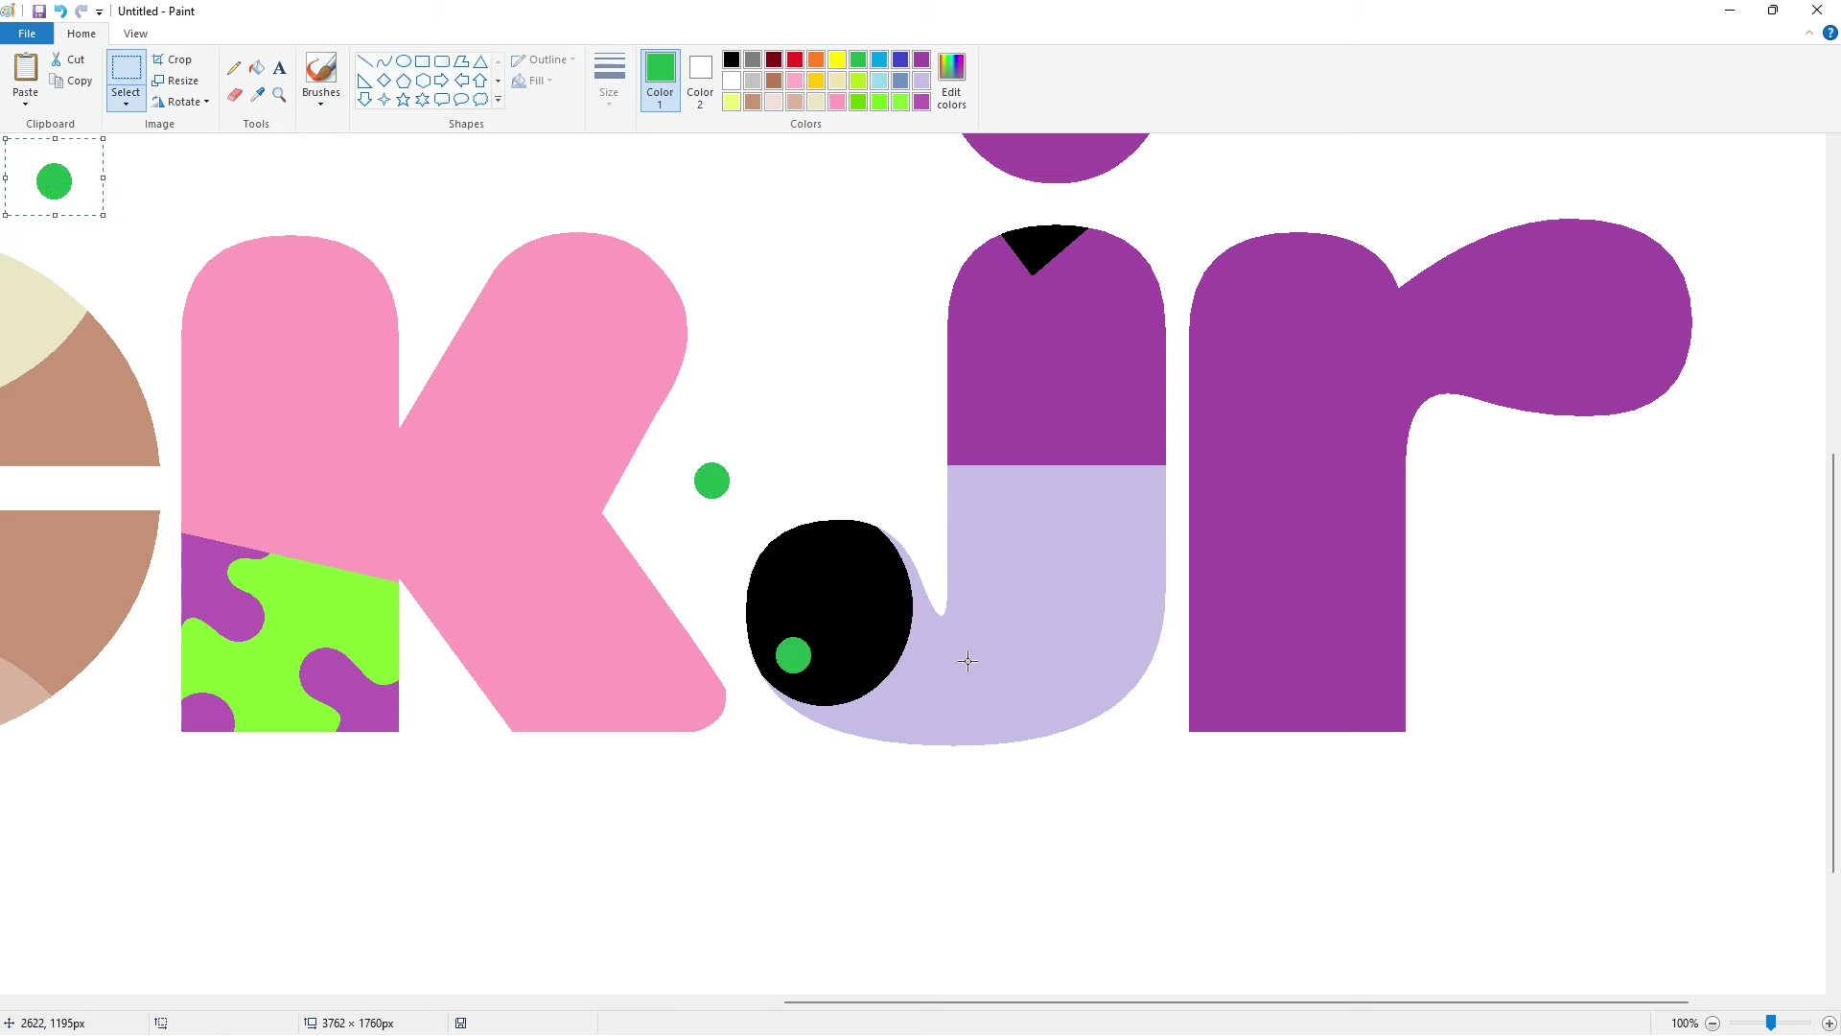
drag(72, 181, 856, 619)
key(ctrl+v)
drag(71, 181, 873, 562)
key(ctrl+v)
drag(57, 182, 791, 576)
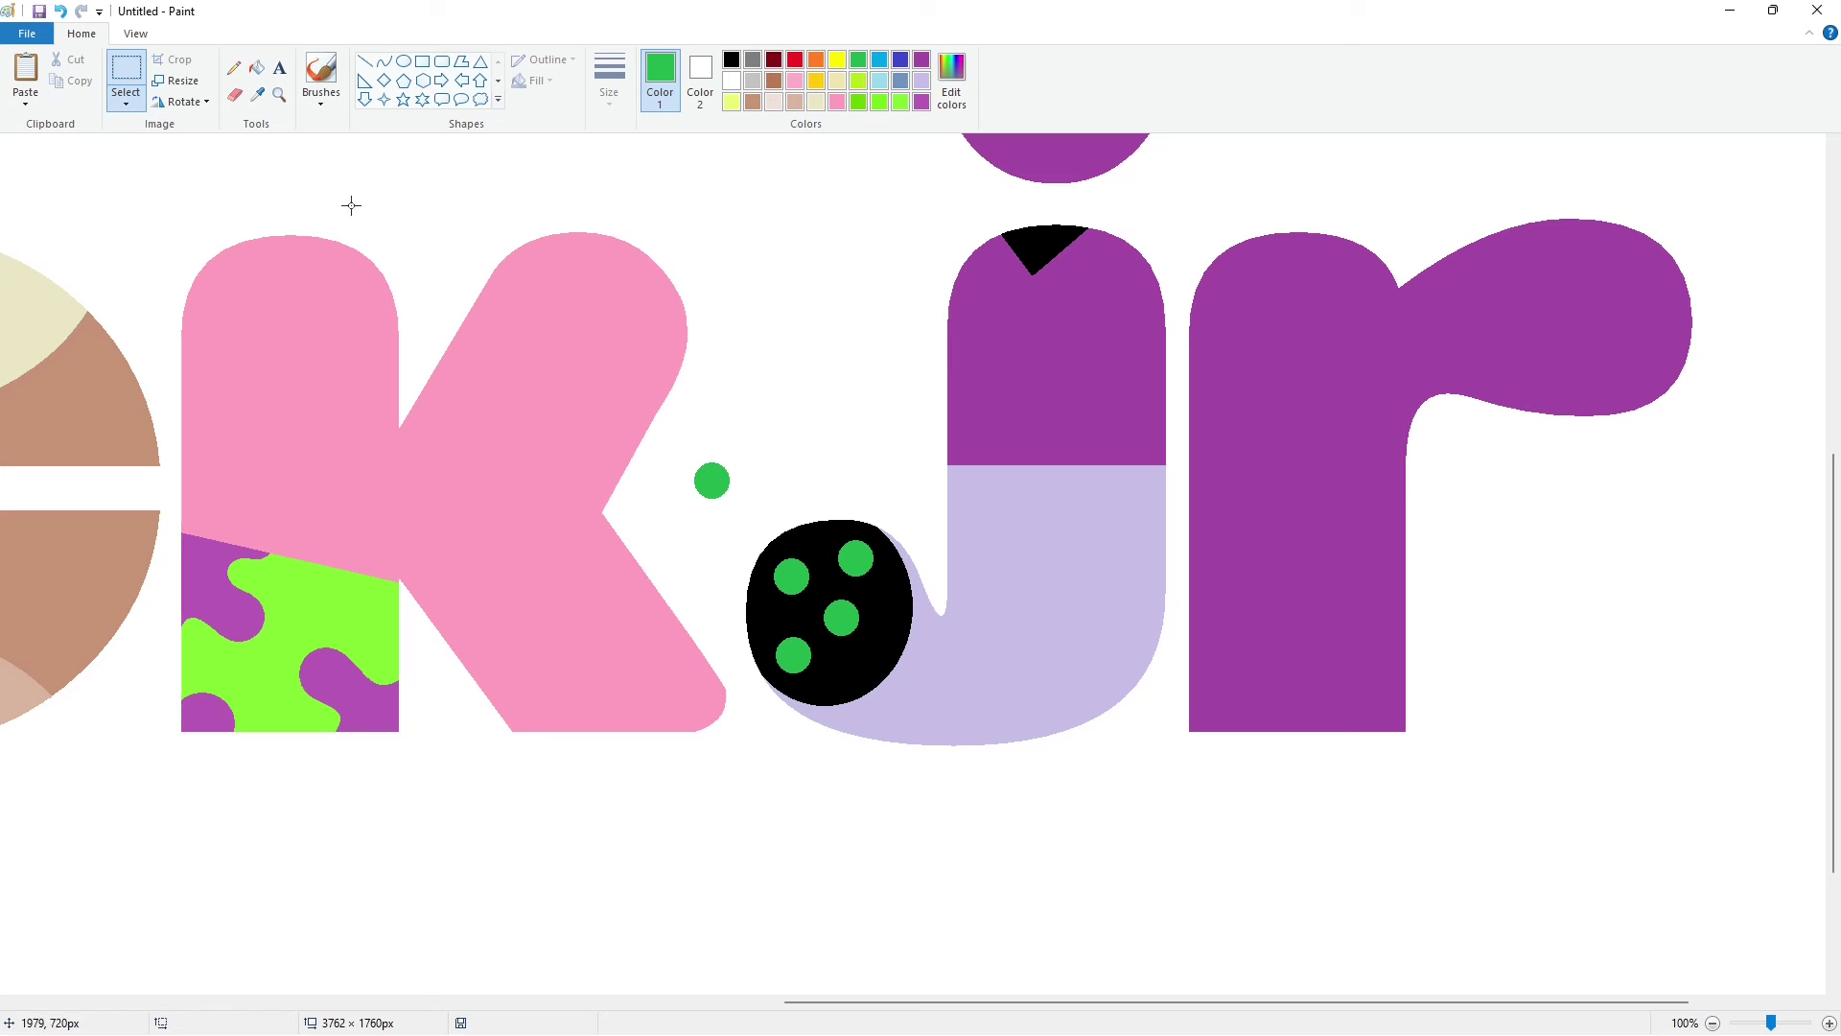
Step: Remove the spare green circle between the k and the j by filling it with white
click(256, 67)
click(731, 81)
click(712, 481)
Step: Mix a lighter sky blue and fill the j's lower body, its dot and the wedge at its top
click(879, 59)
click(951, 75)
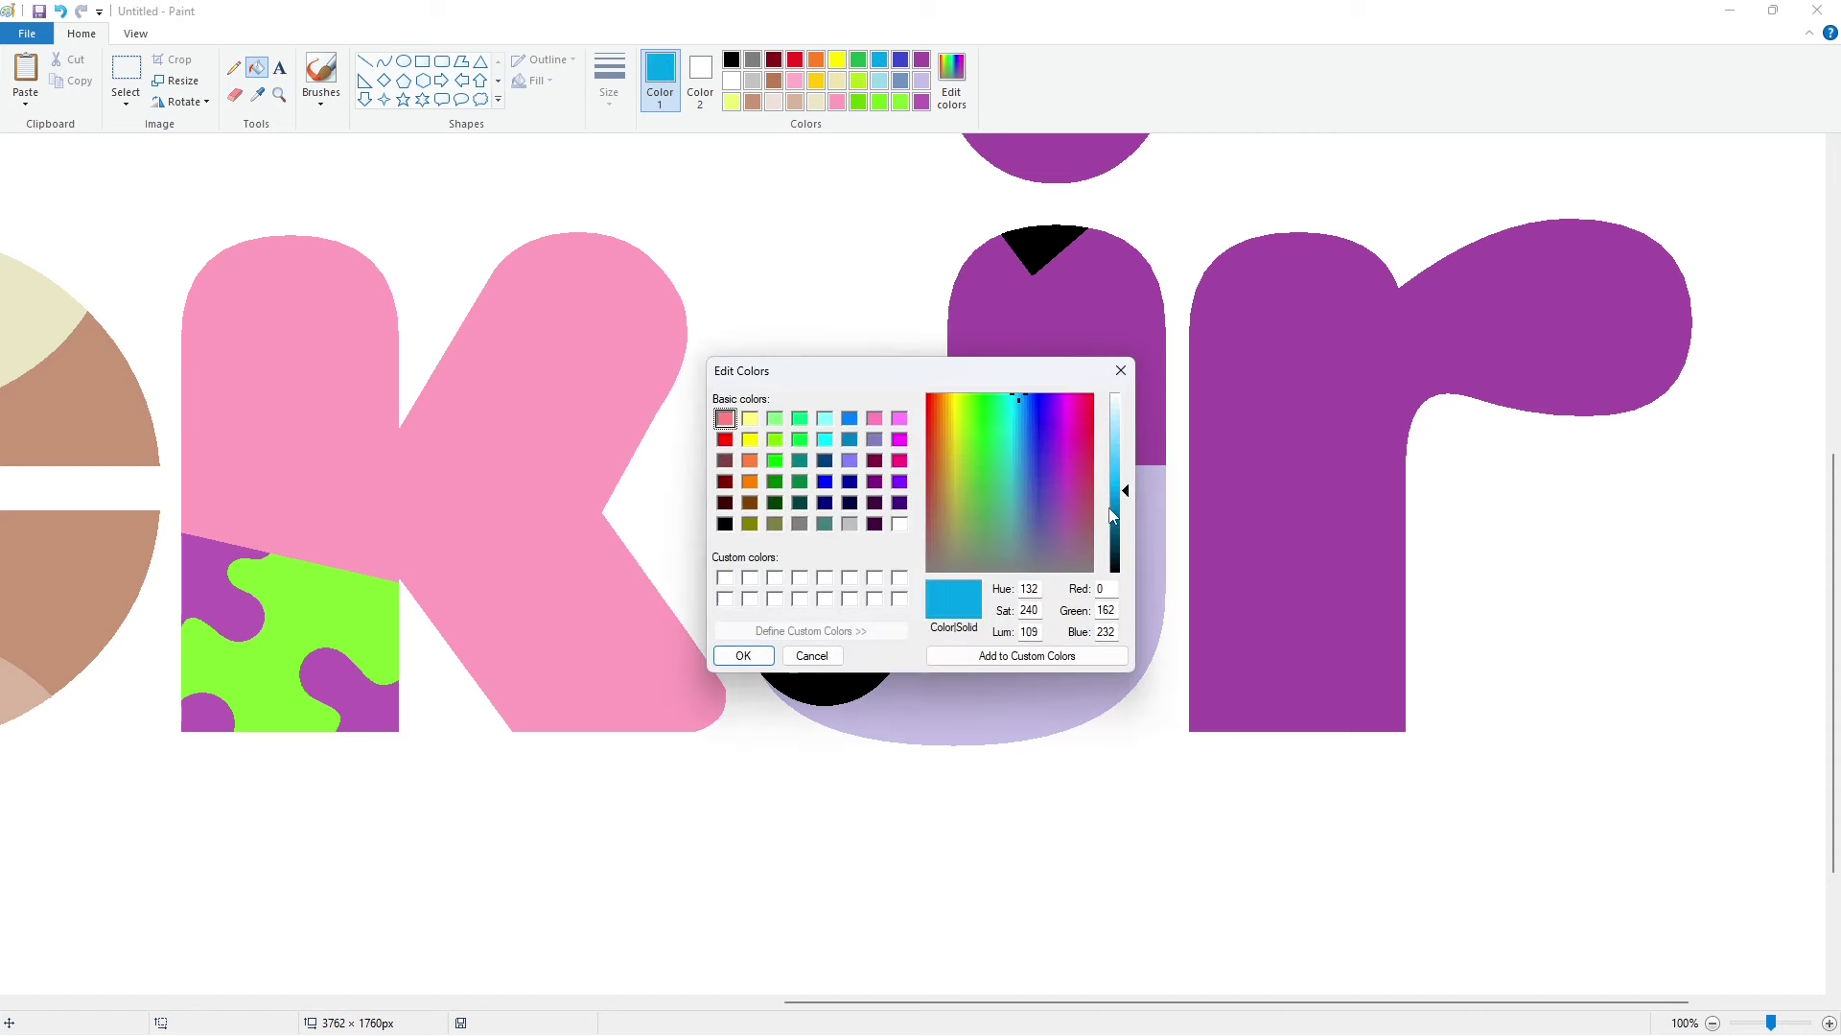
drag(1116, 497, 1125, 475)
click(757, 655)
click(1102, 629)
scroll(1102, 629, up, 2)
click(1055, 278)
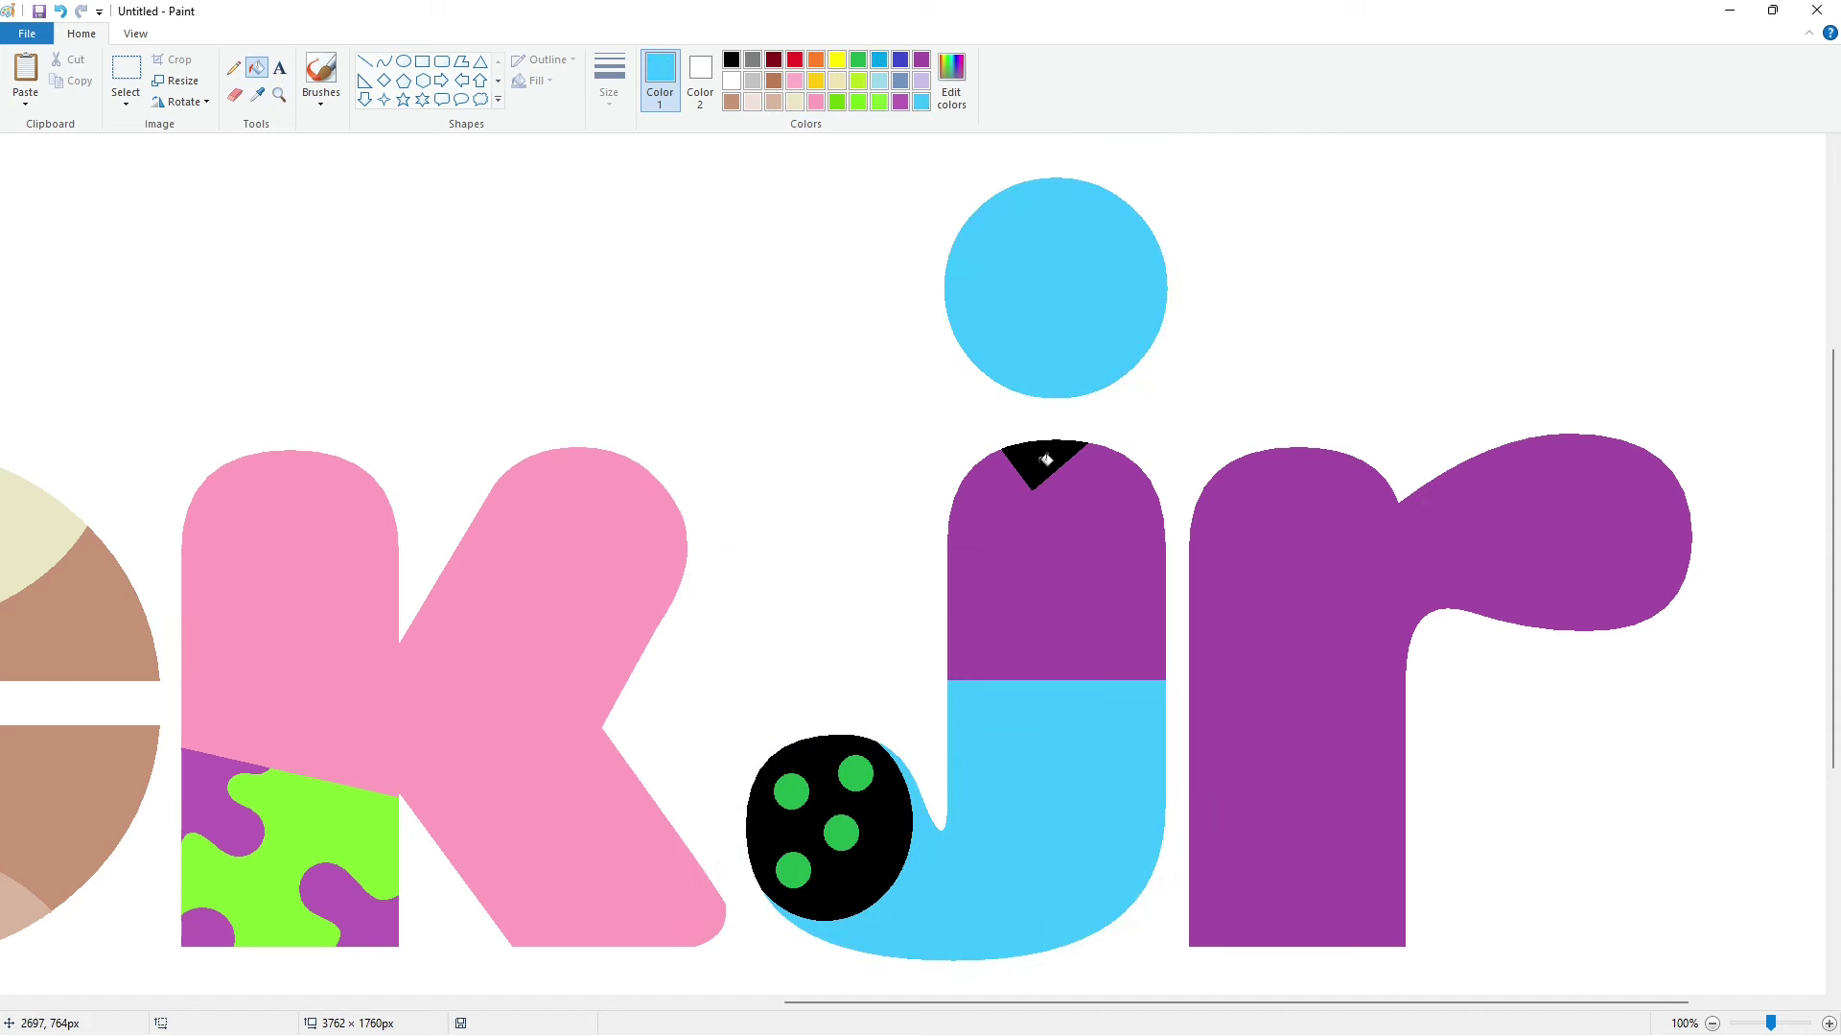
click(1045, 459)
Step: Fill the j's upper body around the wedge with brown
click(734, 104)
click(1090, 547)
click(1126, 575)
Step: Mix a custom lavender and fill the black area of the j's hook end with it
scroll(1003, 345, down, 2)
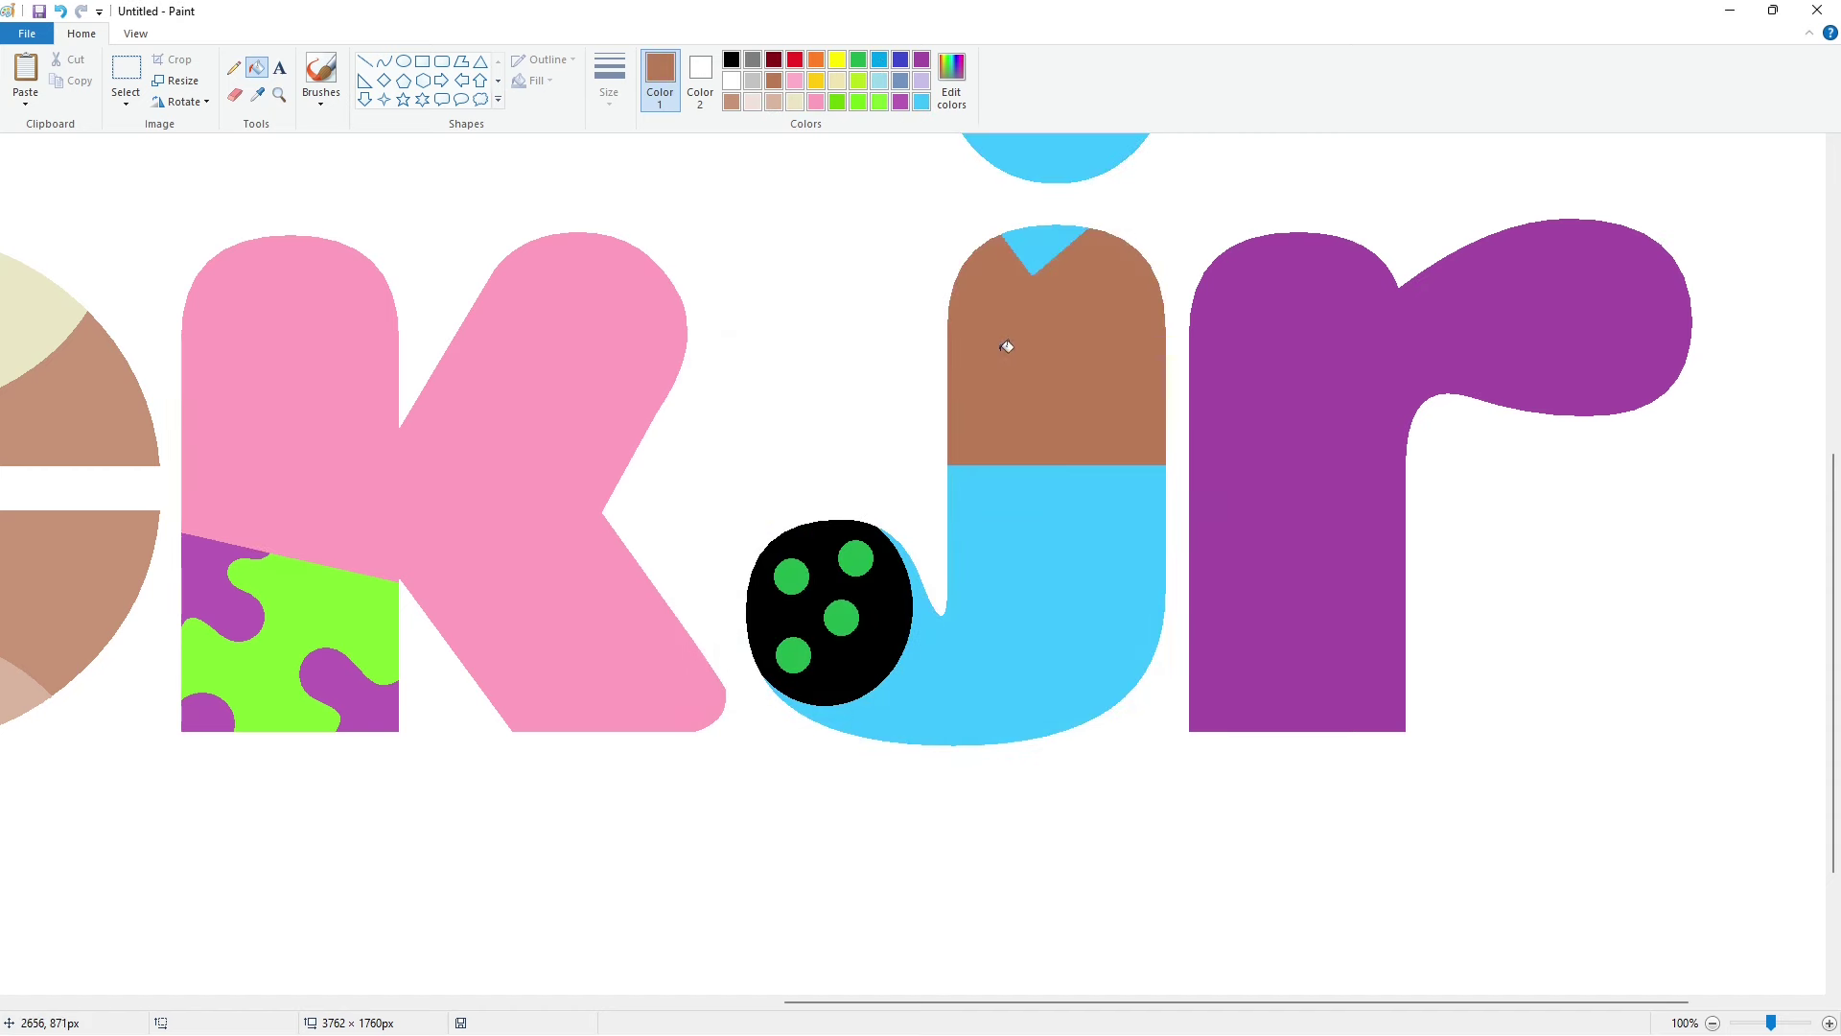
click(922, 80)
click(952, 75)
click(758, 657)
click(821, 583)
Step: Recolour the four green spots on the j's hook end purple
click(922, 59)
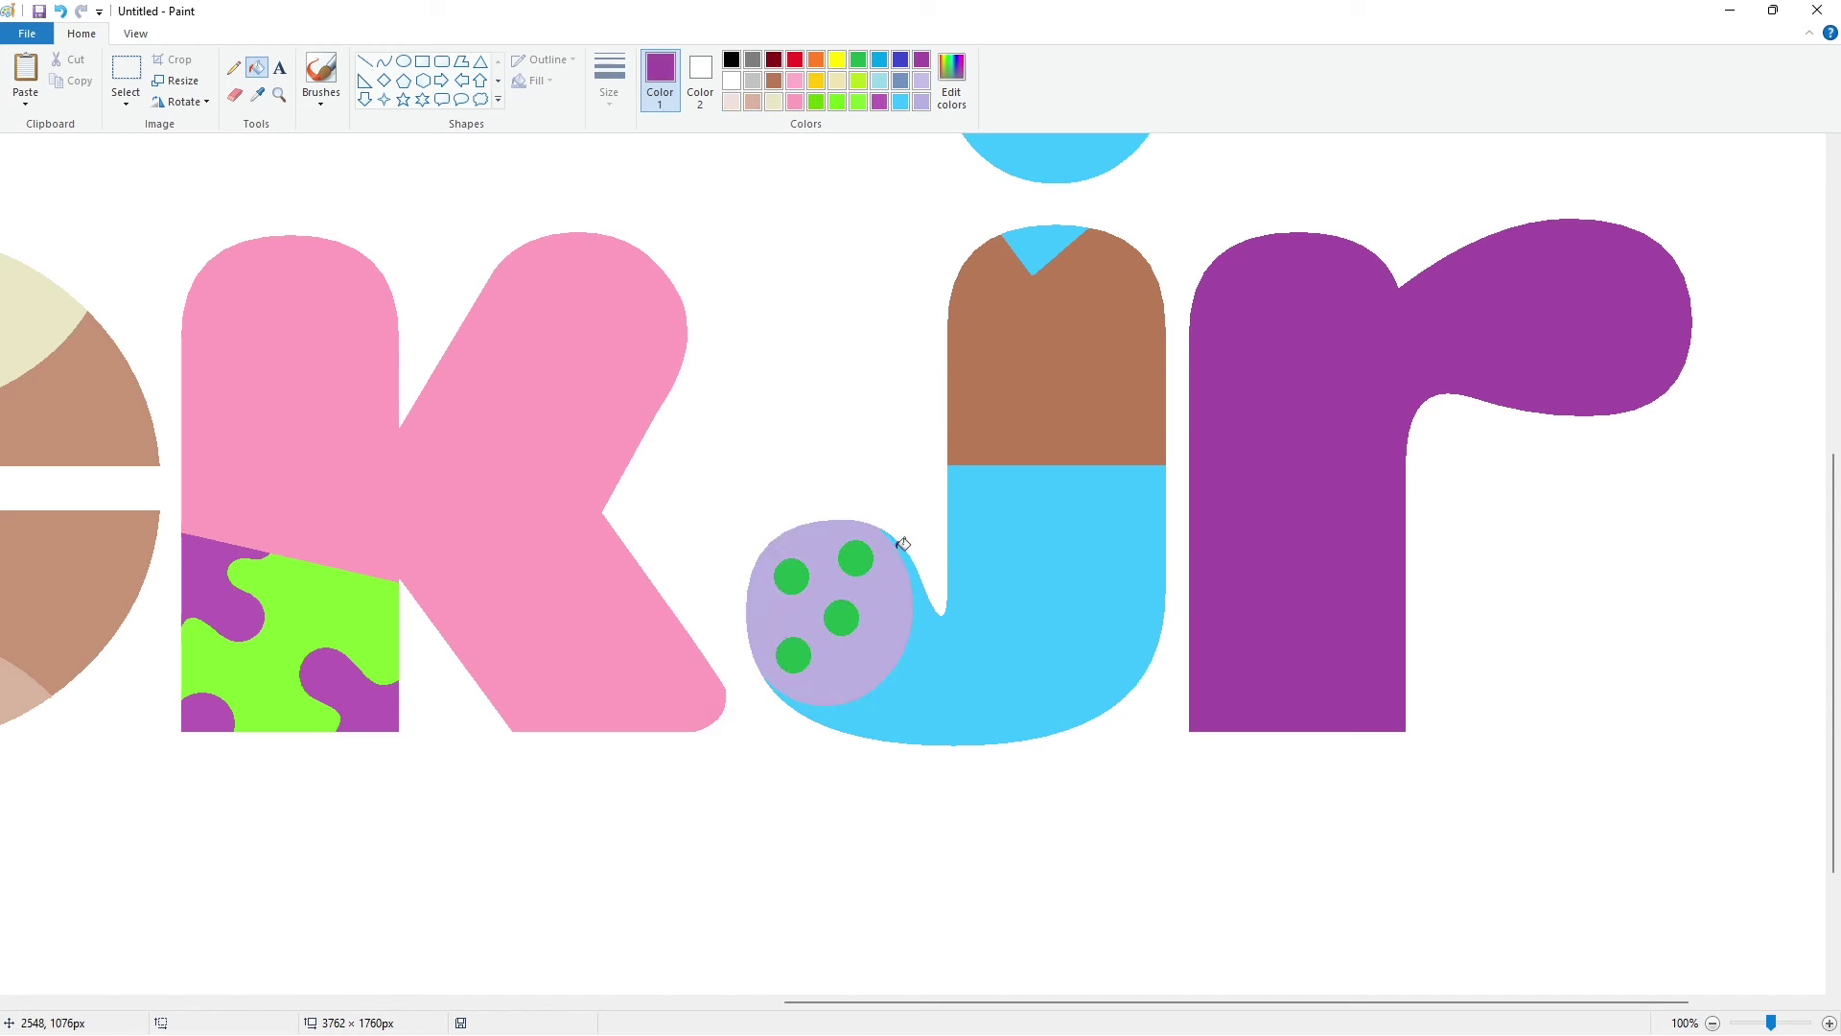
click(856, 559)
click(792, 576)
click(793, 655)
click(841, 617)
scroll(1439, 692, up, 2)
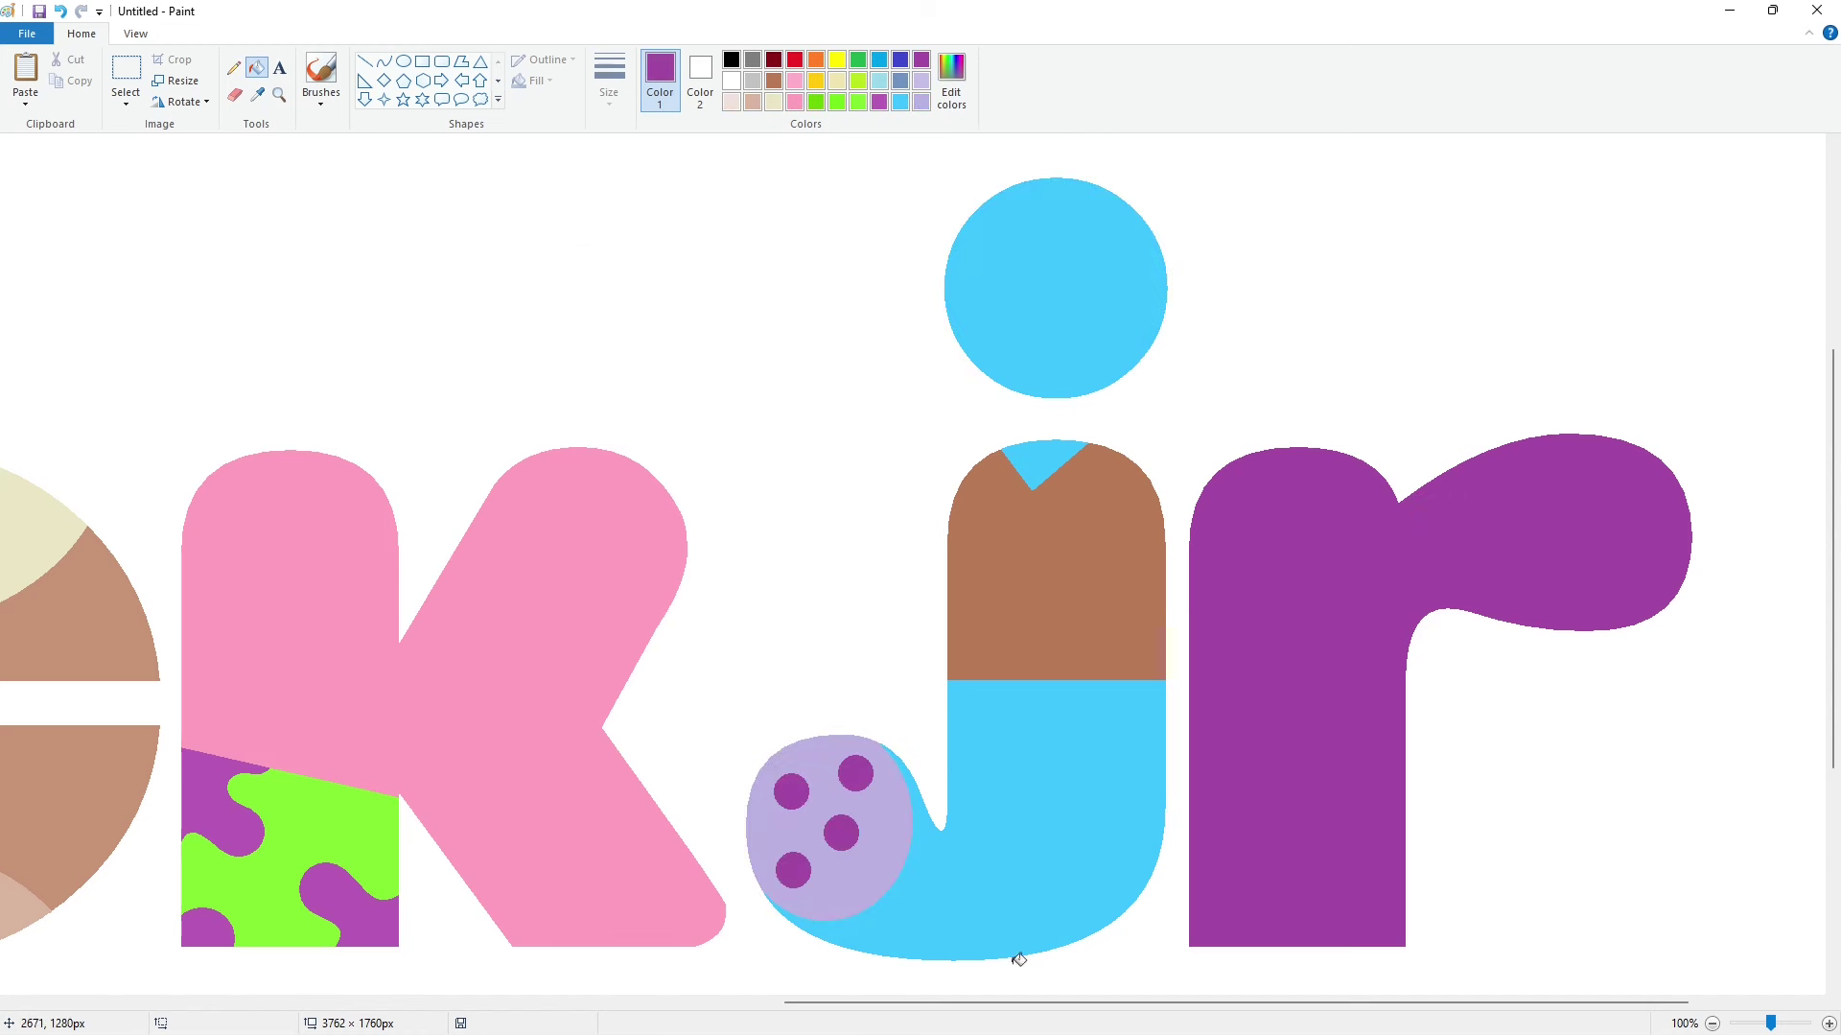
scroll(1018, 959, right, 3)
click(422, 60)
click(730, 59)
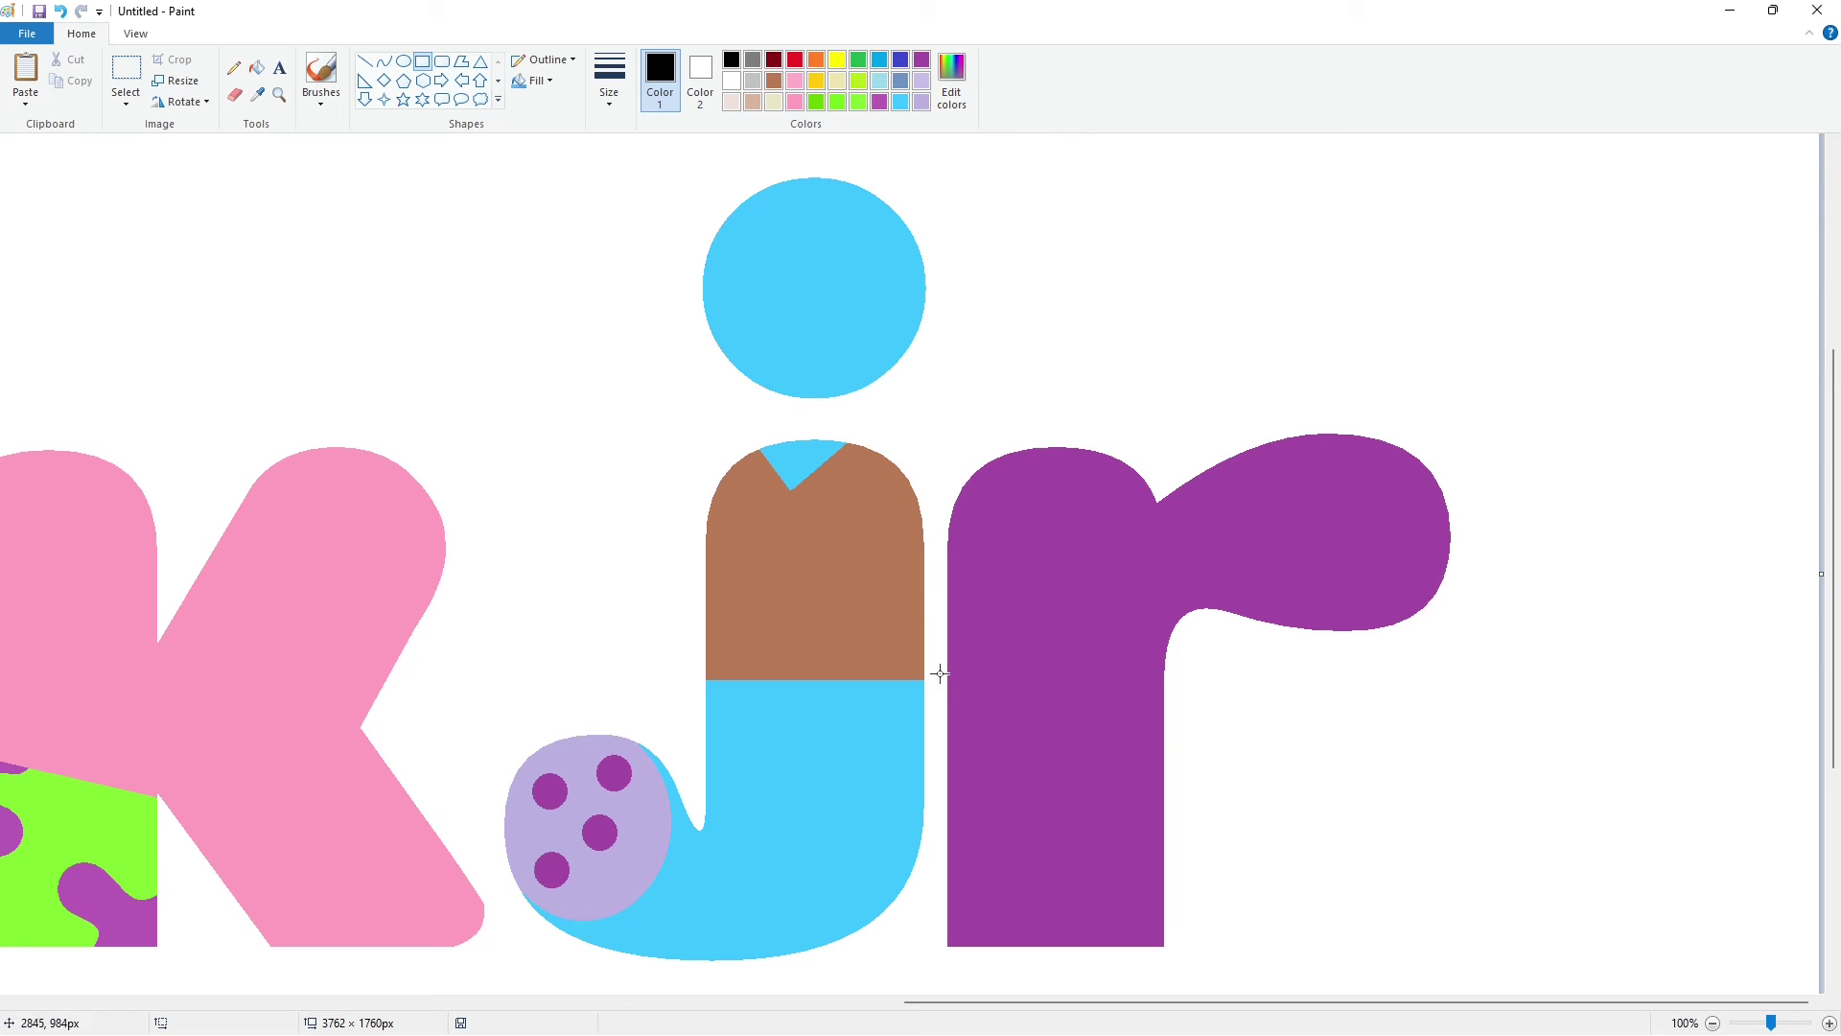
drag(941, 669, 1215, 678)
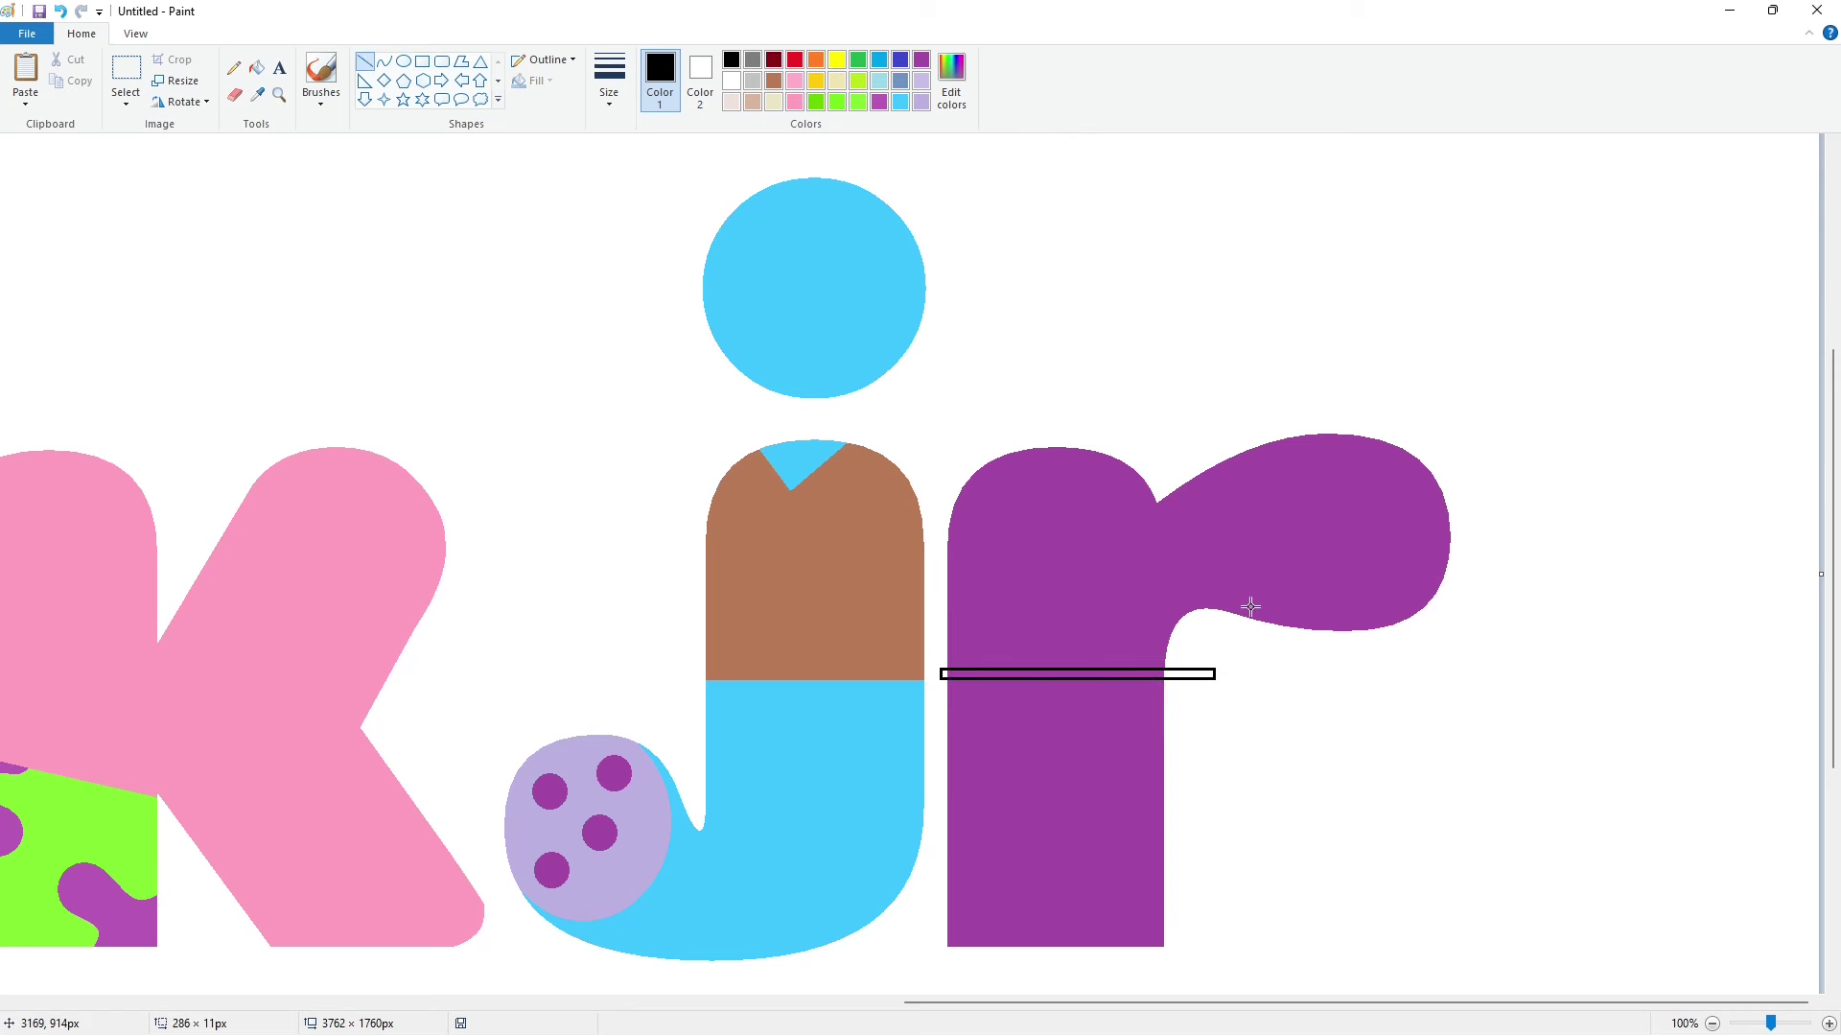
key(ctrl+z)
Step: Draw two horizontal black lines across the r's stem, one below the arm and one nearer the base
drag(940, 671, 1189, 671)
click(1273, 730)
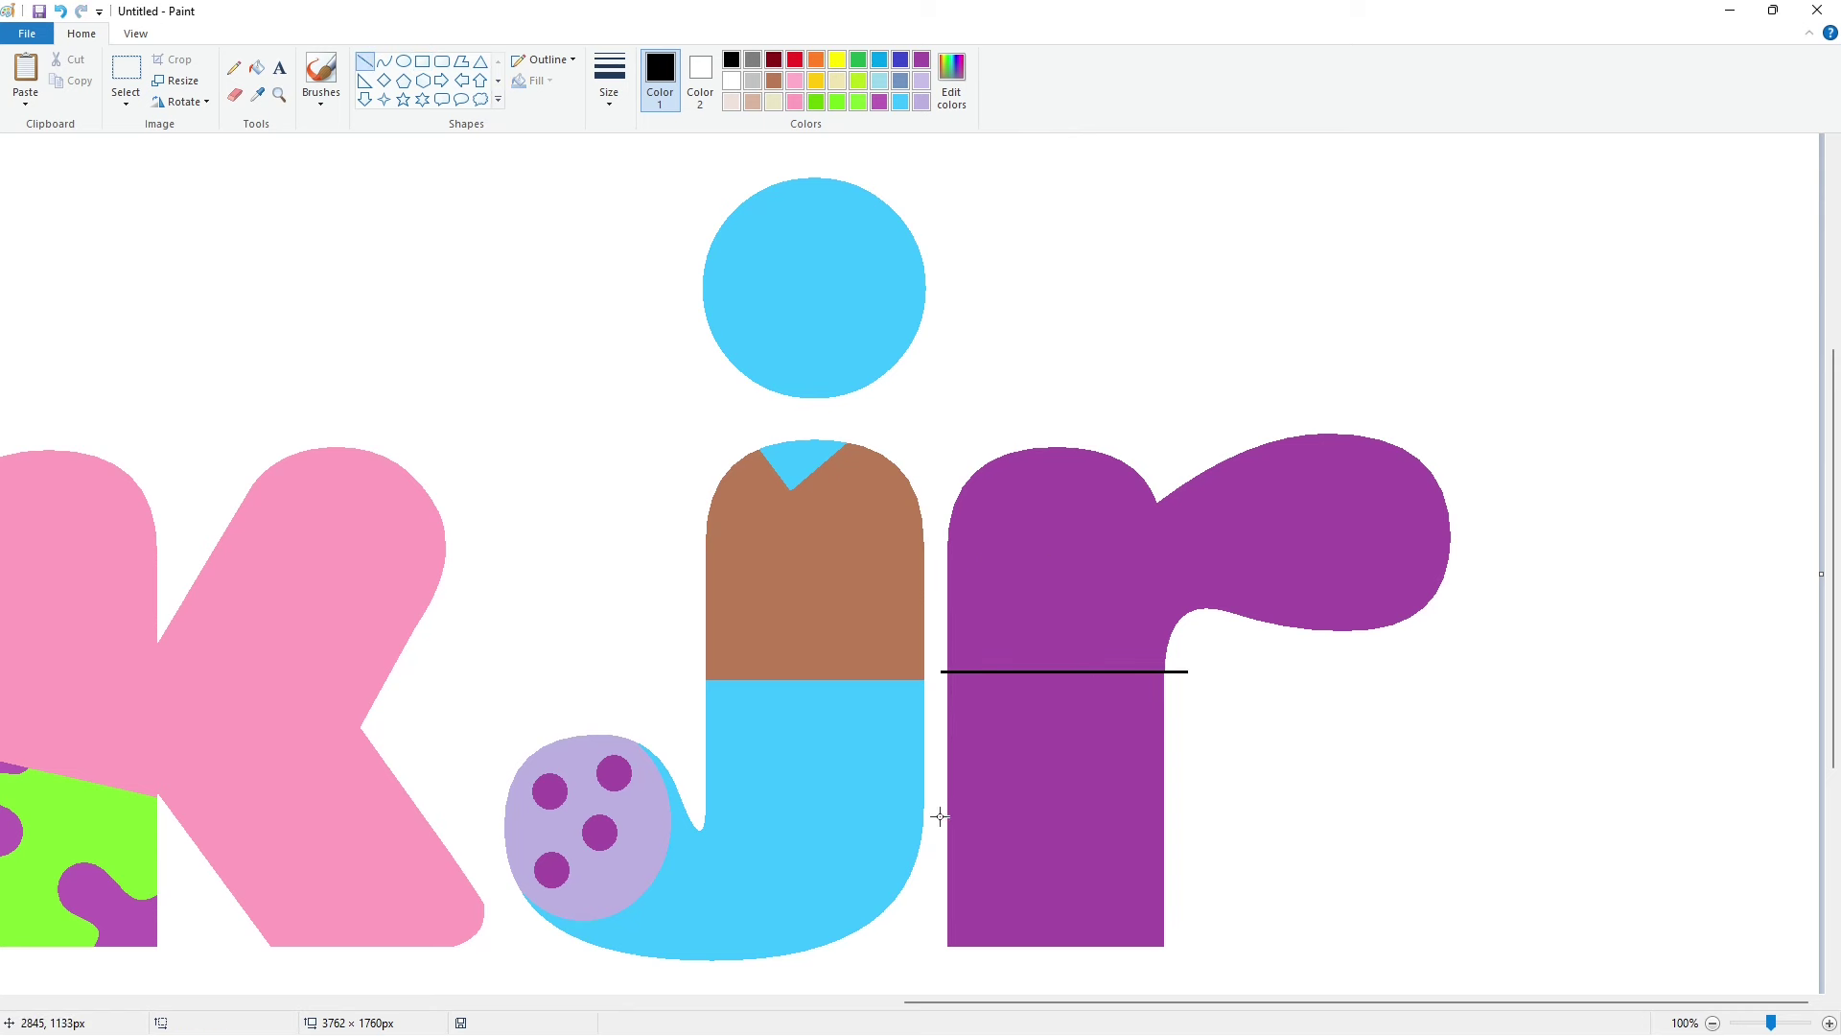
drag(942, 832, 1190, 832)
Step: Draw a black triangle outline of about 63 × 45 px over the r's upper line and flip it vertically
click(479, 61)
mouse_move(1029, 663)
mouse_down()
mouse_move(1066, 692)
mouse_move(1089, 649)
mouse_move(1068, 688)
mouse_up()
click(181, 101)
click(206, 187)
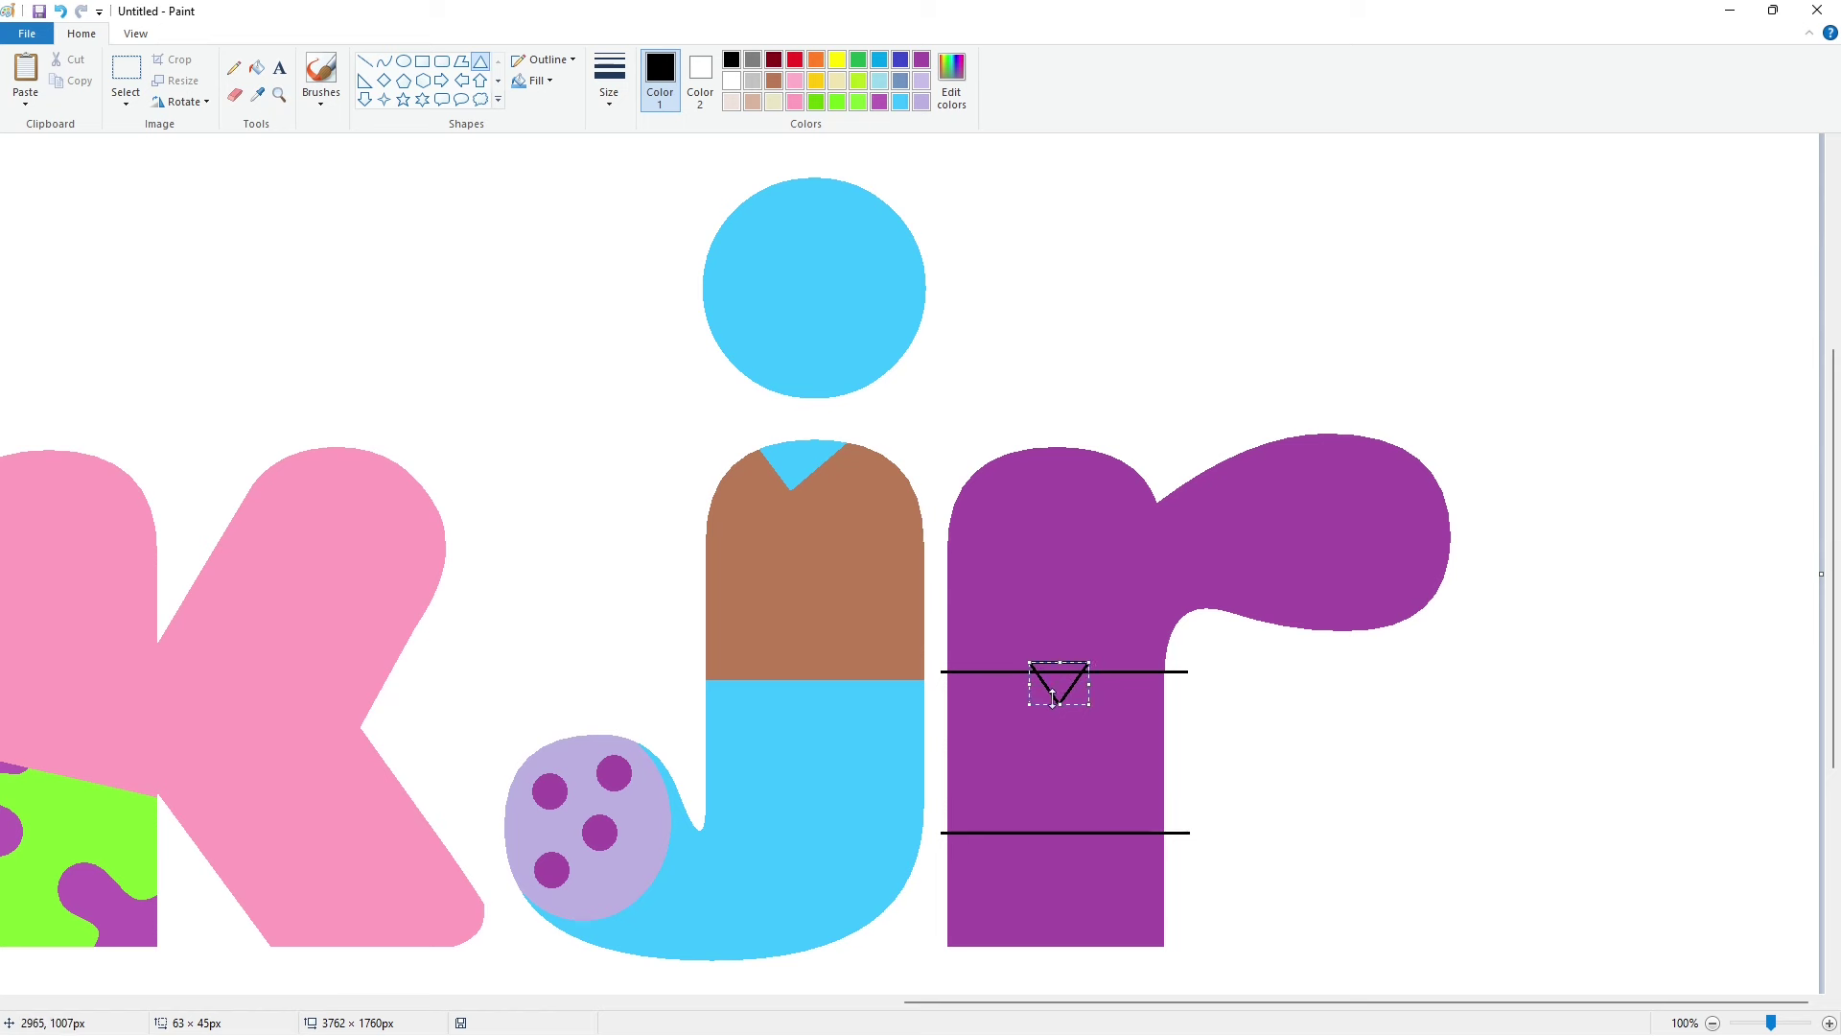
click(1164, 717)
Step: Draw a thin rectangle of about 195 × 12 px below the r's lower line, nudge it up and fill it with black
click(422, 62)
drag(961, 879, 1148, 889)
key(Up)
key(Up)
key(Up)
key(Up)
key(Up)
key(Up)
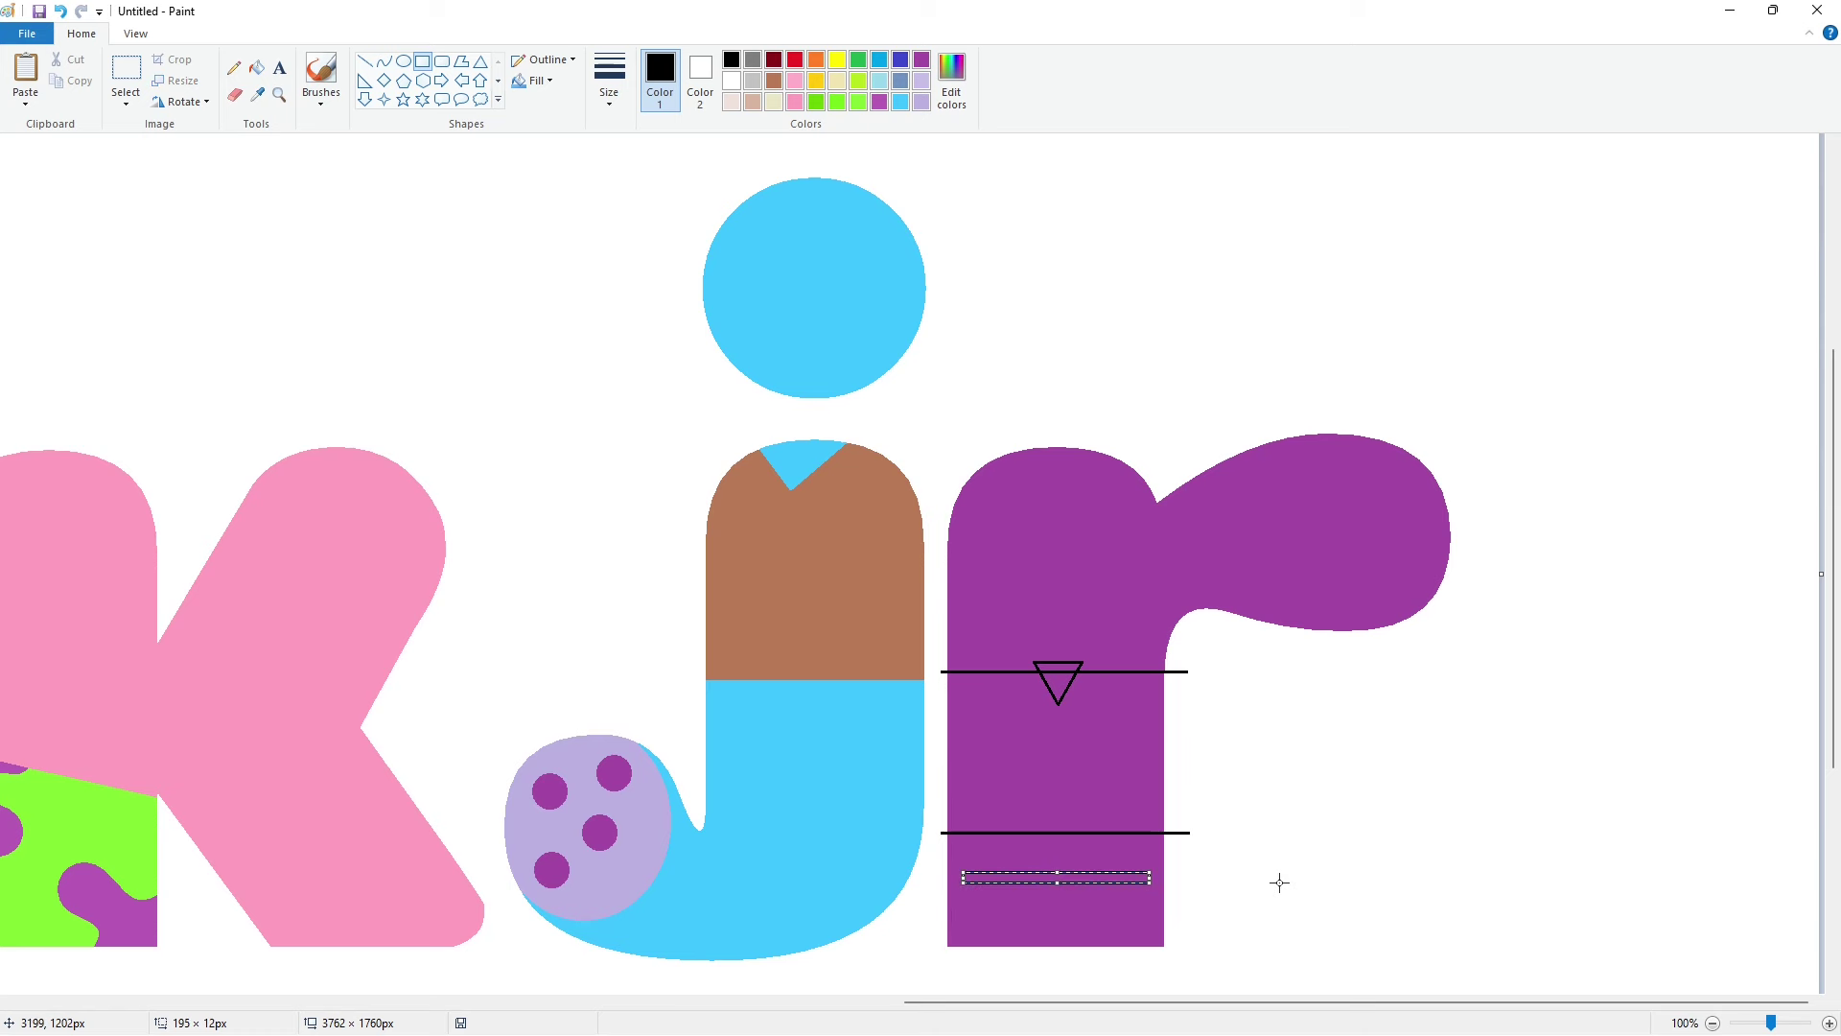
click(1278, 881)
click(257, 69)
click(1039, 877)
Step: Draw a white rectangular buckle outline of about 49 × 23 px and centre it on the r's black belt bar
click(731, 81)
click(422, 61)
click(609, 77)
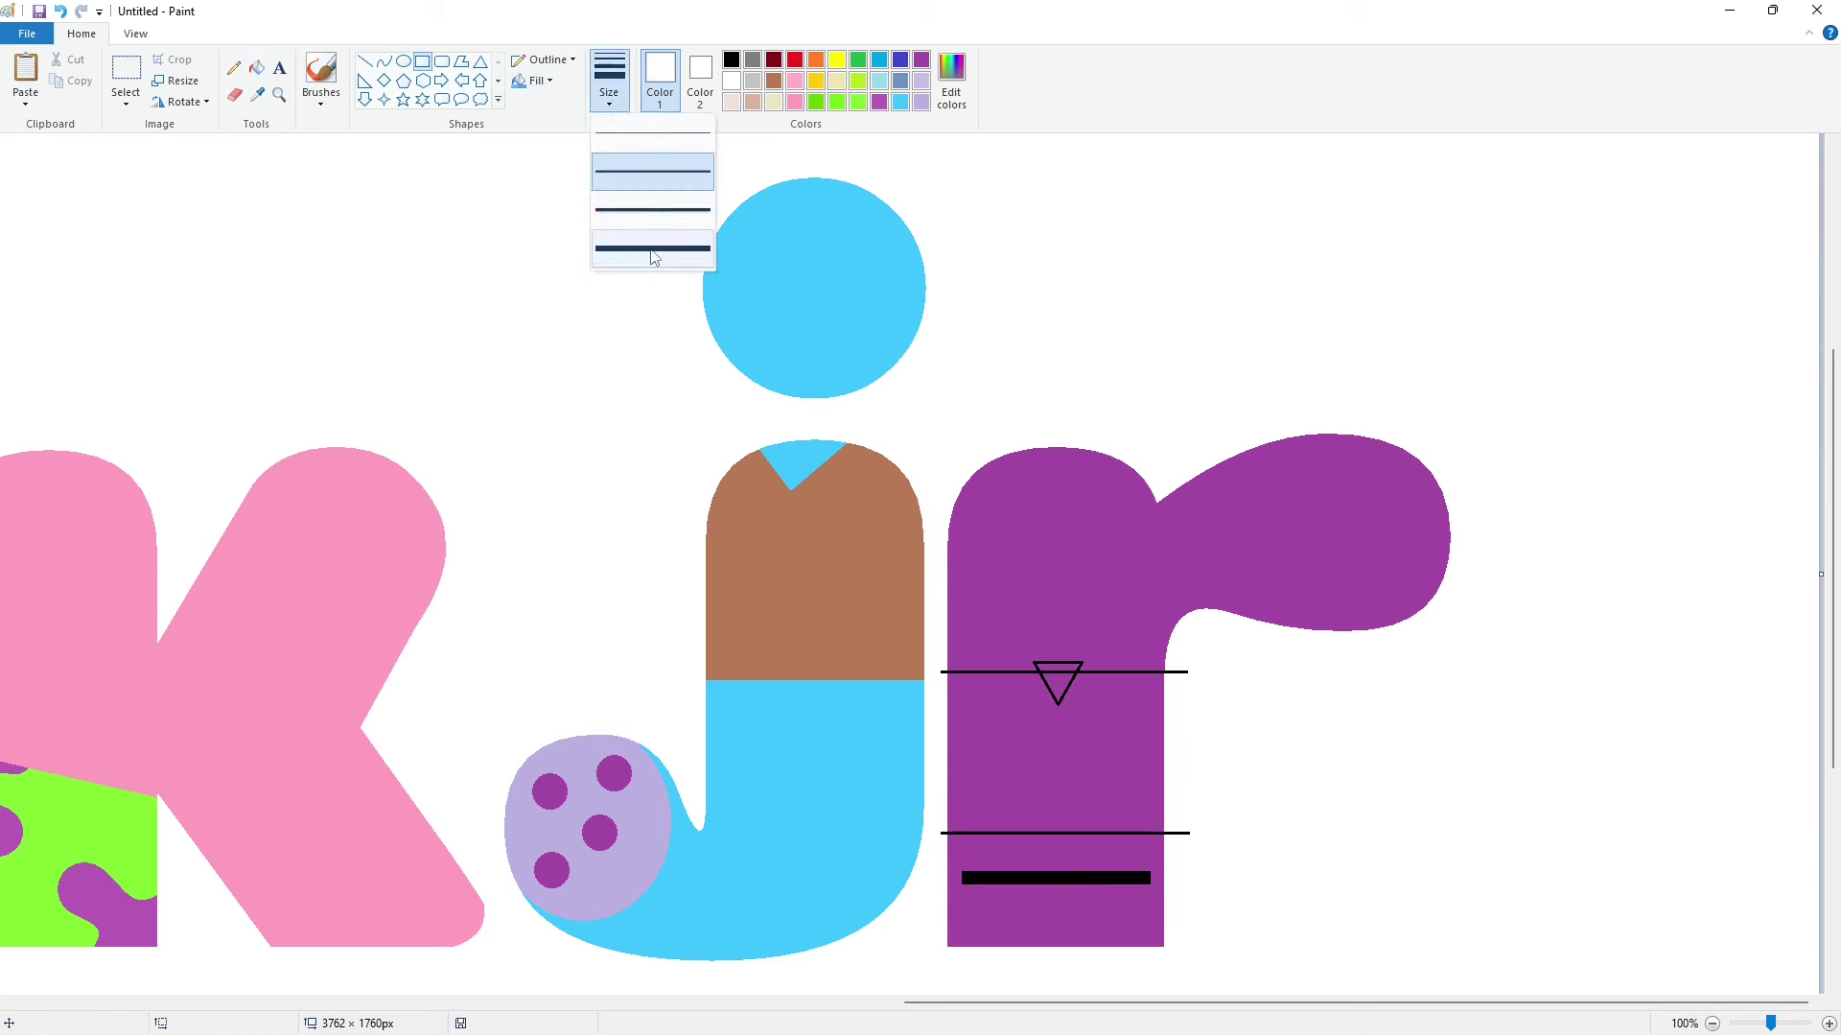
click(655, 227)
mouse_move(1025, 860)
mouse_down()
mouse_move(1072, 894)
mouse_move(1052, 887)
mouse_up()
key(Down)
key(Right)
key(Right)
key(Right)
key(Right)
key(Right)
key(Right)
key(Right)
key(Right)
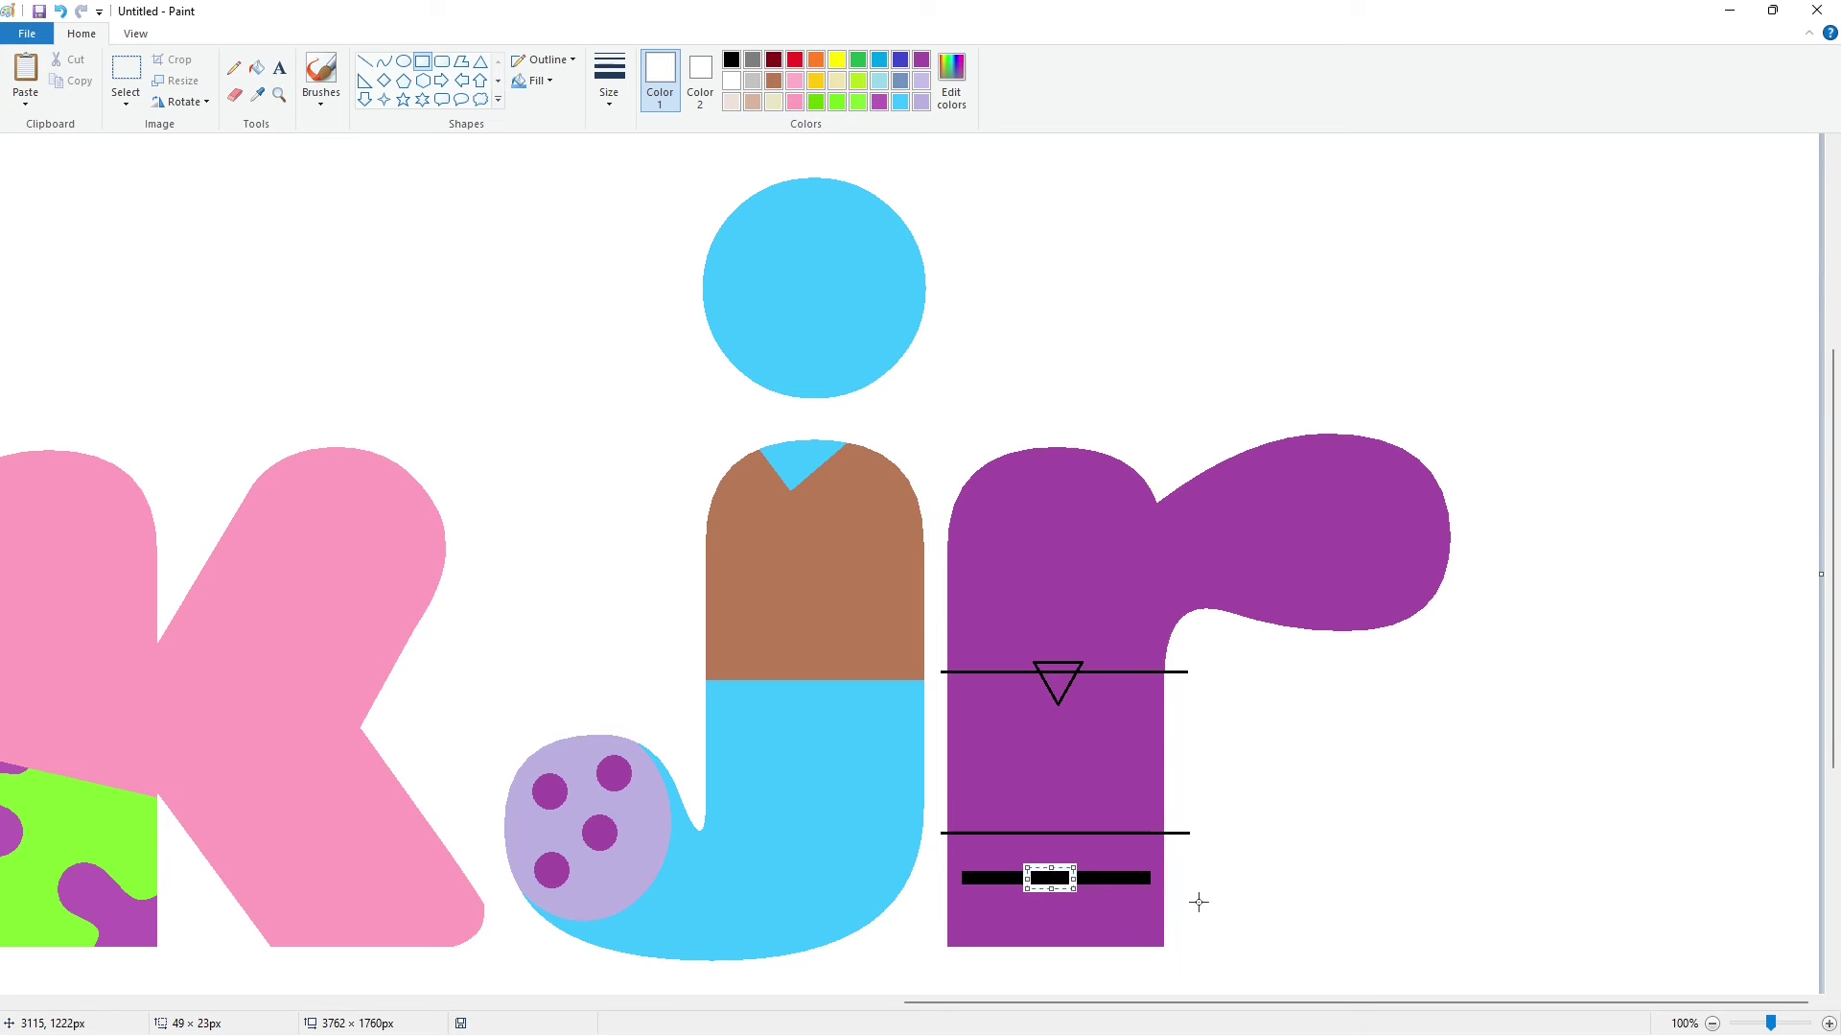
click(442, 60)
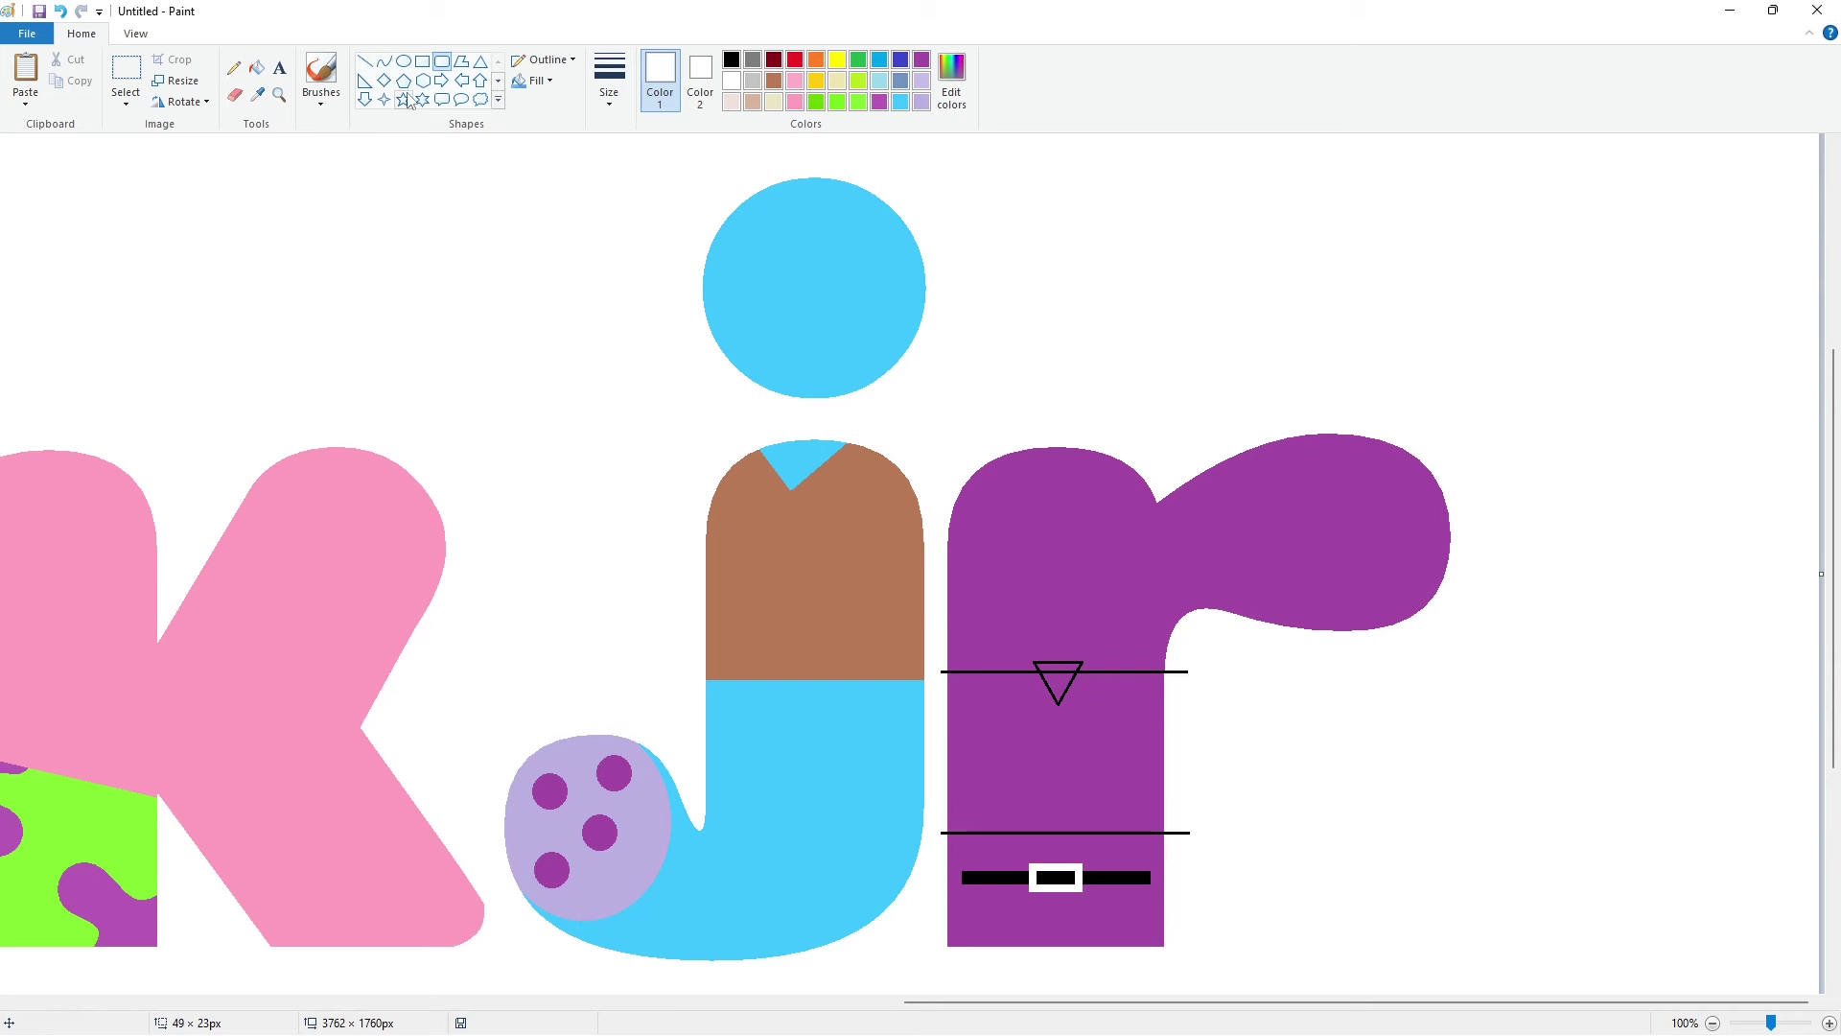
Step: Trim the ends of both black lines beyond the r's stem with thick white lines and clear the leftover piece with white
click(364, 61)
click(609, 77)
click(655, 251)
drag(945, 856, 945, 871)
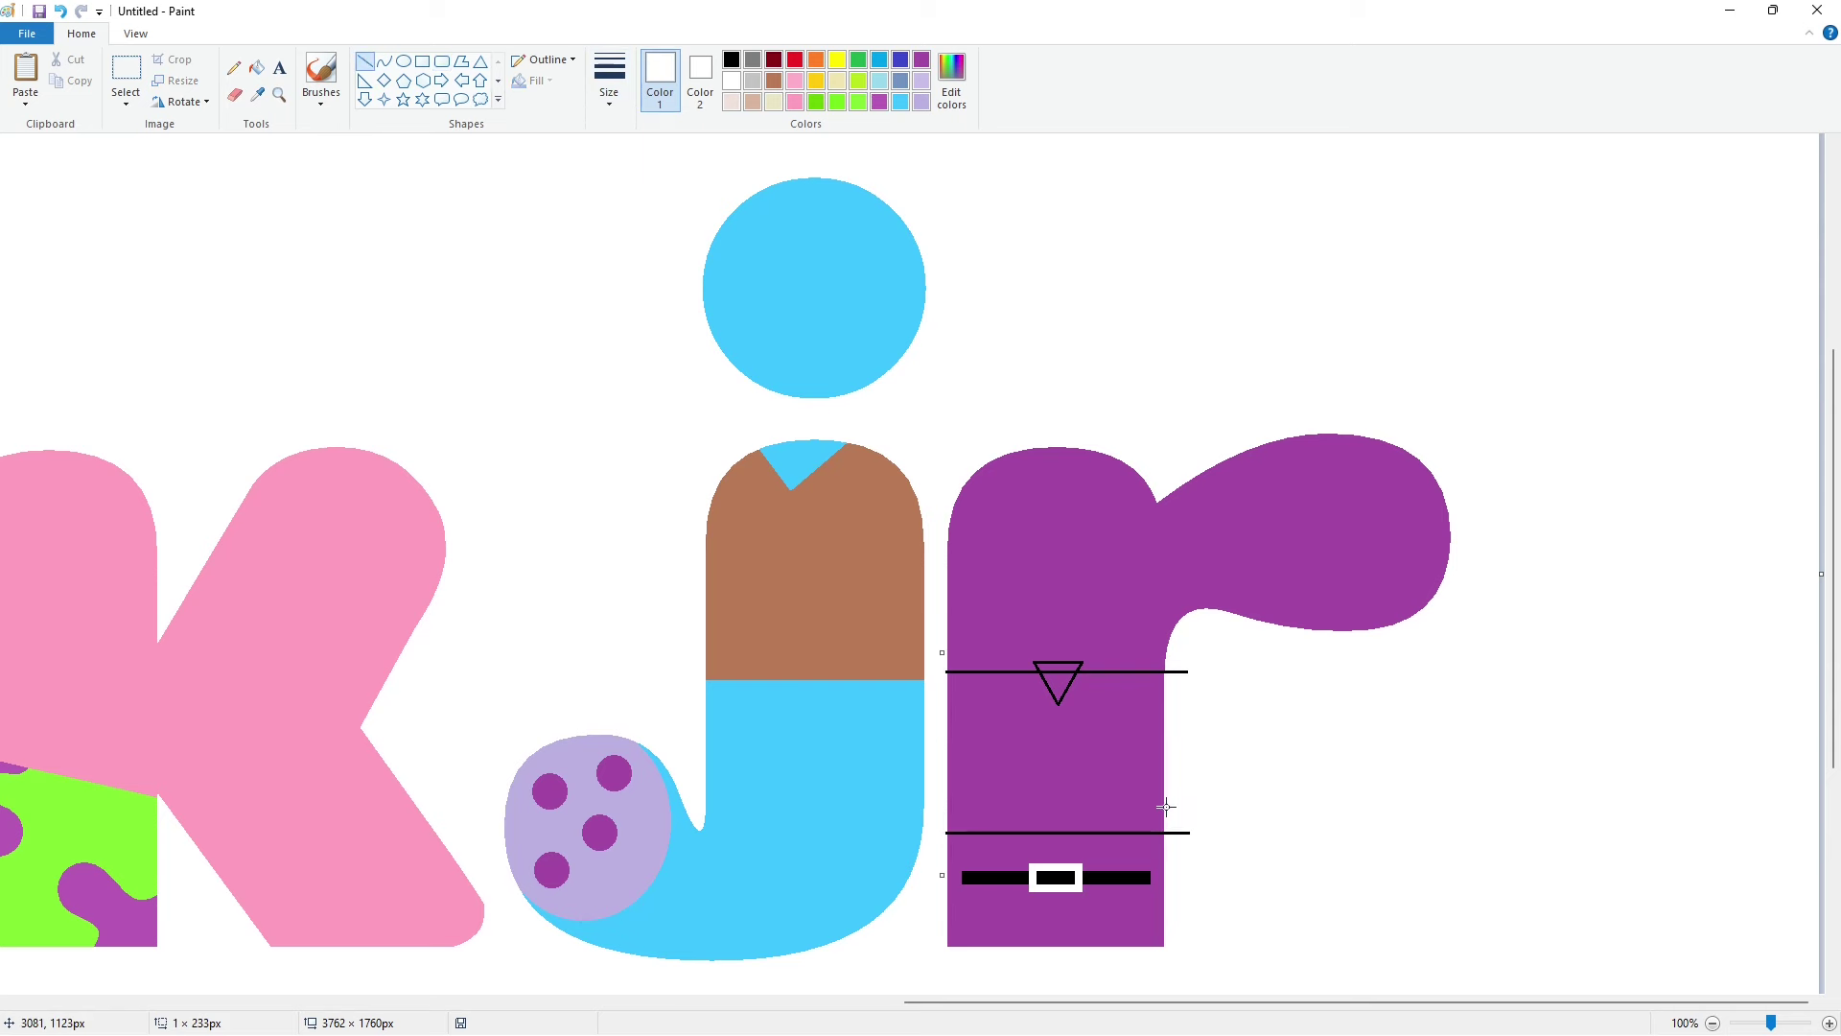
click(1165, 674)
click(256, 67)
click(1183, 671)
Step: Cover the triangle's top edge and the line crossing it with purple, leaving a V-shaped neckline on the r
click(922, 61)
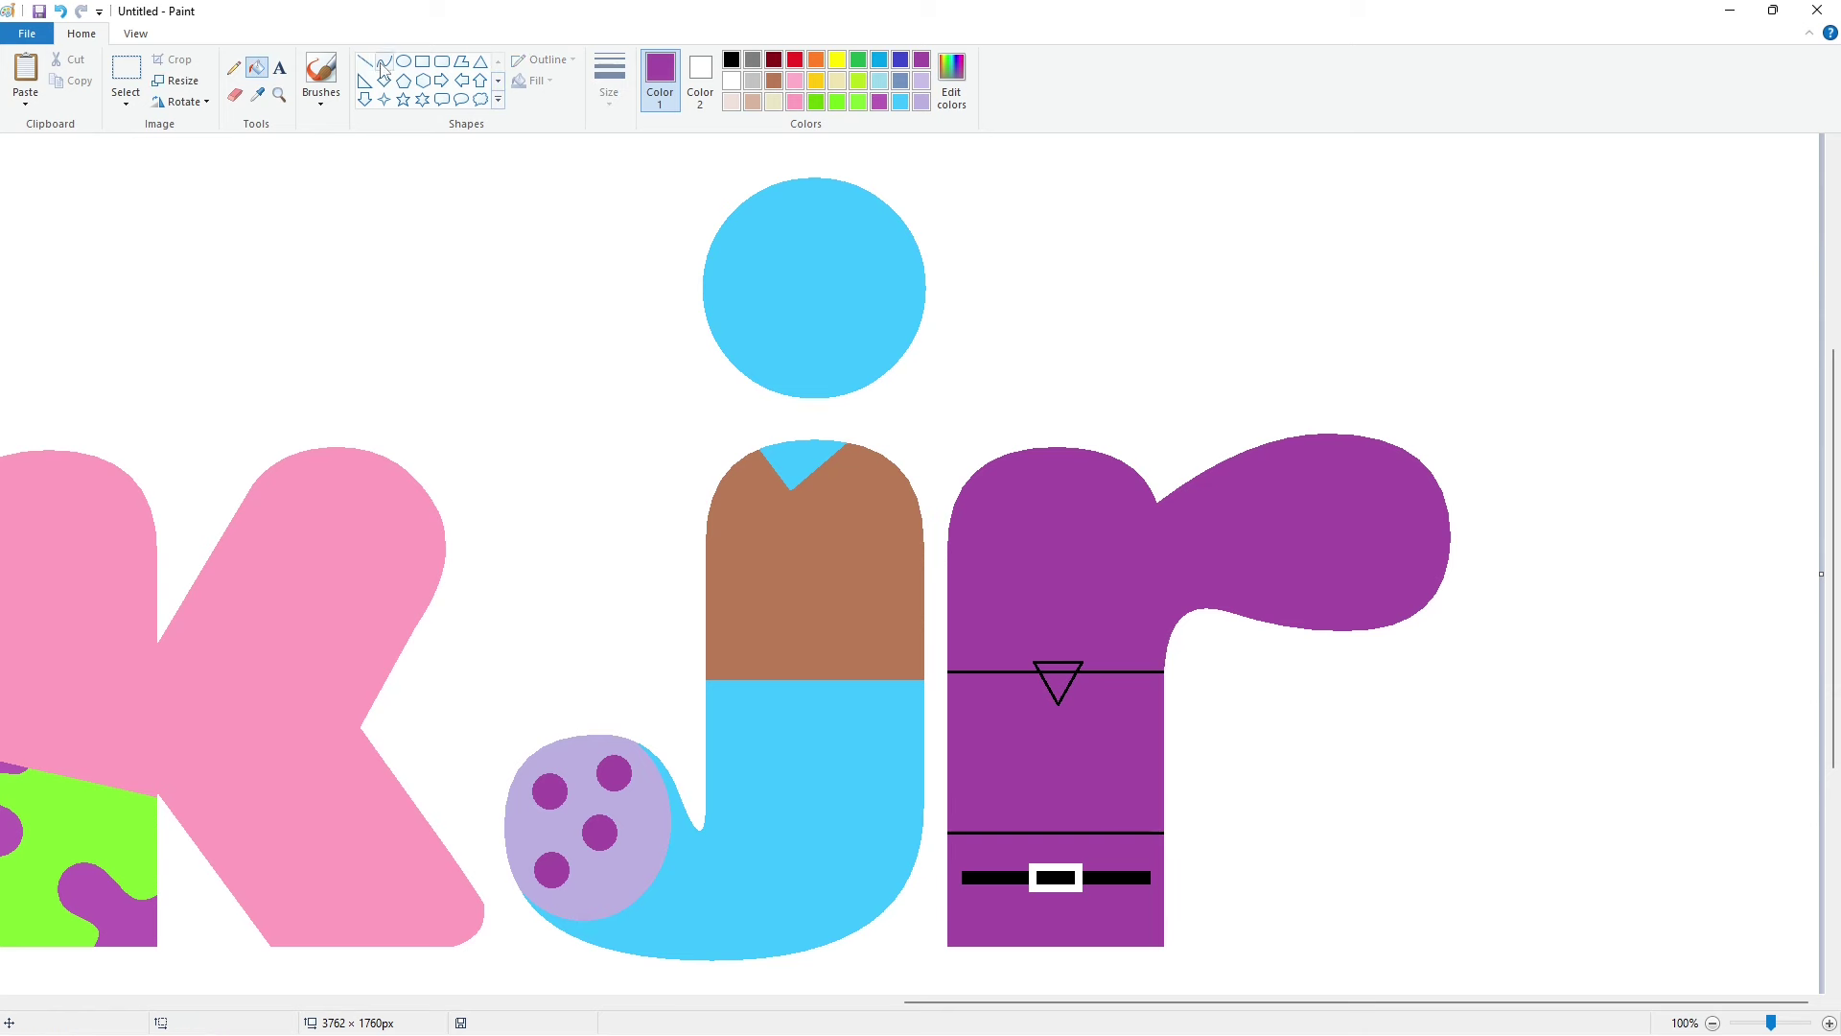
click(364, 60)
drag(1015, 662, 1101, 662)
click(1231, 691)
click(1237, 677)
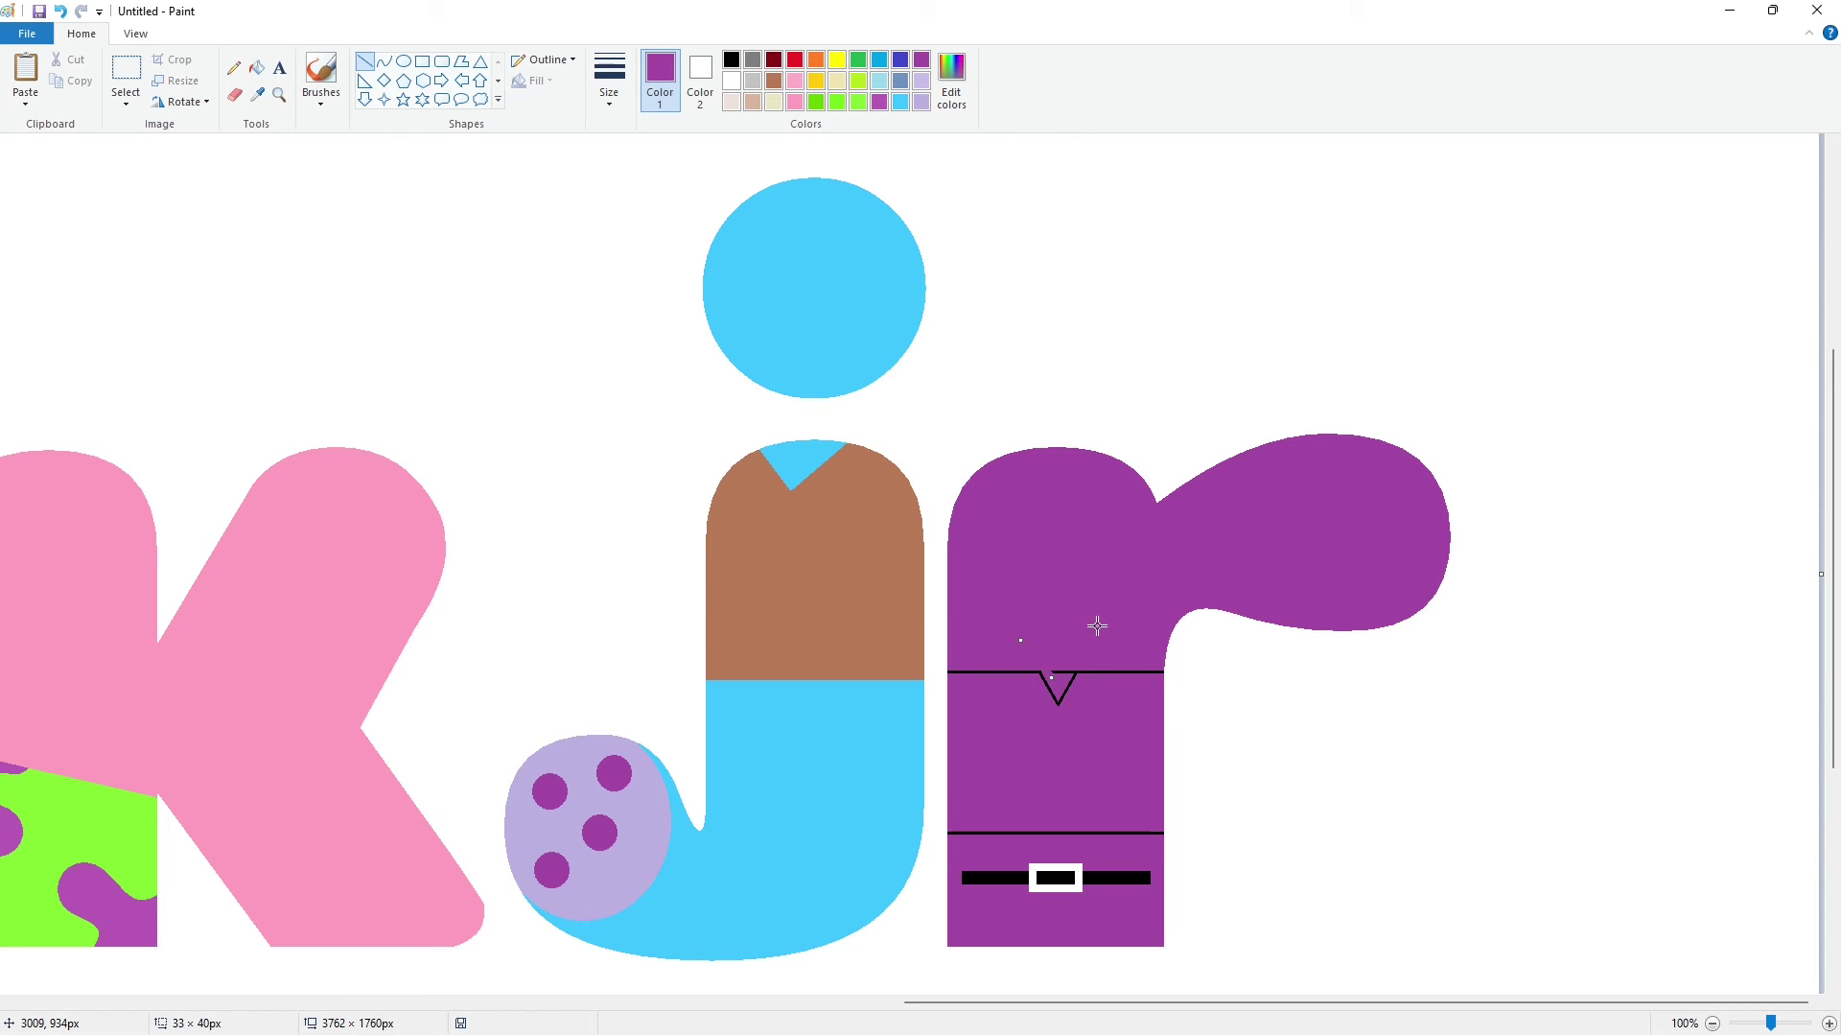
Step: Mix a blue with RGB 5, 94, 226 and fill the r's bottom section and the black line above it
click(256, 68)
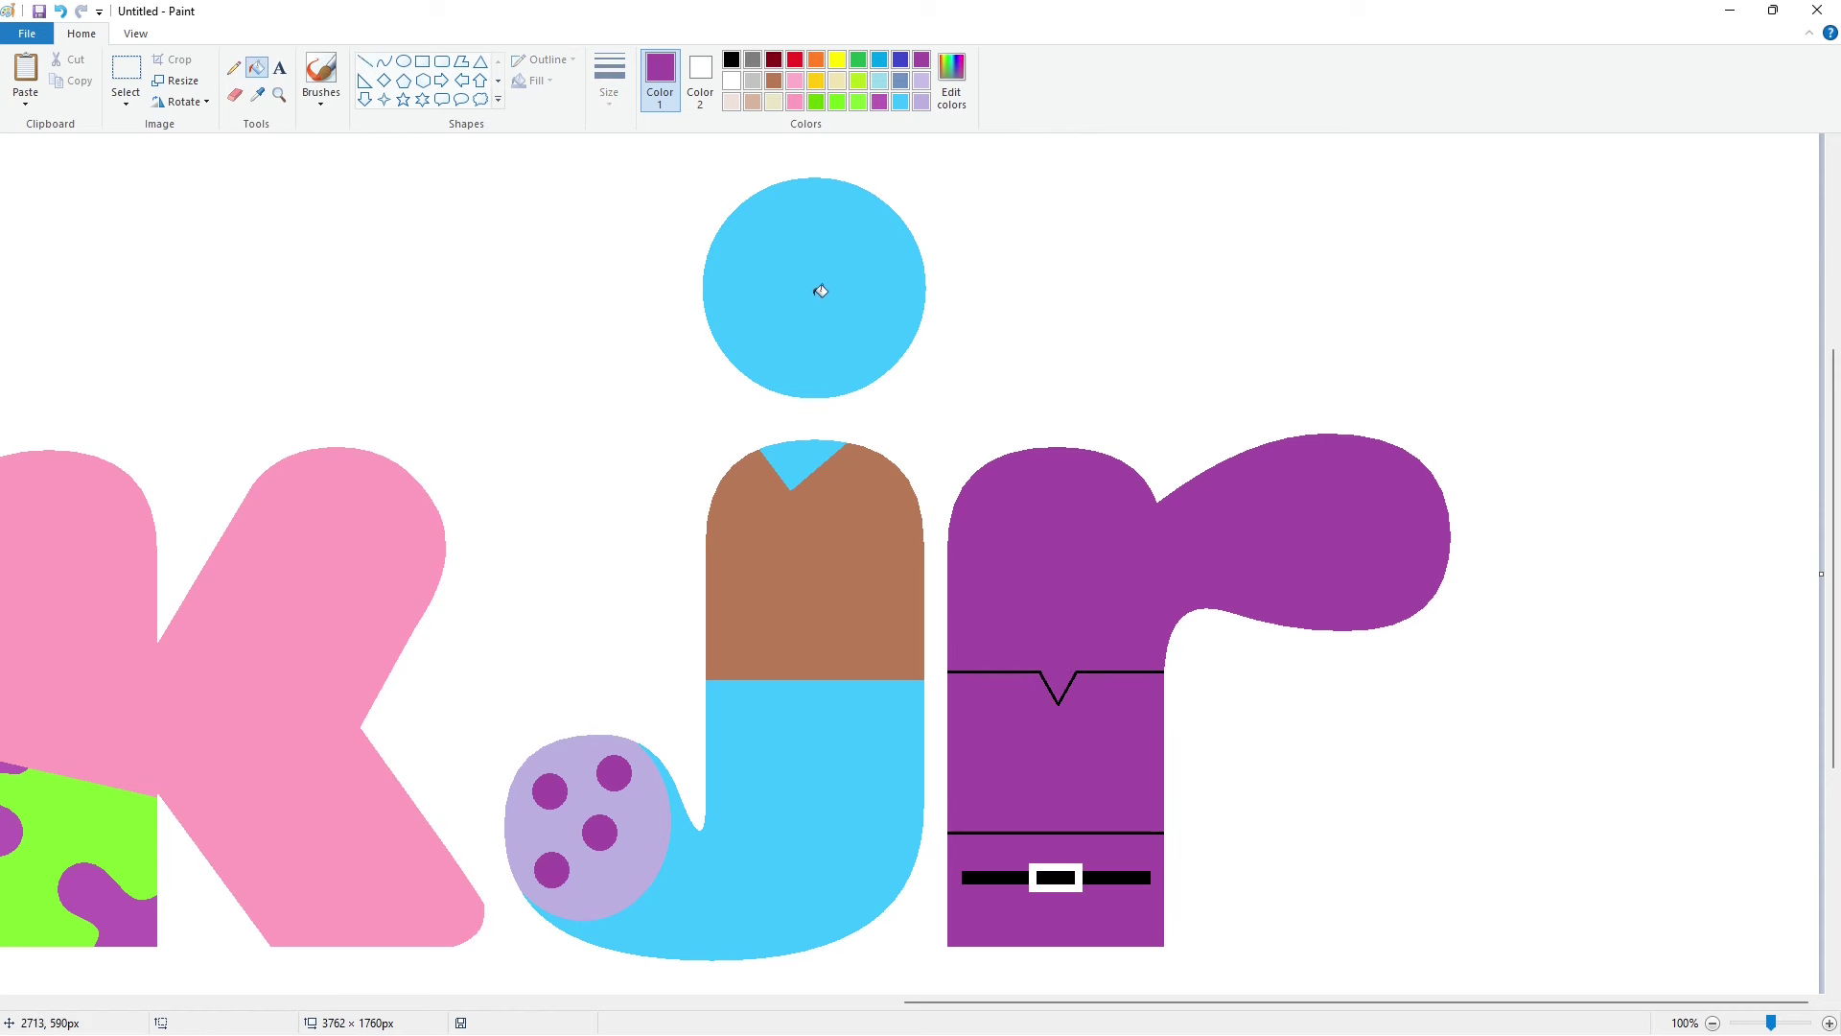
click(879, 61)
click(951, 81)
click(1027, 401)
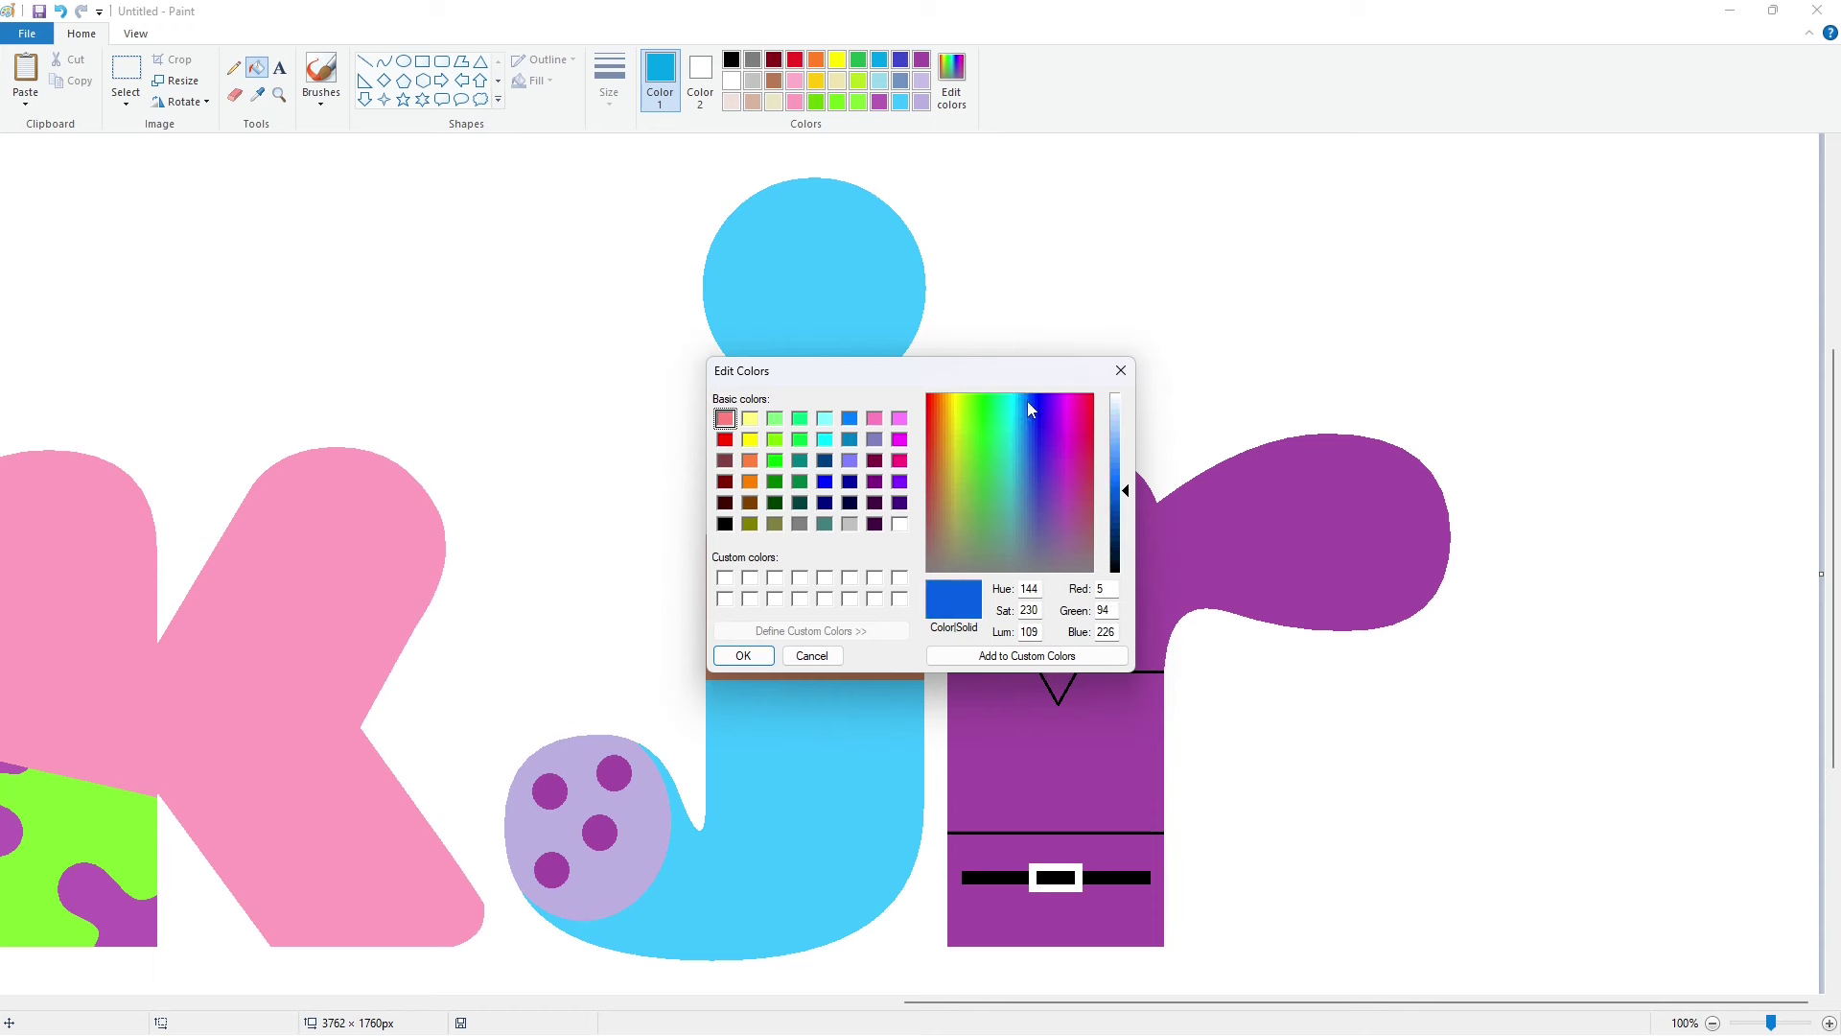
click(744, 655)
click(999, 844)
click(1016, 833)
Step: Lighten the blue to RGB 14, 108, 250 and refill the r's bottom section with it
click(952, 81)
click(1120, 481)
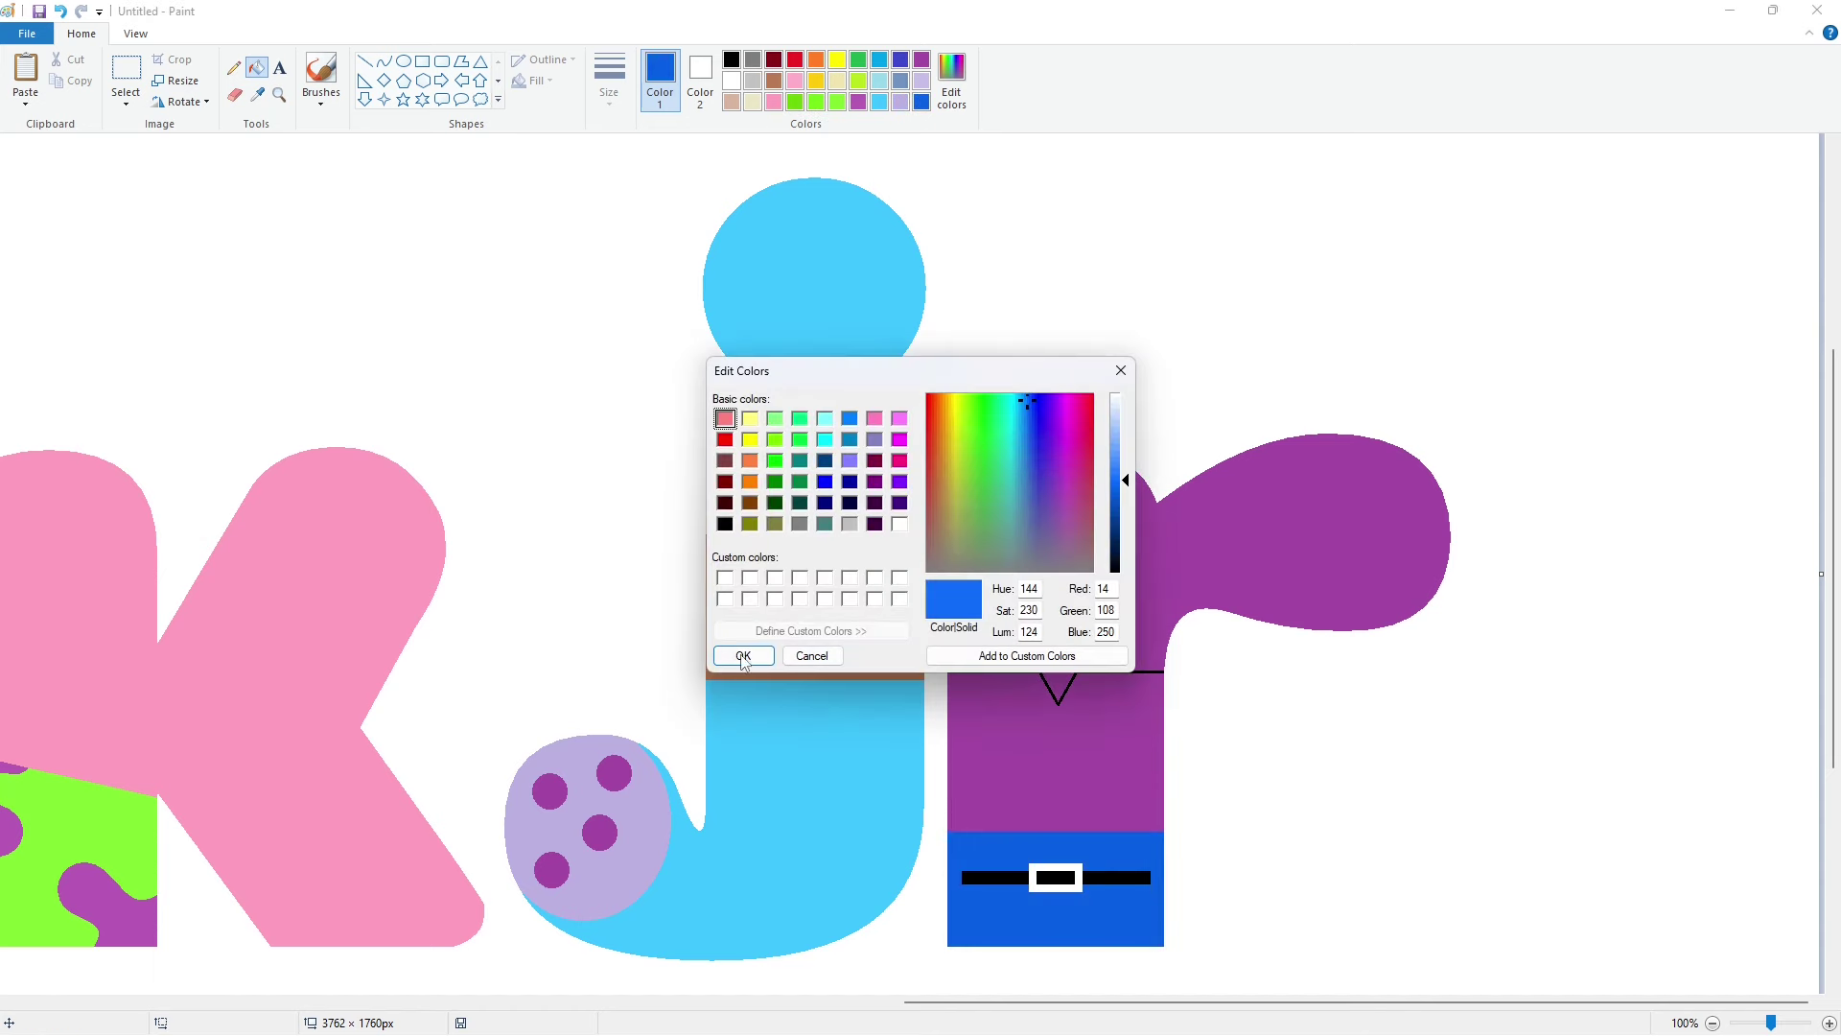
click(744, 654)
click(1023, 851)
Step: Sample the j's sky blue and fill the r's middle section and the black V-neck line with it
click(879, 101)
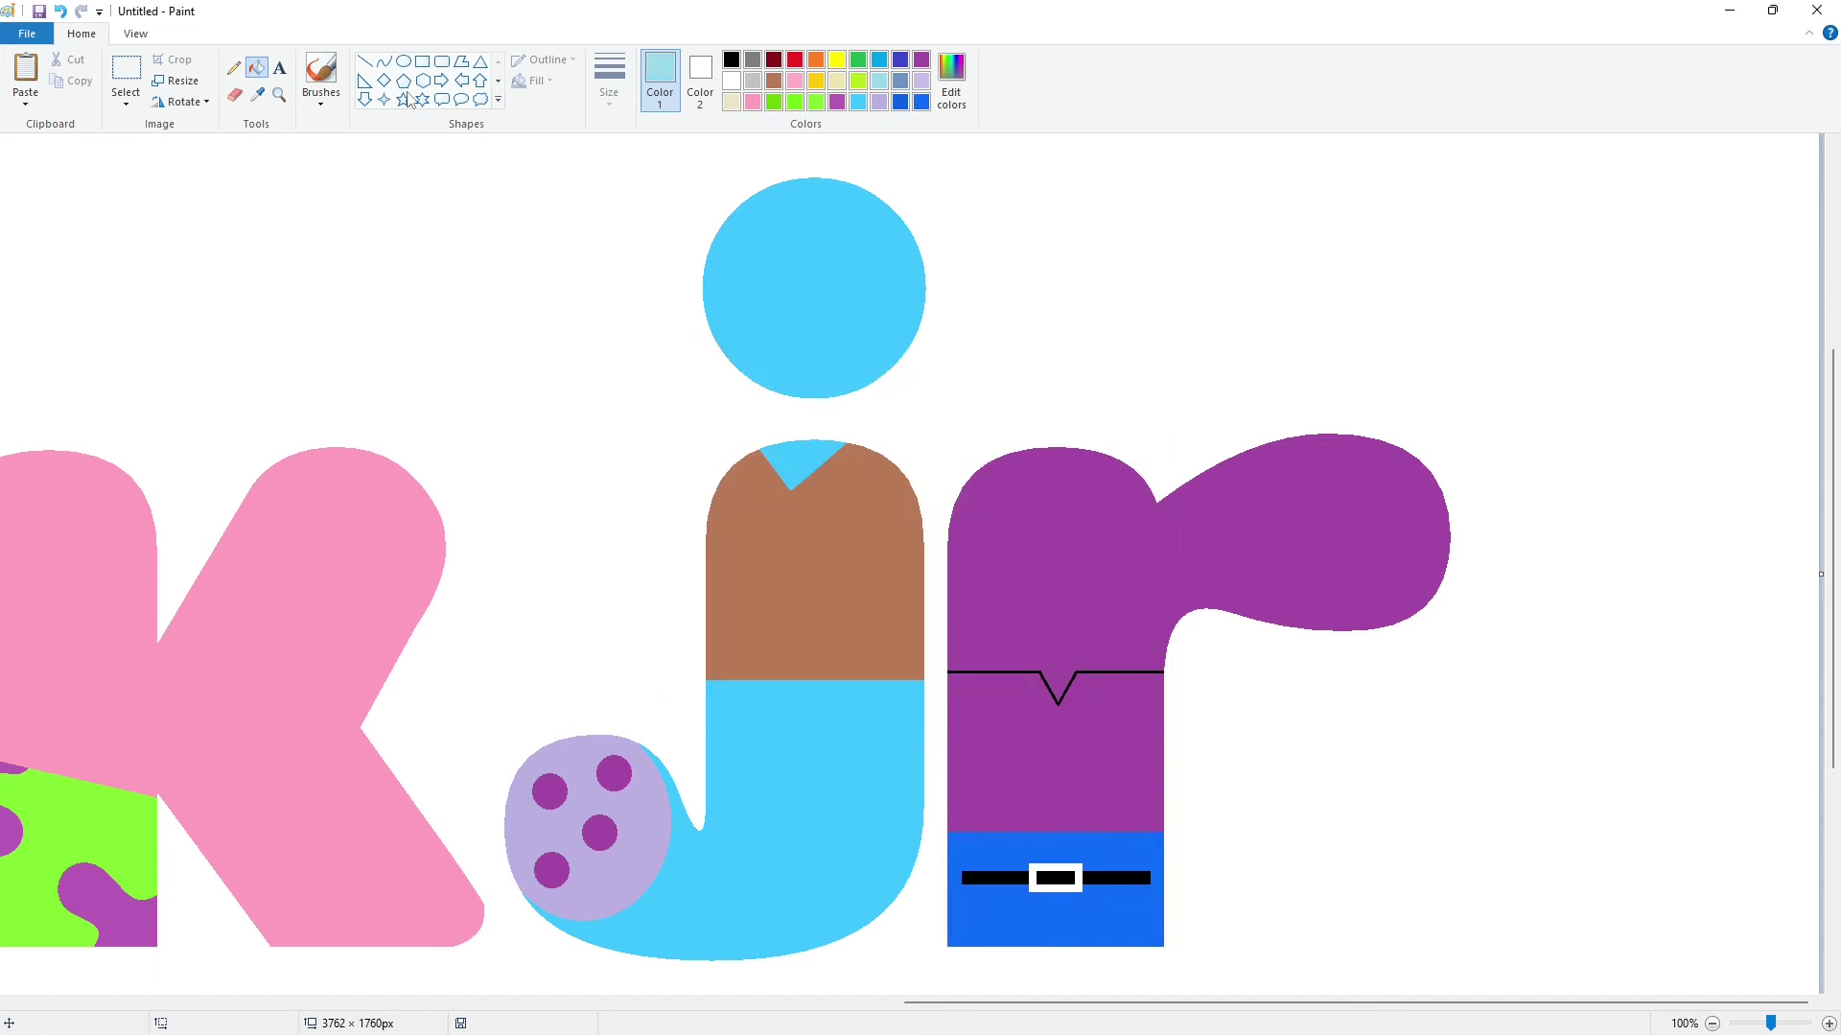
click(257, 94)
click(840, 753)
click(1060, 789)
click(1140, 669)
key(ctrl+z)
click(1139, 671)
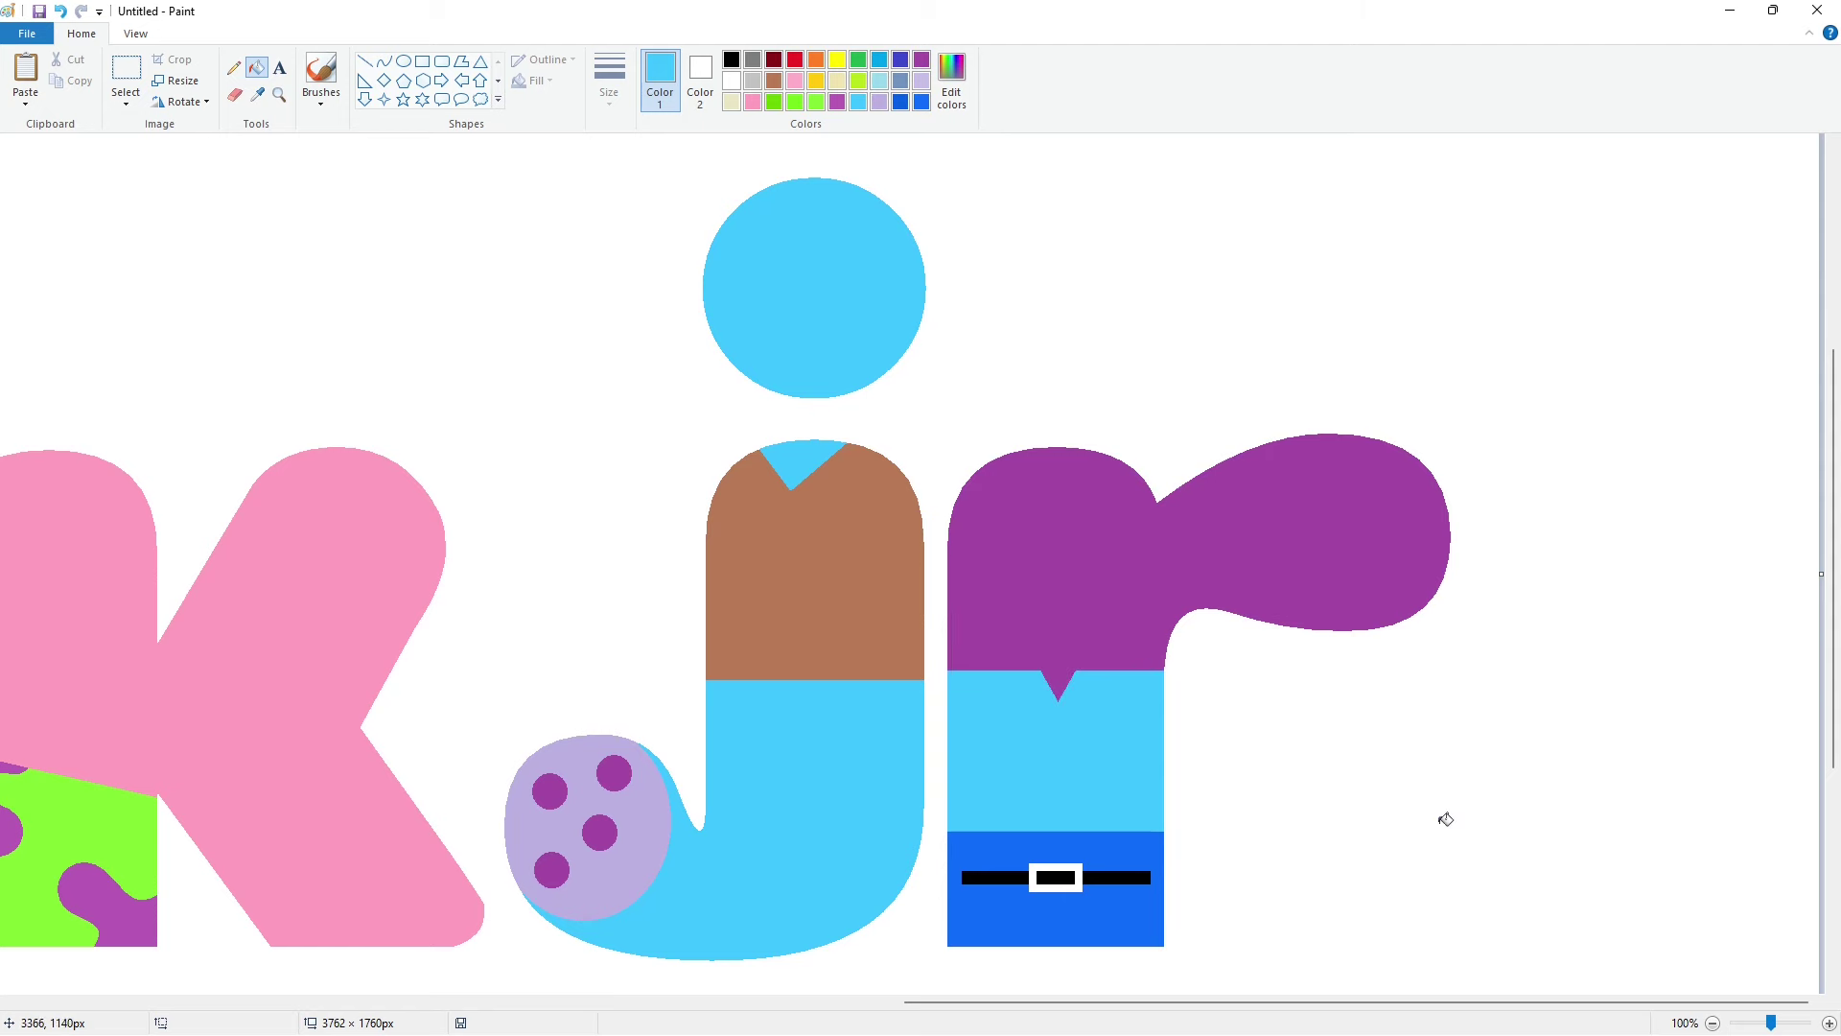
click(1713, 1024)
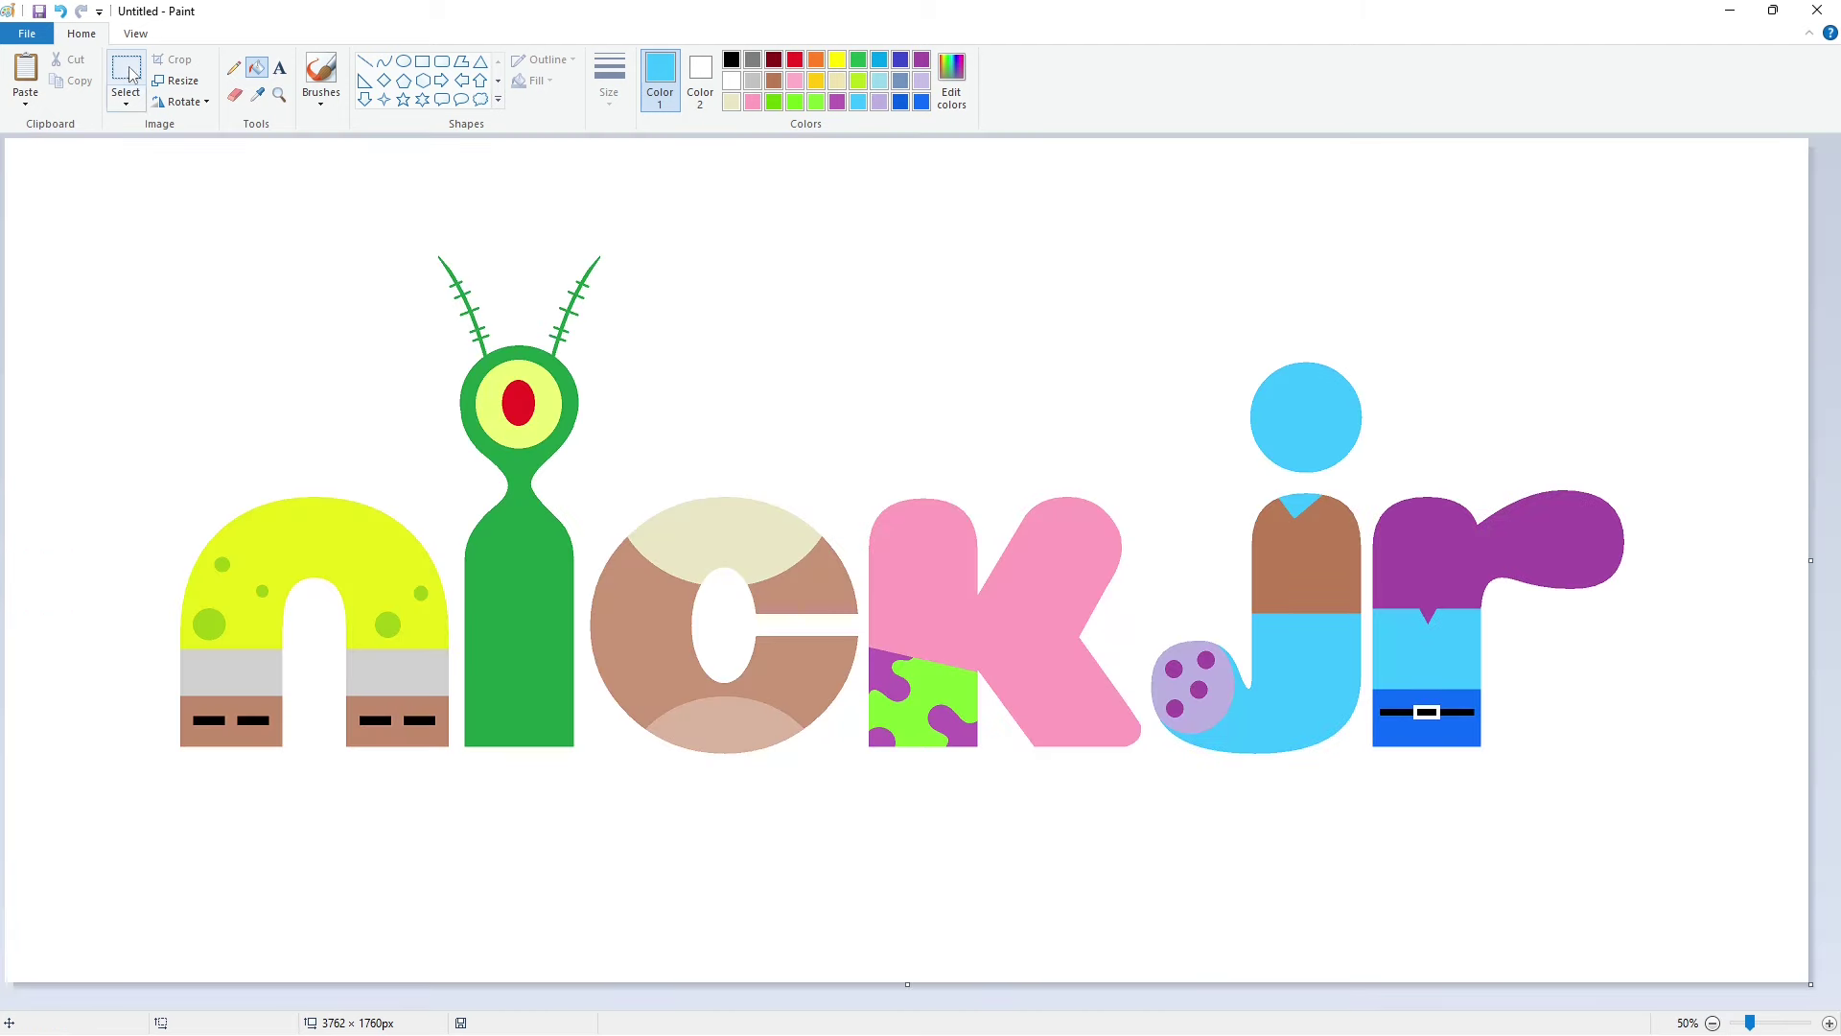
click(131, 74)
drag(24, 184, 1685, 855)
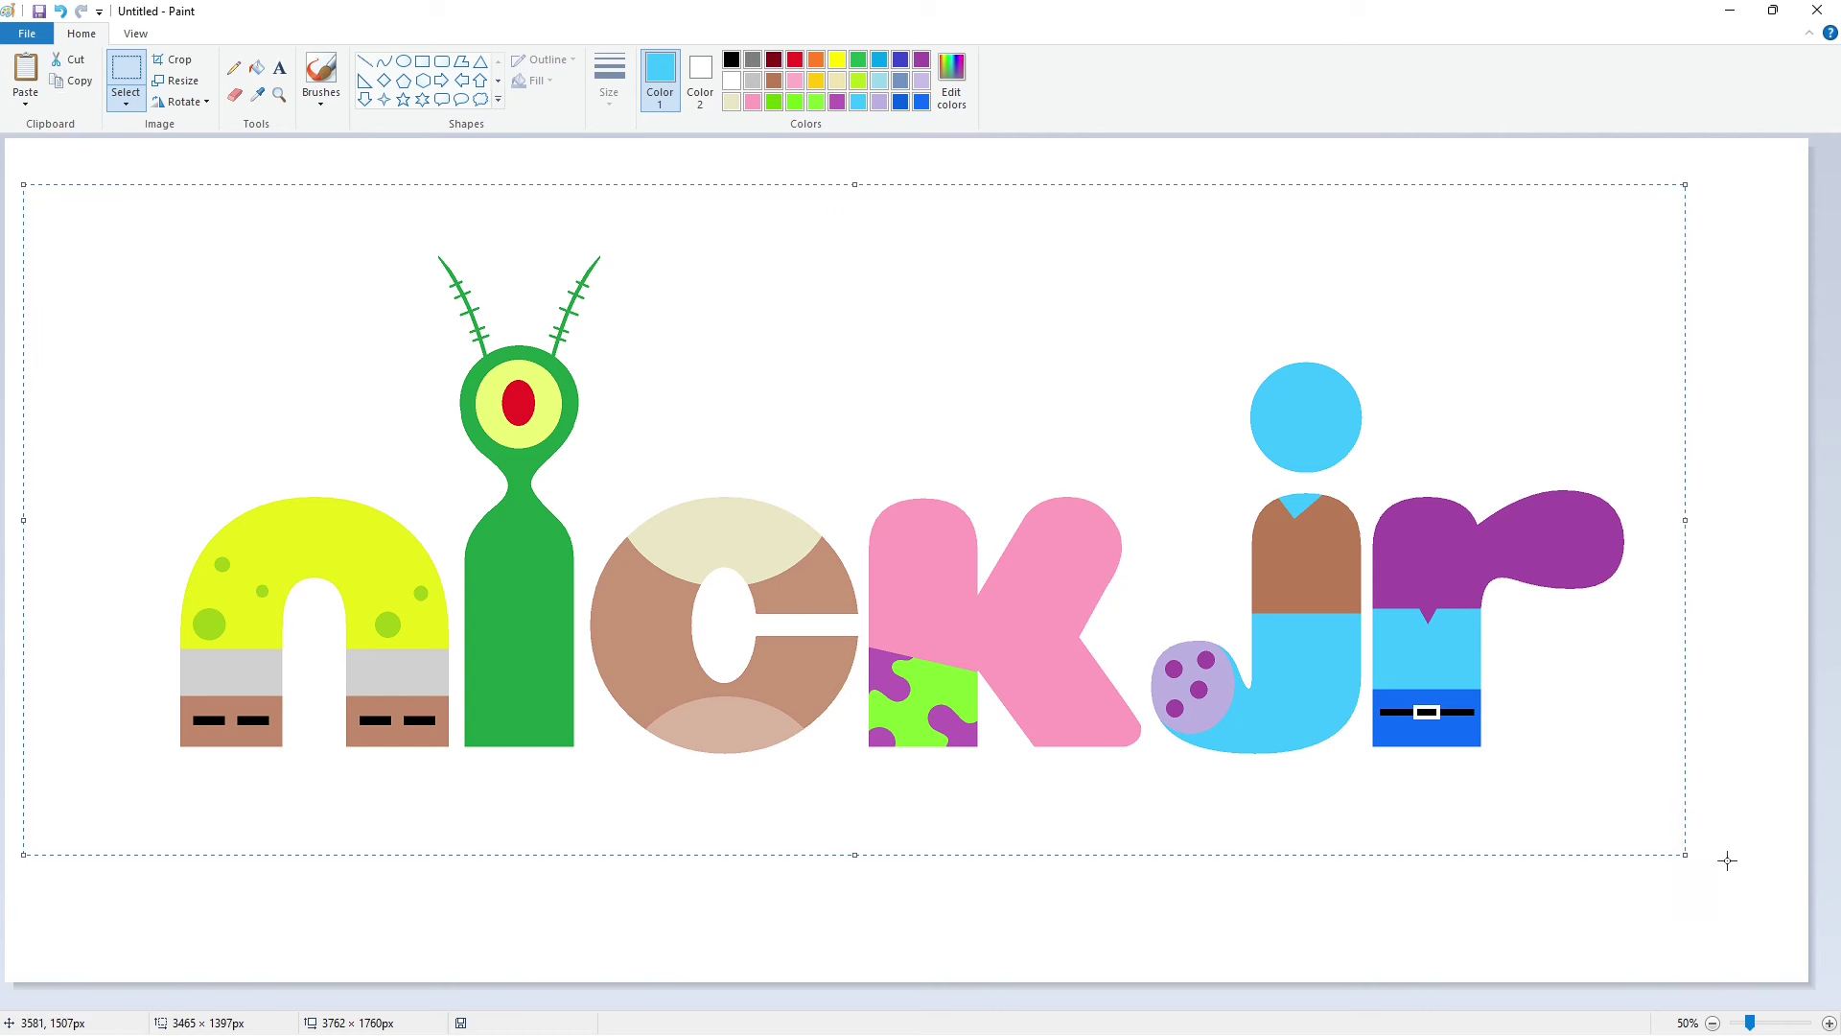
click(1759, 803)
Step: Fill the r's upper section and arm with red
click(796, 60)
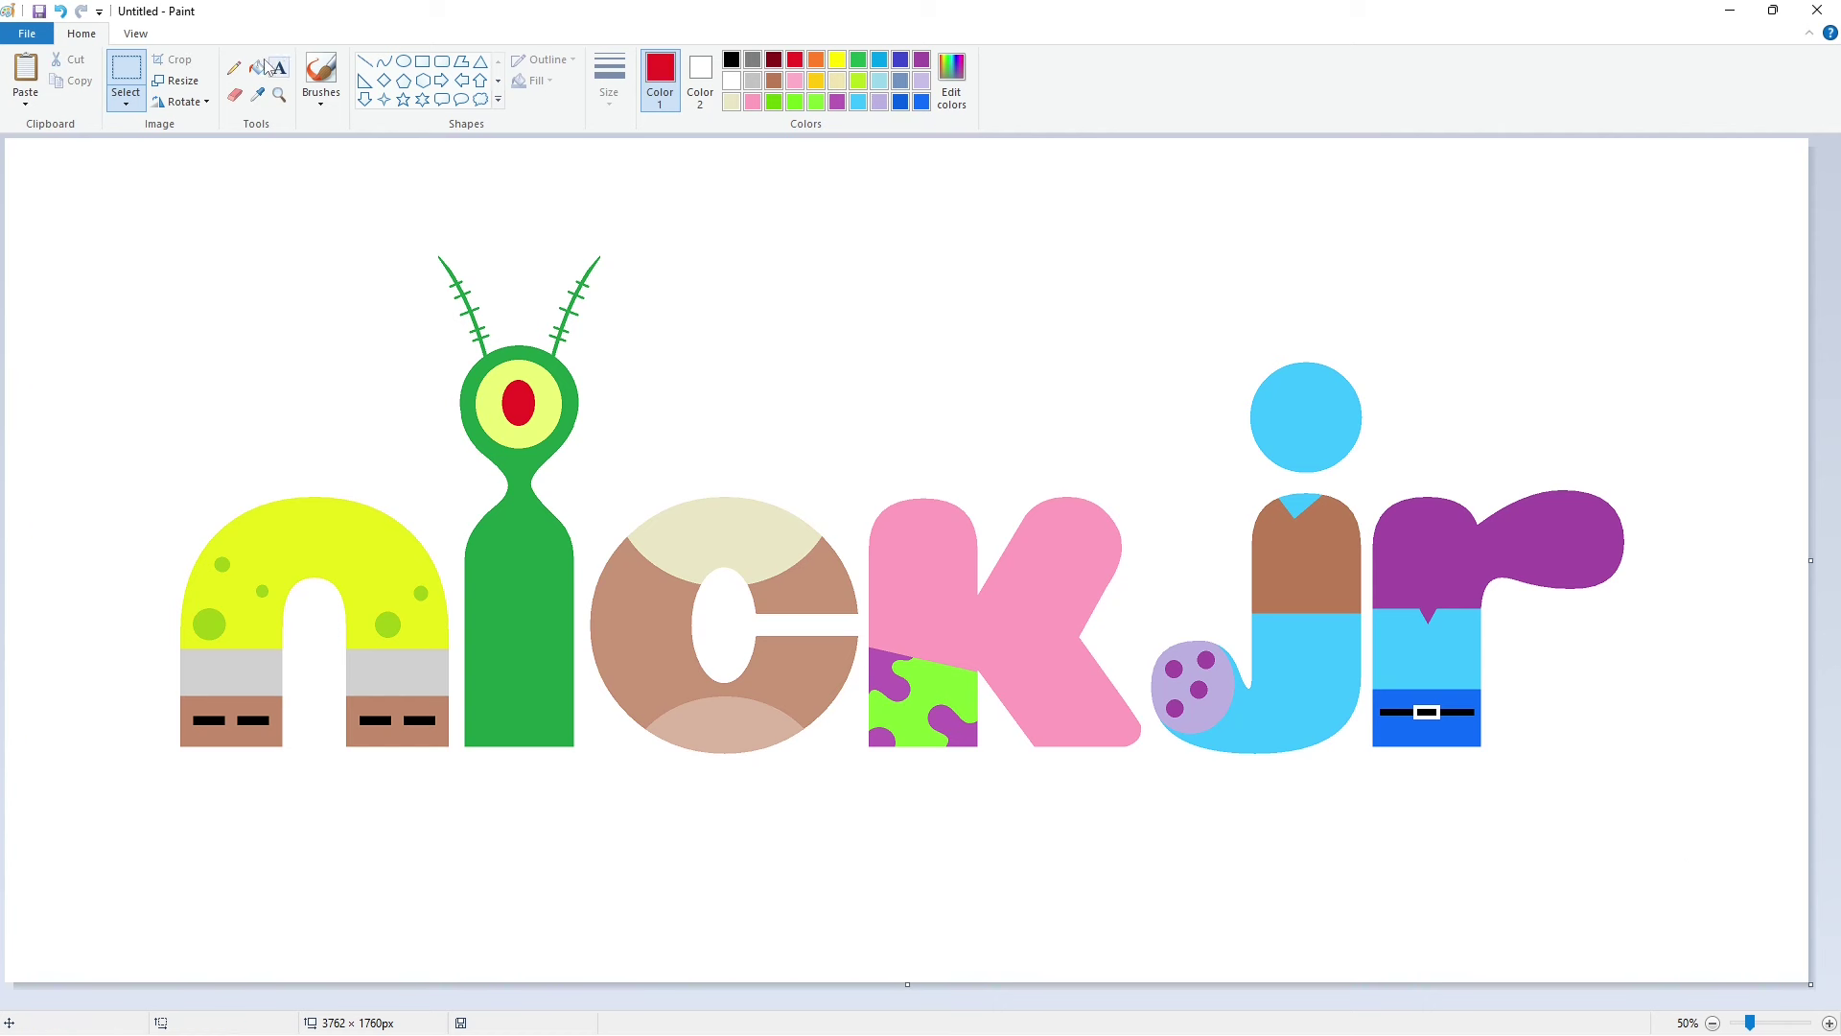
click(265, 65)
click(1455, 567)
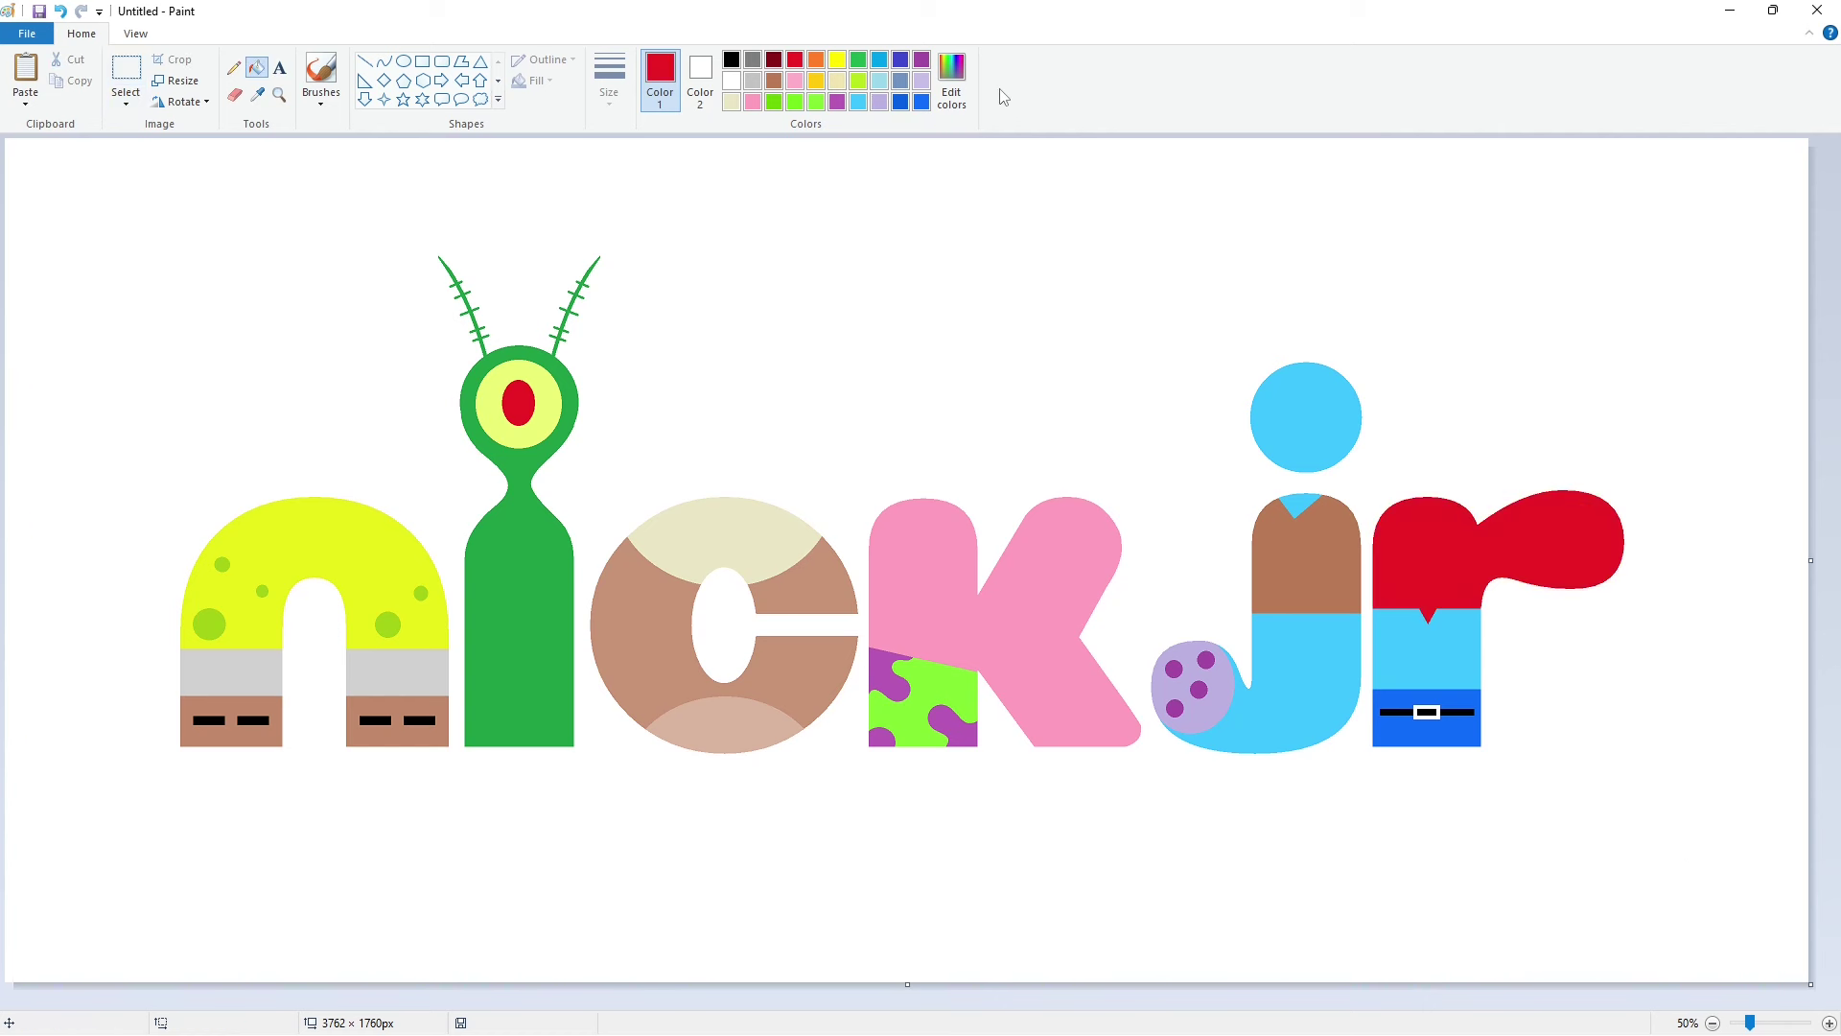